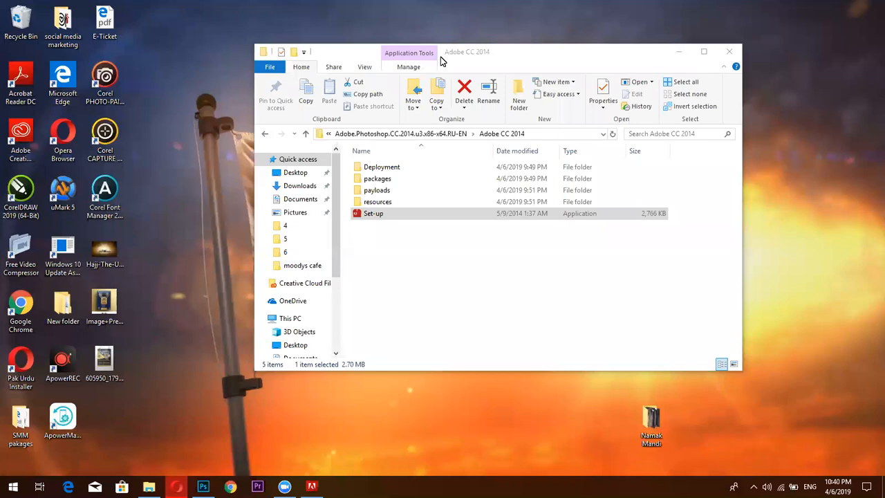
# Try to start the Set-up application in the Adobe CC 2014 folder, and quit the installer issue dialog.
pyautogui.doubleClick(477, 55)
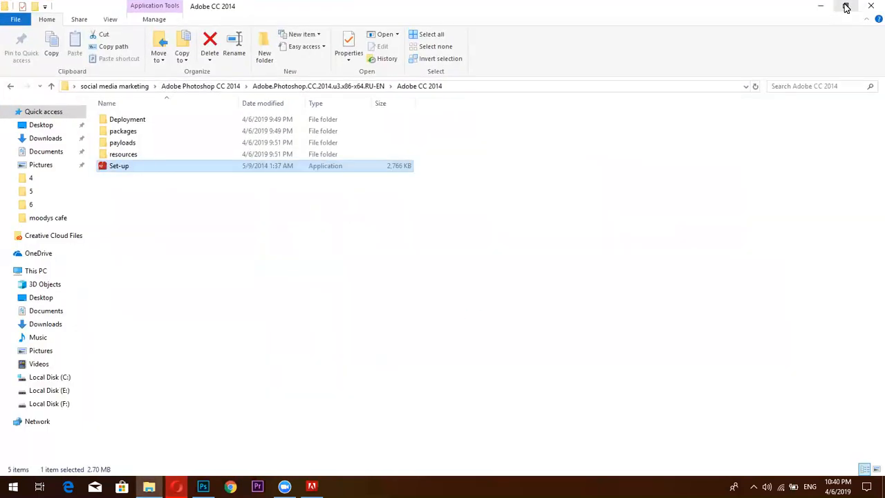
pyautogui.click(844, 6)
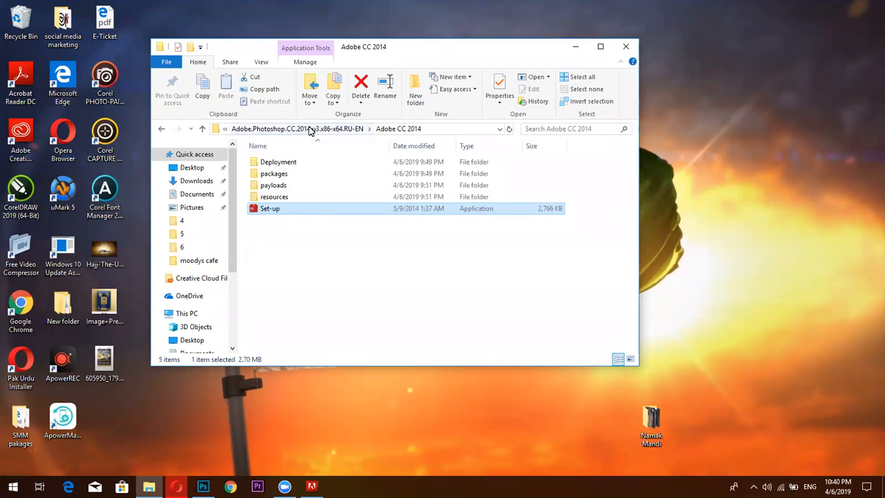
pyautogui.click(395, 129)
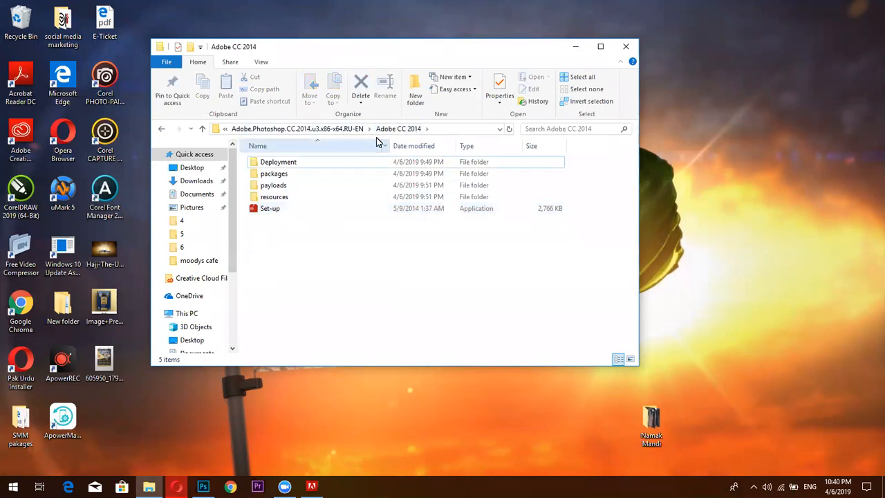
pyautogui.doubleClick(279, 211)
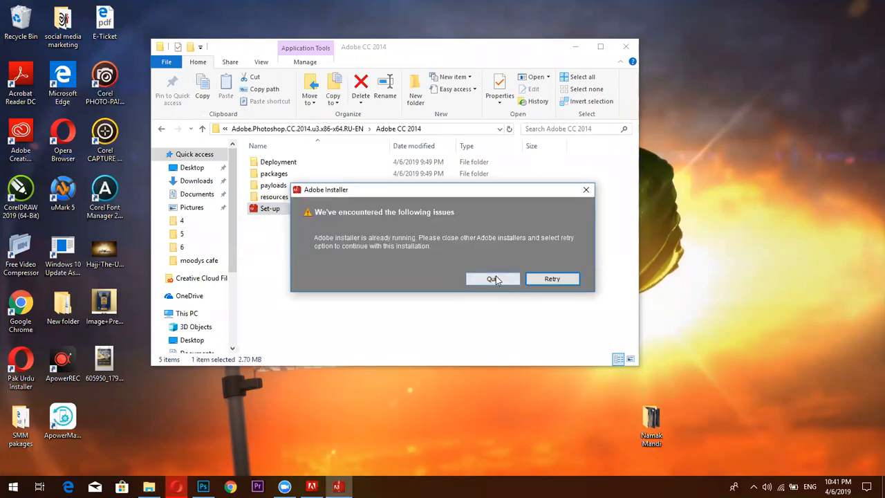
pyautogui.click(495, 280)
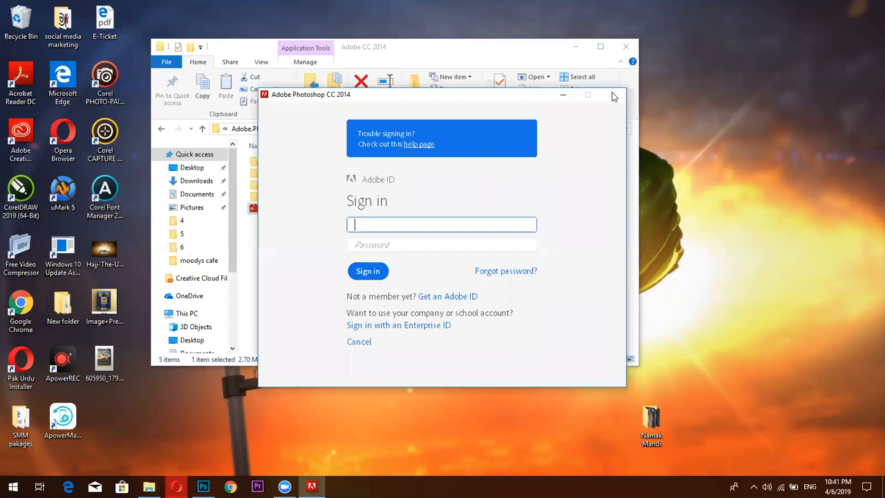
pyautogui.click(554, 99)
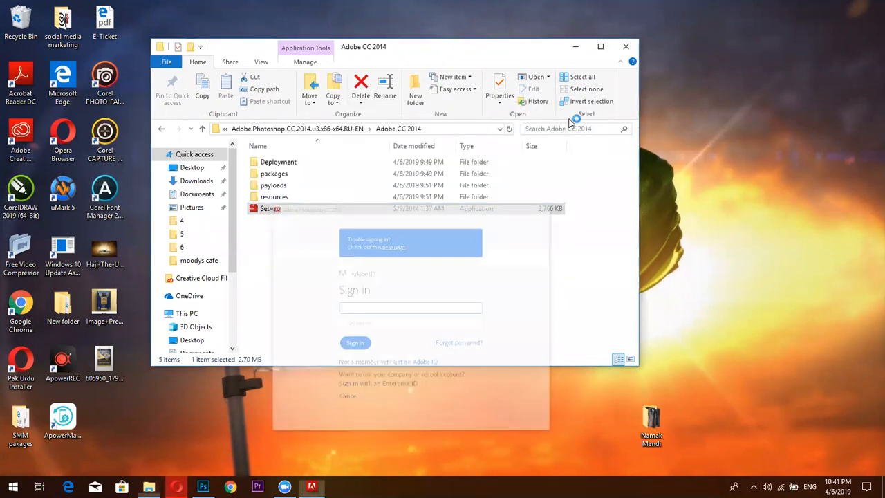
pyautogui.click(313, 486)
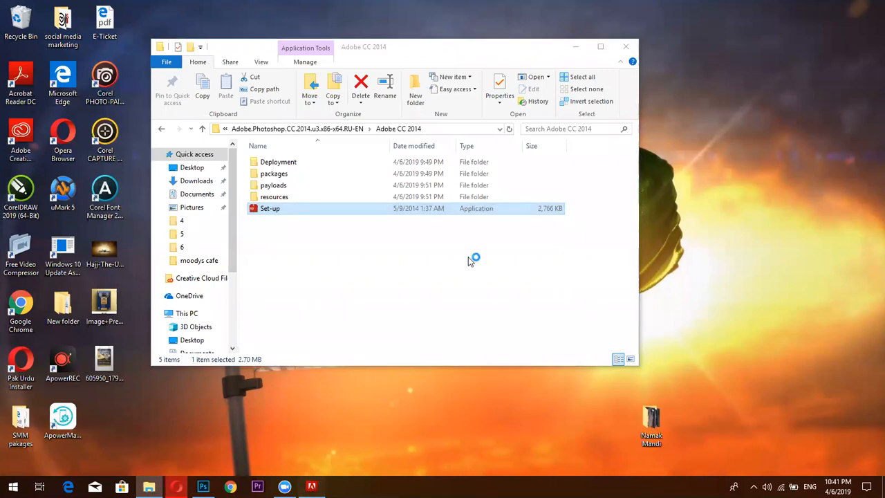
pyautogui.click(395, 226)
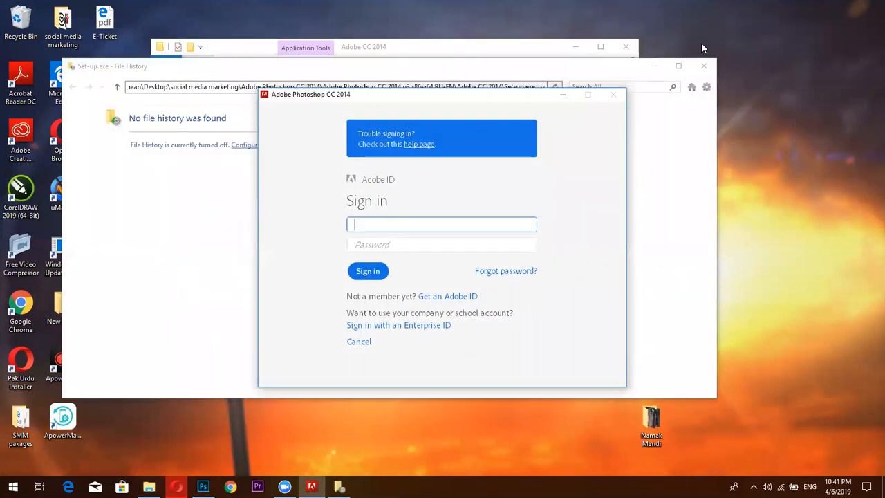
pyautogui.click(702, 64)
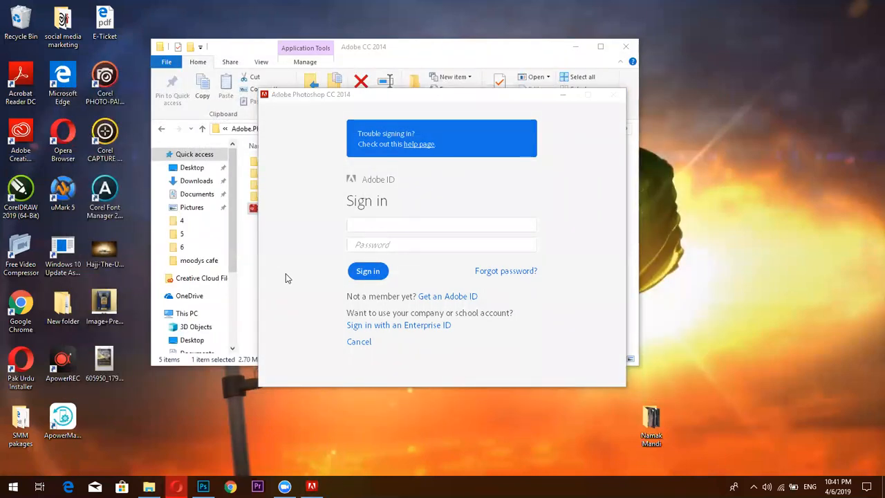
# Cancel the Adobe ID sign-in, return to the installer's Welcome page and choose the Try option.
pyautogui.click(359, 342)
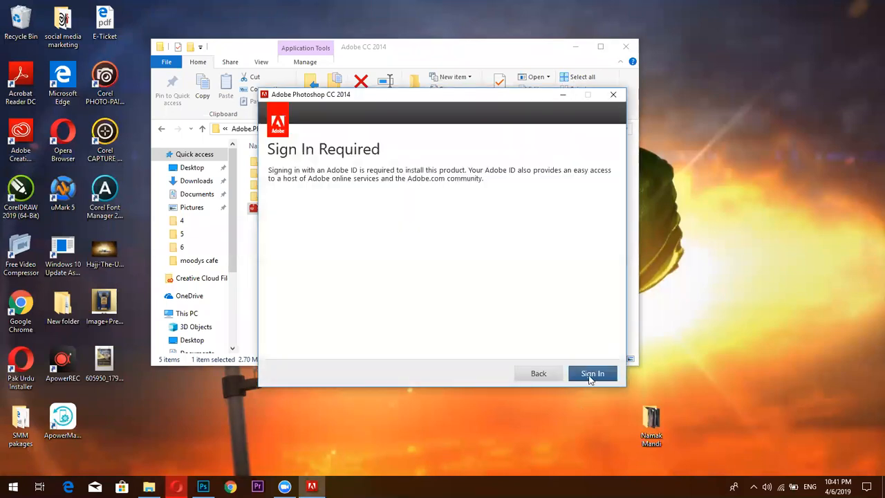
pyautogui.click(538, 373)
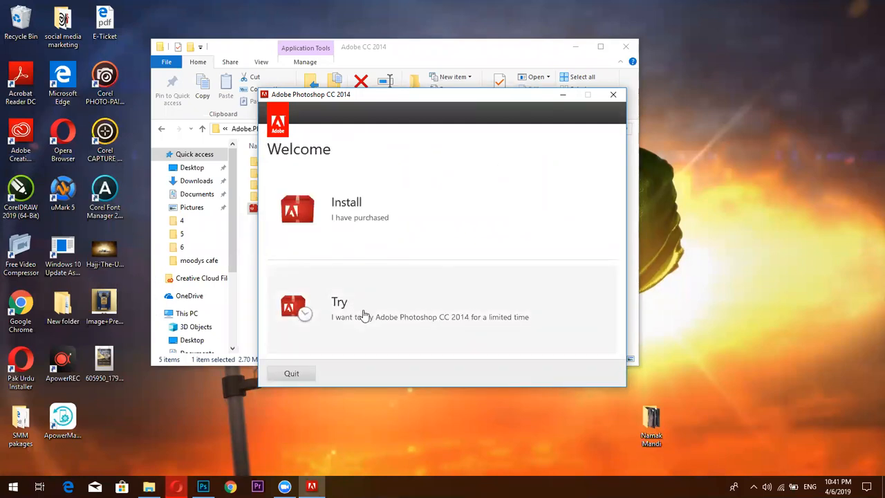
pyautogui.click(365, 314)
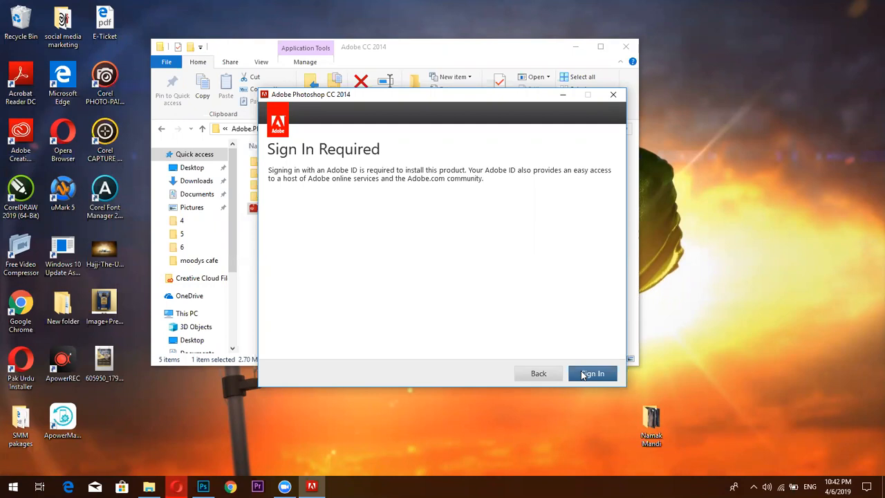
# Quit the Photoshop CC 2014 installer and close the Adobe CC 2014 folder.
pyautogui.click(612, 97)
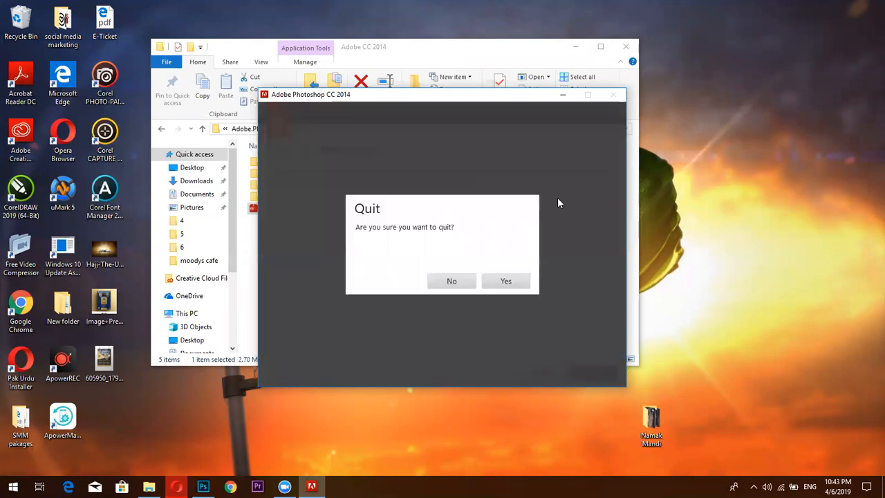
pyautogui.click(463, 281)
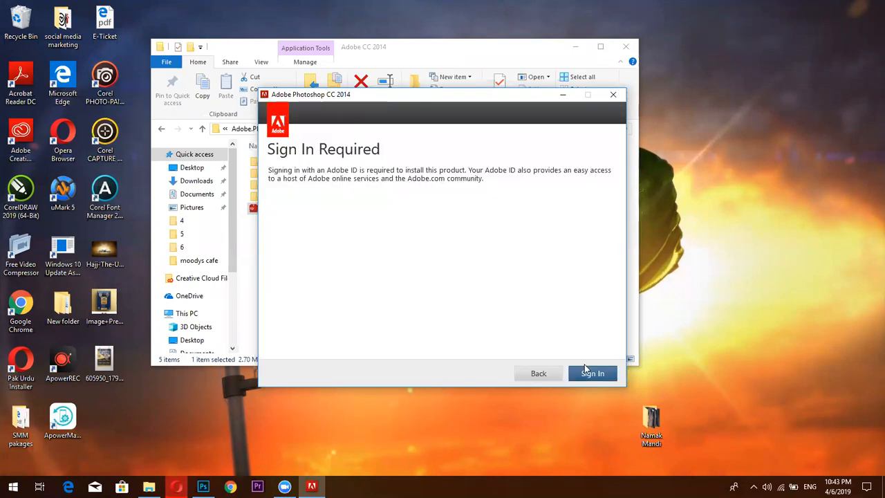
pyautogui.click(620, 97)
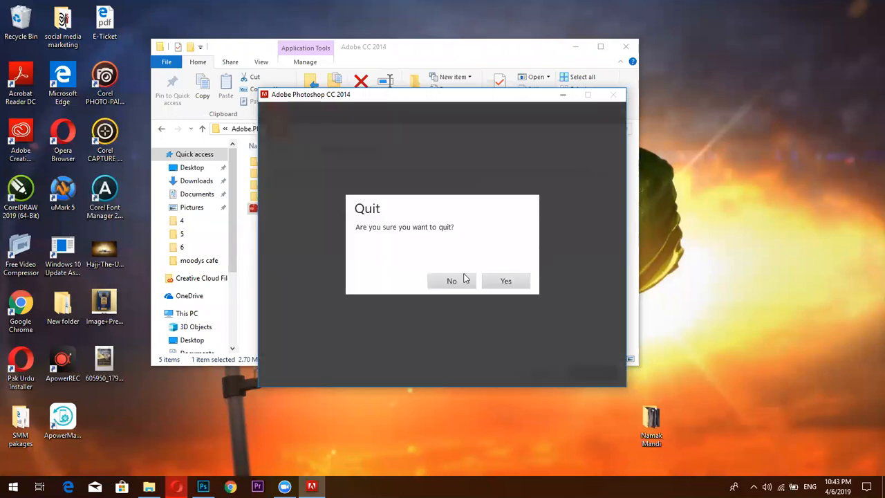
pyautogui.click(462, 281)
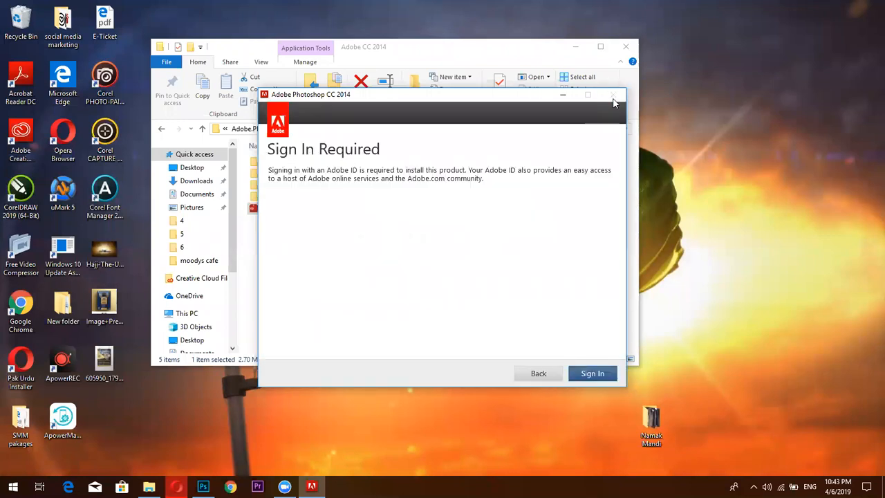
pyautogui.click(619, 97)
pyautogui.click(503, 284)
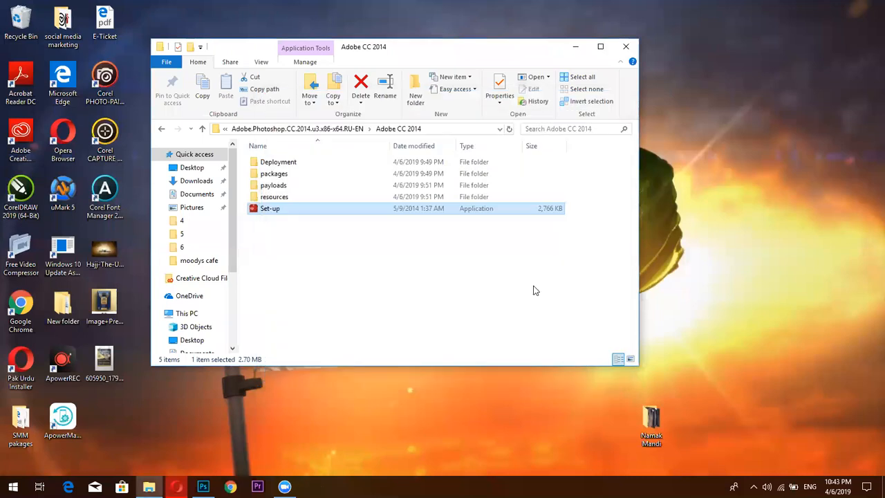
pyautogui.click(628, 46)
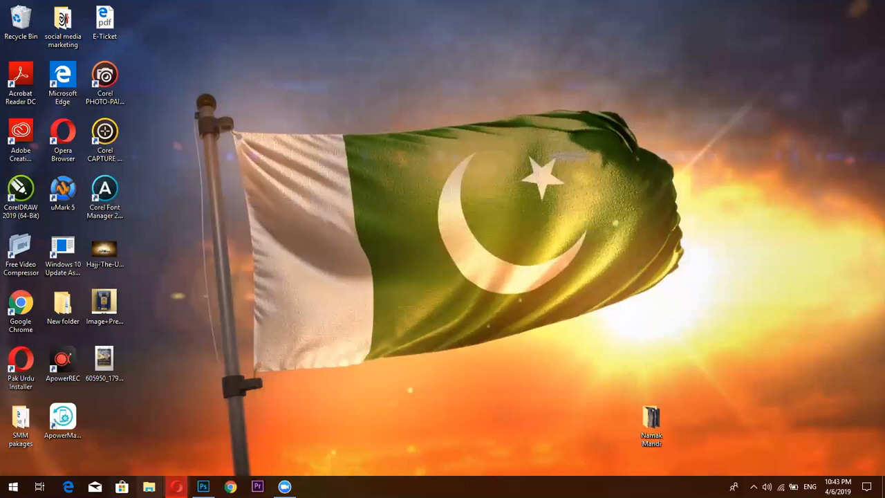
# Switch to Photoshop and create a 720 x 720 pixel RGB document with a white background and a resolution of 300 pixels/inch.
pyautogui.click(202, 486)
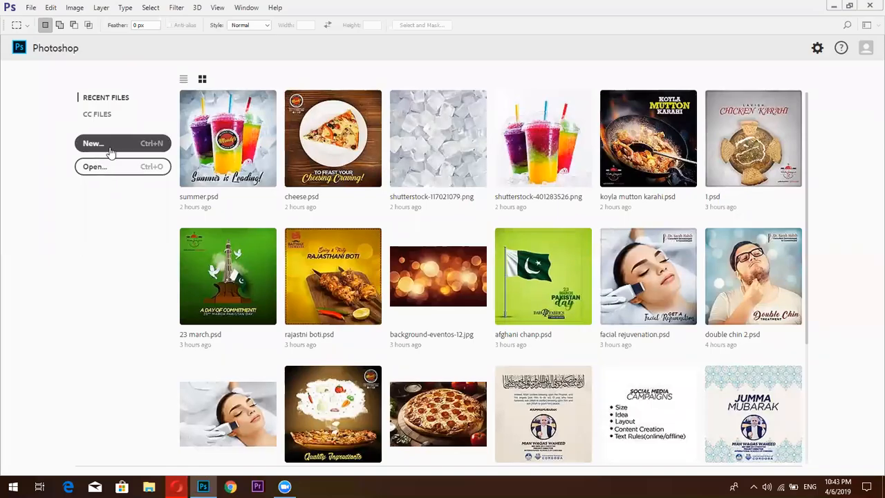
pyautogui.click(109, 150)
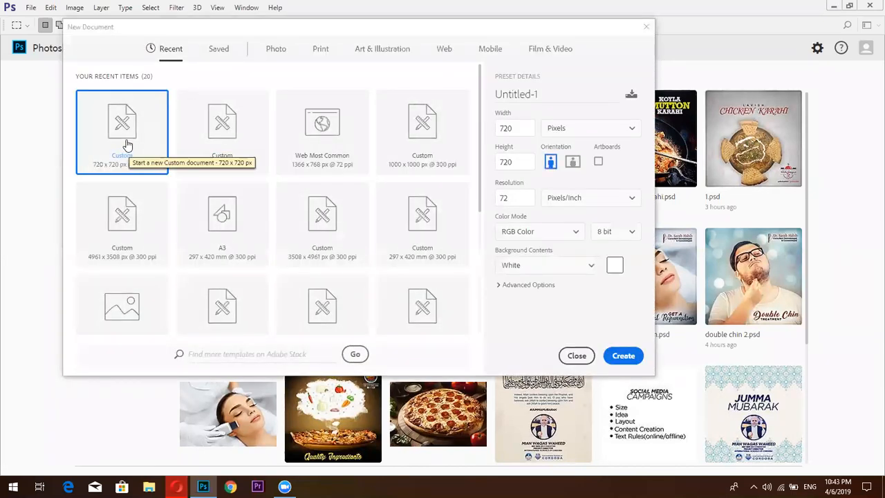
pyautogui.doubleClick(505, 198)
pyautogui.write('3')
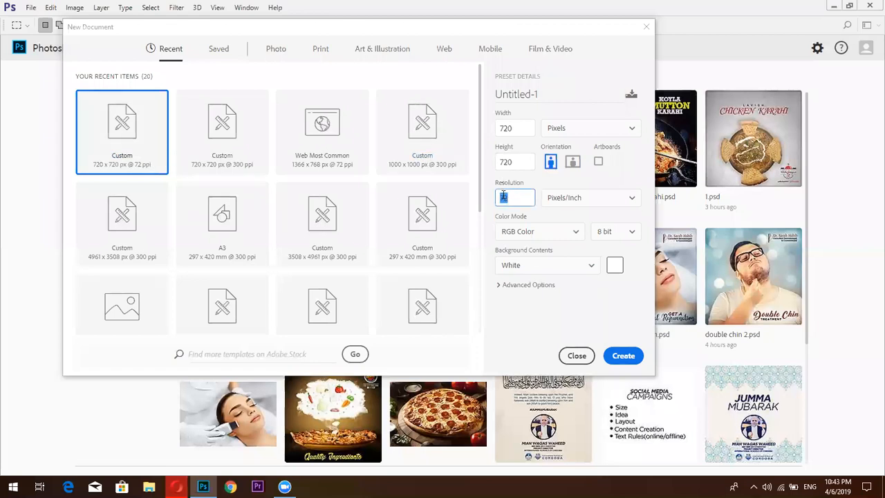
pyautogui.write('00')
pyautogui.click(625, 357)
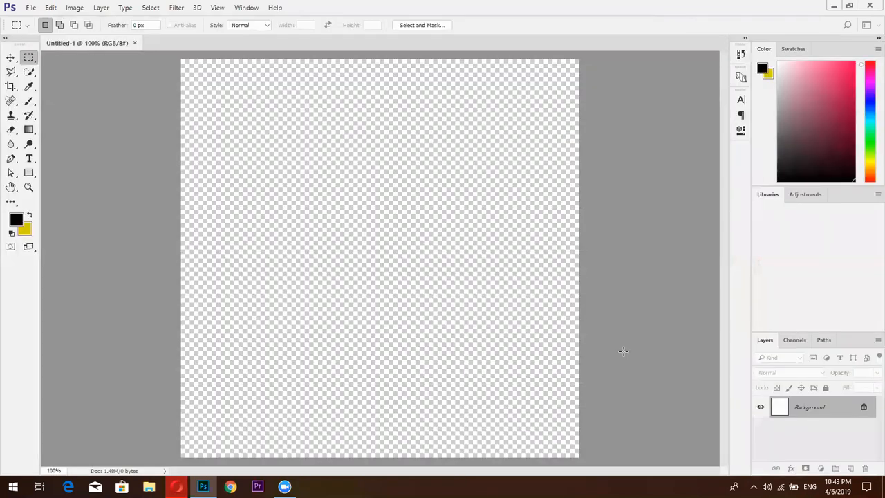
pyautogui.click(177, 487)
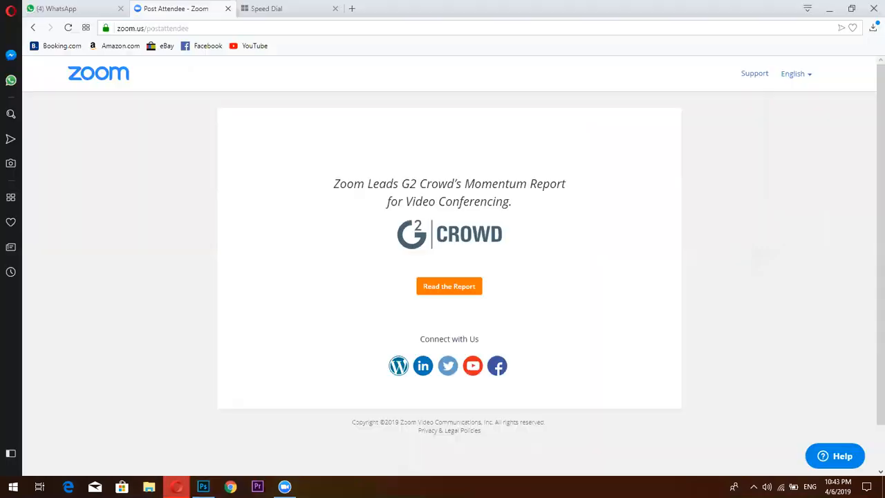
pyautogui.click(176, 487)
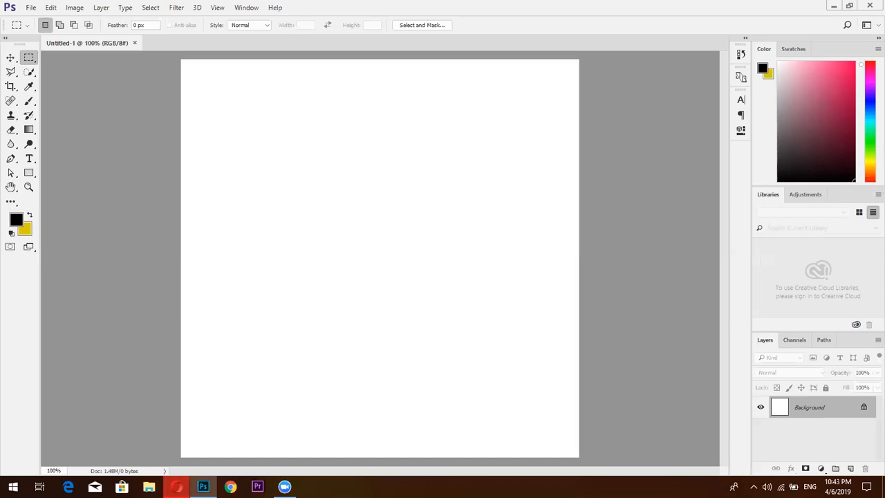
pyautogui.moveTo(177, 487)
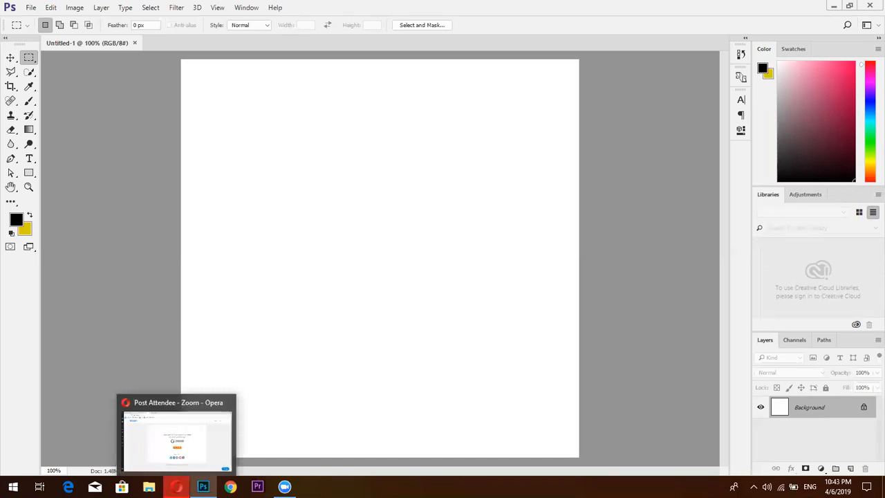
# Start opening a file and browse to the work folder's 2019 subfolder inside flash 2 on Local Disk (E:).
pyautogui.click(32, 8)
pyautogui.click(42, 31)
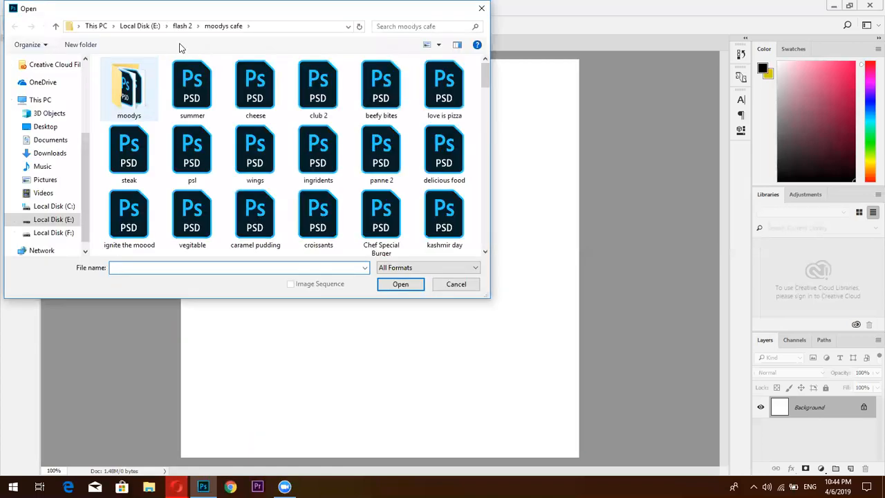
pyautogui.click(183, 26)
pyautogui.doubleClick(130, 219)
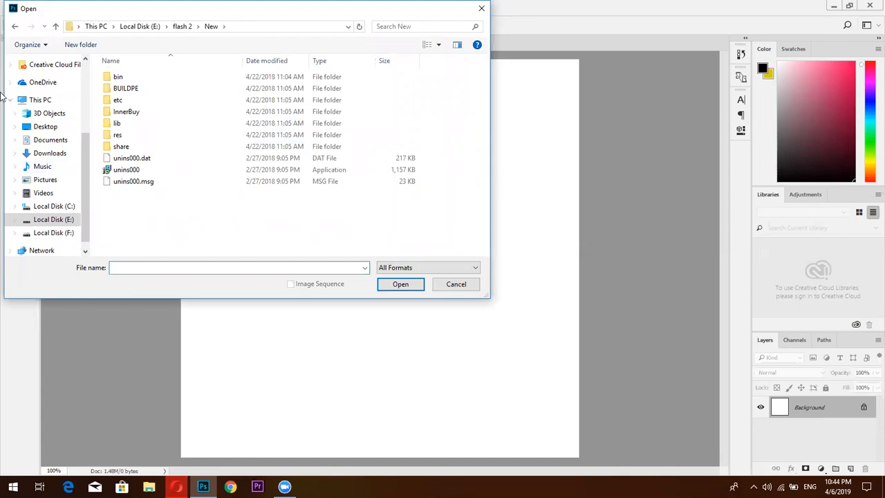
pyautogui.click(16, 26)
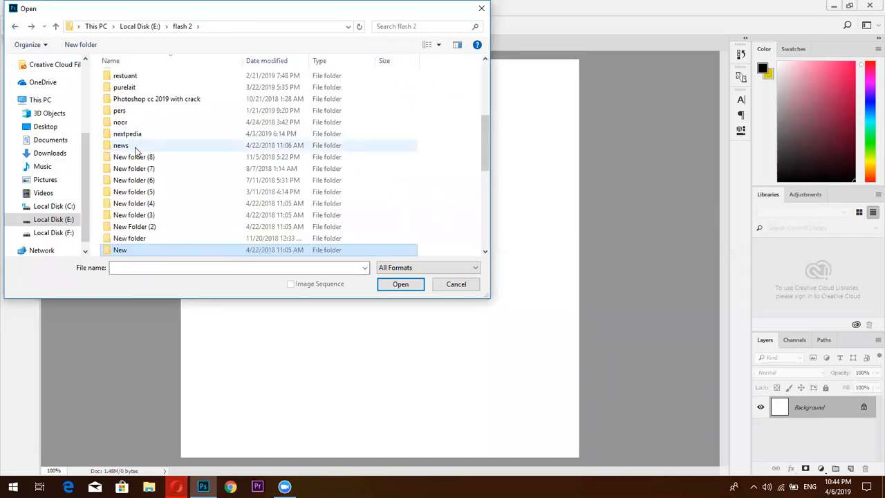
pyautogui.scroll(-4, 135, 179)
pyautogui.scroll(5, 136, 178)
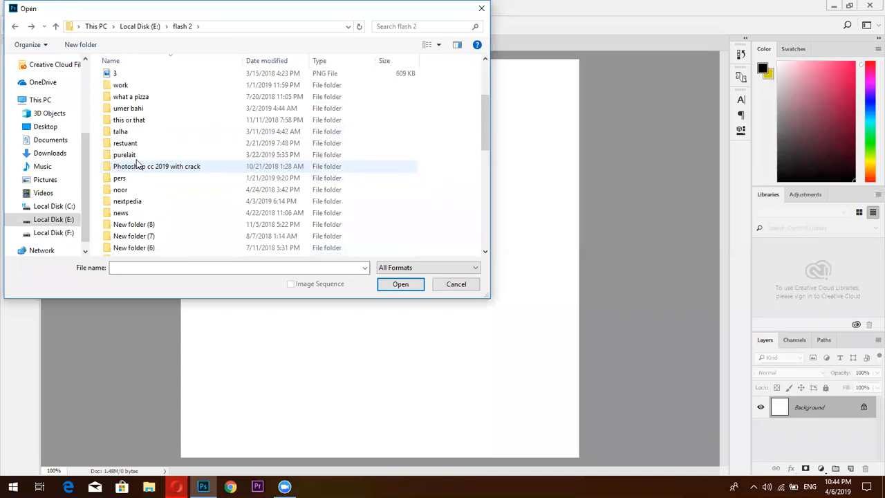
pyautogui.doubleClick(135, 88)
pyautogui.doubleClick(135, 90)
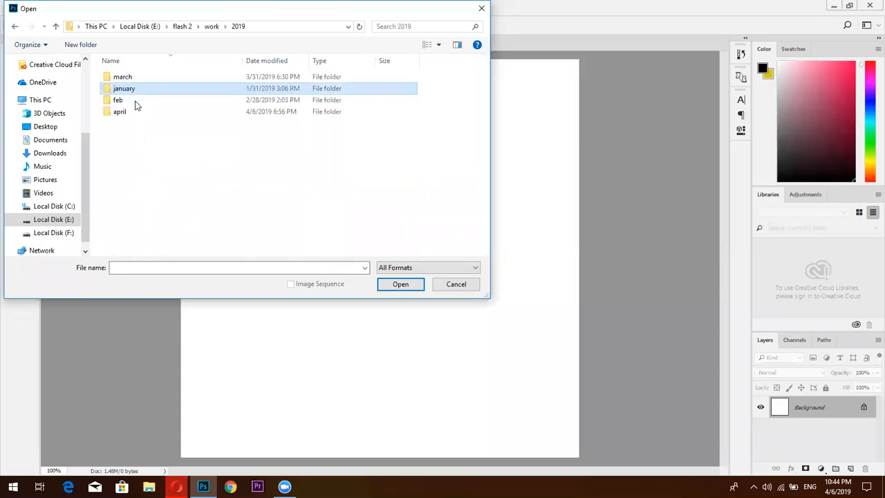
# Browse the 2019 work folders to subfolder 5 of april and open the image file 3.
pyautogui.doubleClick(134, 89)
pyautogui.doubleClick(16, 27)
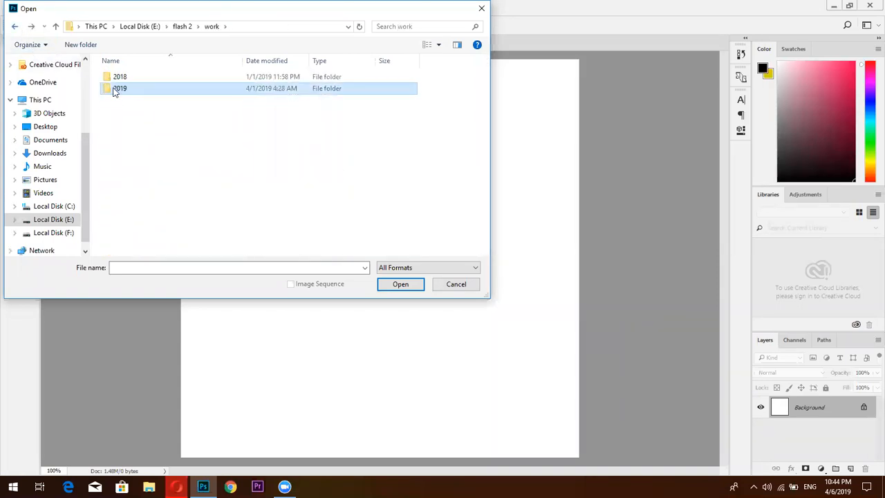
pyautogui.doubleClick(132, 89)
pyautogui.doubleClick(123, 112)
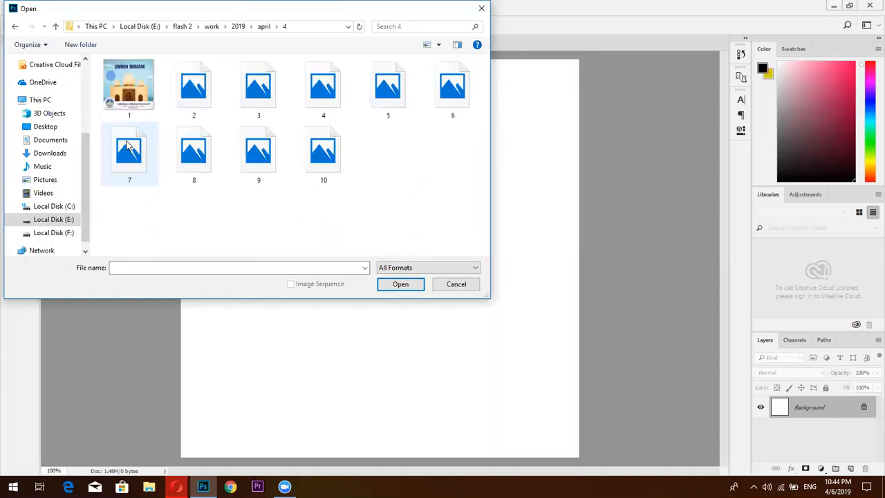
pyautogui.doubleClick(16, 28)
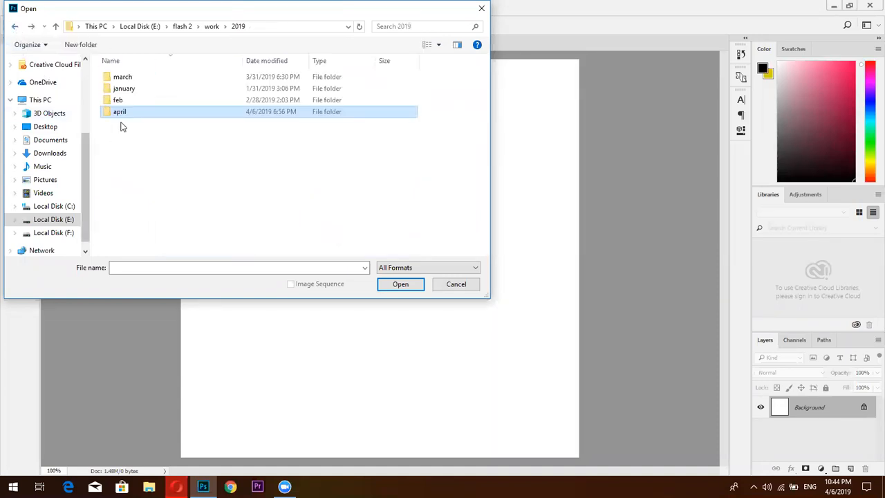
pyautogui.doubleClick(124, 112)
pyautogui.doubleClick(124, 113)
pyautogui.click(125, 112)
pyautogui.click(16, 28)
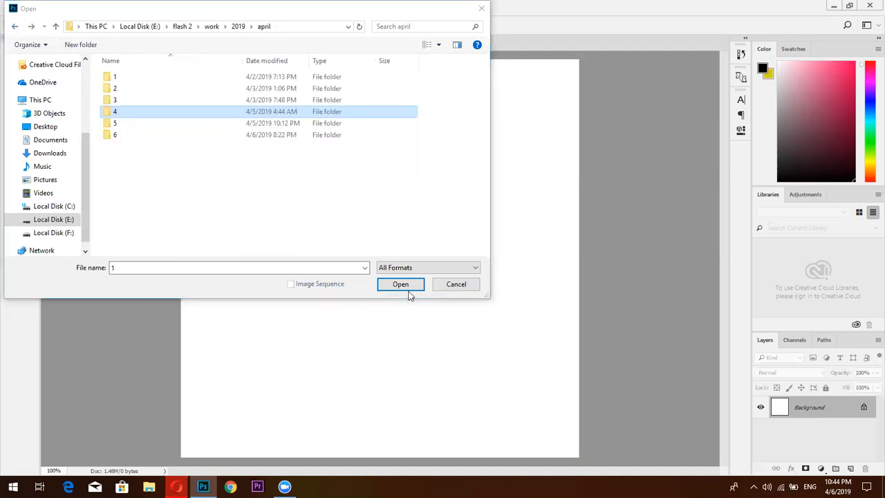
pyautogui.doubleClick(262, 123)
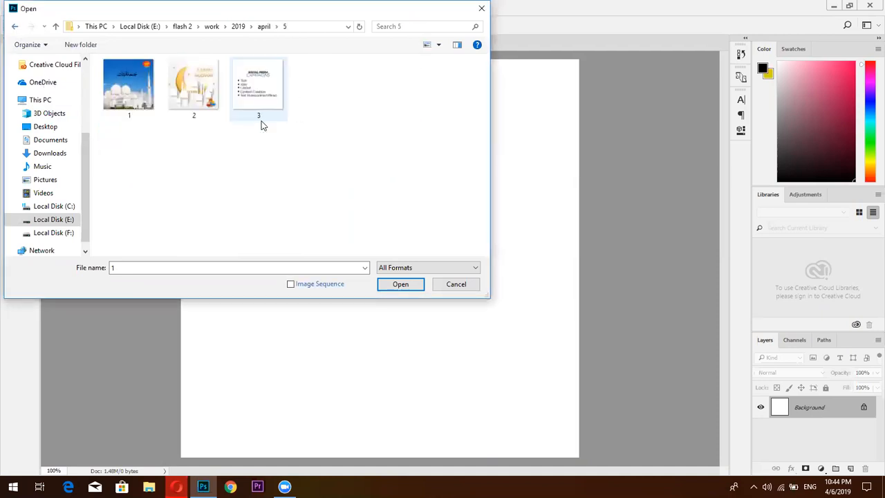
pyautogui.doubleClick(250, 91)
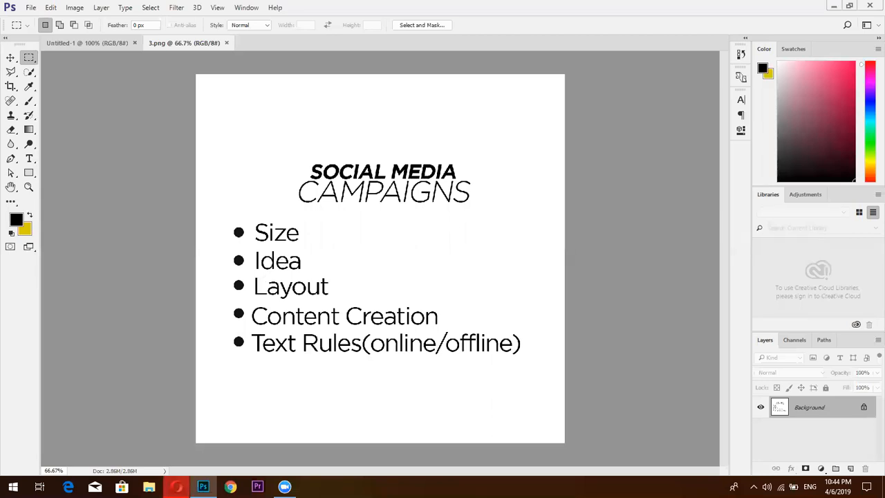
# Switch to the Opera browser, load Facebook and open the managed Talha Foods page.
pyautogui.click(176, 487)
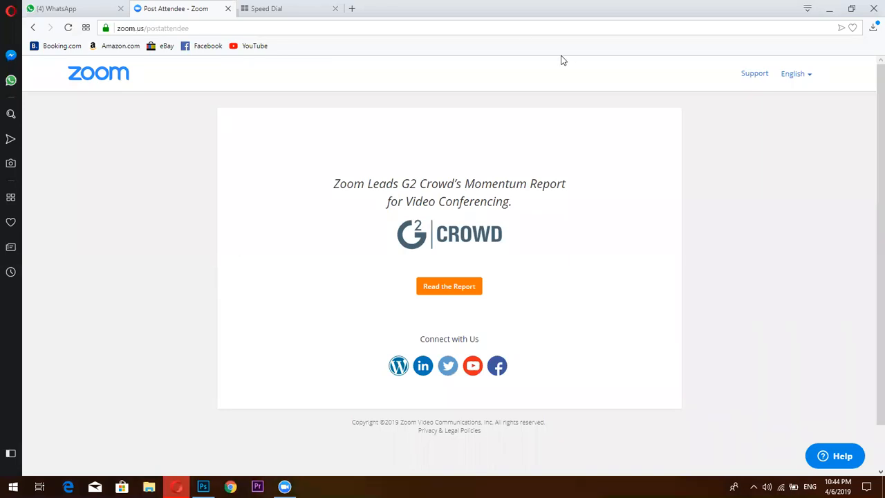
pyautogui.hotkey('ctrl', 'Tab')
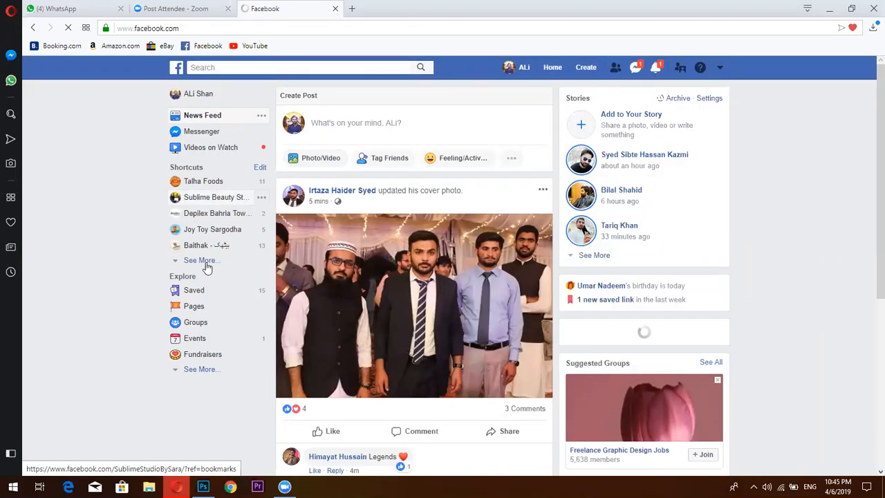
pyautogui.click(202, 262)
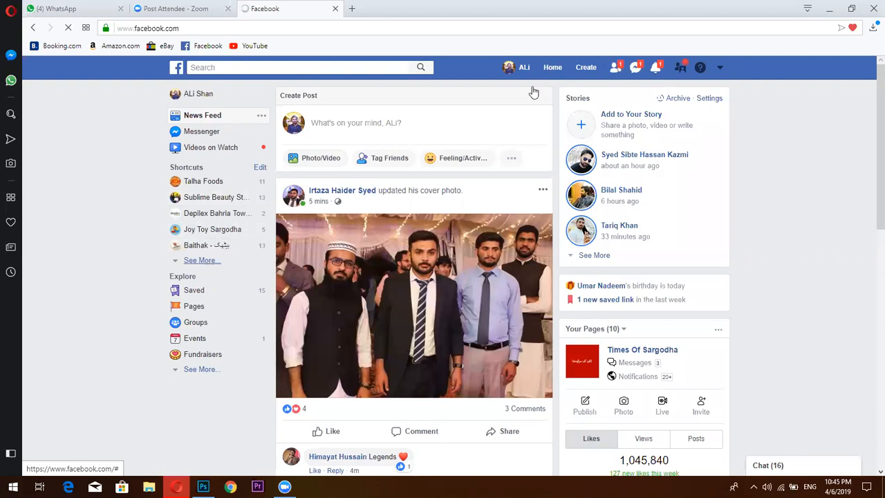
pyautogui.click(721, 67)
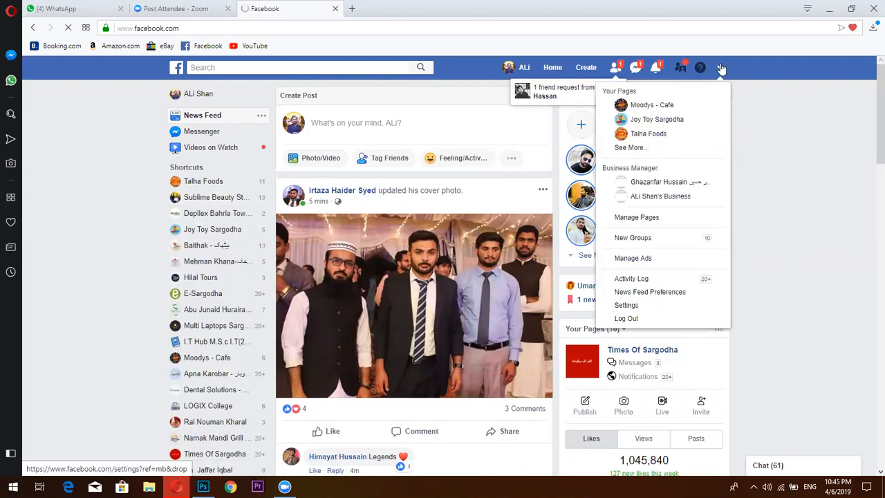
pyautogui.click(629, 135)
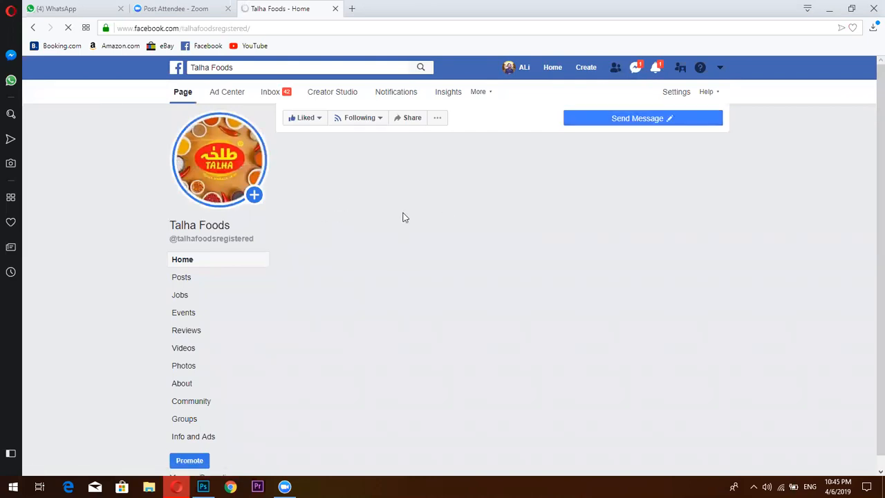
# Examine the Talha Foods page's Chapli Kabab Mix post, including its caption, hashtags, design and engagement figures.
pyautogui.scroll(-2, 449, 198)
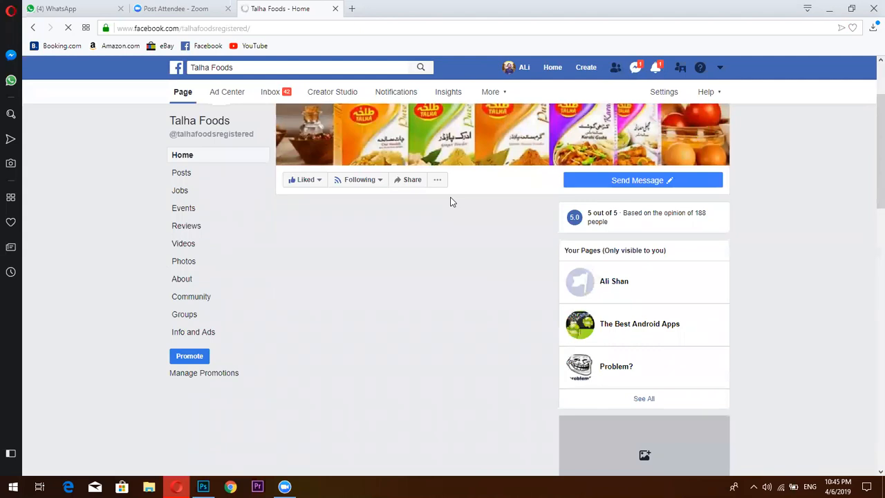
pyautogui.scroll(2, 450, 197)
pyautogui.scroll(-7, 451, 200)
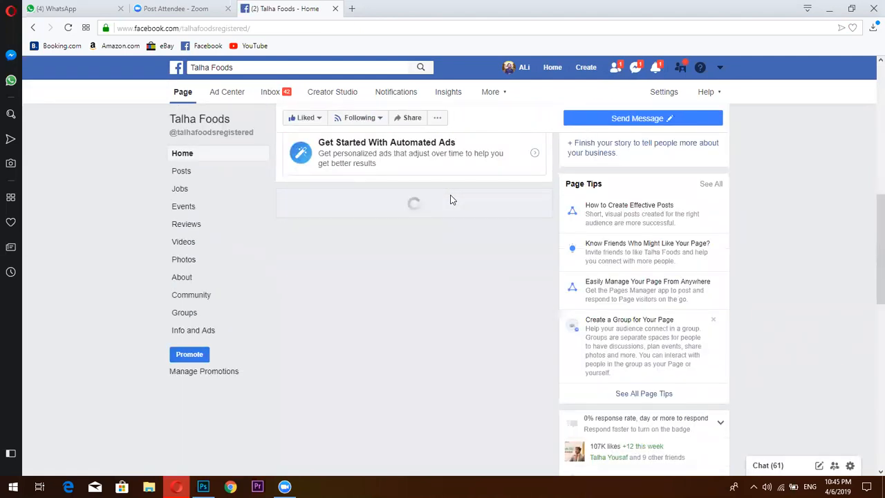
pyautogui.scroll(3, 451, 200)
pyautogui.scroll(3, 450, 200)
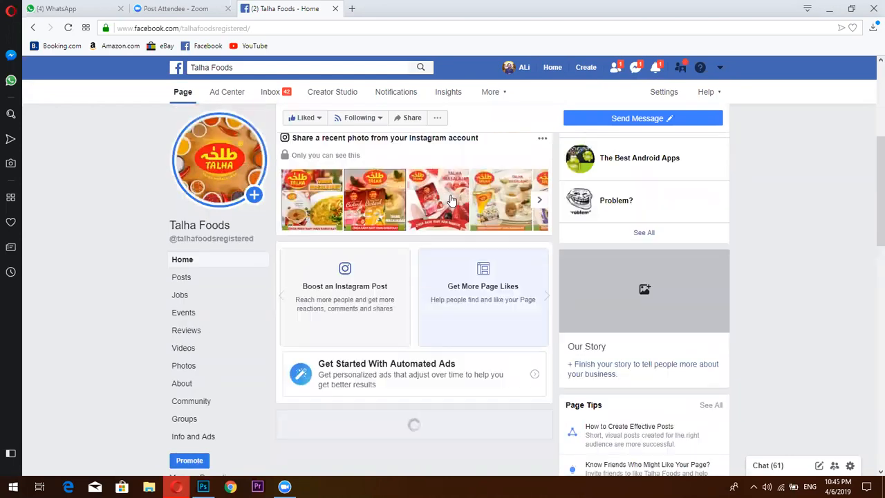
pyautogui.scroll(-15, 451, 199)
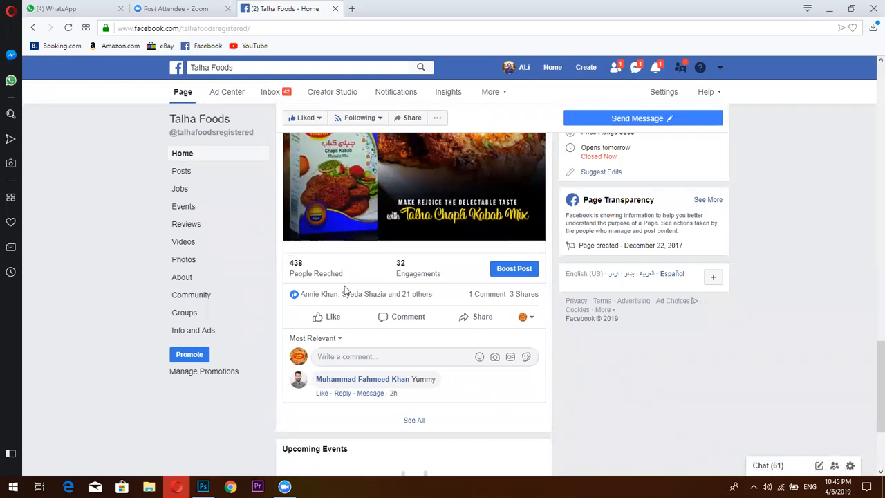
pyautogui.scroll(3, 482, 277)
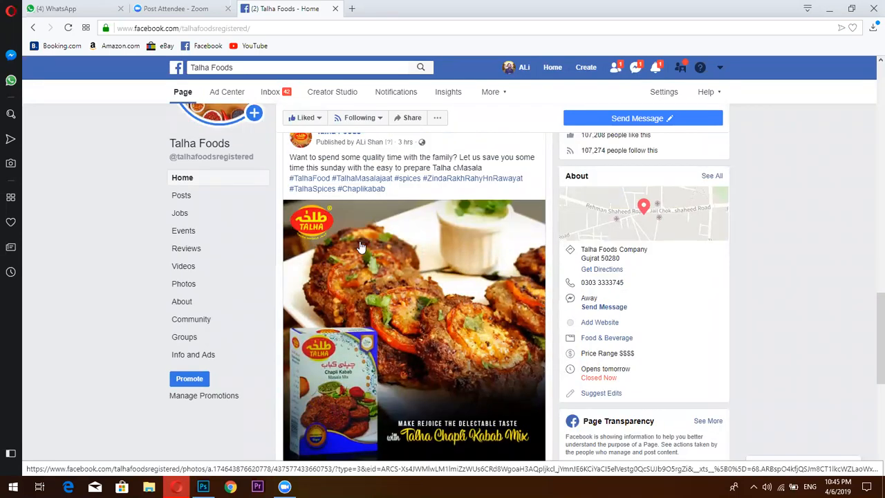
pyautogui.scroll(-2, 437, 332)
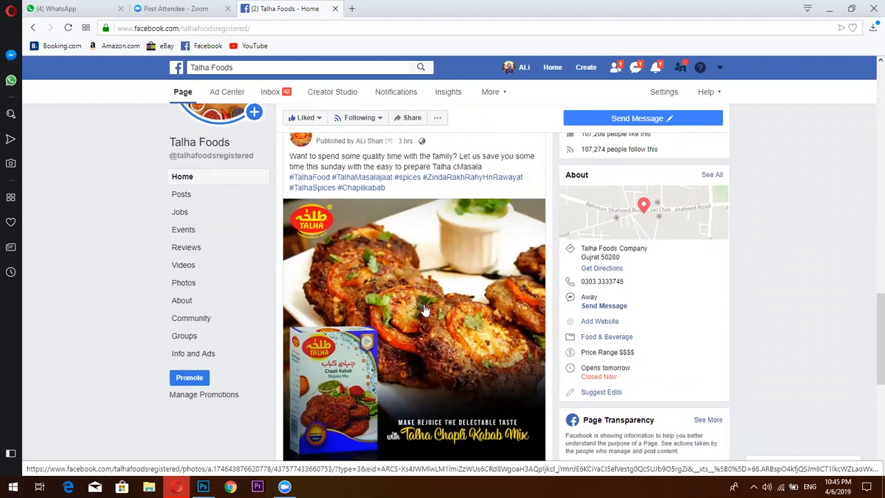
pyautogui.scroll(-1, 421, 271)
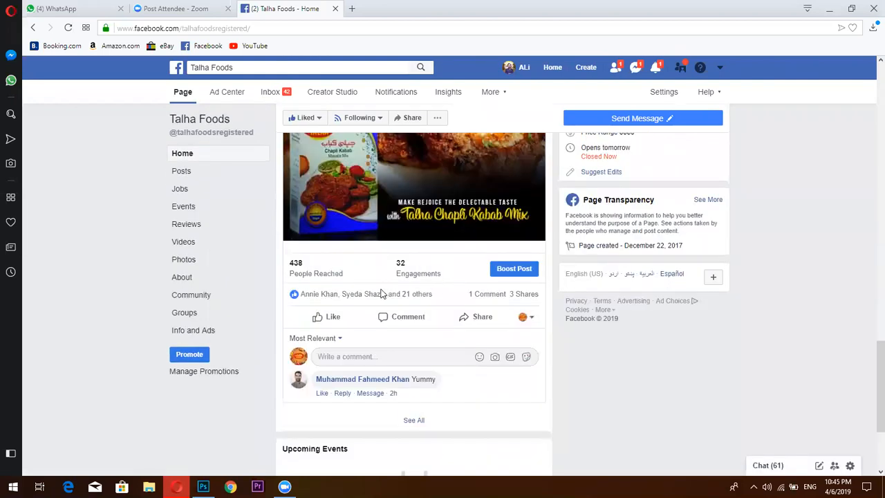
pyautogui.scroll(-2, 452, 290)
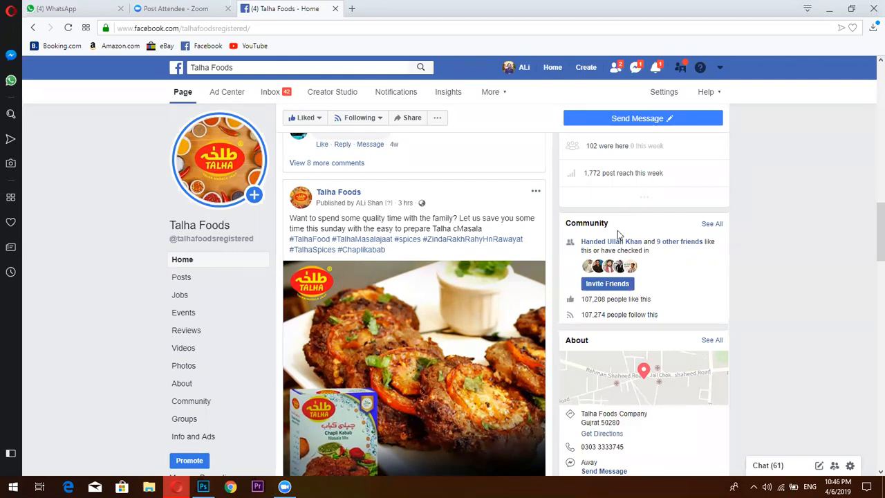
pyautogui.scroll(-1, 423, 223)
pyautogui.scroll(-1, 401, 239)
pyautogui.scroll(2, 388, 242)
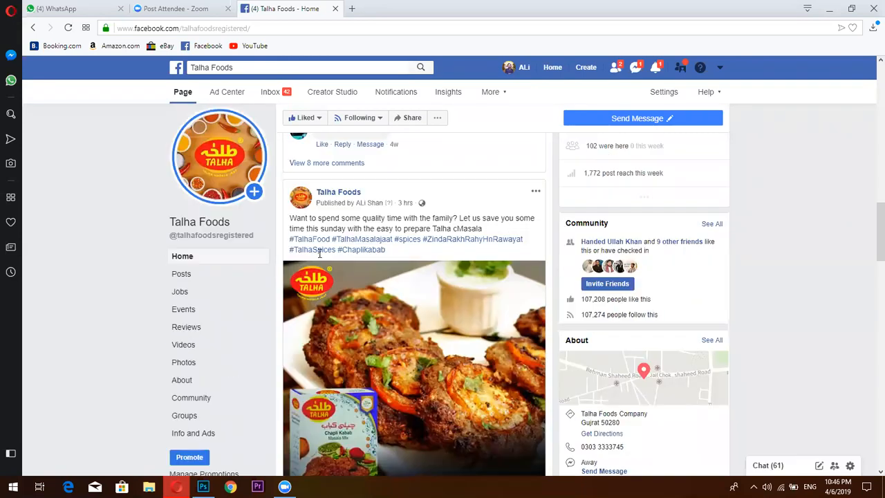
pyautogui.scroll(-1, 374, 229)
pyautogui.scroll(-1, 378, 226)
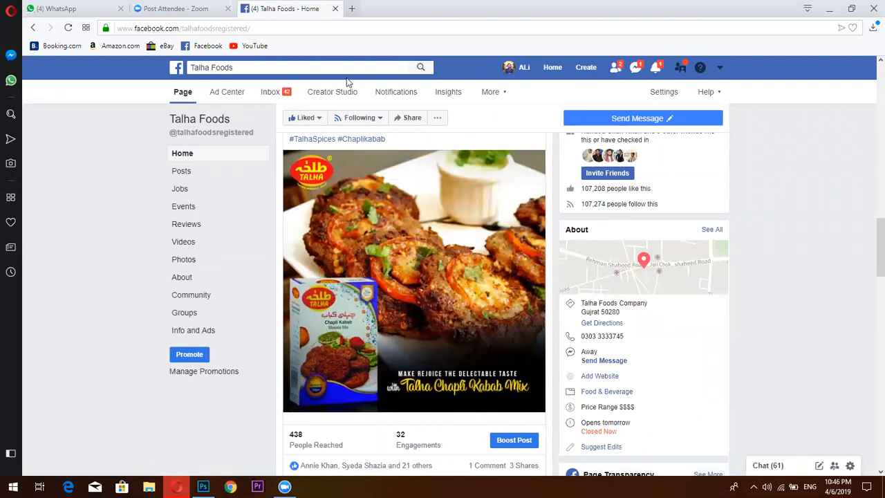
# Open pinterest.com in a new browser tab, closing the extra blank tab.
pyautogui.hotkey('ctrl', 't')
pyautogui.hotkey('ctrl', 't')
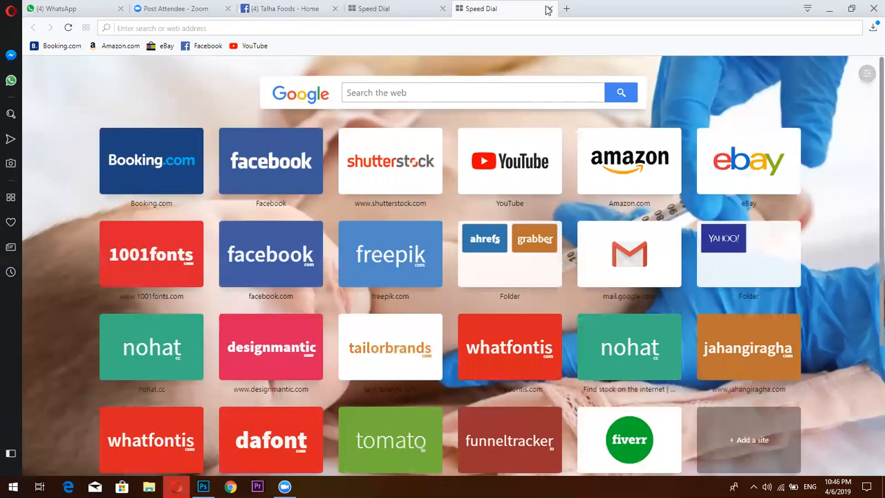
pyautogui.click(548, 9)
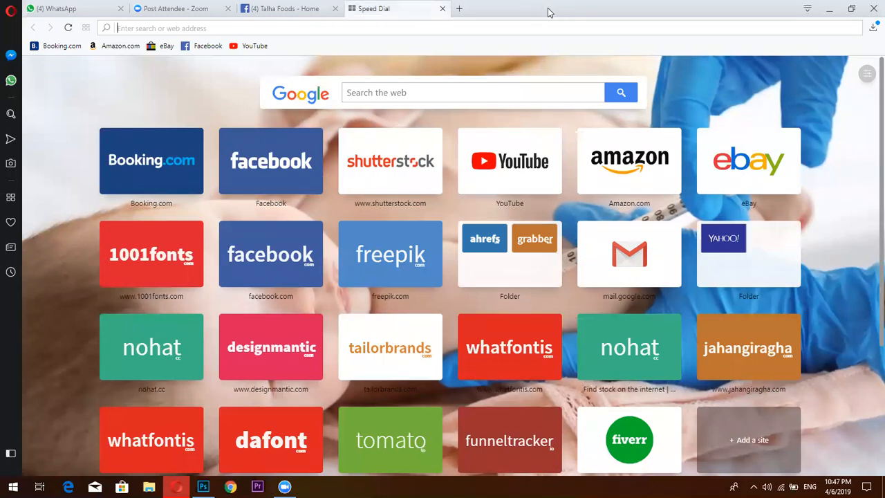
pyautogui.write('pinterest.com')
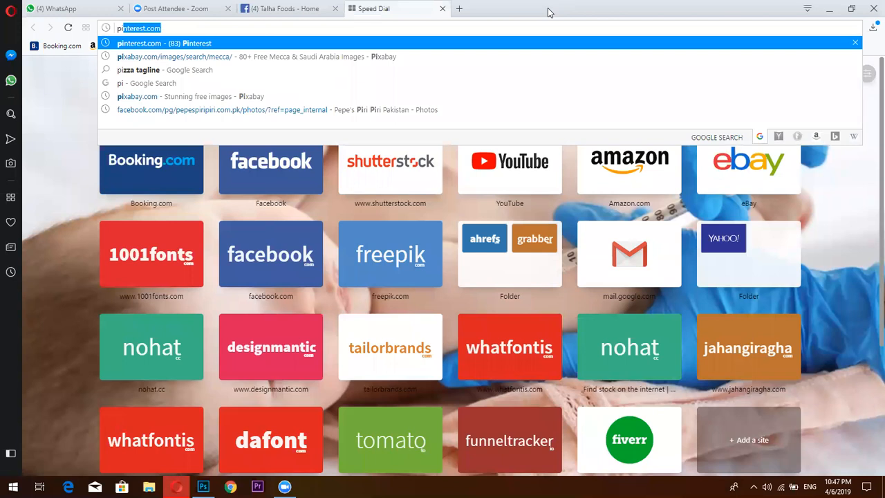
pyautogui.press('Return')
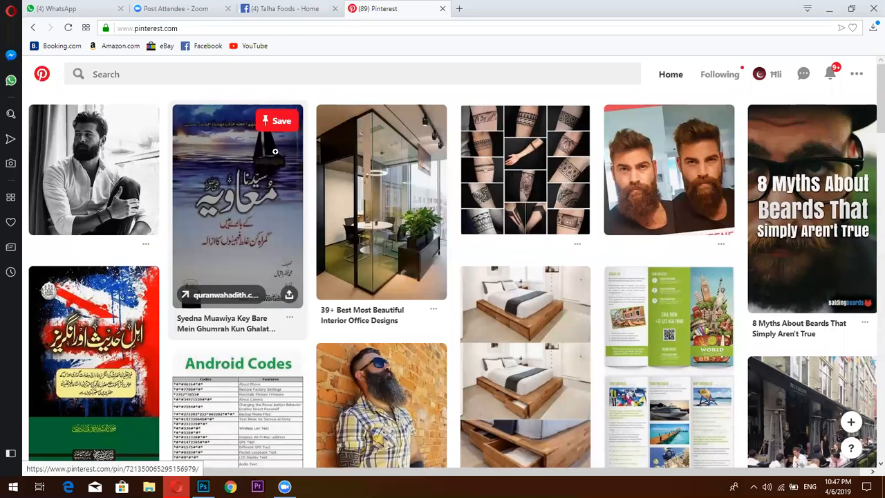
# Search Pinterest for "int" and open the suggested Interior board from homeadore.
pyautogui.scroll(-1, 365, 280)
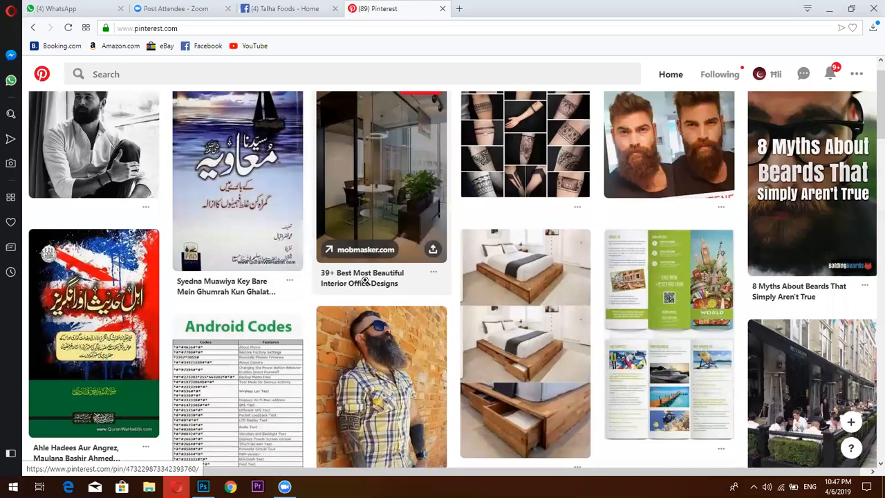
pyautogui.scroll(-3, 227, 228)
pyautogui.scroll(-4, 315, 294)
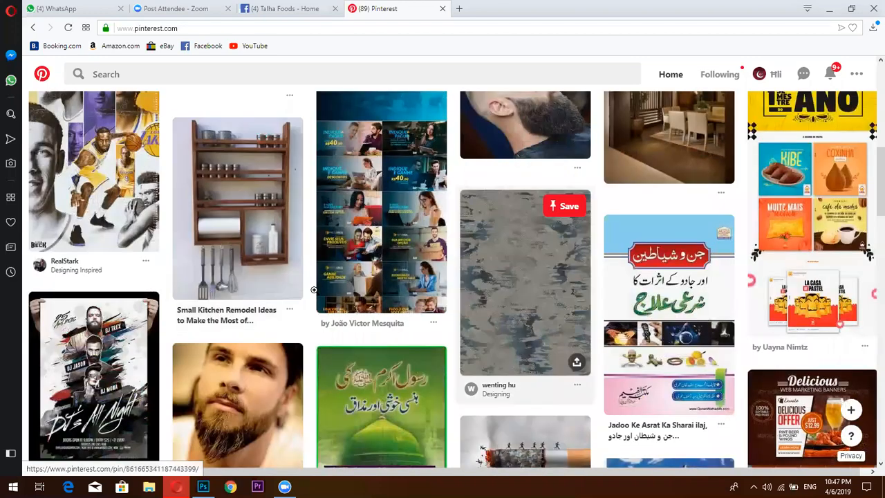
pyautogui.scroll(-6, 330, 279)
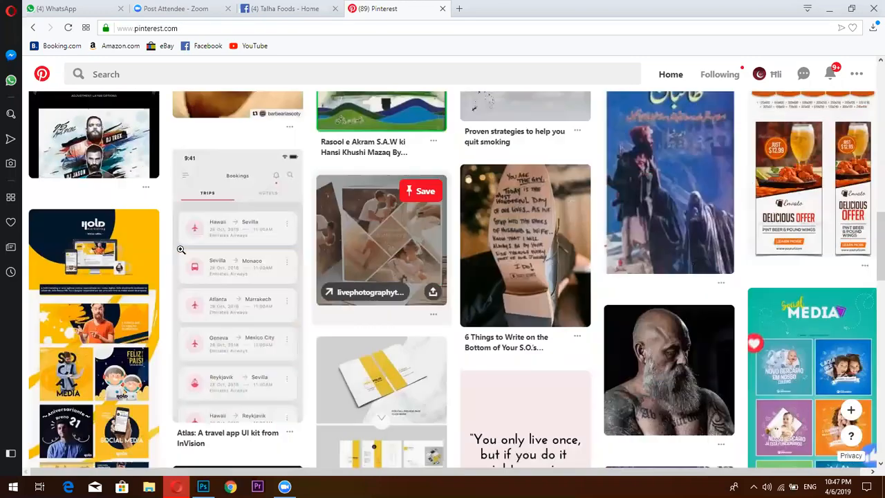
pyautogui.scroll(-3, 229, 229)
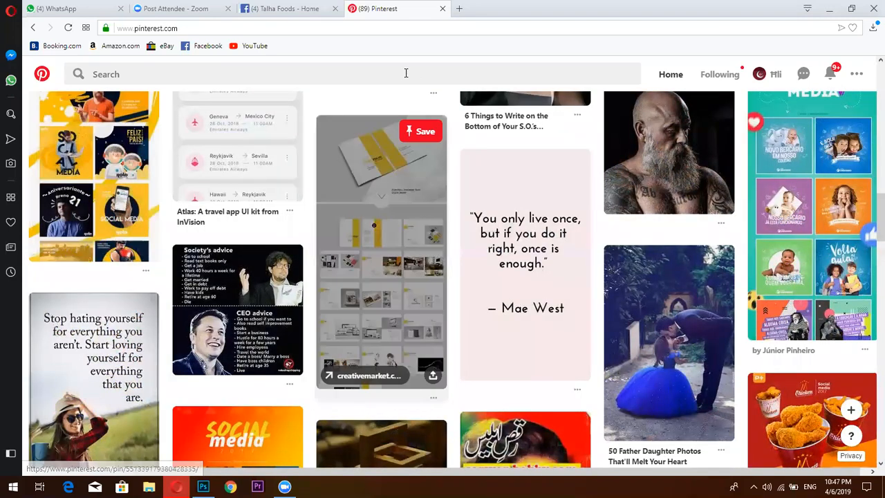
pyautogui.scroll(-3, 406, 72)
pyautogui.click(408, 73)
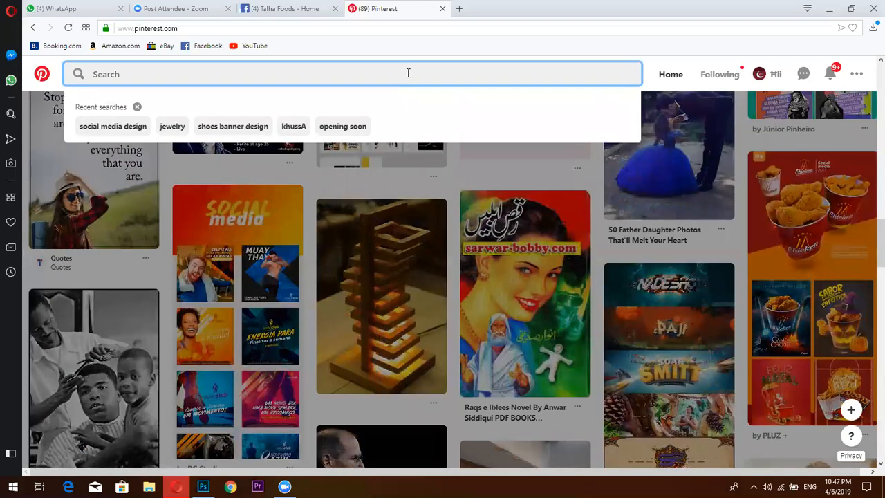
pyautogui.write('int')
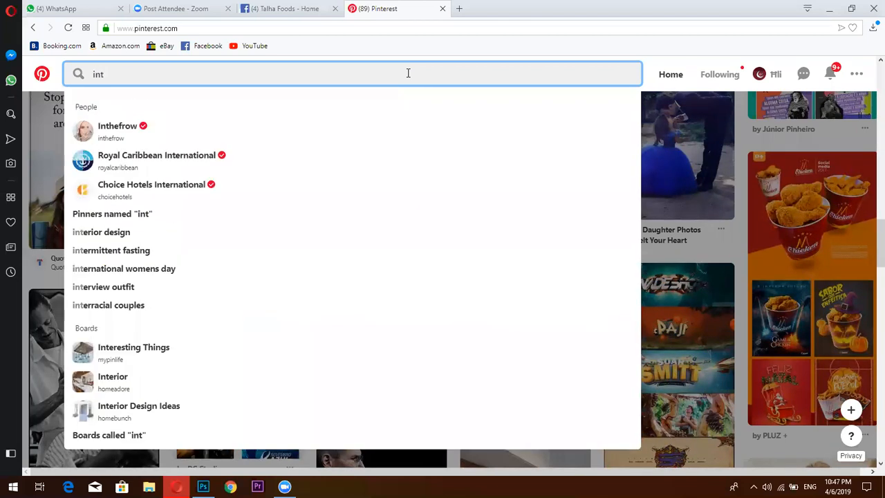
pyautogui.click(125, 386)
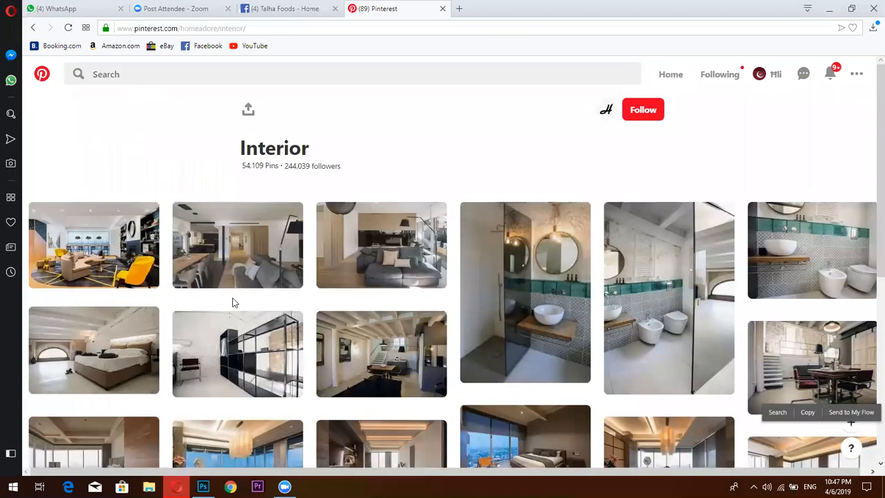
# Look through the room design pins on the Interior board.
pyautogui.scroll(-1, 402, 279)
pyautogui.scroll(-5, 539, 277)
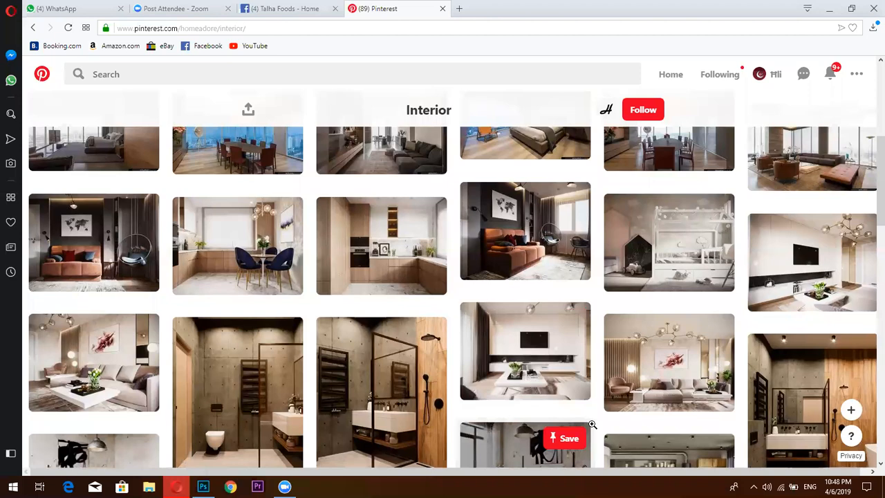
pyautogui.scroll(-1, 532, 247)
pyautogui.scroll(-2, 532, 247)
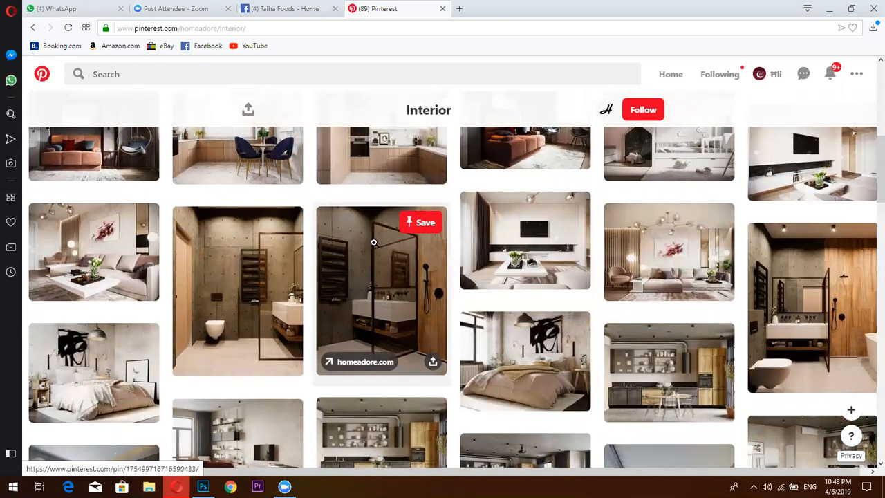
pyautogui.scroll(-3, 392, 218)
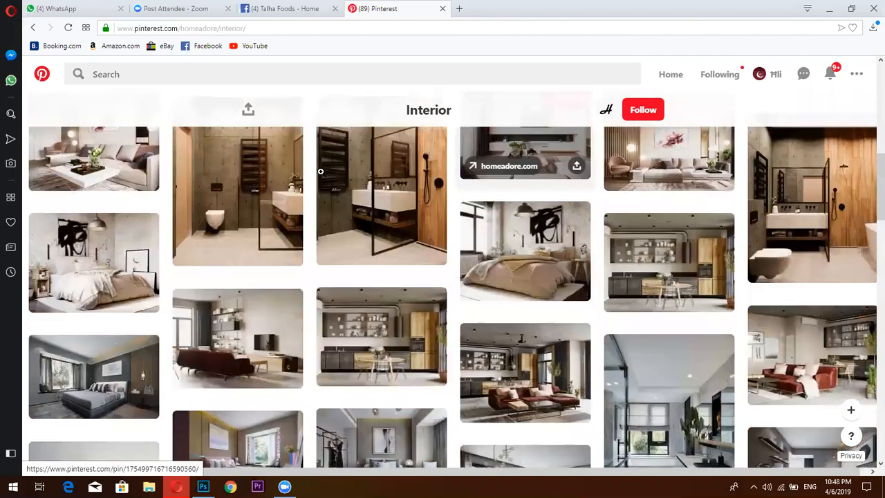
# Search Pinterest for "social media design" using the recent search suggestion.
pyautogui.scroll(10, 316, 207)
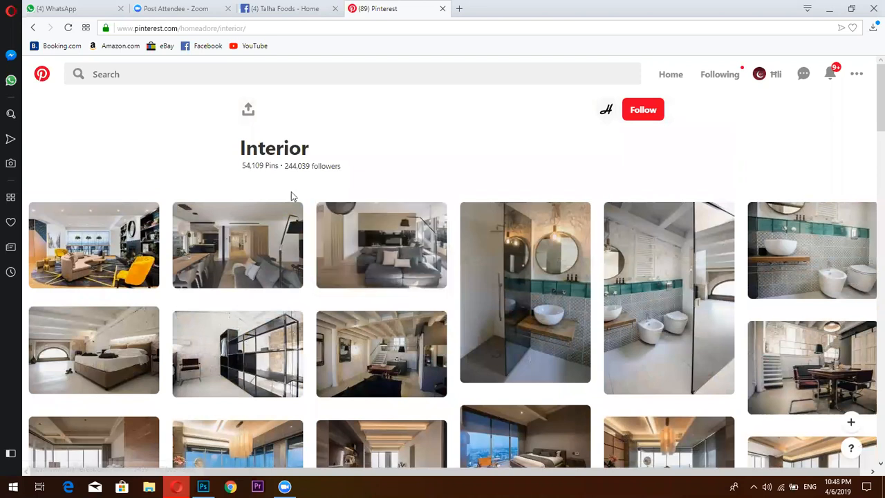
pyautogui.click(360, 77)
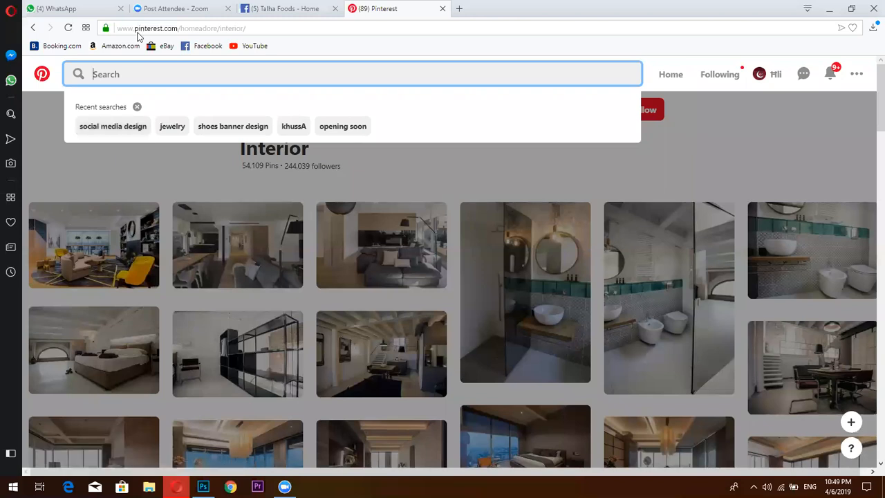
pyautogui.click(112, 127)
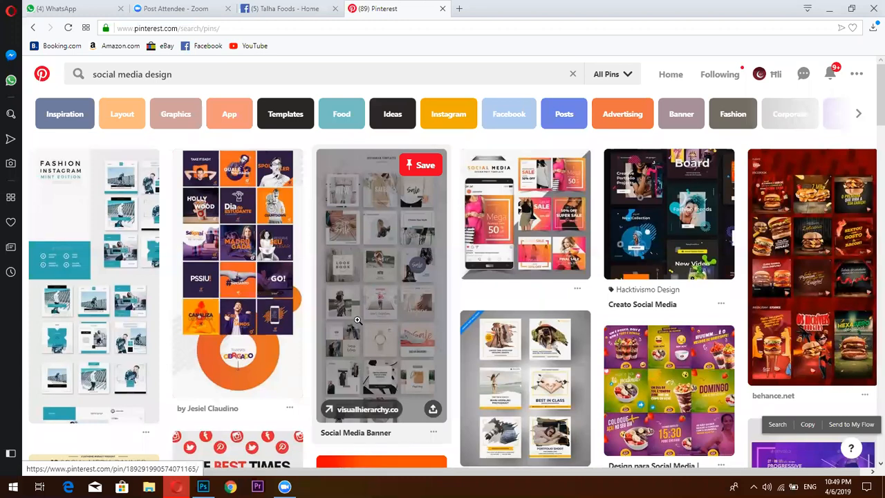
# Look through the social media design results, comparing the template grids and food campaign pins.
pyautogui.moveTo(243, 215)
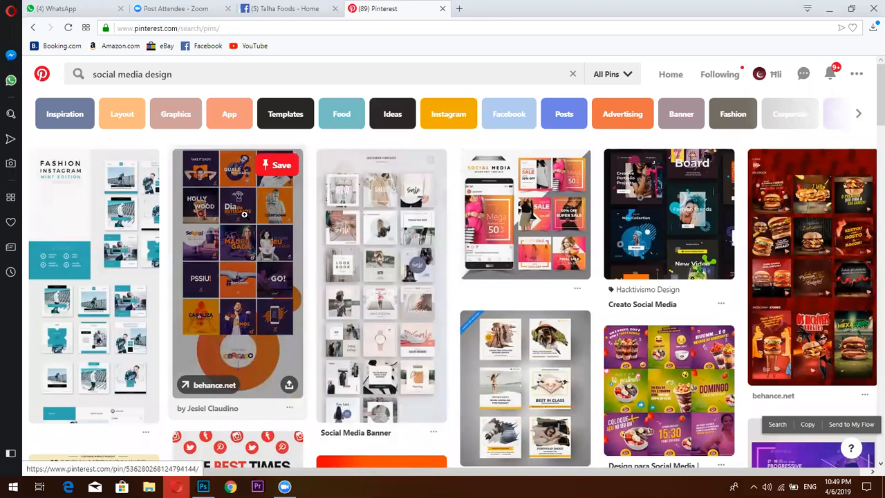
pyautogui.moveTo(382, 246)
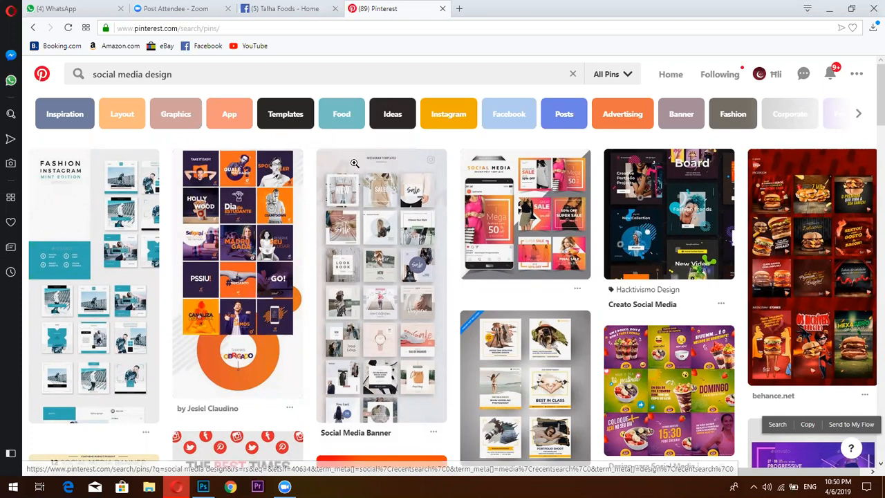
pyautogui.scroll(-1, 355, 162)
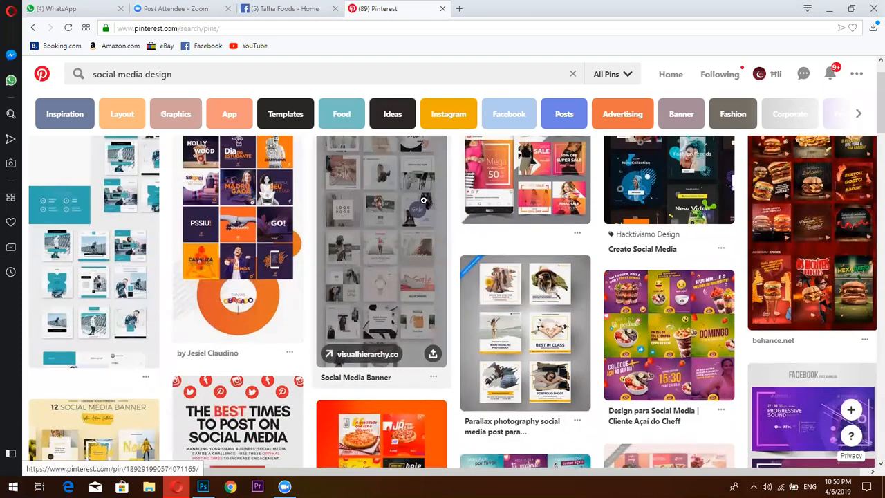
pyautogui.scroll(-3, 423, 201)
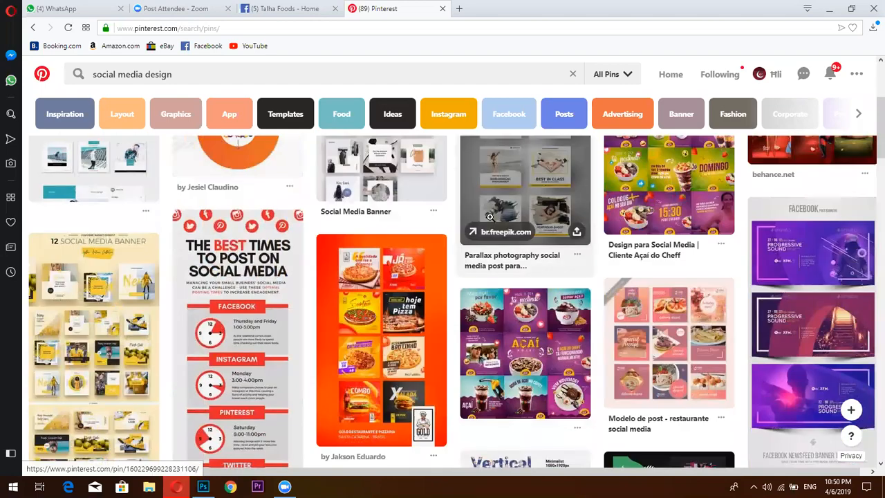
pyautogui.scroll(-2, 356, 285)
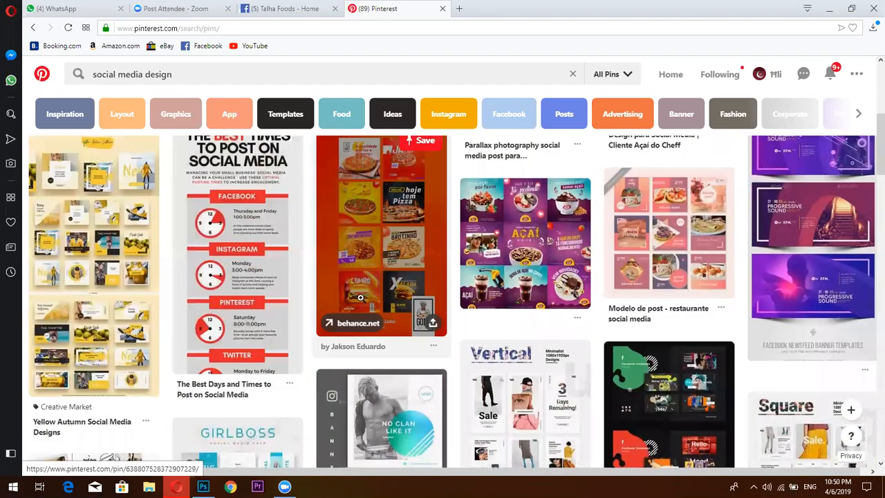
pyautogui.scroll(2, 400, 274)
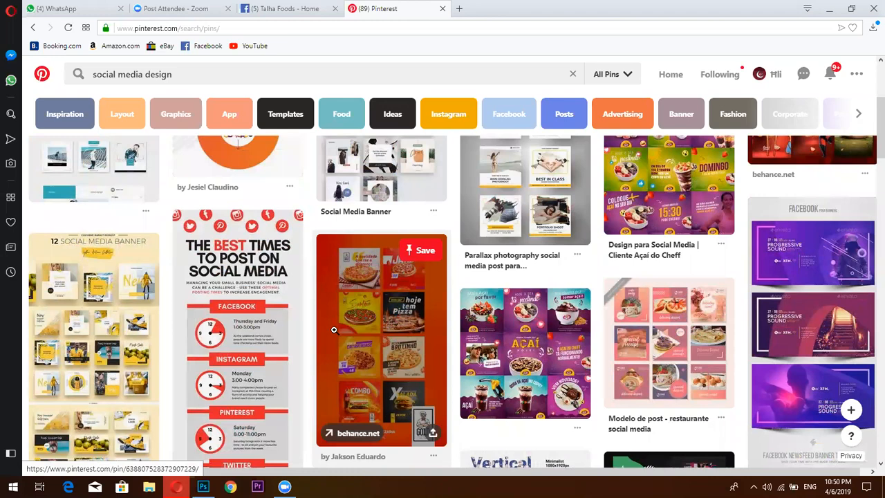
pyautogui.scroll(-2, 418, 349)
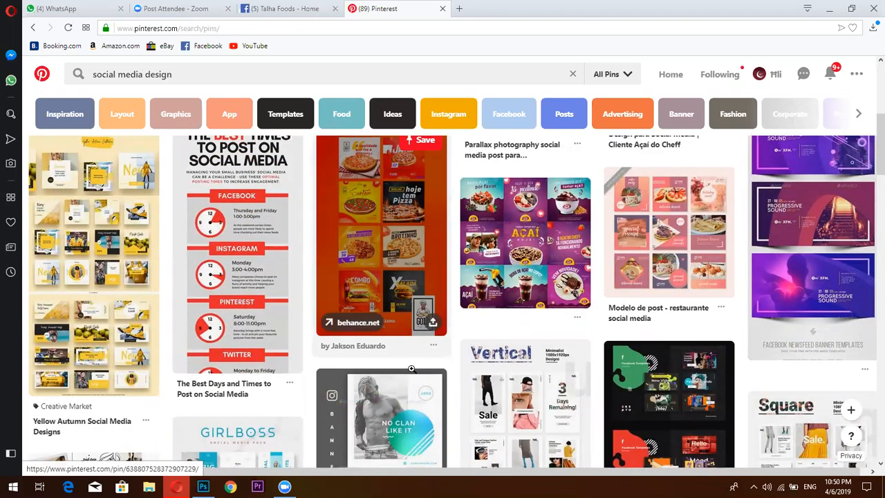
# Open the orange Gold pizzeria campaign pin from behance.net in a new browser tab and switch to it.
pyautogui.scroll(3, 412, 370)
pyautogui.rightClick(382, 361)
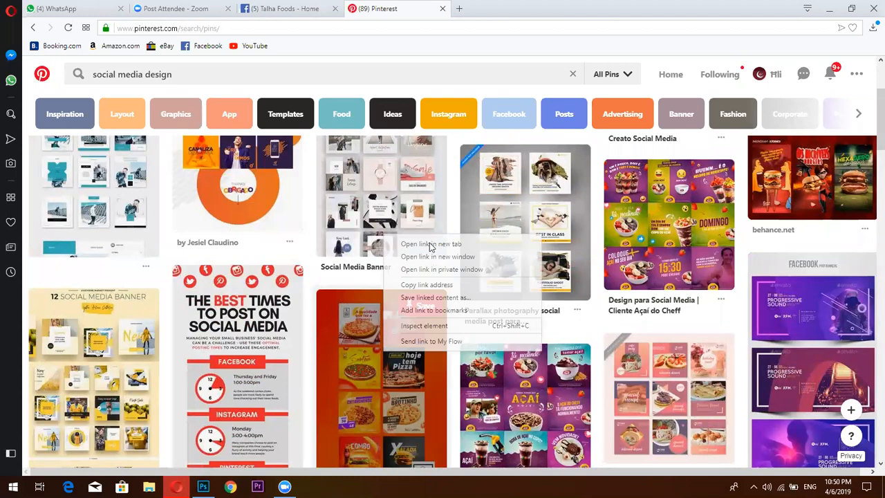
pyautogui.click(466, 46)
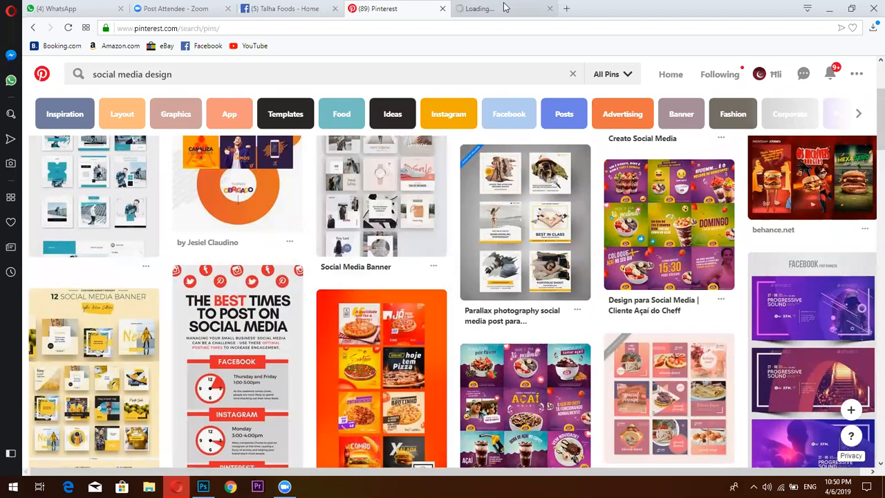
pyautogui.click(503, 10)
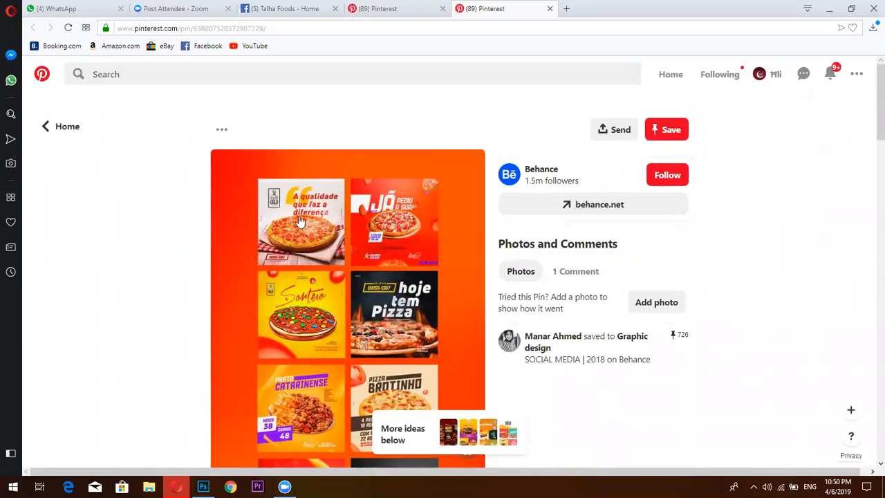
# Examine the pizza and burger post designs in the Gold Restaurante e Pizzaria pin, down to the logo.
pyautogui.scroll(-2, 376, 267)
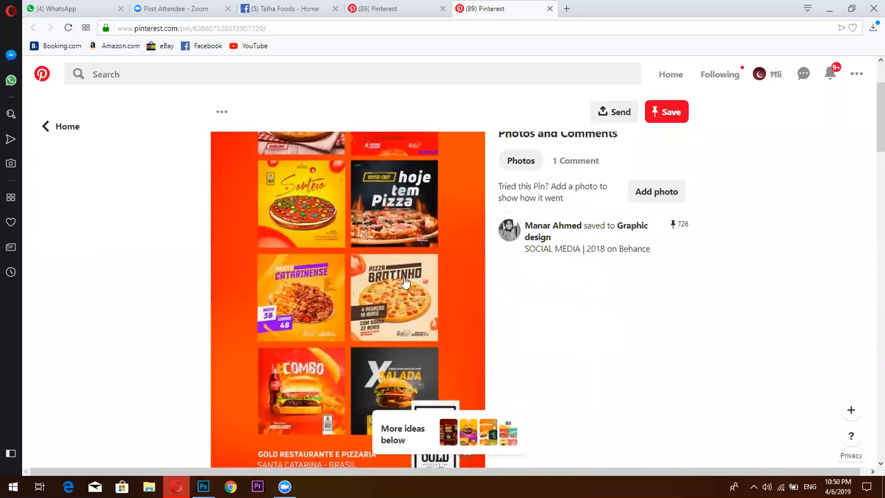
pyautogui.scroll(-2, 387, 268)
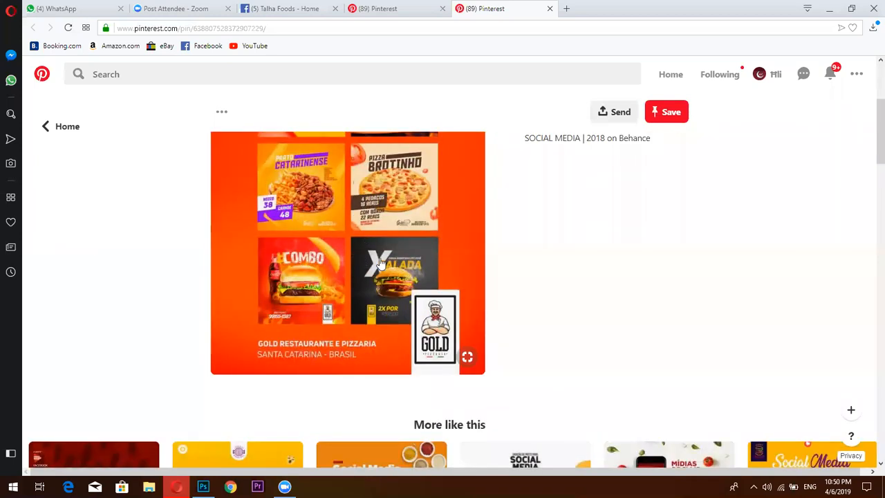
pyautogui.scroll(1, 381, 264)
pyautogui.scroll(3, 380, 264)
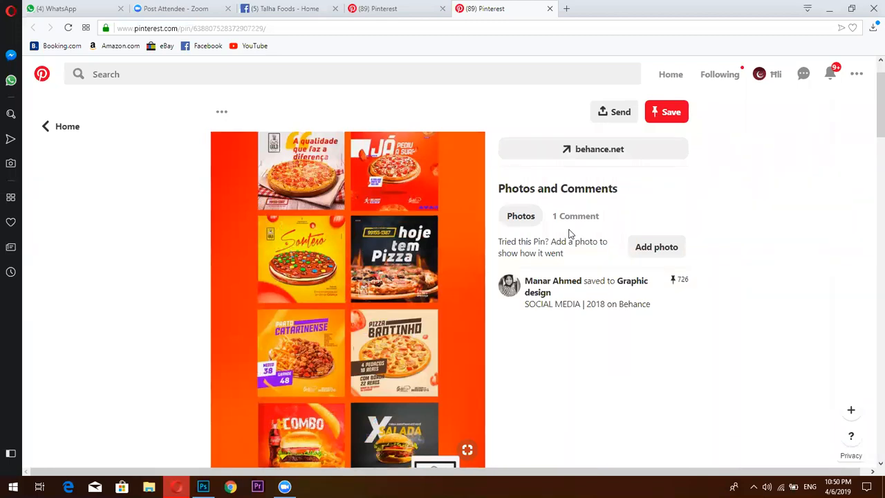
pyautogui.scroll(-2, 407, 223)
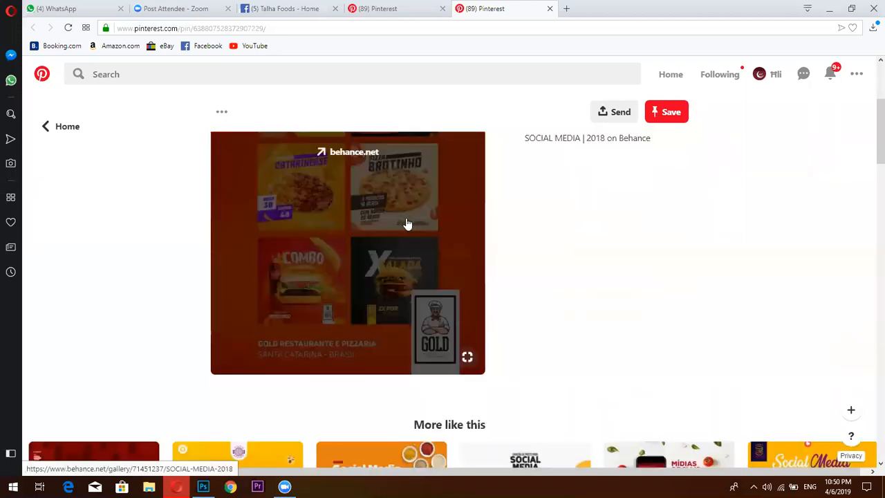
pyautogui.scroll(1, 376, 115)
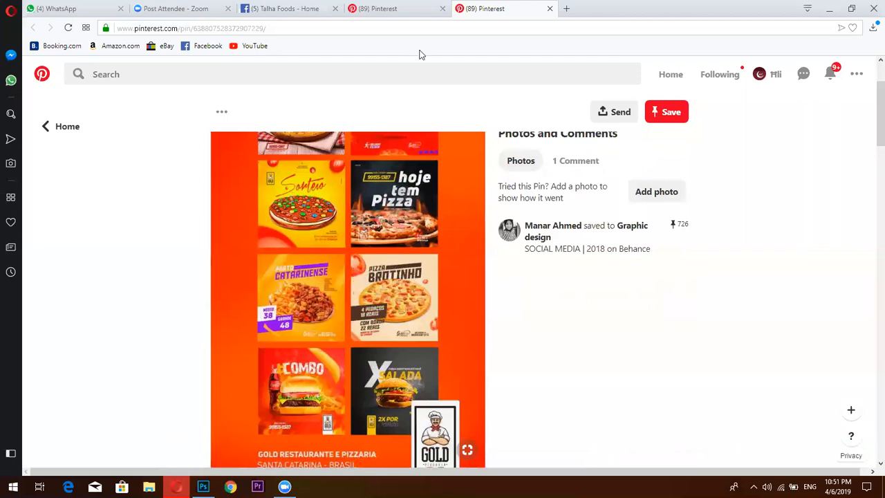
# Return to the social media design search results and look over the pins around the pizzeria campaign.
pyautogui.click(403, 10)
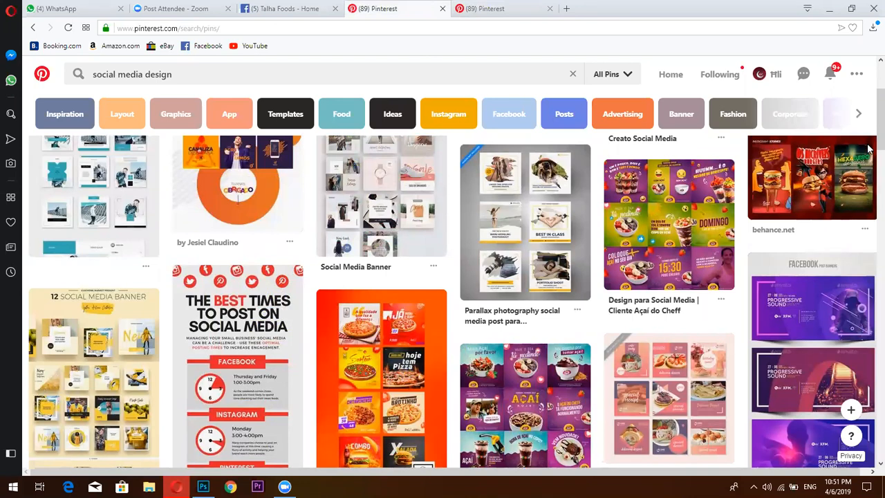
pyautogui.scroll(-5, 869, 178)
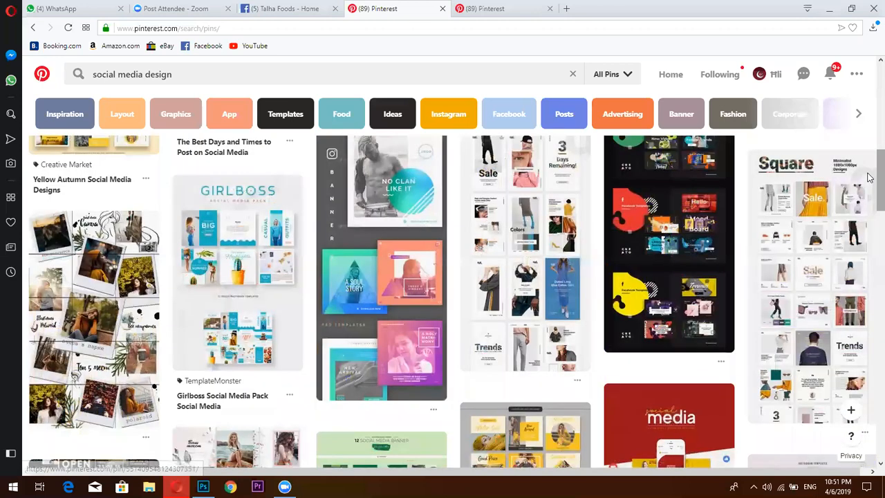
pyautogui.scroll(5, 869, 178)
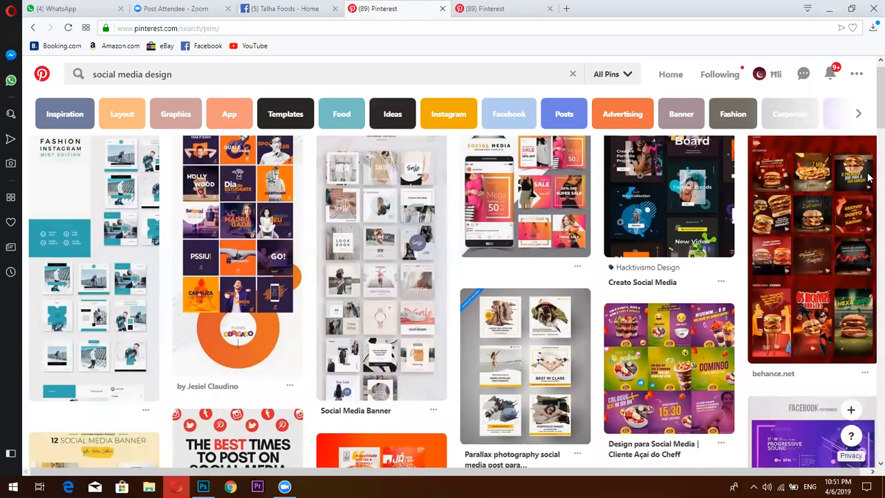
pyautogui.scroll(-3, 869, 177)
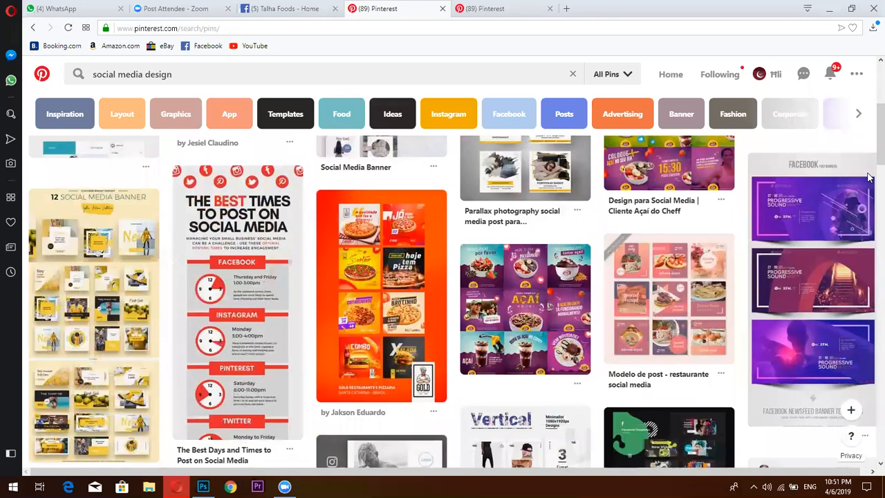
pyautogui.scroll(-1, 869, 178)
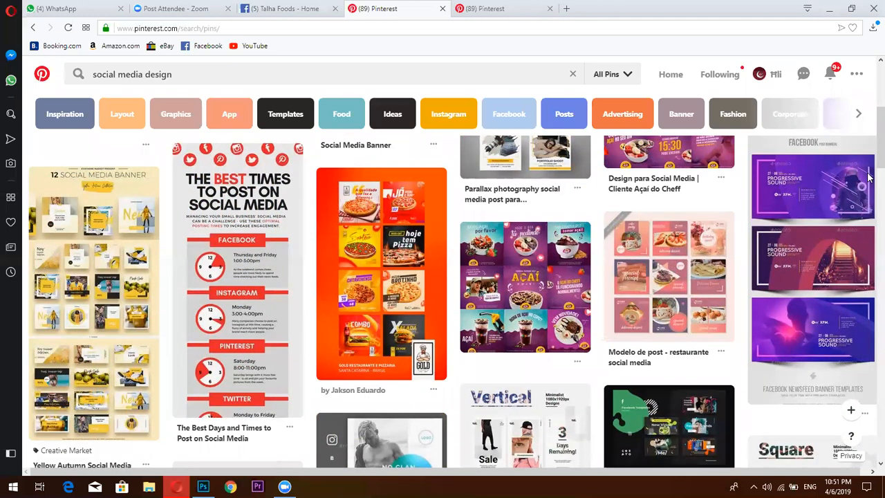
pyautogui.scroll(-1, 869, 177)
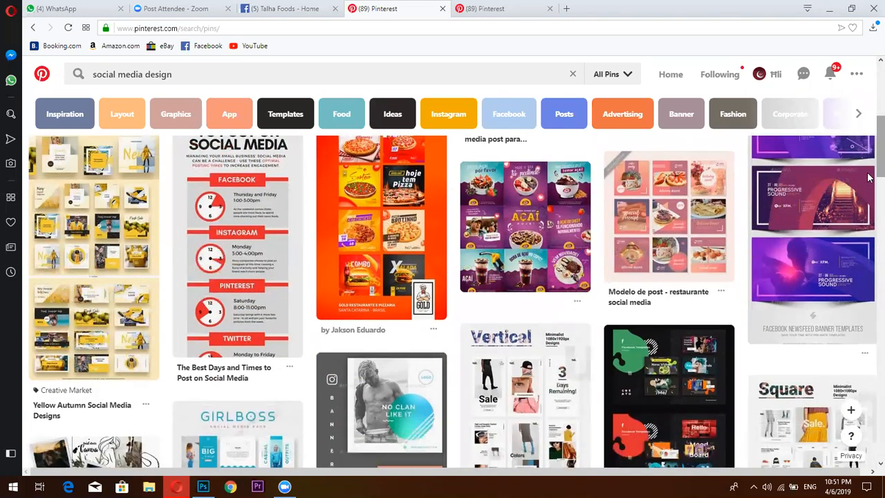
# Open the Yellow Autumn Social Media Designs pin in a new browser tab and view its banner designs.
pyautogui.rightClick(108, 200)
pyautogui.click(123, 207)
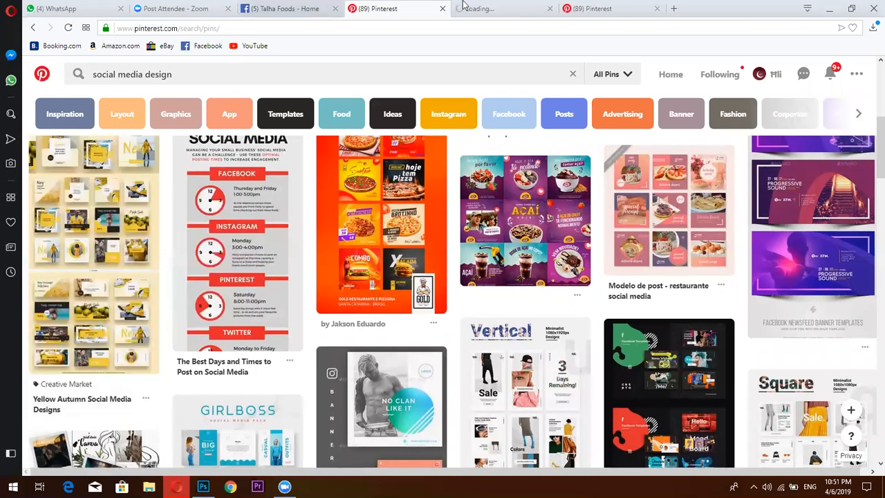
pyautogui.click(463, 7)
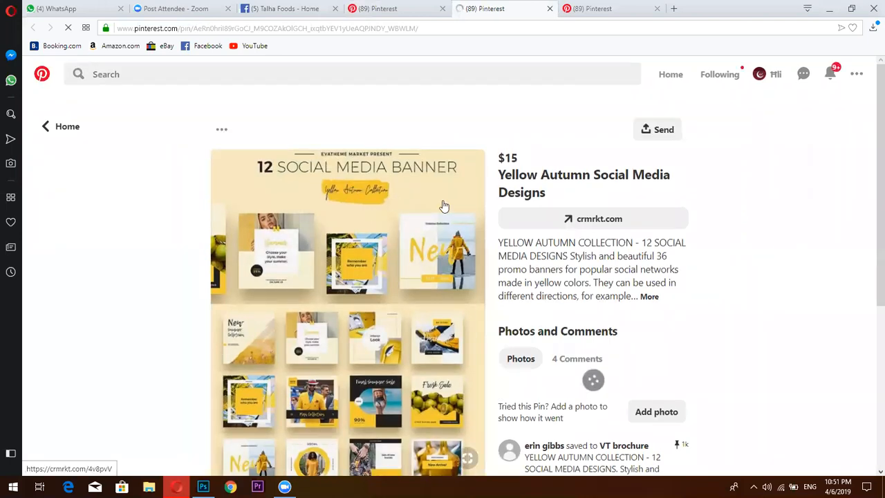
pyautogui.scroll(-2, 870, 139)
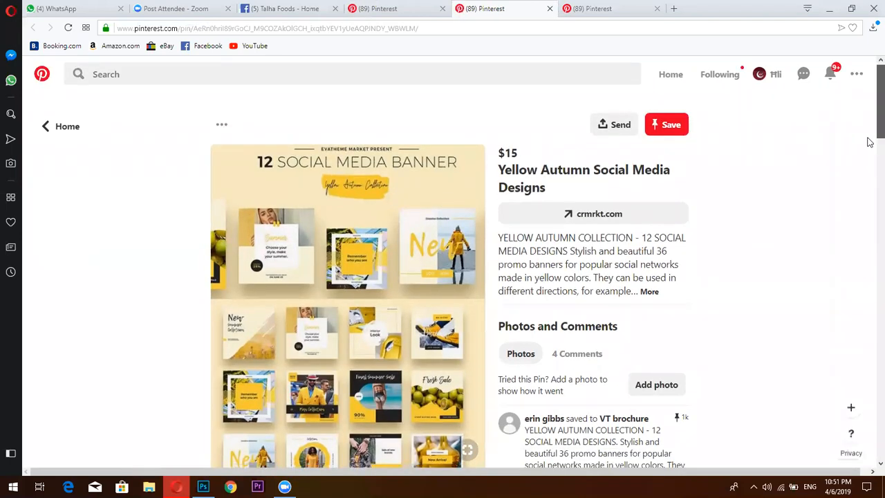
pyautogui.scroll(-1, 408, 315)
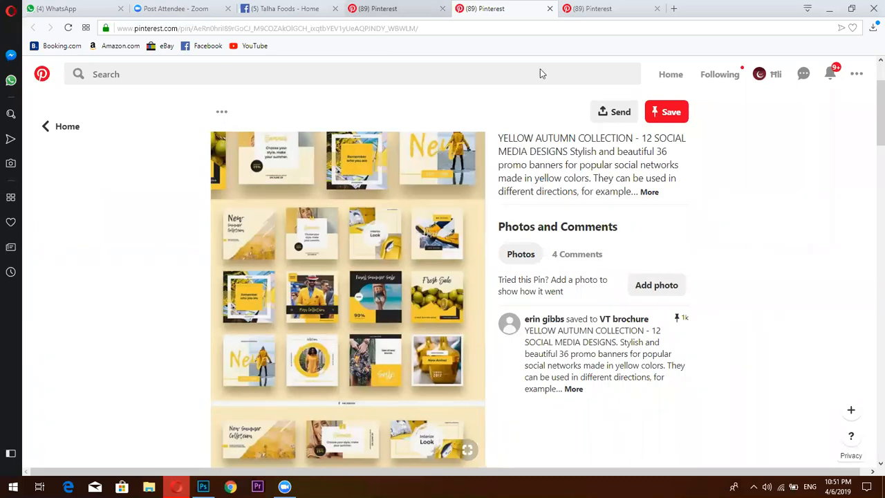
# Go back to the social media design results and browse further template packs, ending at the start of the results.
pyautogui.hotkey('ctrl', 'shift', 'Tab')
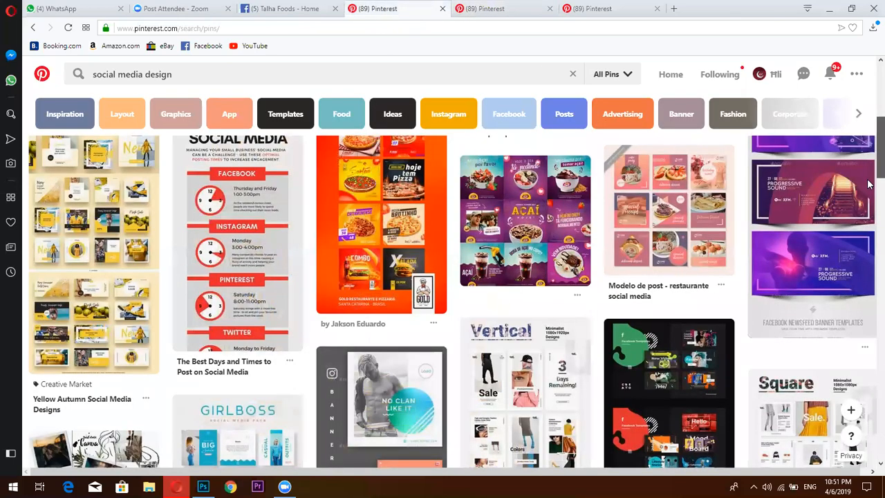
pyautogui.scroll(-4, 868, 184)
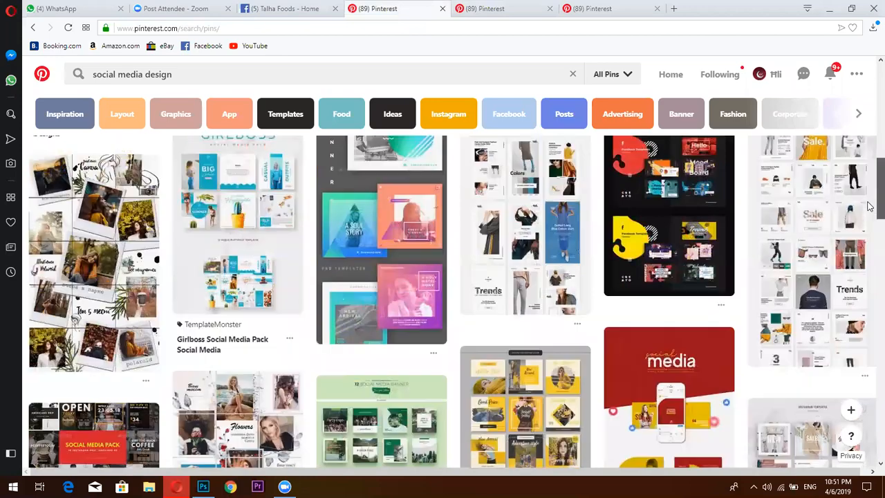
pyautogui.scroll(-1, 869, 221)
pyautogui.scroll(-5, 869, 228)
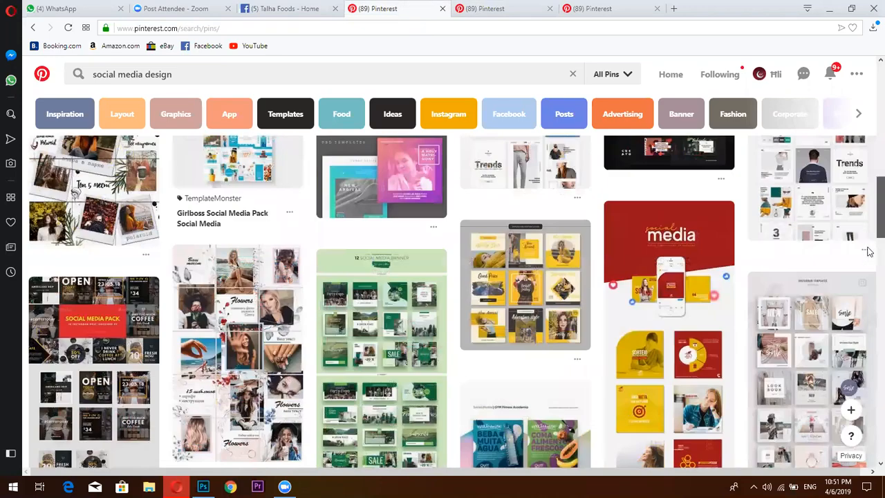
pyautogui.scroll(6, 869, 175)
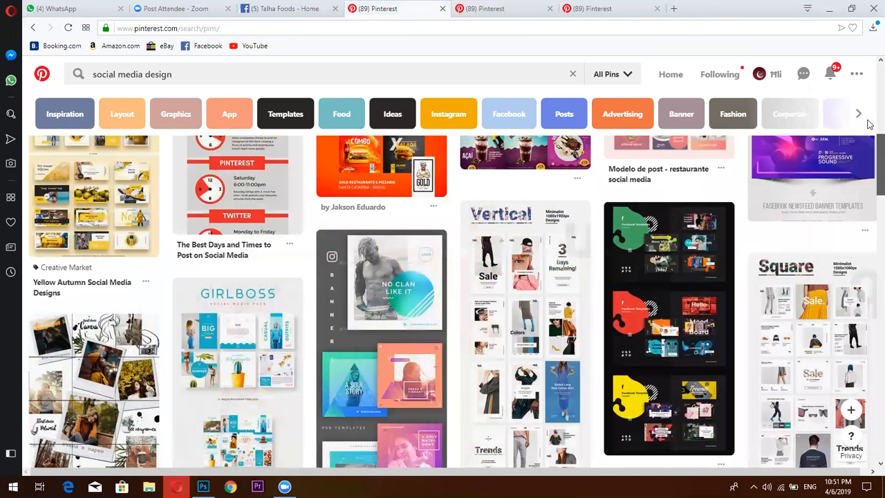
pyautogui.scroll(3, 869, 100)
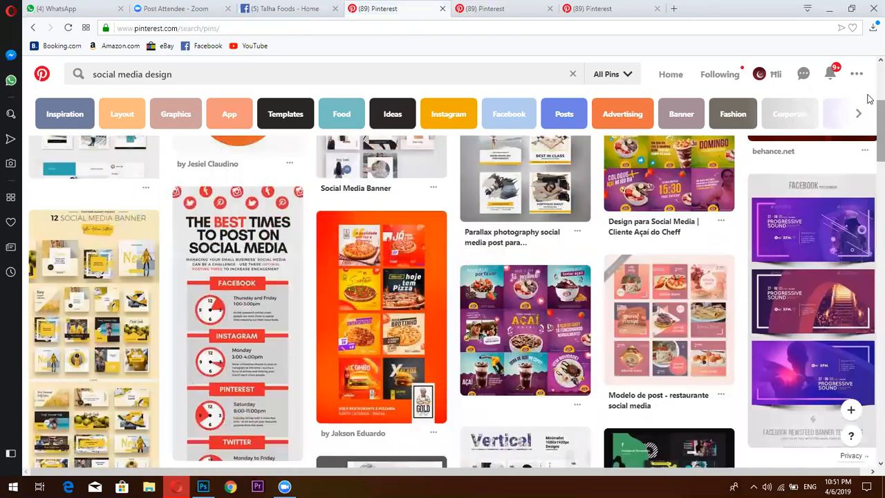
pyautogui.scroll(2, 869, 98)
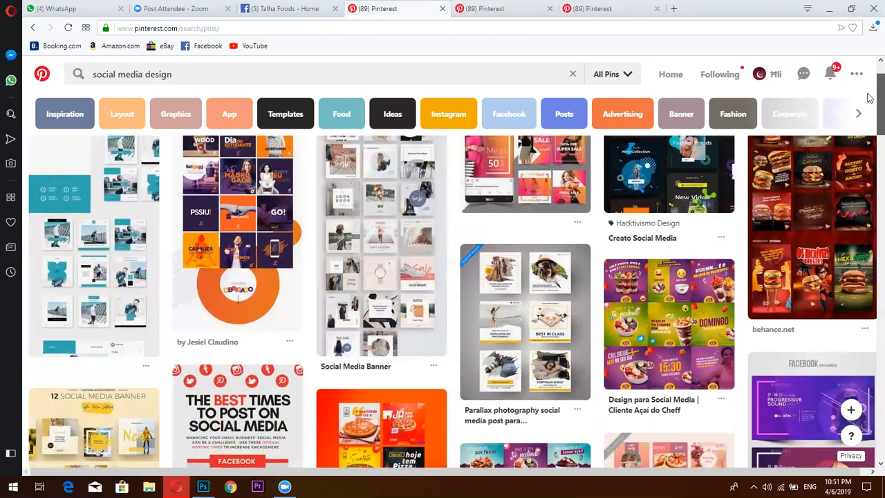
pyautogui.scroll(1, 869, 81)
pyautogui.scroll(1, 869, 81)
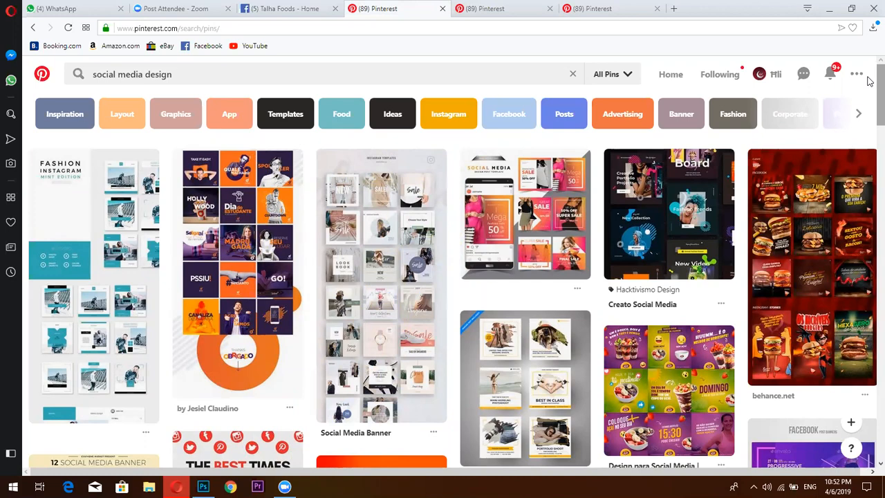
# Look further through the social media design results and search Pinterest for "resturant design" instead.
pyautogui.moveTo(869, 76); pyautogui.dragTo(870, 131)
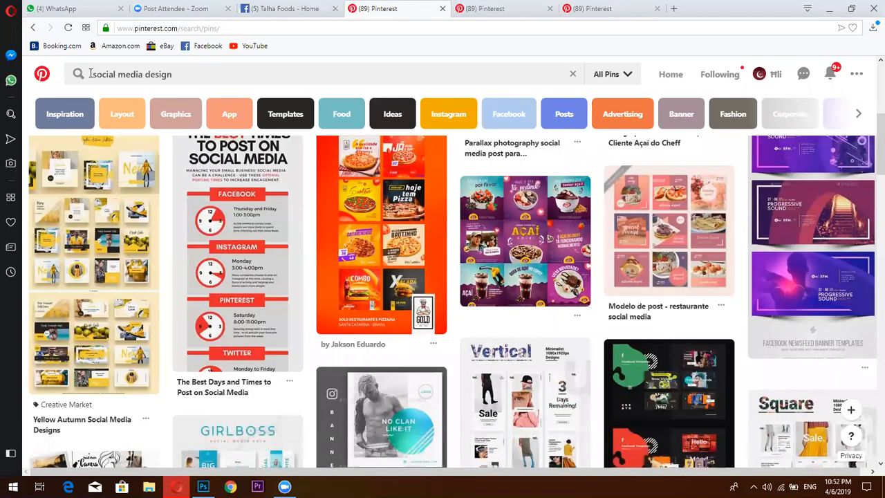
pyautogui.click(91, 74)
pyautogui.write('re')
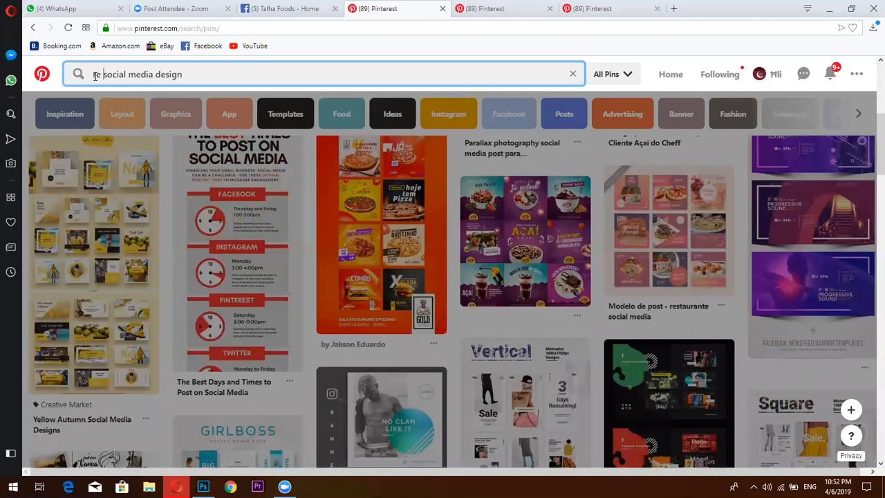
pyautogui.press('BackSpace')
pyautogui.moveTo(220, 73); pyautogui.dragTo(90, 75)
pyautogui.press('BackSpace')
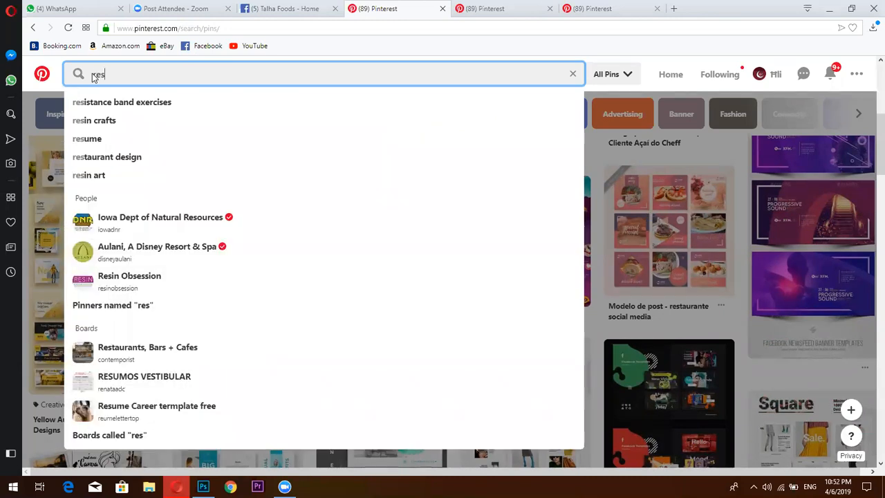
pyautogui.write('tura')
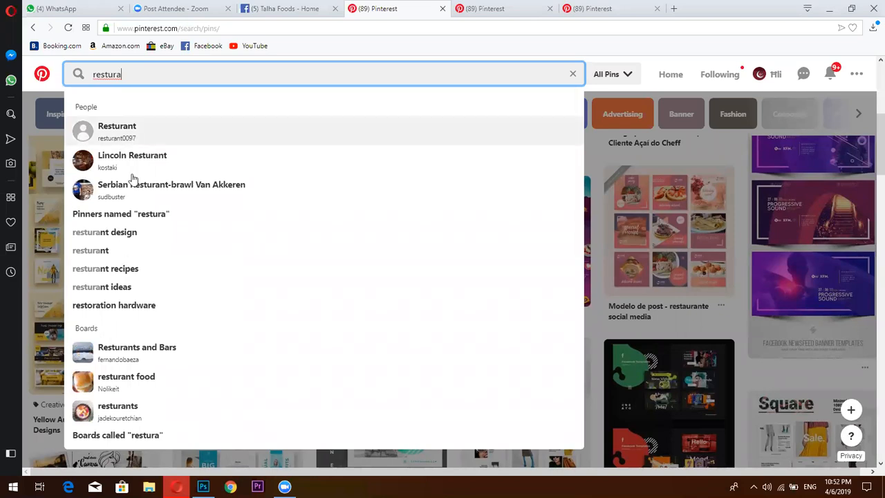
pyautogui.click(110, 232)
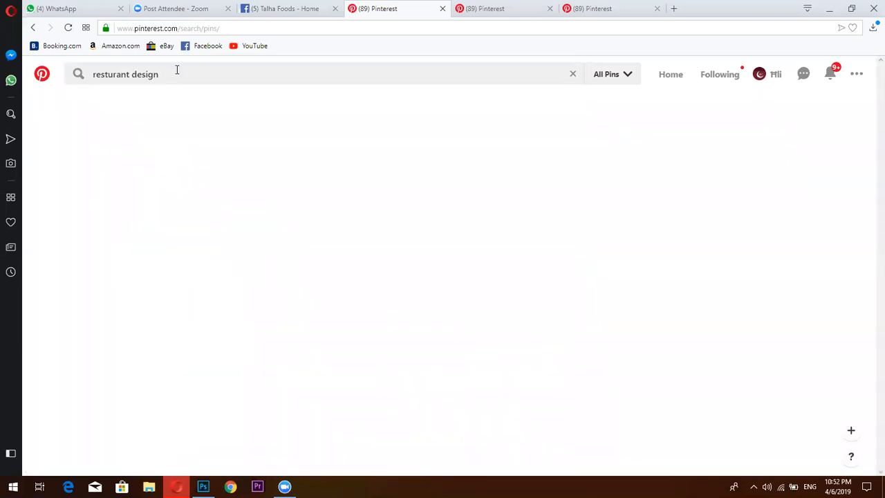
# Change the Pinterest search to "resturant social media design" using the matching suggestion.
pyautogui.click(177, 70)
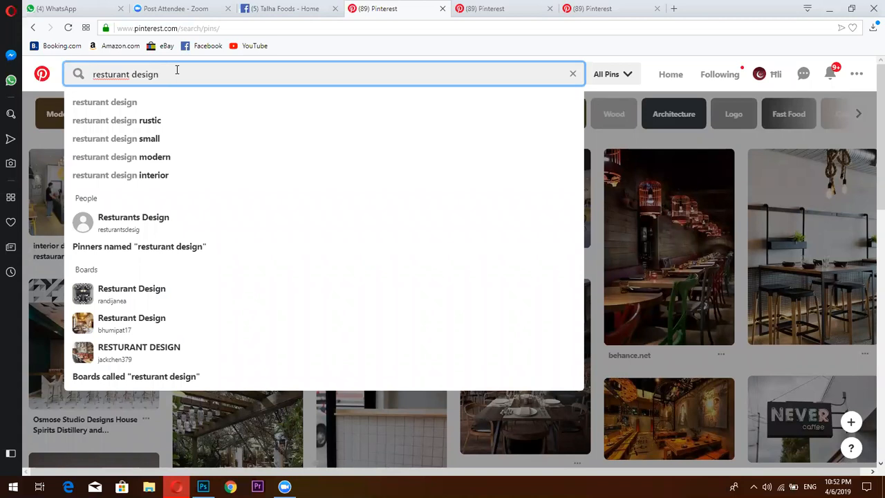
pyautogui.press('BackSpace')
pyautogui.press('BackSpace')
pyautogui.press('BackSpace')
pyautogui.press('BackSpace')
pyautogui.press('BackSpace')
pyautogui.press('BackSpace')
pyautogui.press('BackSpace')
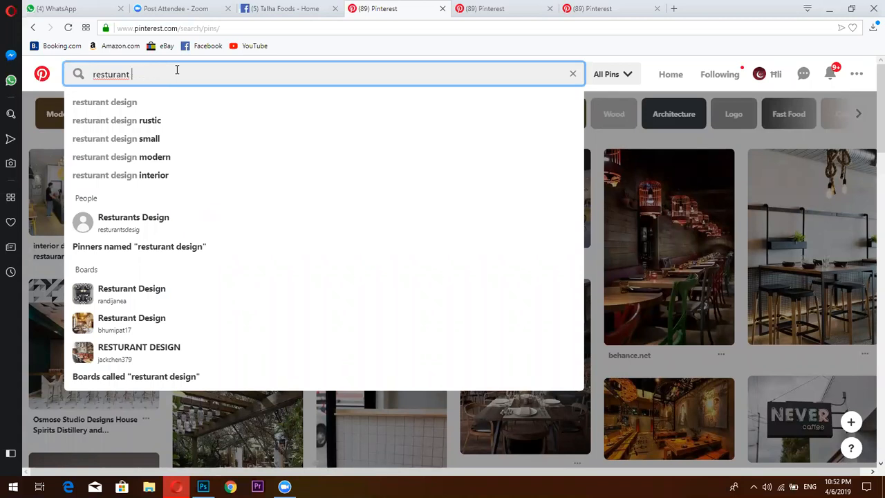
pyautogui.write('social med')
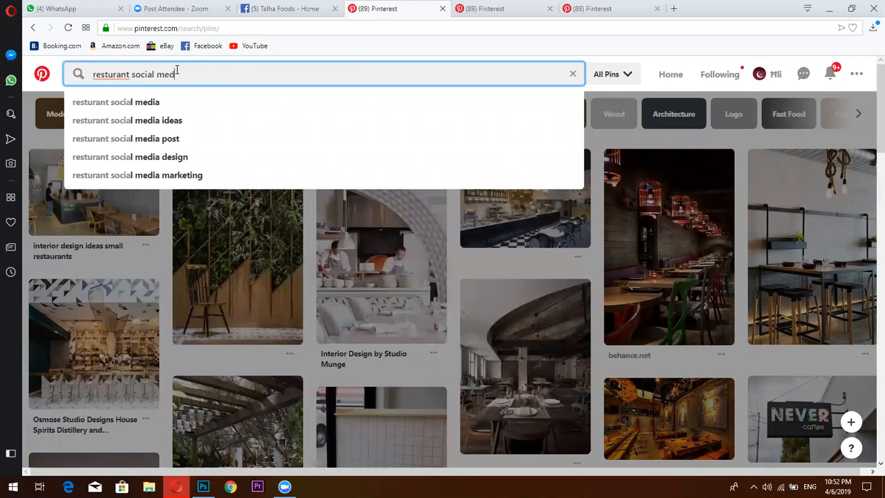
pyautogui.click(185, 157)
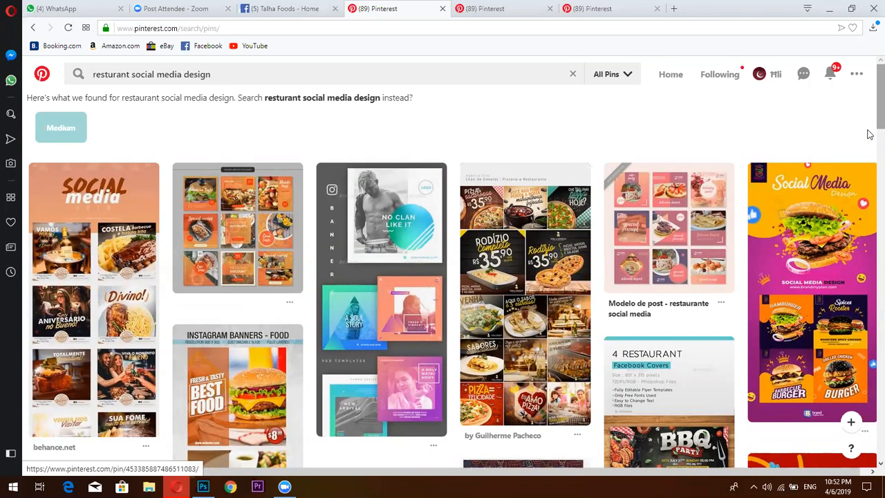
# Open the Instagram Banners Food pin from the restaurant results in a new browser tab.
pyautogui.scroll(-2, 870, 134)
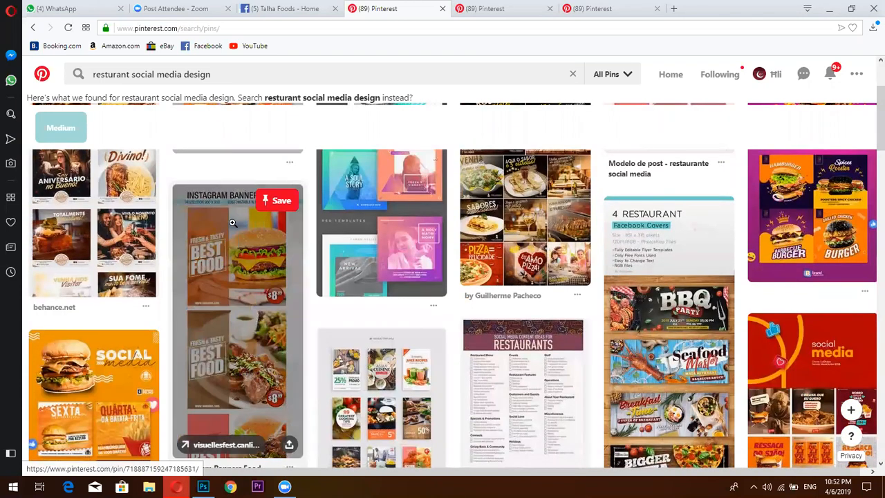
pyautogui.rightClick(232, 222)
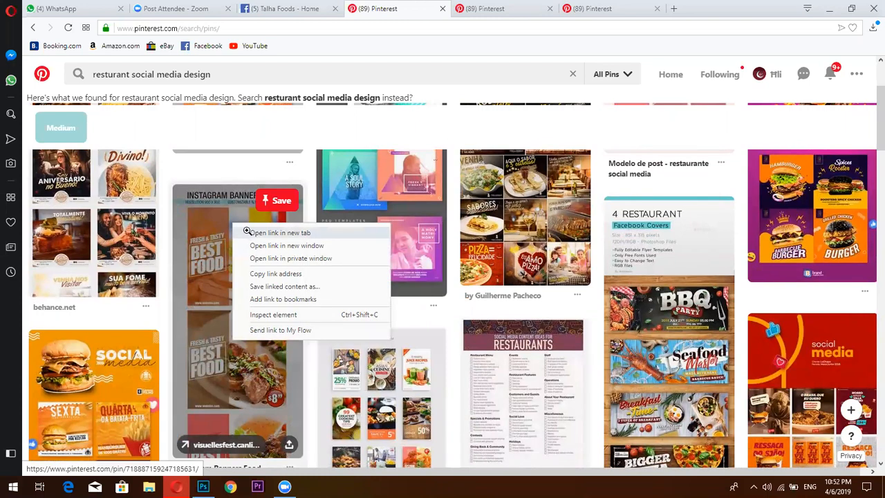
pyautogui.click(247, 232)
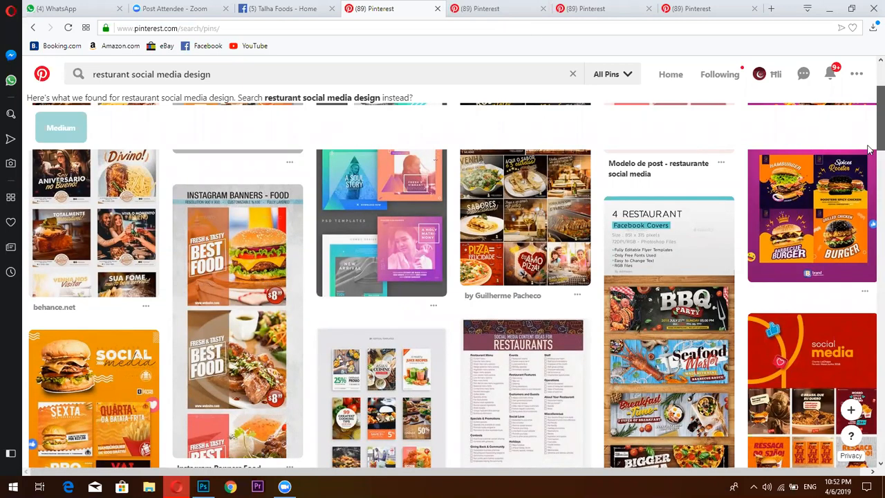
# Browse further restaurant post designs and view the Duelo de Crushes pasta pin in a new browser tab.
pyautogui.scroll(-1, 869, 150)
pyautogui.scroll(-1, 869, 166)
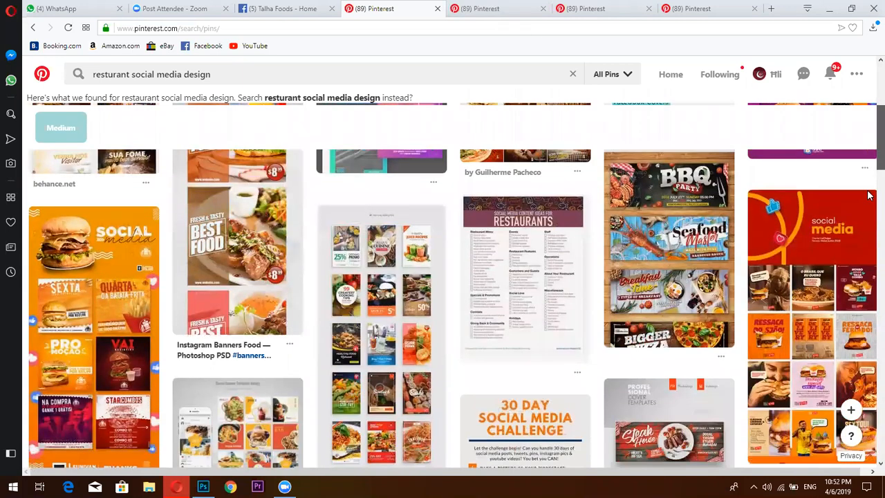
pyautogui.scroll(-2, 869, 197)
pyautogui.scroll(-3, 869, 197)
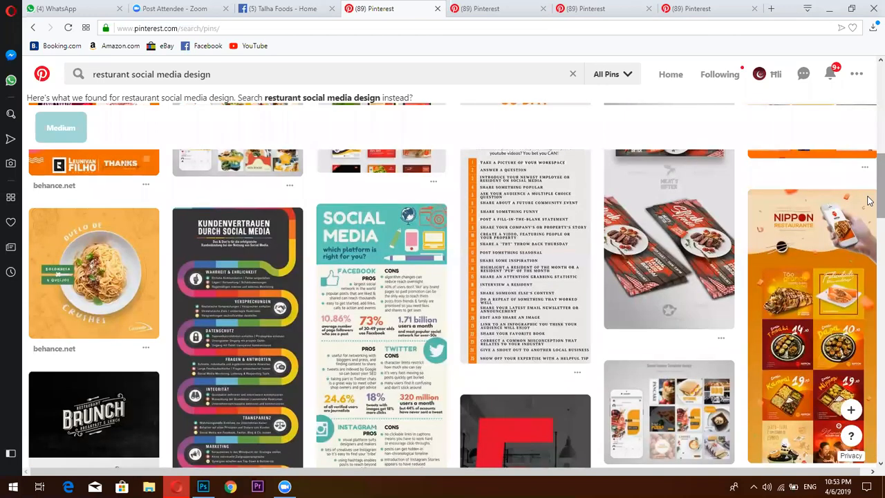
pyautogui.rightClick(98, 259)
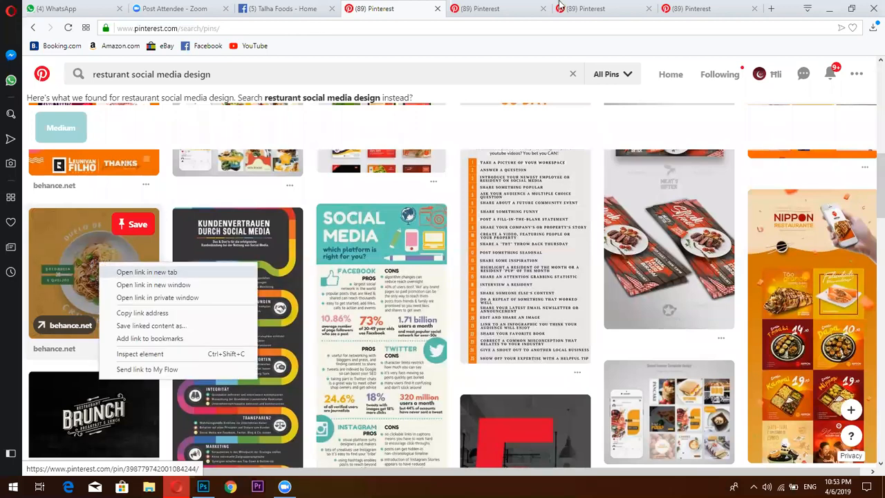
pyautogui.click(519, 9)
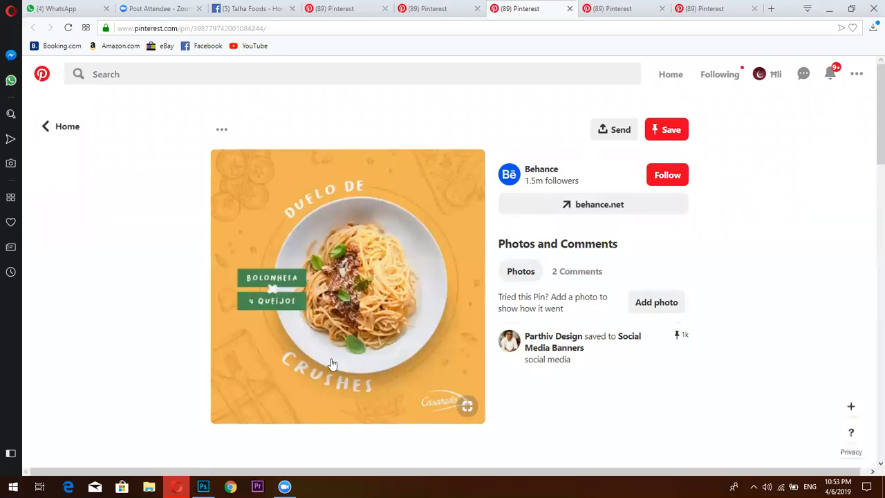
pyautogui.moveTo(397, 347)
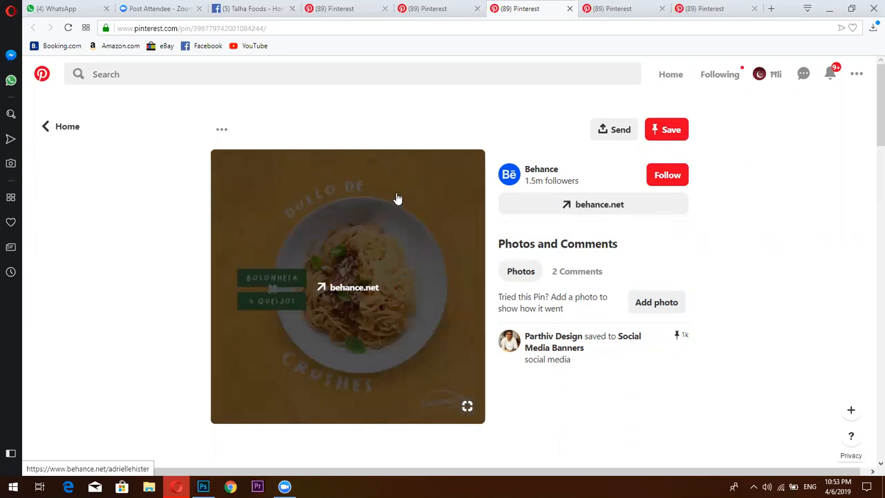
# View the Instagram Banners Food pin and compare it with the blank Untitled-1 document in Photoshop, ending back on the pin.
pyautogui.click(436, 7)
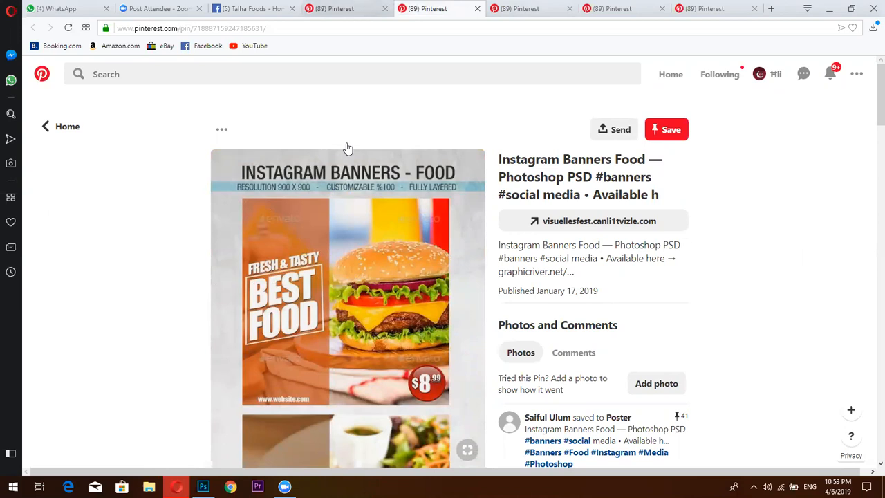
pyautogui.hotkey('ctrl', 'shift', 'Tab')
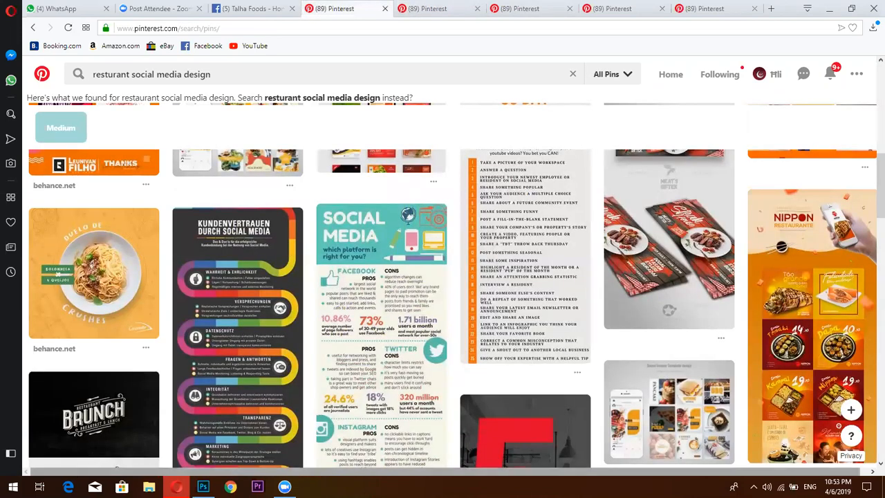
pyautogui.click(203, 487)
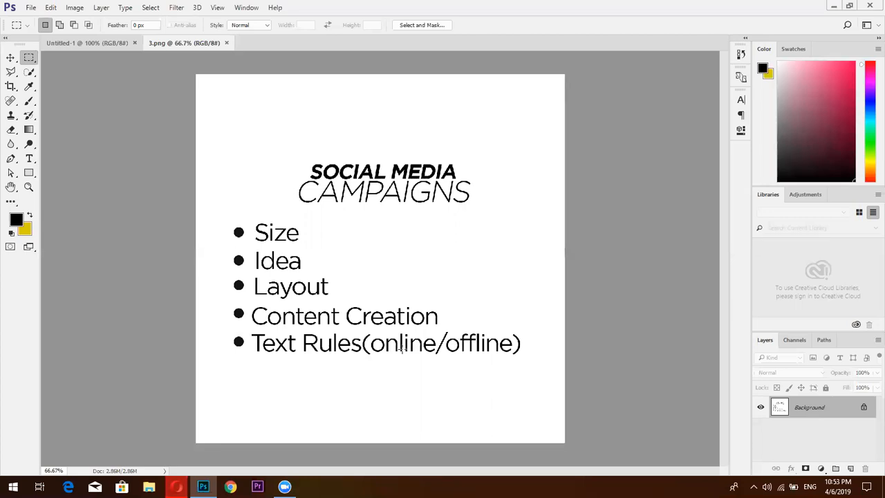
pyautogui.click(104, 44)
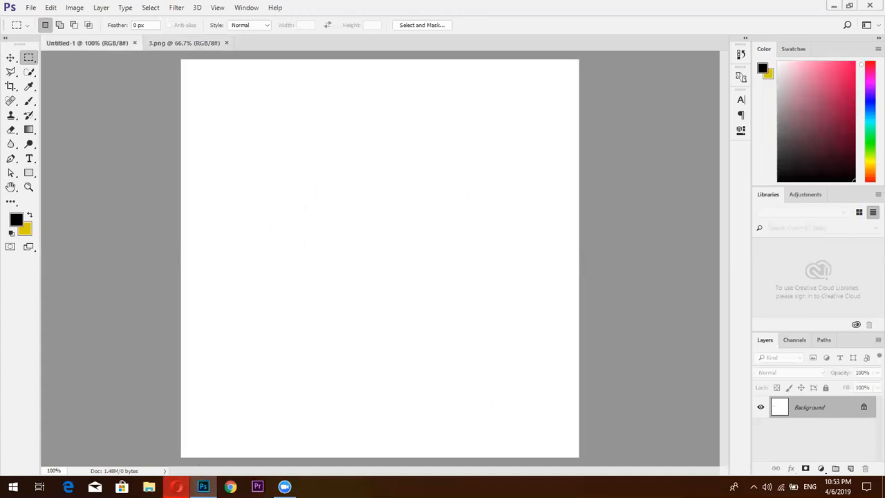
pyautogui.hotkey('alt', 'Tab')
pyautogui.click(459, 5)
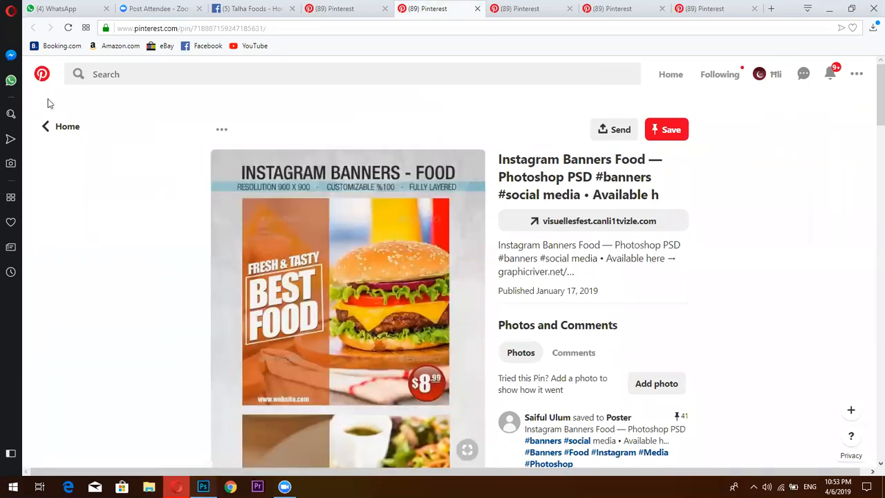
# Switch to Photoshop and open the burger and fries photo 8ce6b04e-6844-445c-b244-d97f459a811f from the Downloads folder.
pyautogui.hotkey('alt', 'Tab')
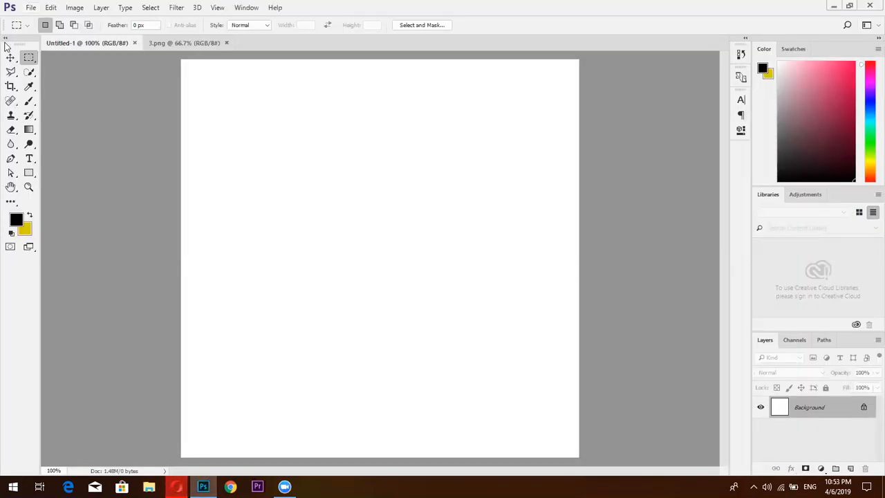
pyautogui.hotkey('alt', 'f')
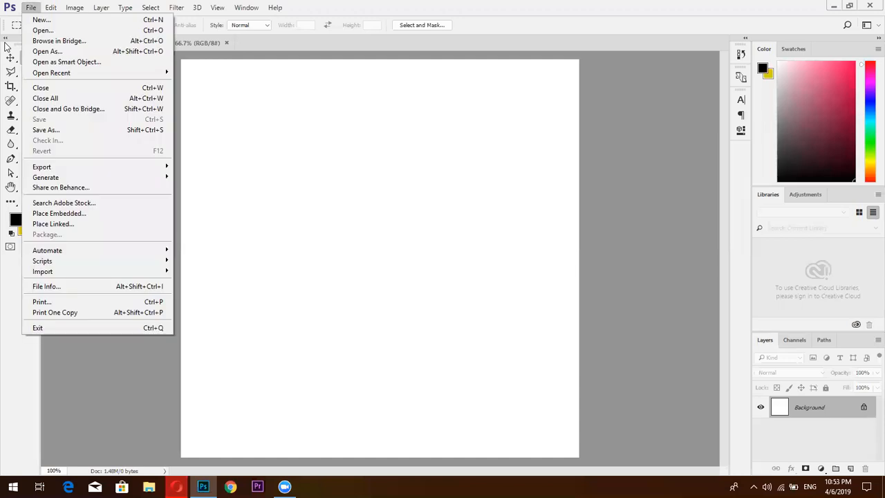
pyautogui.click(42, 33)
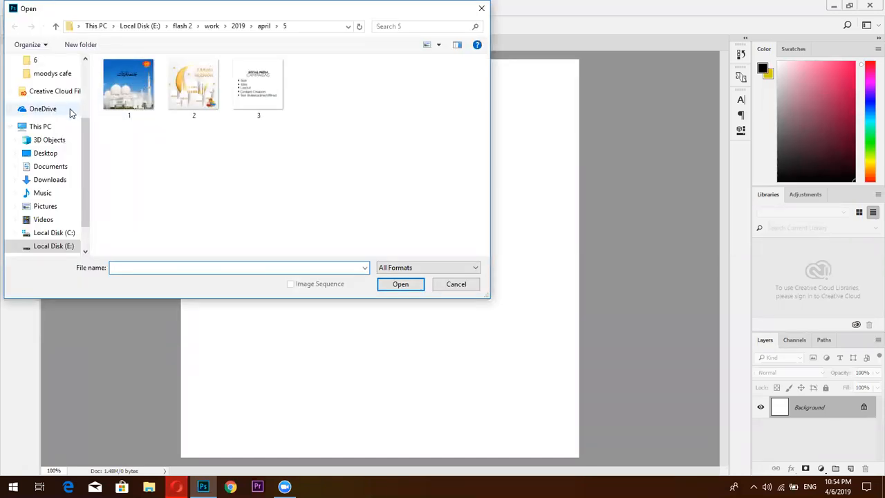
pyautogui.click(63, 180)
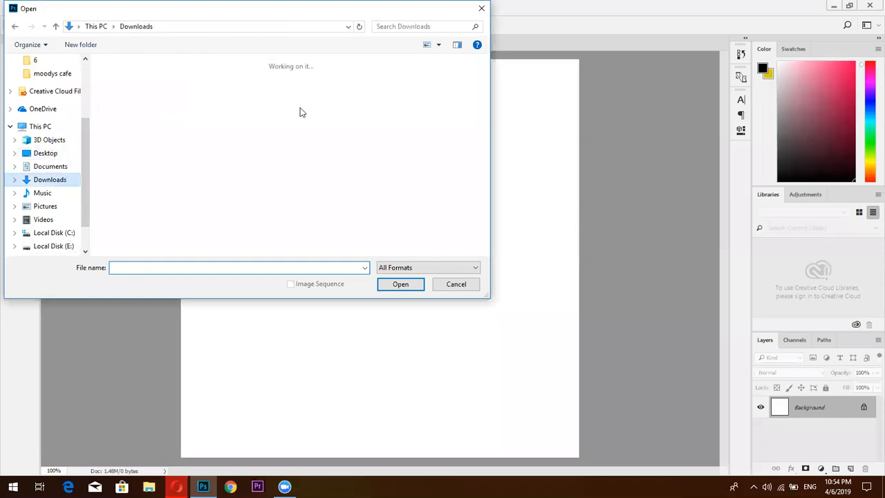
pyautogui.moveTo(485, 71); pyautogui.dragTo(486, 88)
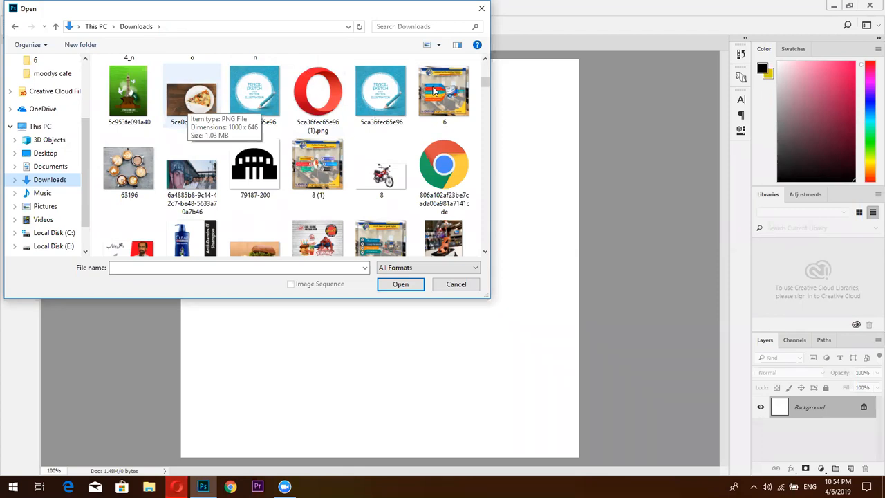
pyautogui.scroll(-2, 484, 82)
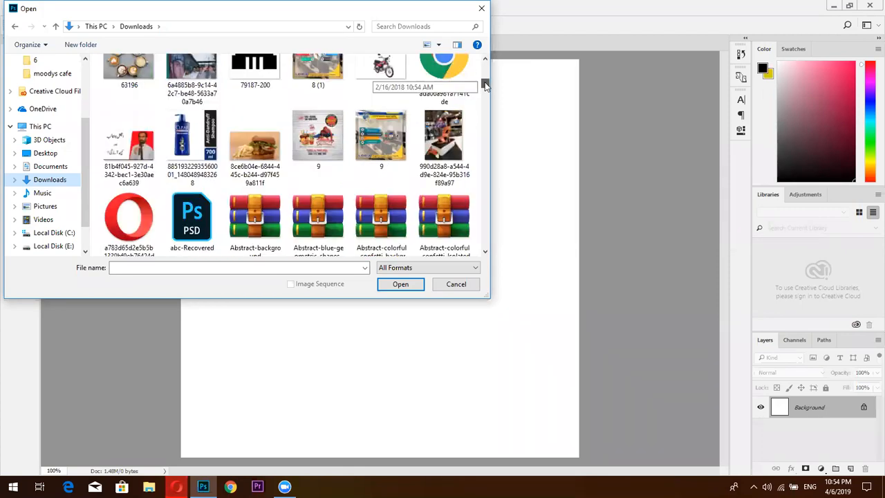
pyautogui.doubleClick(260, 146)
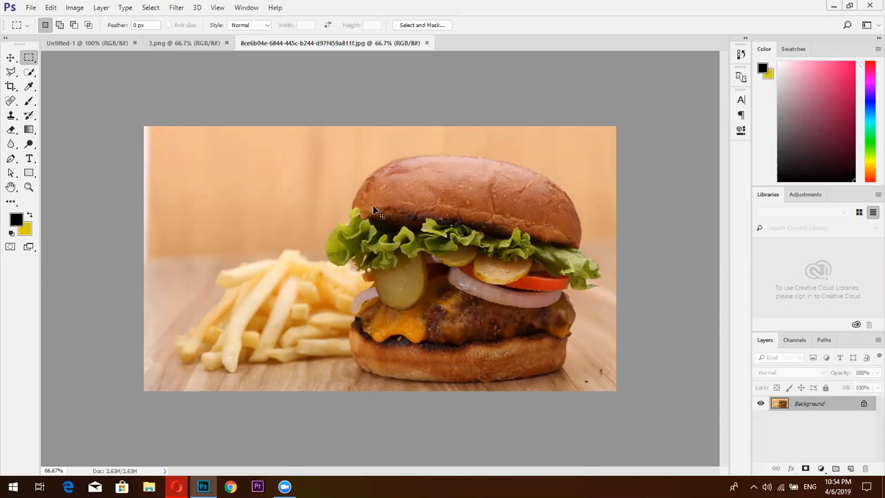
# Convert the burger photo's Background to a normal layer and shift it slightly up and to the left with the Move tool.
pyautogui.hotkey('ctrl', '+')
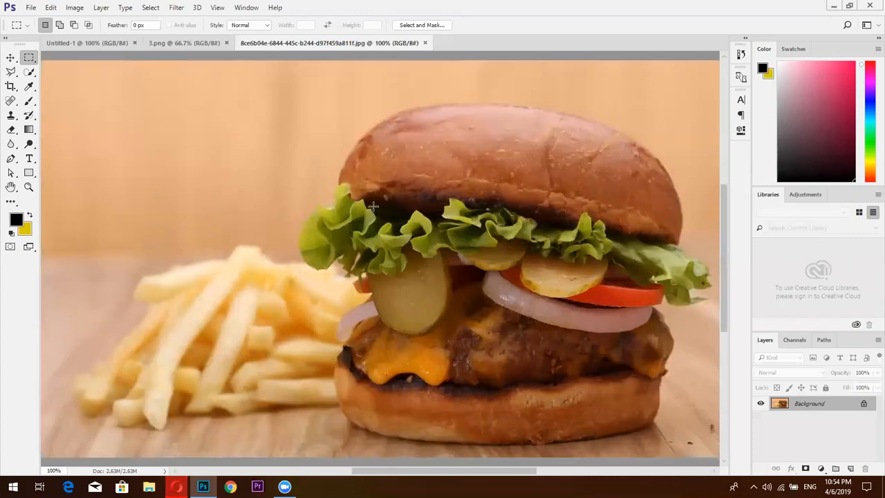
pyautogui.click(11, 57)
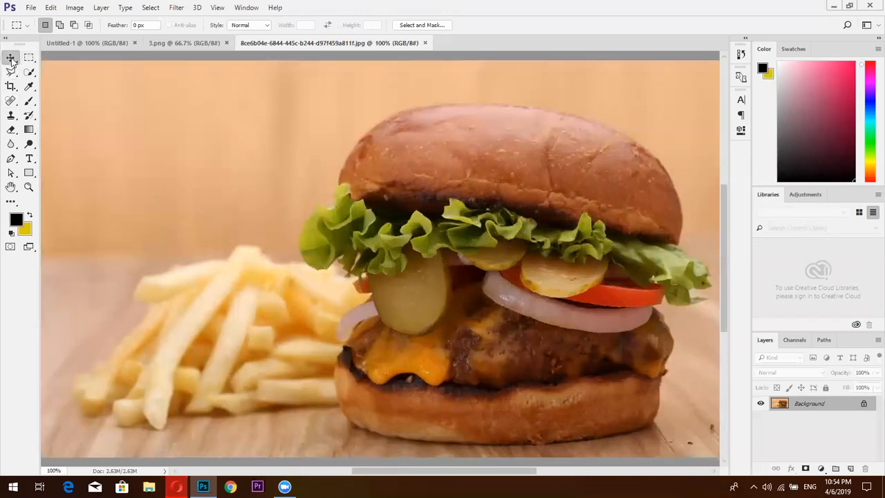
pyautogui.moveTo(417, 298); pyautogui.dragTo(308, 289)
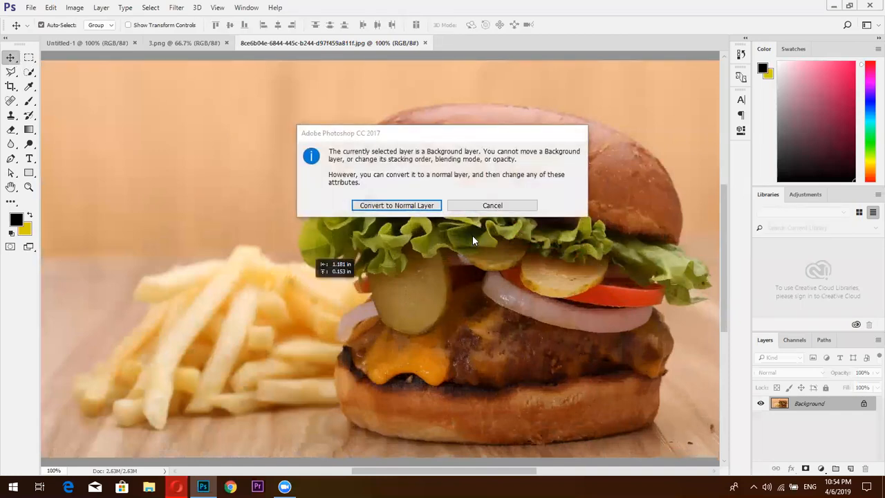
pyautogui.click(492, 206)
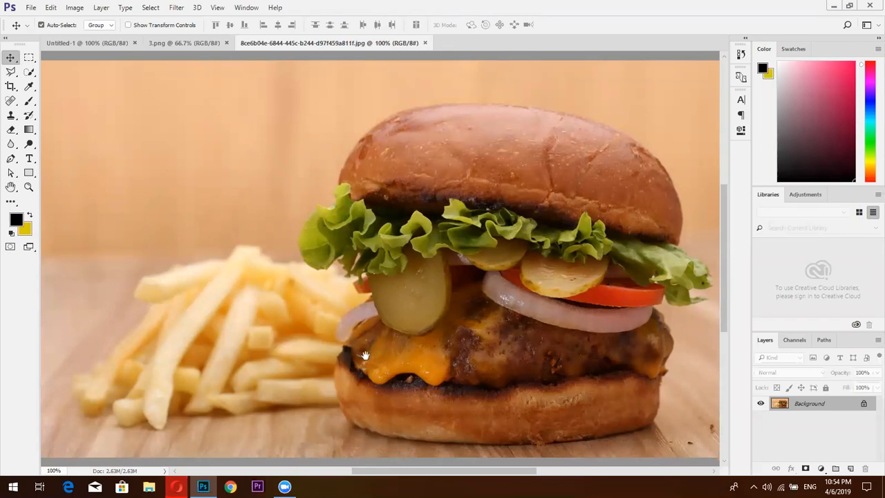
pyautogui.moveTo(363, 278); pyautogui.dragTo(259, 301)
pyautogui.moveTo(404, 303); pyautogui.dragTo(434, 322)
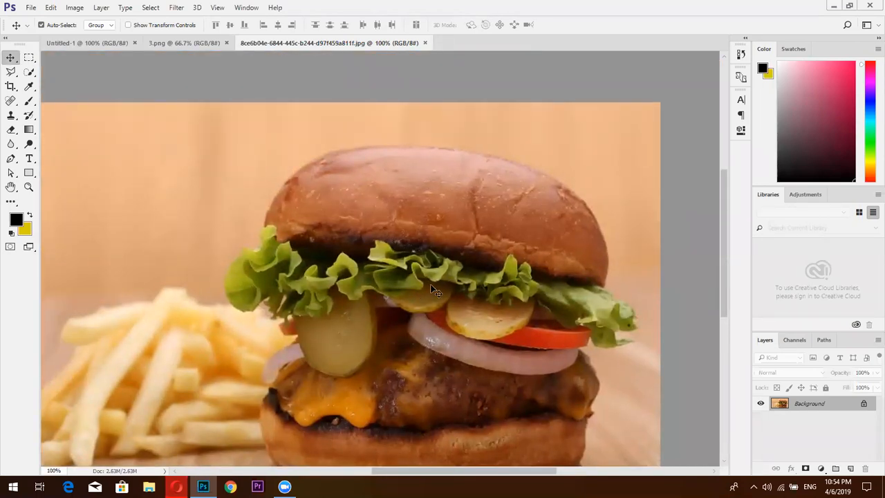
pyautogui.moveTo(523, 353); pyautogui.dragTo(495, 332)
pyautogui.press('Escape')
pyautogui.click(368, 205)
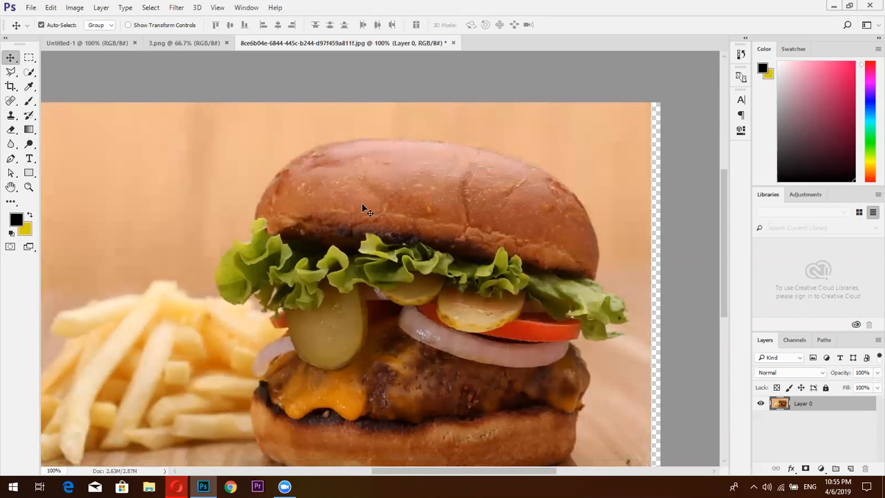
# Bring the burger photo into the Untitled-1 document with the Move tool and position it to fill the square canvas.
pyautogui.moveTo(362, 204); pyautogui.dragTo(288, 186)
pyautogui.moveTo(119, 67); pyautogui.dragTo(371, 223)
pyautogui.moveTo(426, 267); pyautogui.dragTo(462, 223)
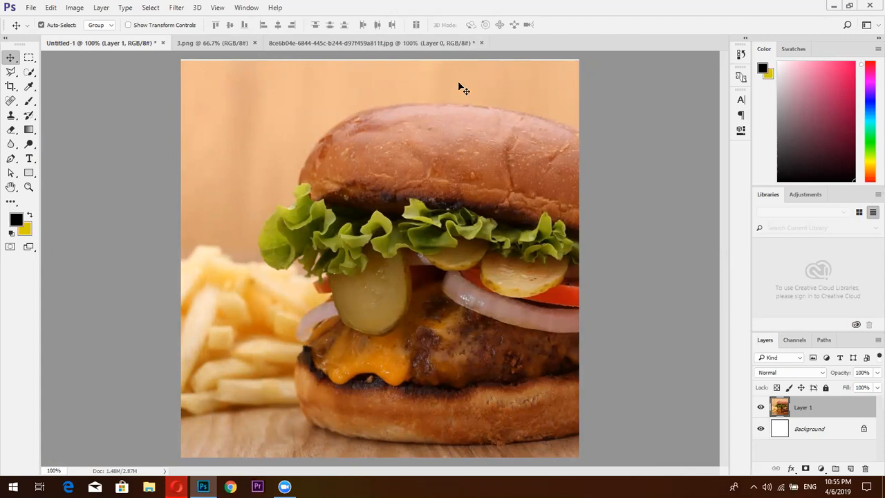
pyautogui.click(29, 58)
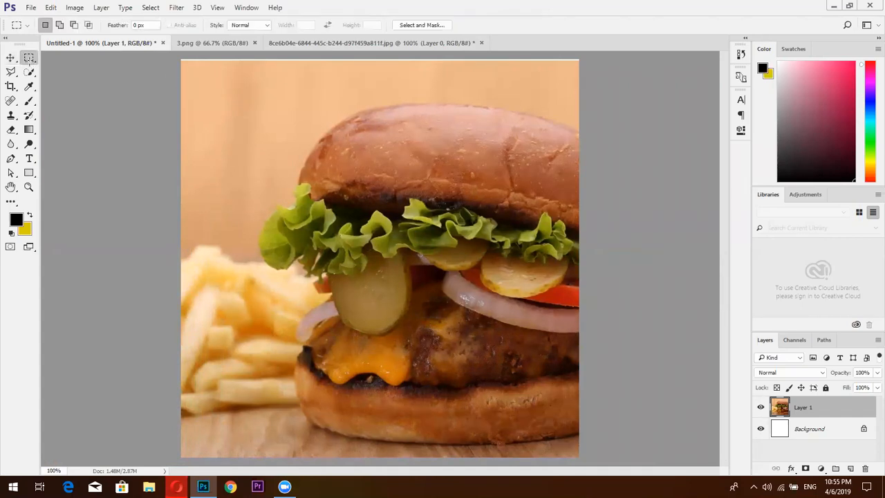
pyautogui.moveTo(180, 59); pyautogui.dragTo(641, 100)
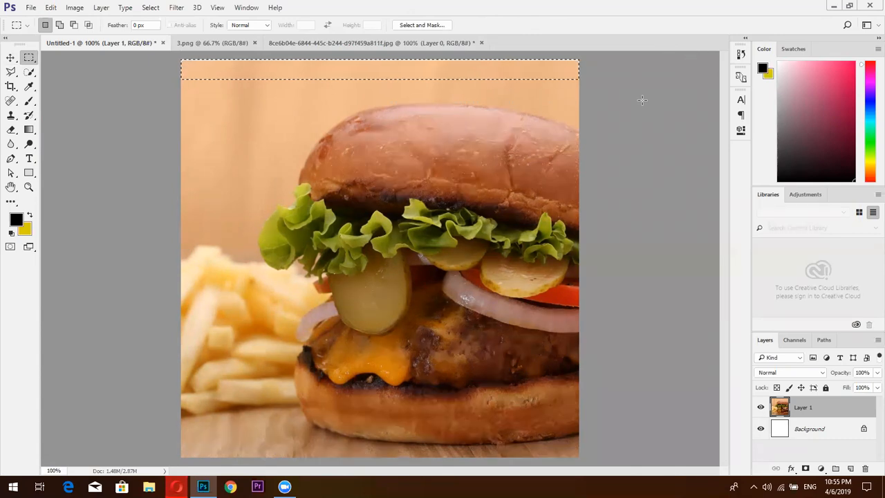
pyautogui.hotkey('ctrl', 'd')
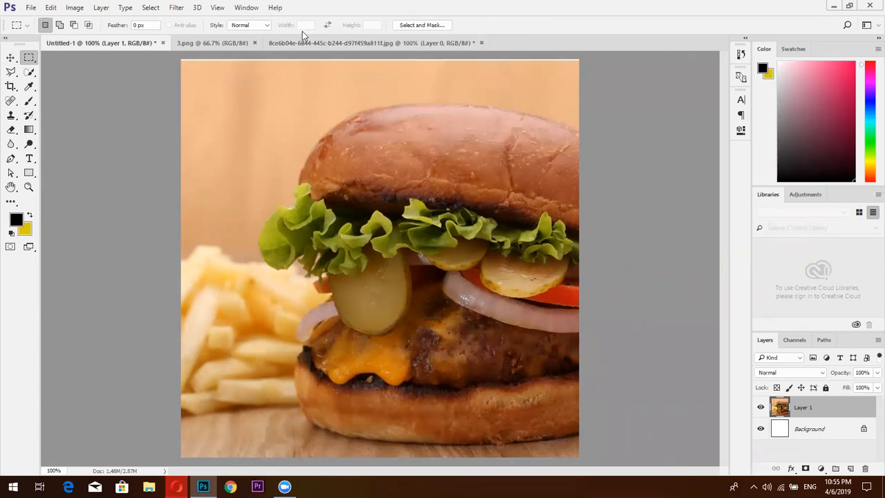
pyautogui.click(29, 59)
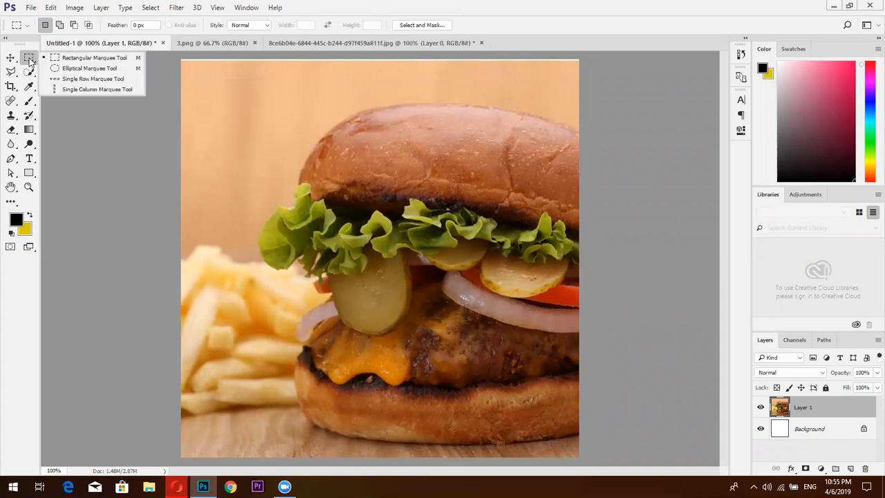
pyautogui.click(72, 62)
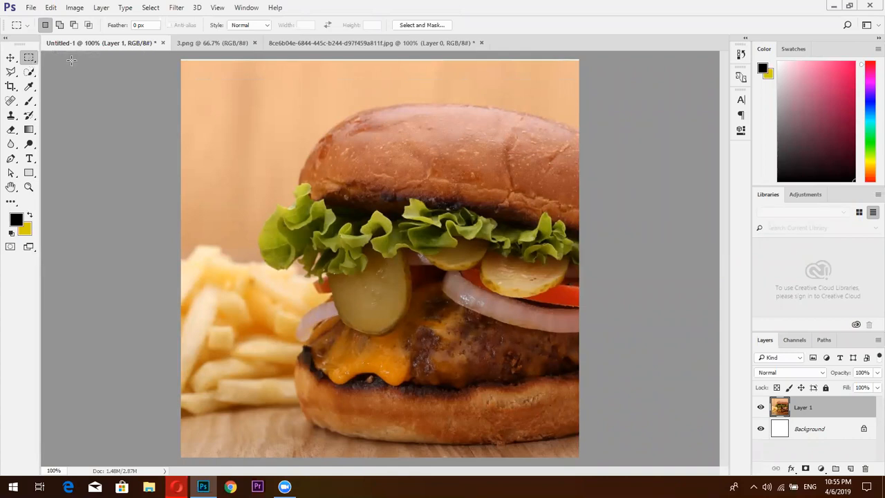
# Open the birthday balloons image shutterstock-249039241 from the Downloads folder.
pyautogui.click(205, 45)
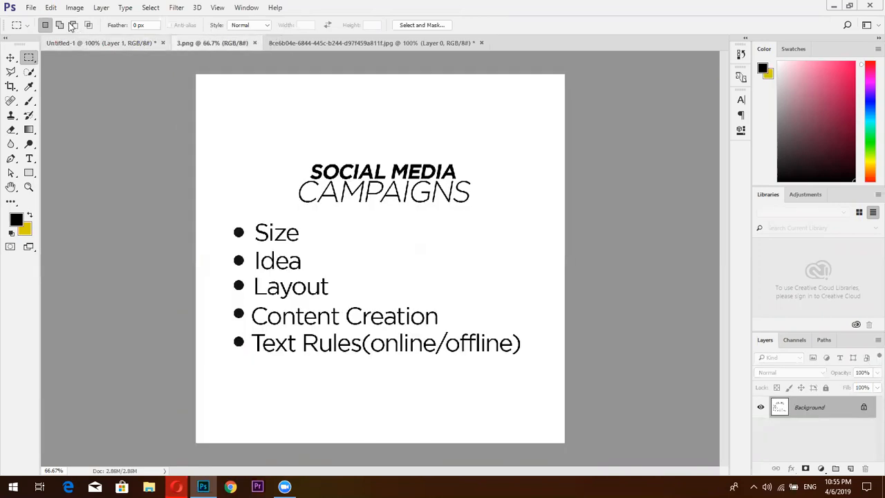
pyautogui.click(31, 8)
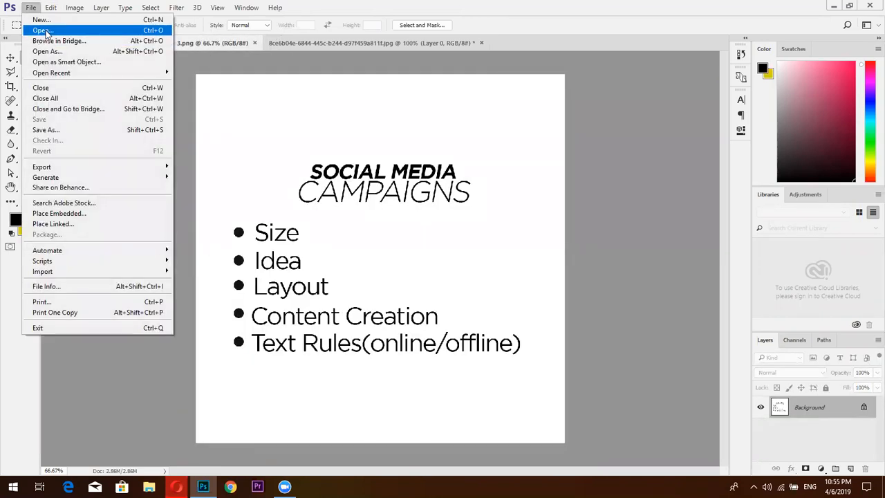
pyautogui.press('Return')
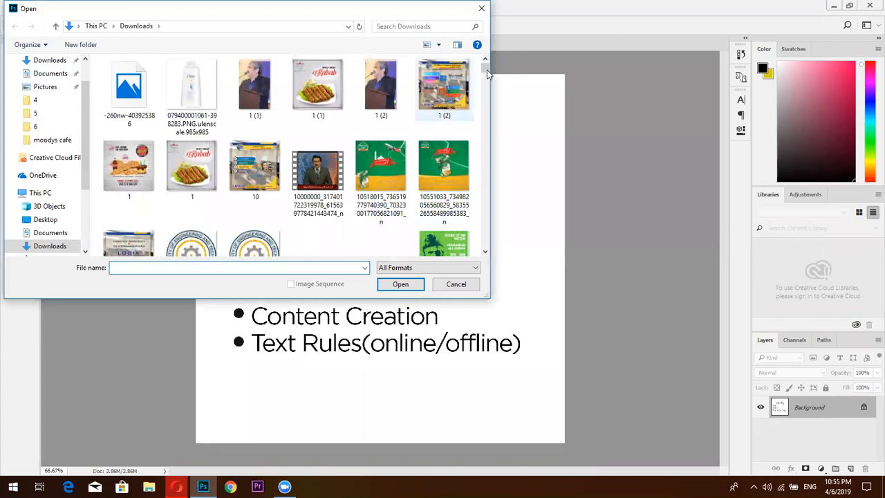
pyautogui.moveTo(488, 72); pyautogui.dragTo(488, 83)
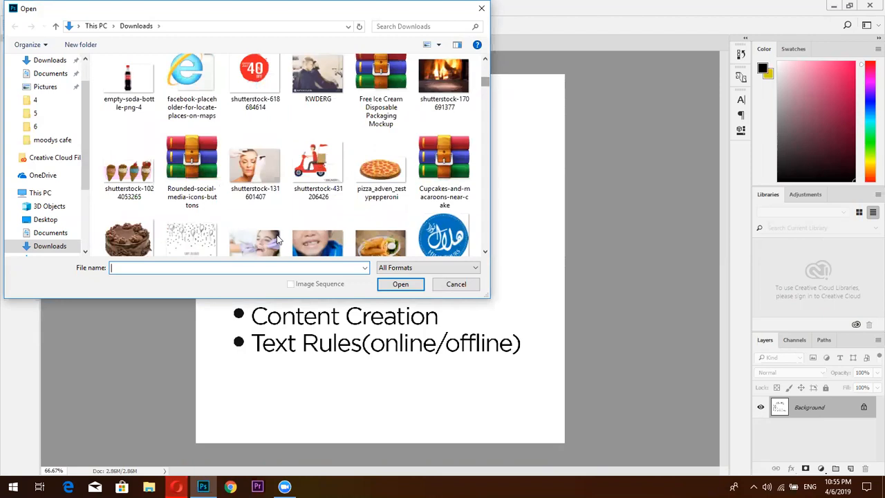
pyautogui.doubleClick(213, 248)
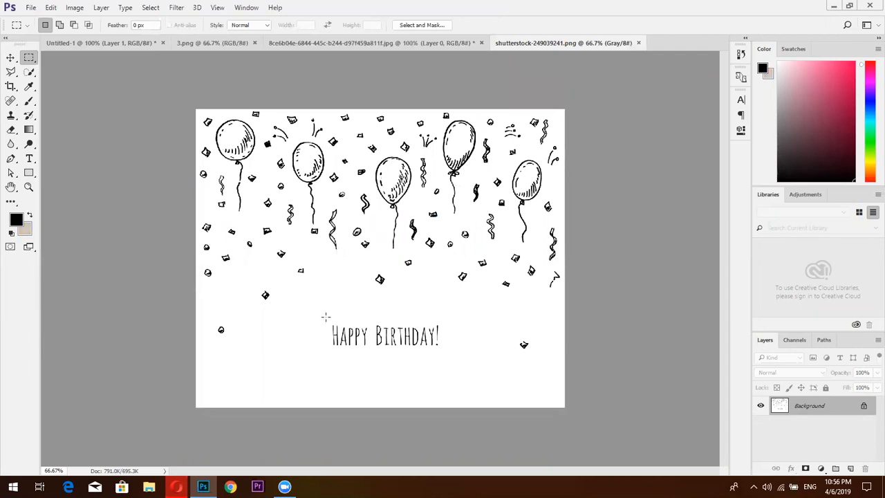
# Copy the "Happy Birthday!" text to a new layer with a rectangular selection and check it with the Background briefly hidden.
pyautogui.moveTo(323, 317); pyautogui.dragTo(448, 355)
pyautogui.moveTo(395, 335); pyautogui.dragTo(421, 337)
pyautogui.hotkey('ctrl', 'j')
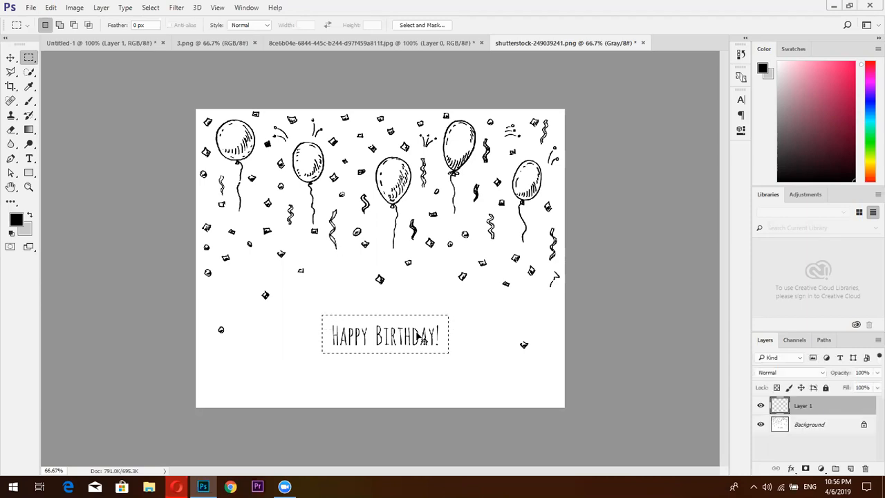
pyautogui.click(761, 425)
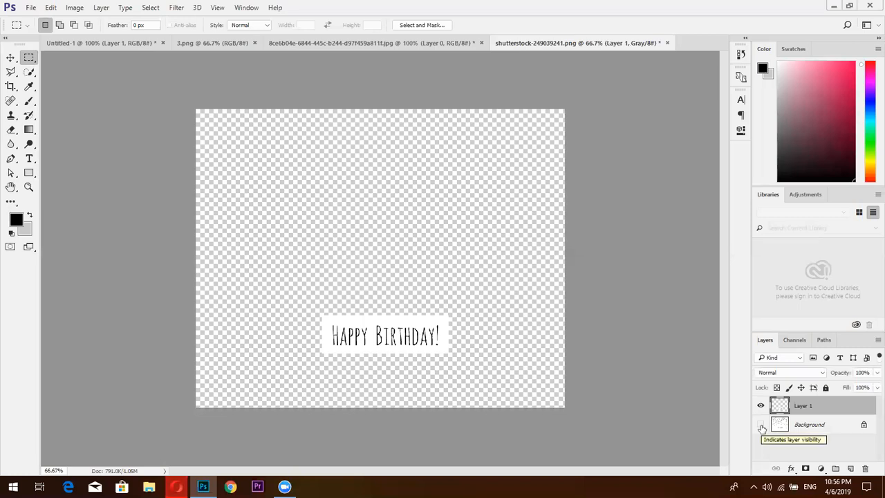
pyautogui.click(761, 426)
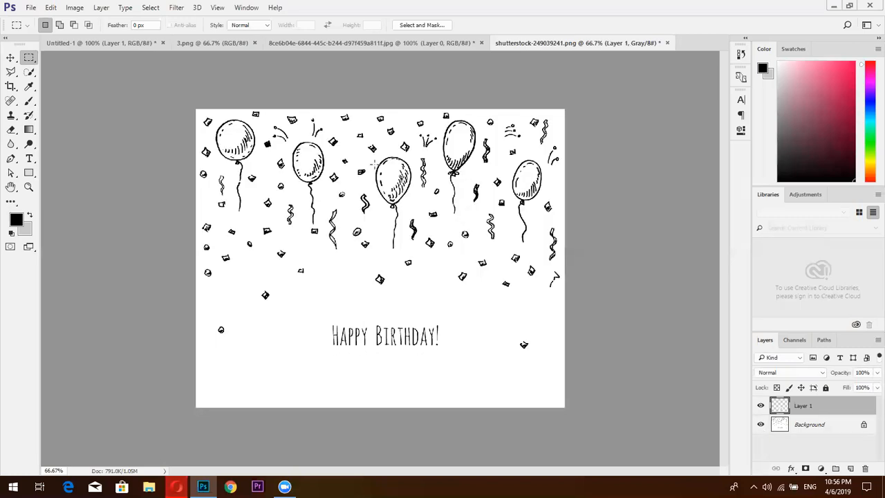
# Copy the middle balloon from the Background to a new layer and hide the Background and the birthday text layer.
pyautogui.moveTo(374, 156); pyautogui.dragTo(414, 252)
pyautogui.hotkey('ctrl', 'j')
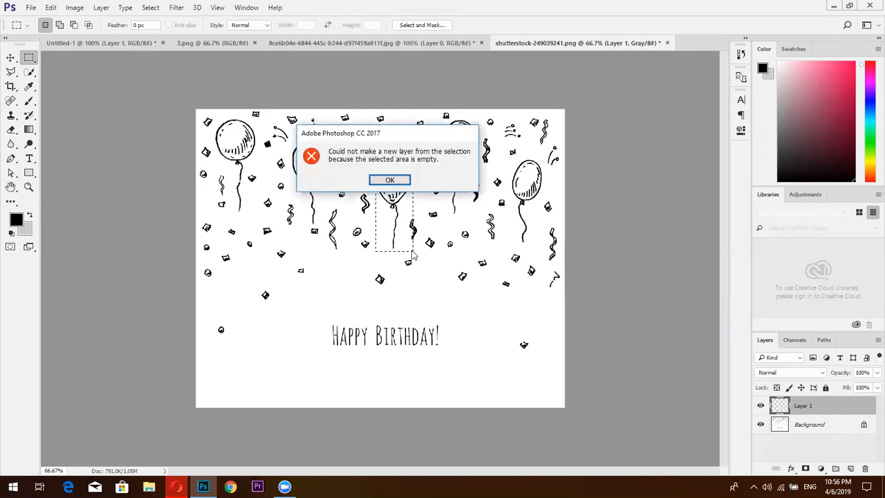
pyautogui.press('Return')
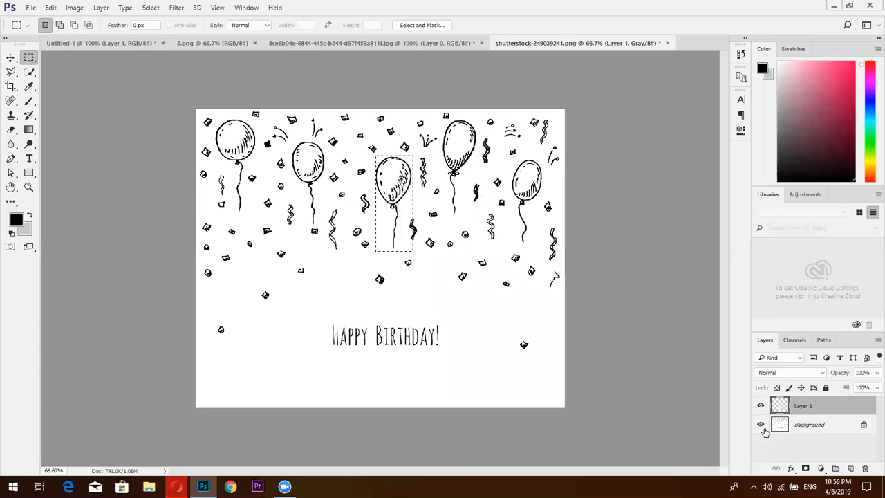
pyautogui.click(775, 427)
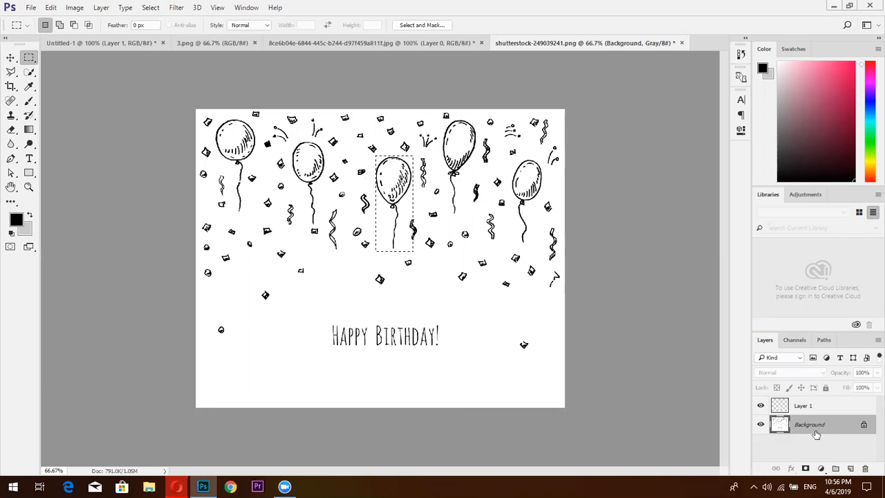
pyautogui.hotkey('ctrl', 'j')
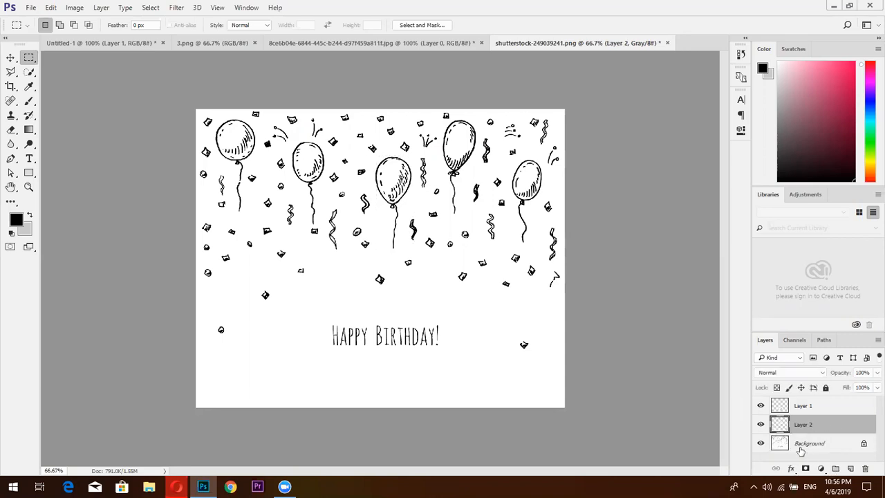
pyautogui.click(760, 443)
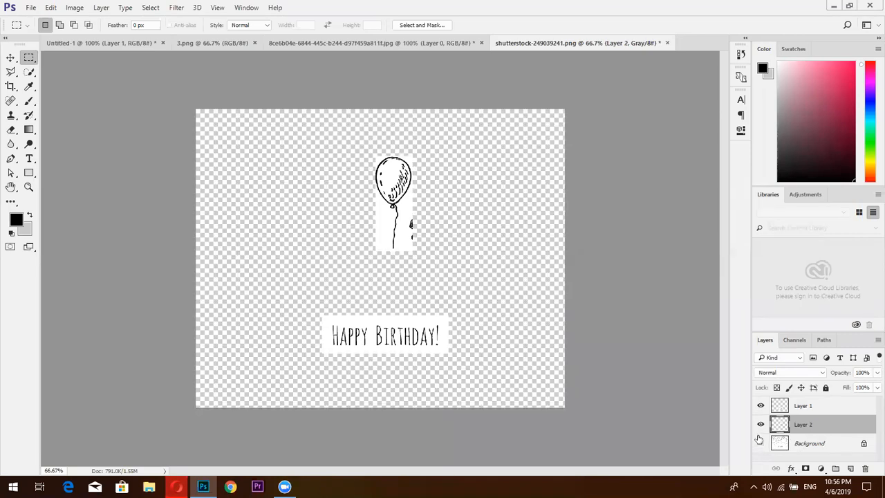
pyautogui.click(760, 406)
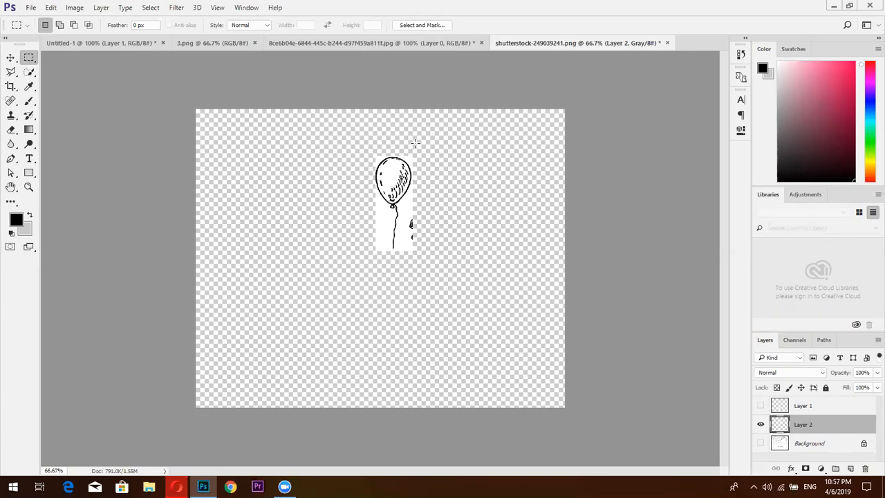
# Return to the Untitled-1 document and select a thin strip along the canvas's upper edge with the Rectangular Marquee tool.
pyautogui.click(368, 44)
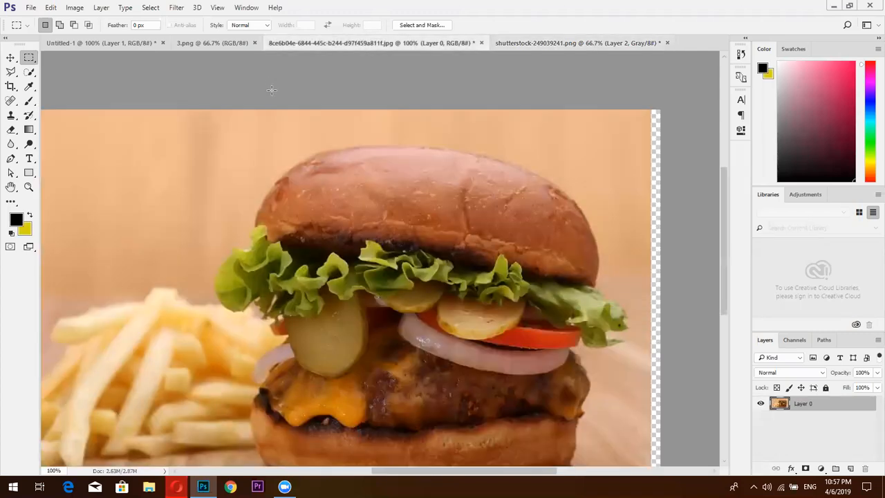
pyautogui.click(139, 43)
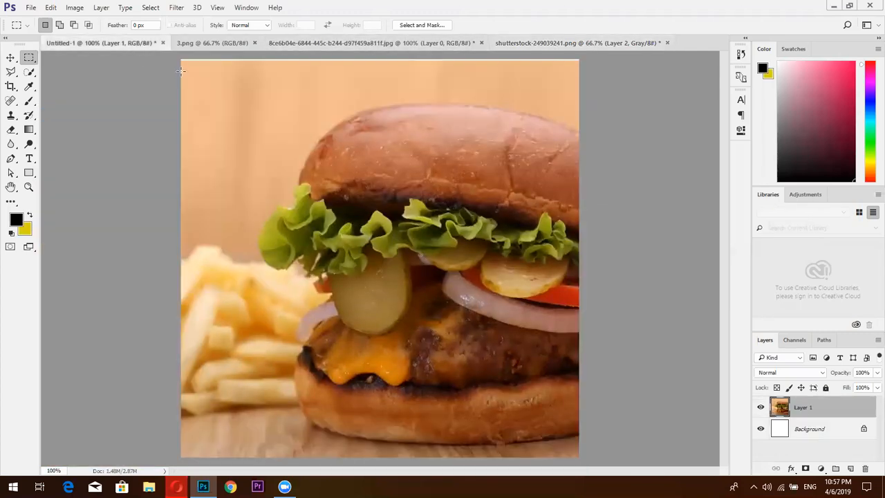
pyautogui.moveTo(179, 59); pyautogui.dragTo(603, 66)
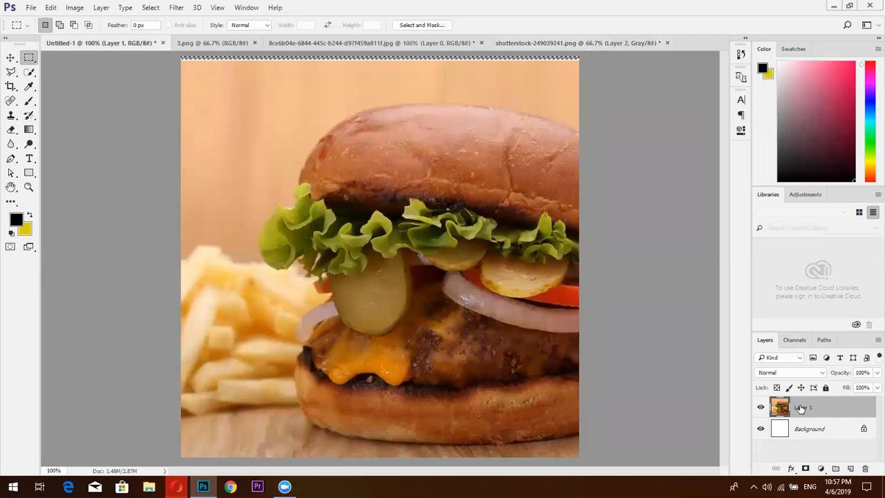
pyautogui.click(10, 58)
pyautogui.moveTo(366, 251); pyautogui.dragTo(365, 251)
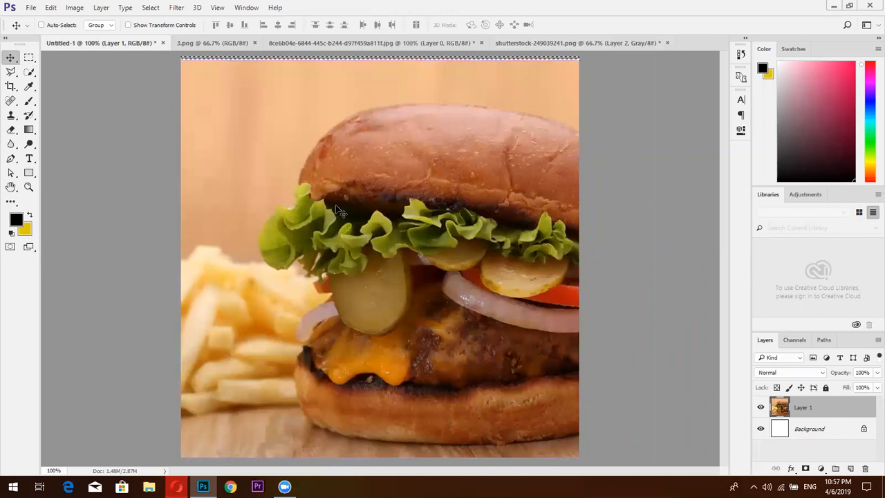
# Select a taller strip covering the white gap above the burger photo, fill it with Content-Aware at 100% opacity, and deselect it.
pyautogui.click(29, 58)
pyautogui.moveTo(178, 55); pyautogui.dragTo(584, 84)
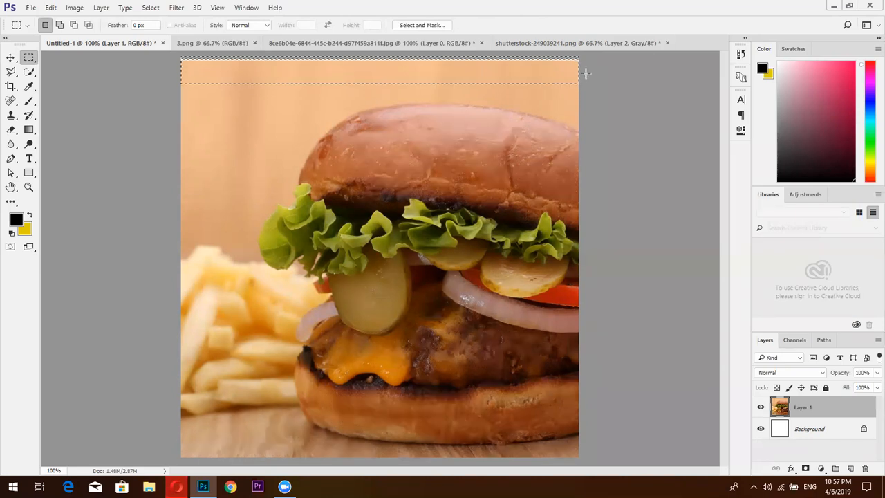
pyautogui.press('shift')
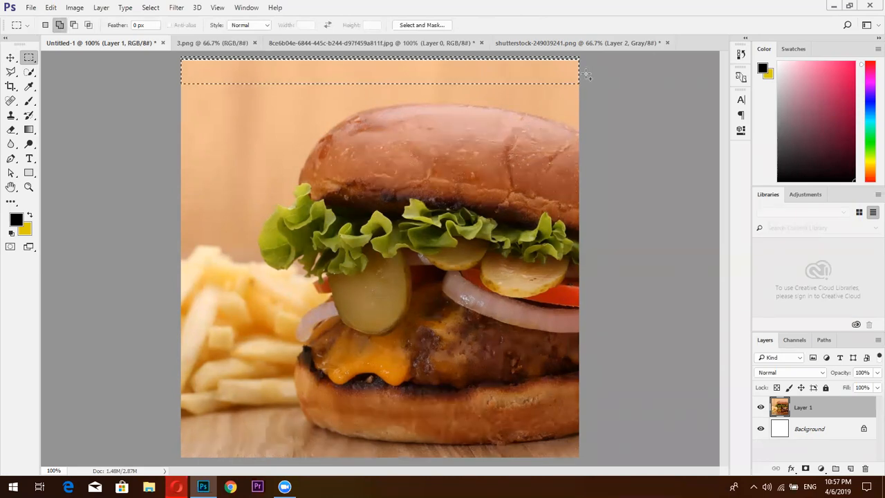
pyautogui.hotkey('shift', 'F5')
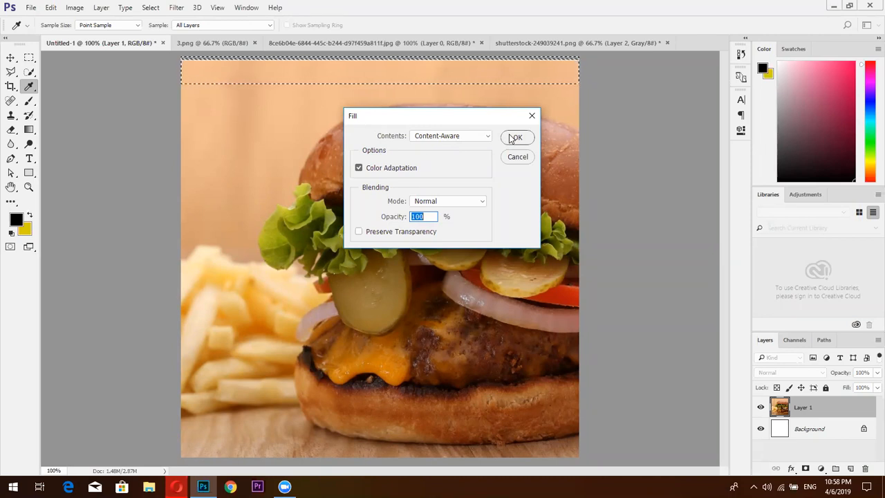
pyautogui.click(515, 139)
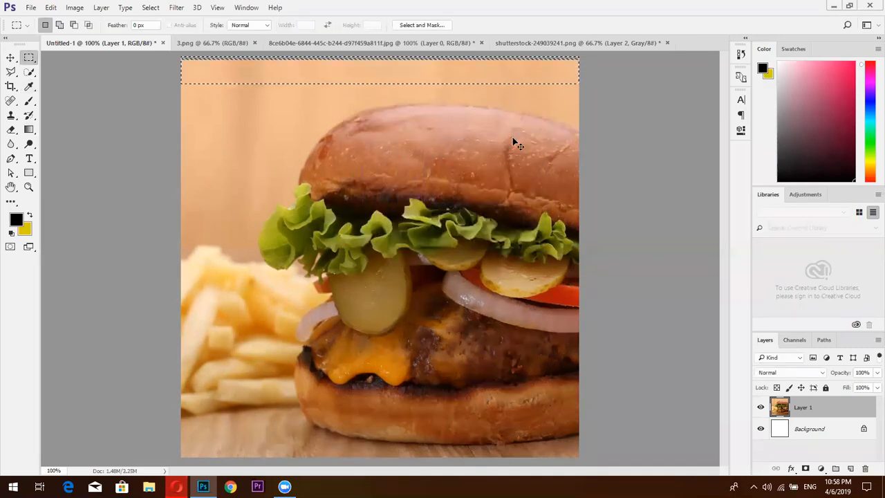
pyautogui.click(513, 138)
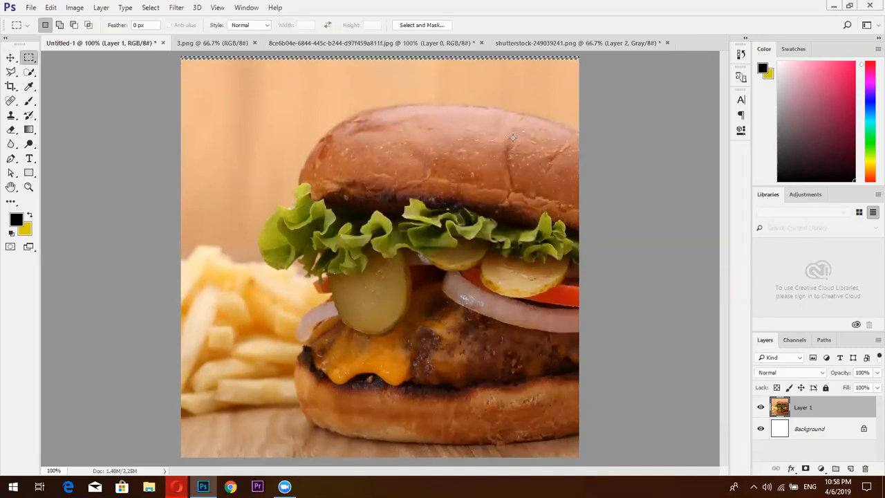
pyautogui.hotkey('ctrl', 'z')
pyautogui.hotkey('ctrl', 'd')
pyautogui.hotkey('ctrl', 'z')
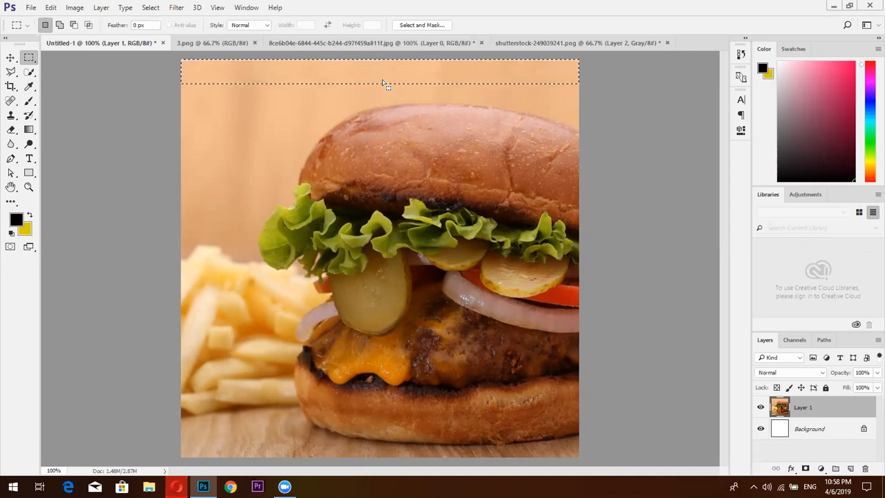
pyautogui.hotkey('ctrl', 'd')
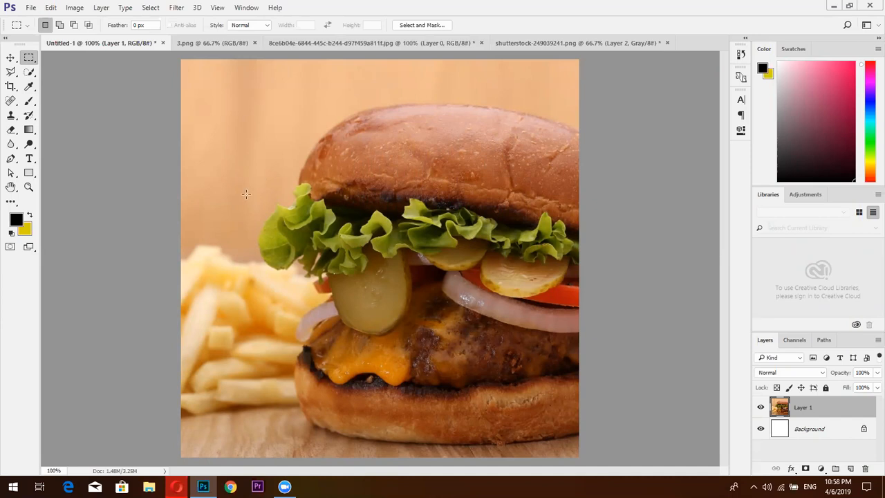
# Check the Pinterest food banner reference in Opera, return to Photoshop, and draw a 386 × 1048 px rectangle over the photo's upper-left area.
pyautogui.moveTo(204, 487)
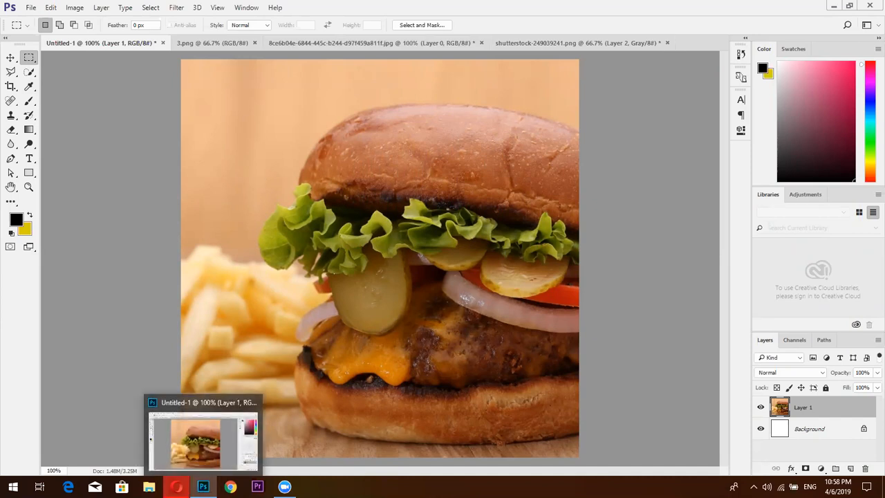
pyautogui.click(177, 487)
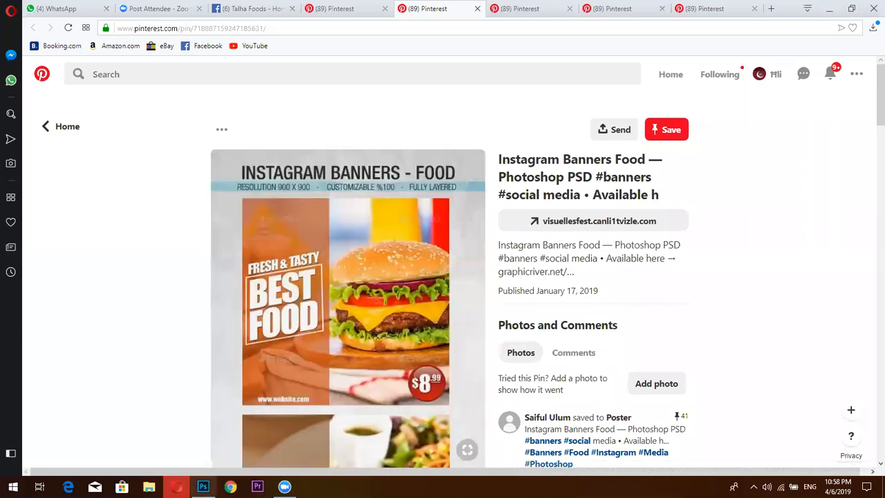
pyautogui.click(204, 487)
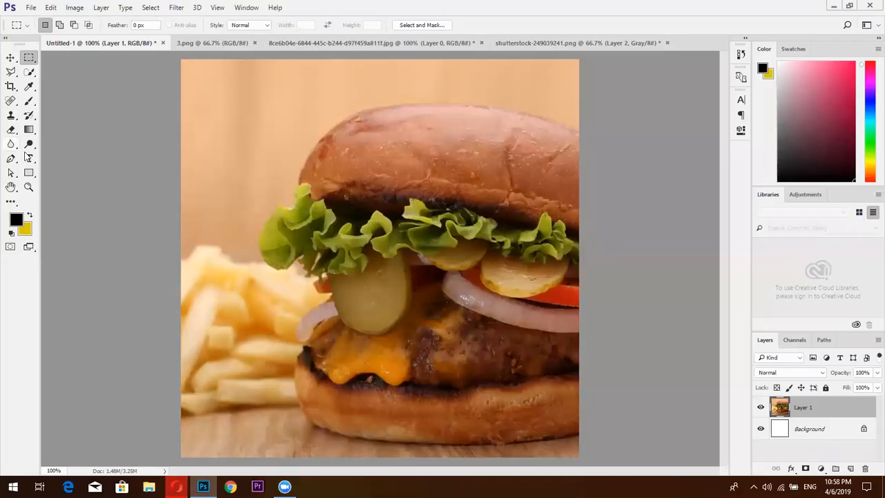
pyautogui.click(29, 173)
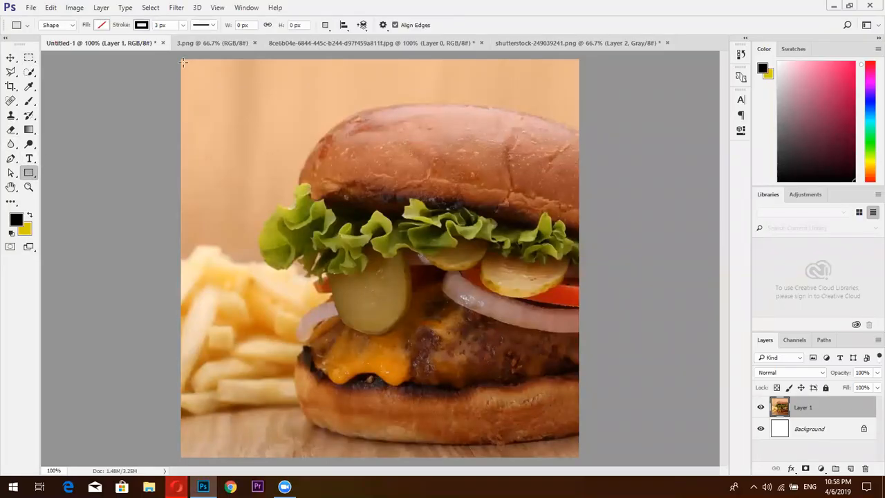
pyautogui.moveTo(181, 56); pyautogui.dragTo(288, 347)
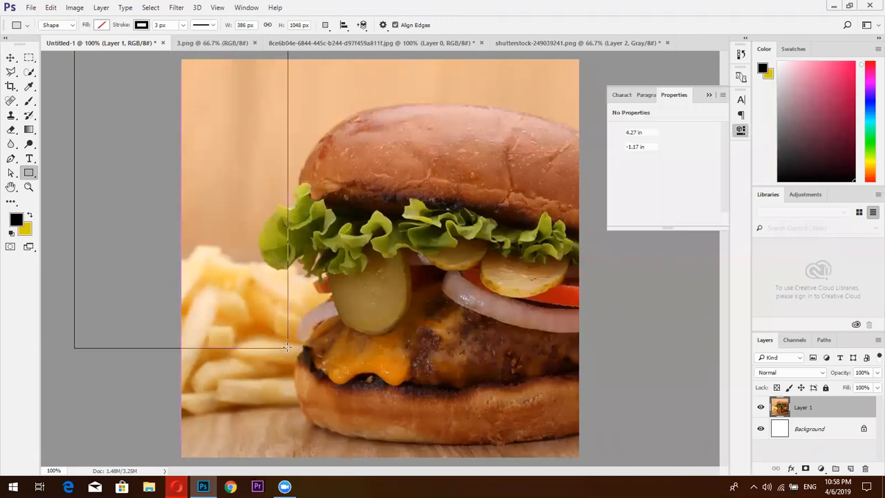
# Remove the rectangle's stroke and fill it with solid orange from the recently used colors.
pyautogui.click(133, 26)
pyautogui.click(134, 26)
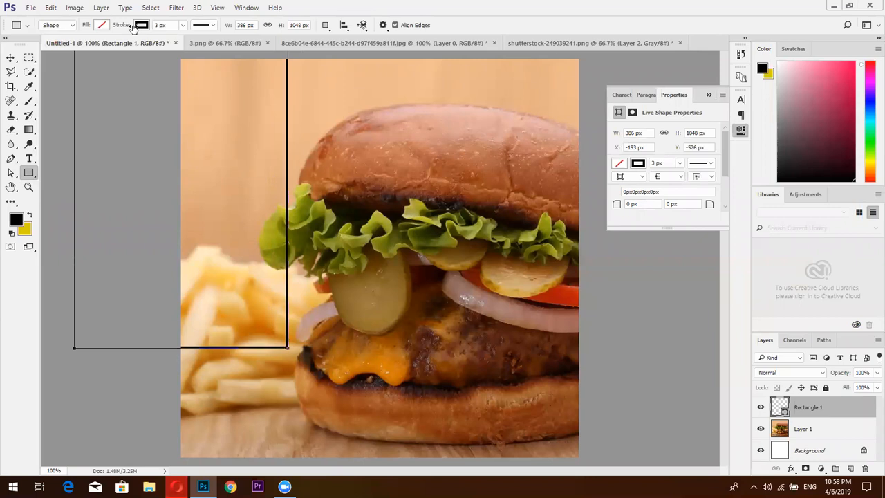
pyautogui.click(141, 25)
pyautogui.click(97, 49)
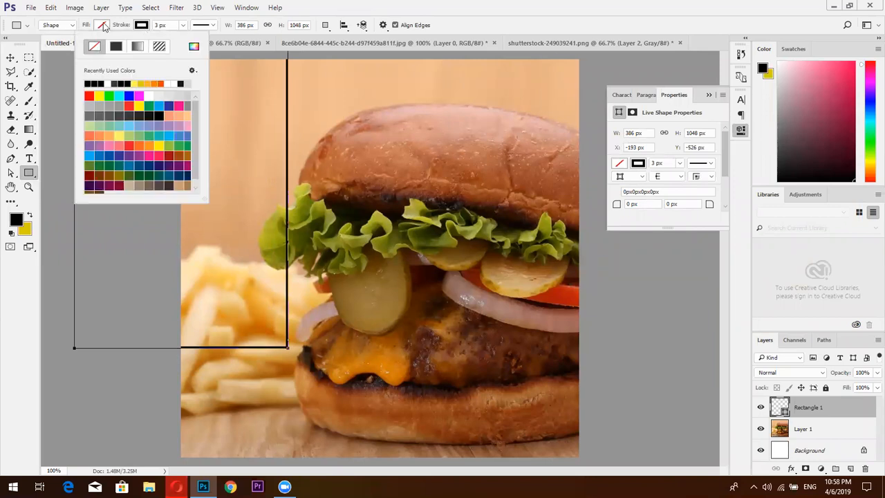
pyautogui.click(103, 25)
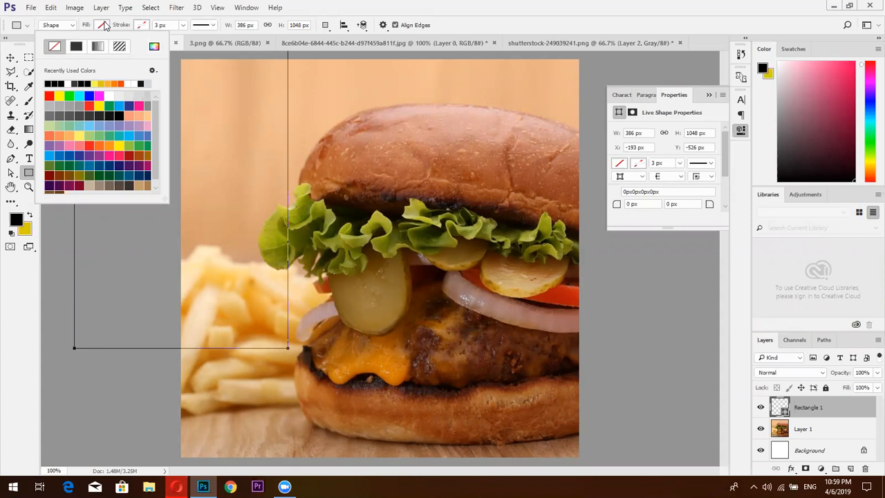
pyautogui.click(104, 24)
pyautogui.click(104, 25)
pyautogui.click(121, 84)
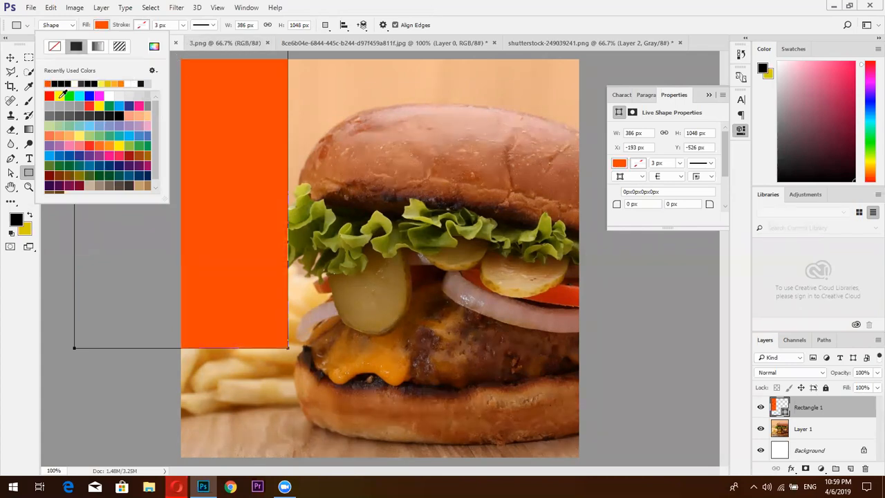
# Move the orange rectangle to cover the canvas's left side at full height, and shift the burger photo right beside it.
pyautogui.click(7, 60)
pyautogui.click(7, 61)
pyautogui.moveTo(239, 174); pyautogui.dragTo(284, 316)
pyautogui.moveTo(520, 240); pyautogui.dragTo(541, 247)
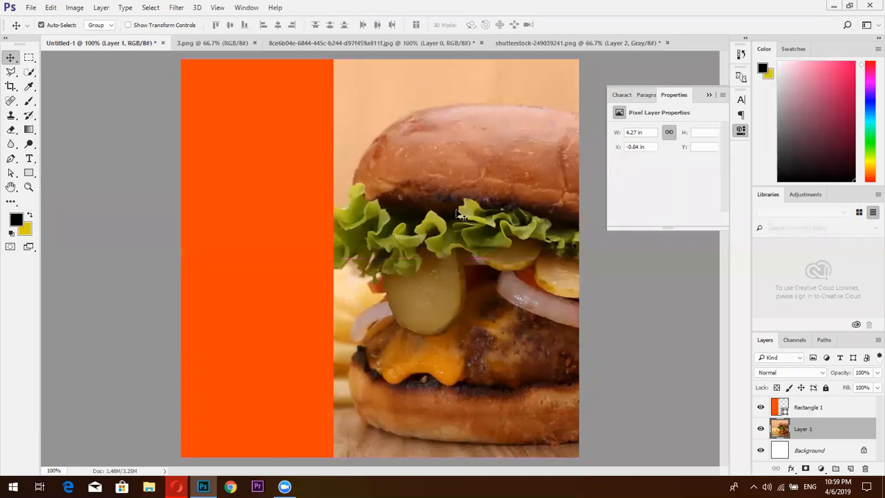
pyautogui.moveTo(458, 214); pyautogui.dragTo(445, 211)
pyautogui.moveTo(320, 229); pyautogui.dragTo(325, 227)
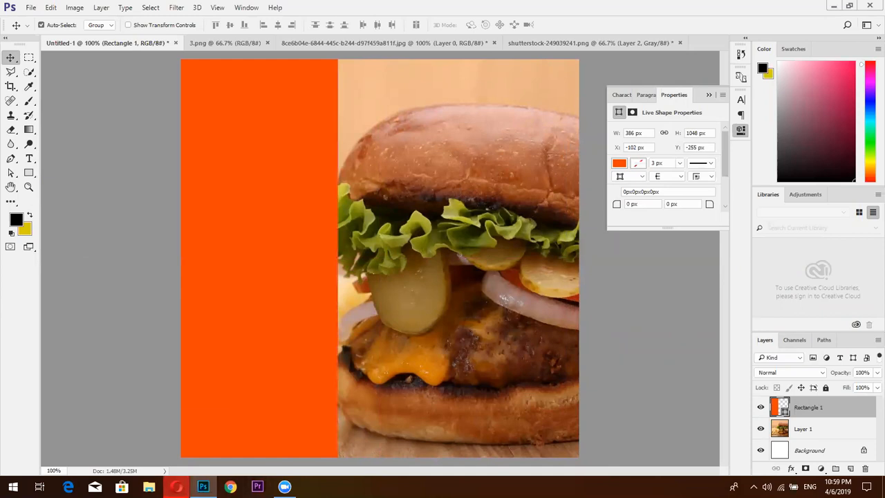
# Compare the orange panel with the Pinterest banner in Opera and lower the Rectangle 1 layer's opacity to 49%.
pyautogui.click(177, 487)
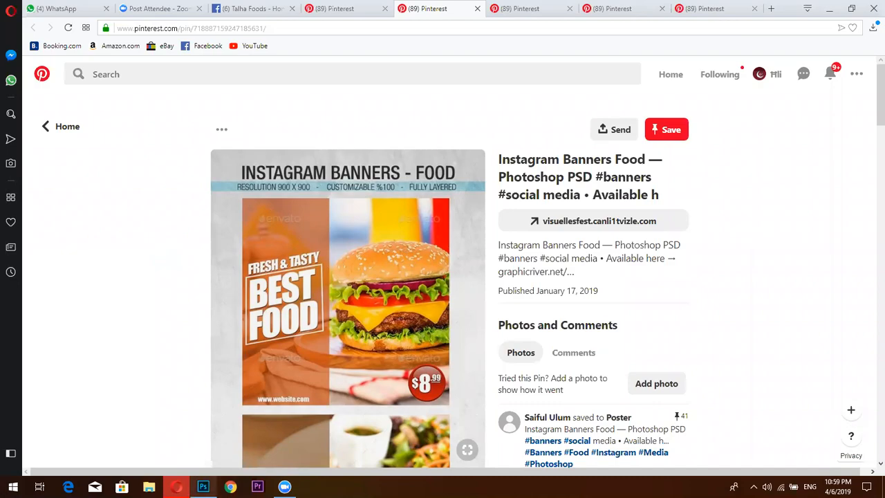
pyautogui.click(203, 486)
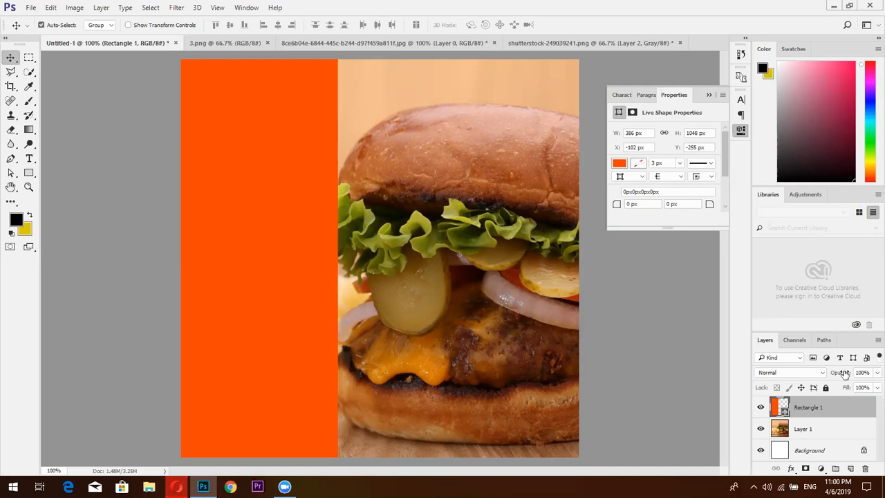
pyautogui.moveTo(842, 376); pyautogui.dragTo(814, 383)
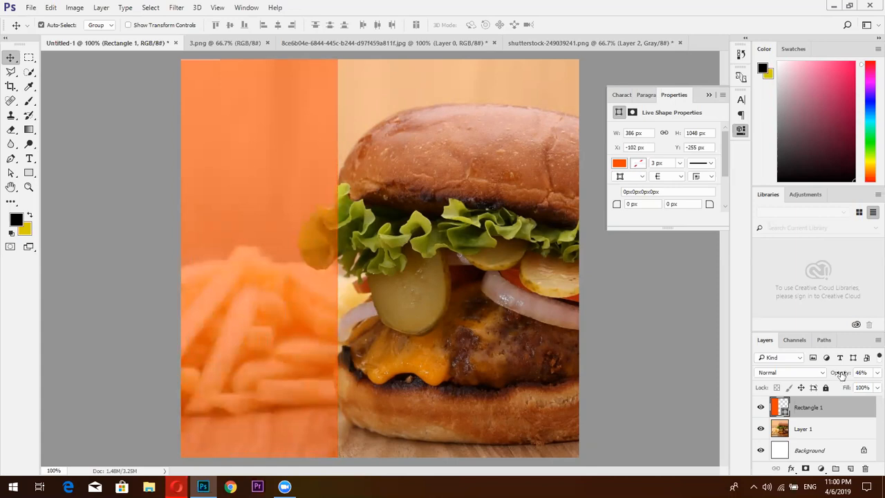
pyautogui.moveTo(841, 374); pyautogui.dragTo(845, 375)
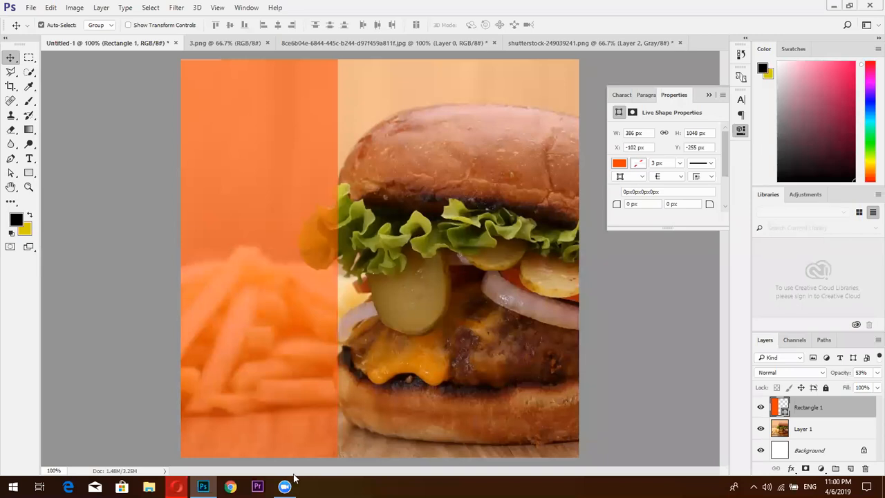
pyautogui.click(176, 486)
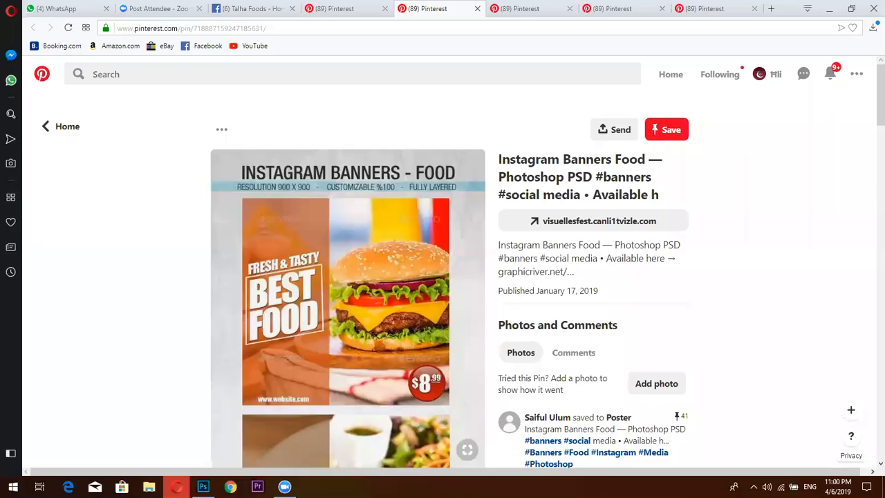
pyautogui.click(176, 487)
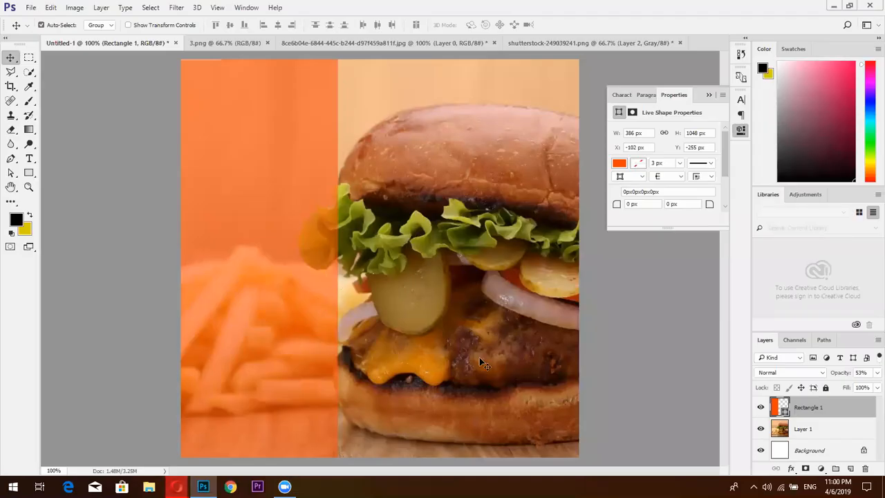
pyautogui.moveTo(839, 374); pyautogui.dragTo(851, 373)
pyautogui.press('Return')
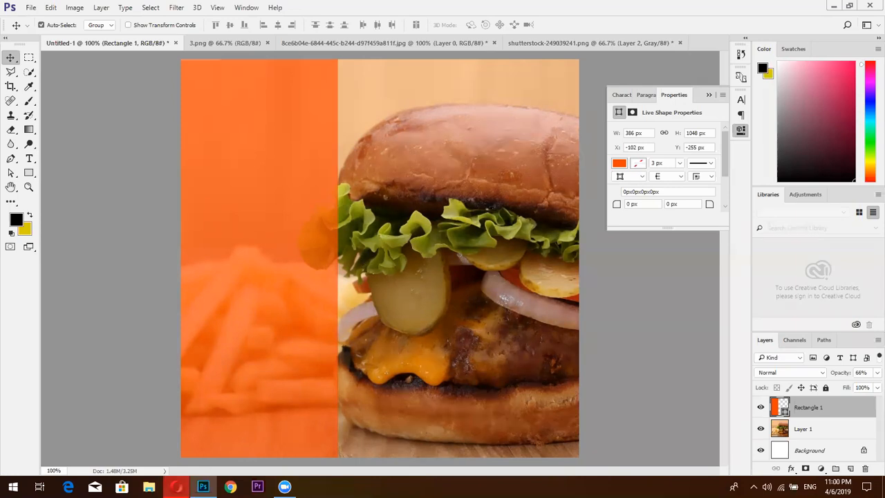
pyautogui.click(177, 487)
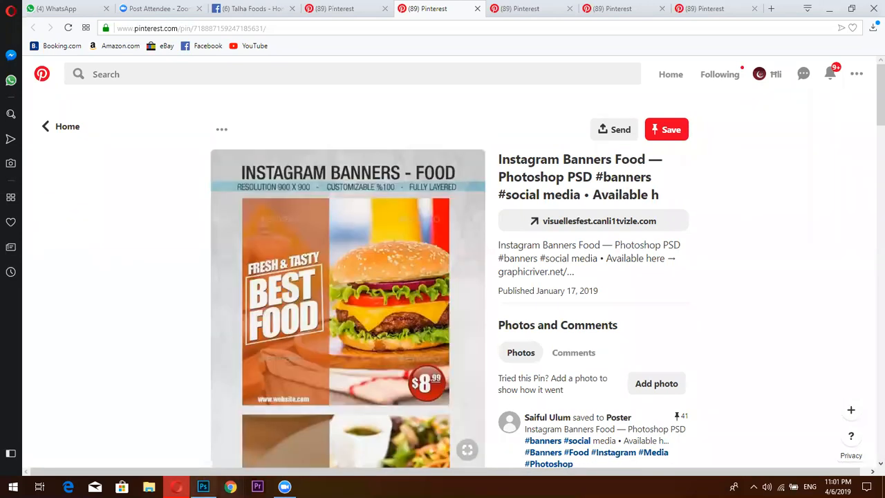
pyautogui.hotkey('alt', 'Tab')
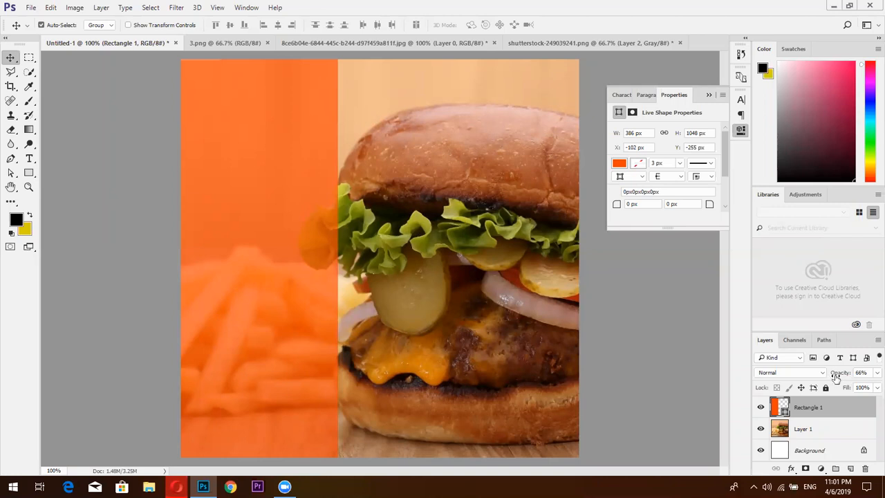
pyautogui.moveTo(841, 375)
pyautogui.mouseDown()
pyautogui.moveTo(807, 375)
pyautogui.moveTo(839, 373)
pyautogui.mouseUp()
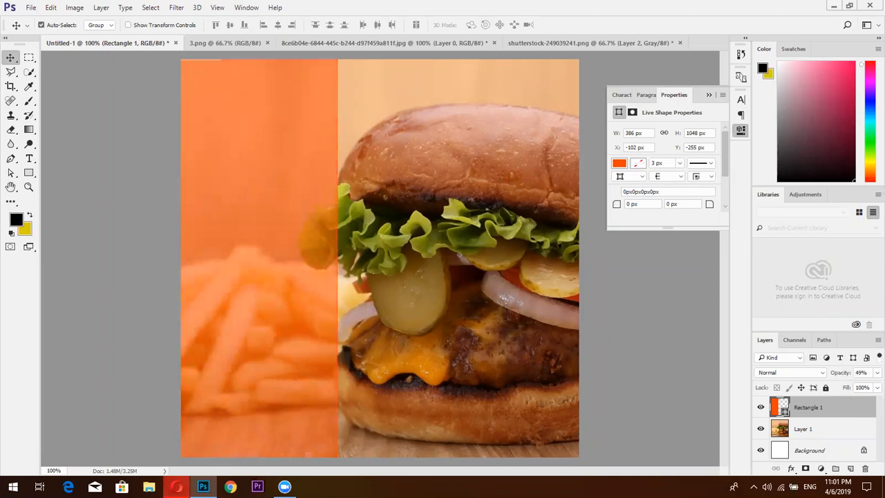
# Switch to Opera and search Google for "burger tagline" in a new tab.
pyautogui.click(177, 486)
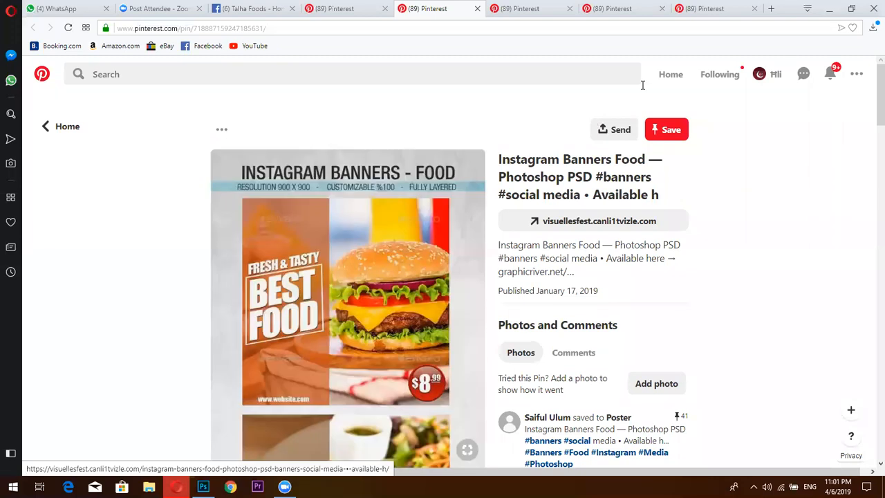
pyautogui.click(771, 9)
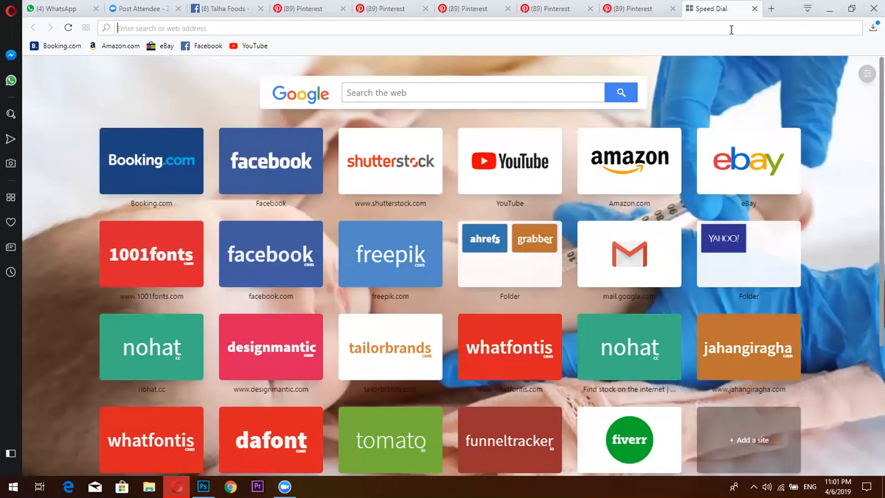
pyautogui.click(731, 30)
pyautogui.write('bur')
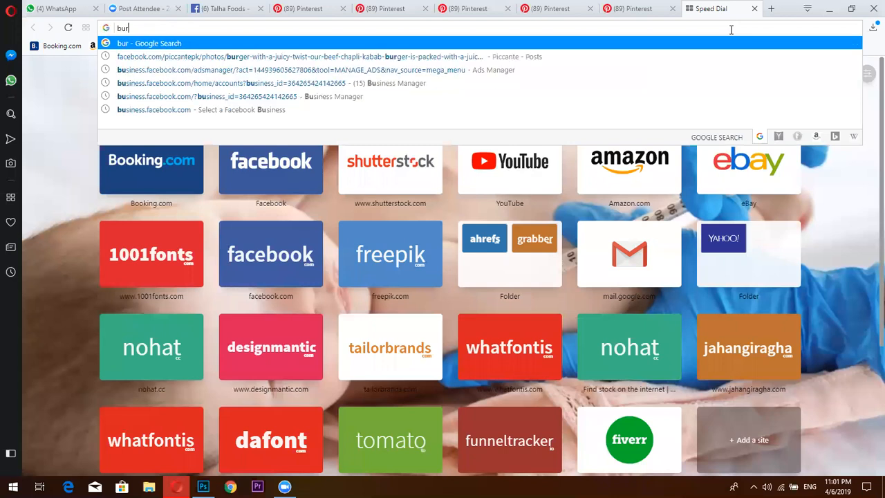
pyautogui.write('ger')
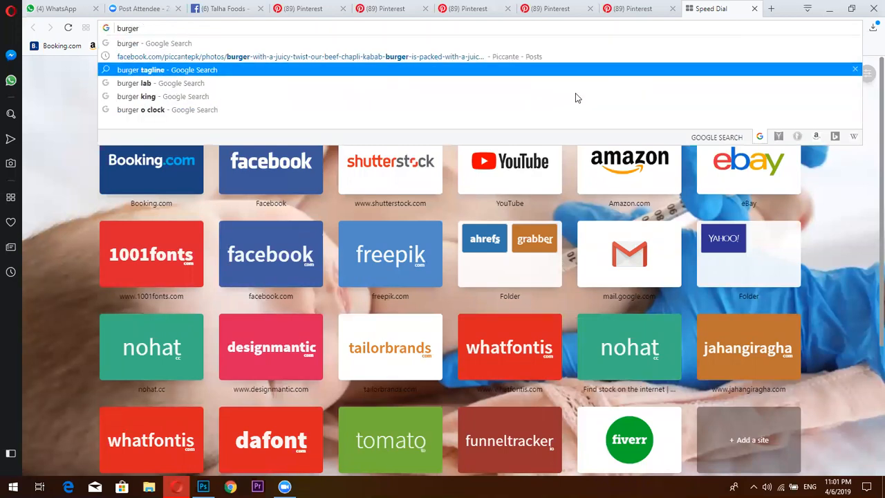
pyautogui.click(543, 72)
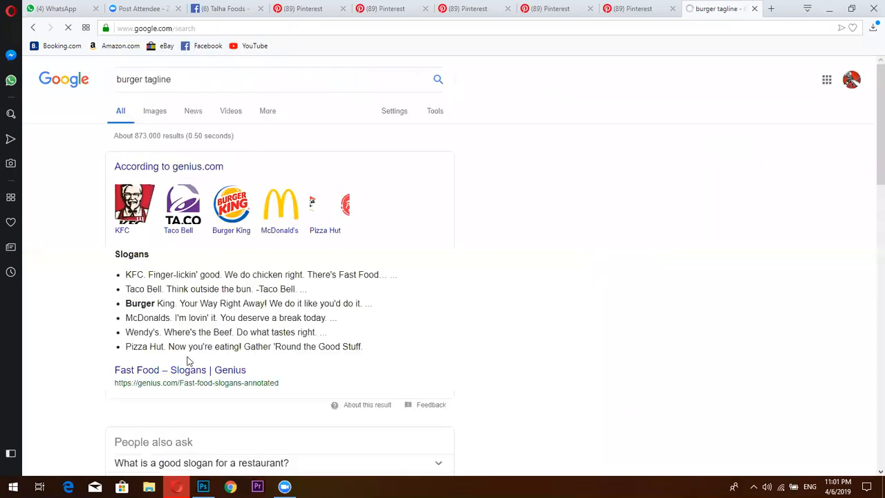
# Open the Fast Food Slogans page on Genius and read through the listed slogans for a usable burger tagline.
pyautogui.click(190, 374)
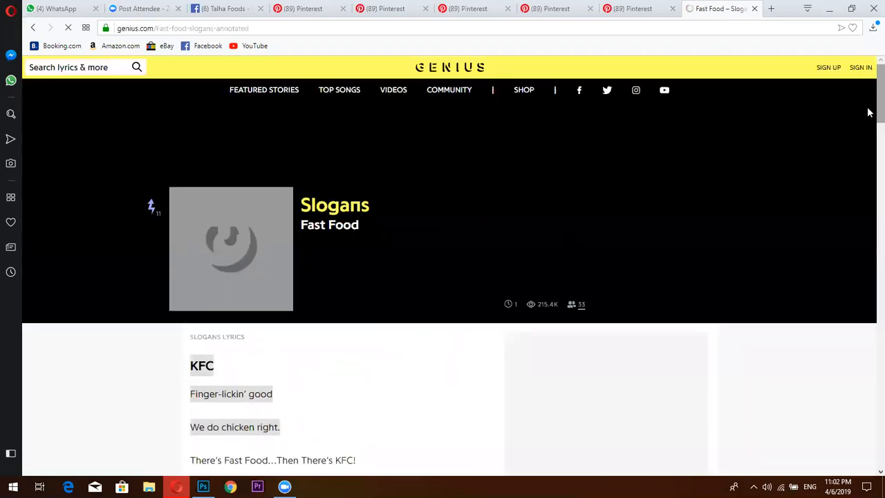
pyautogui.scroll(-4, 869, 126)
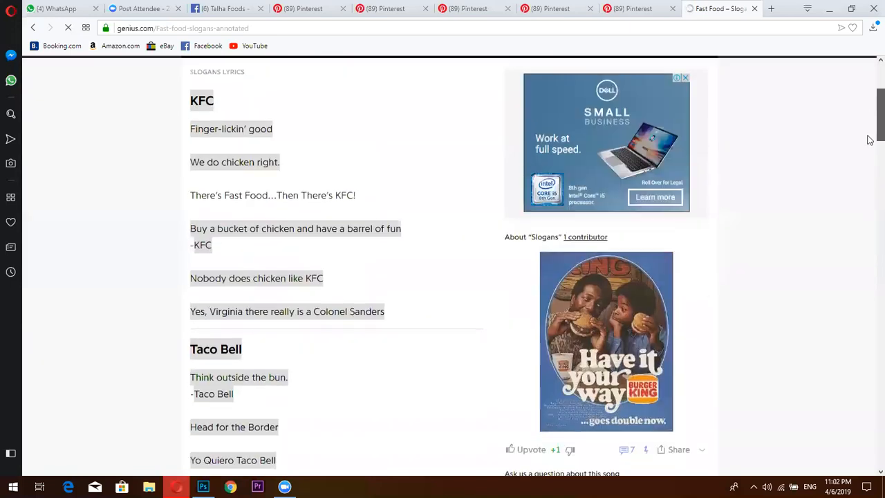
pyautogui.scroll(-1, 869, 148)
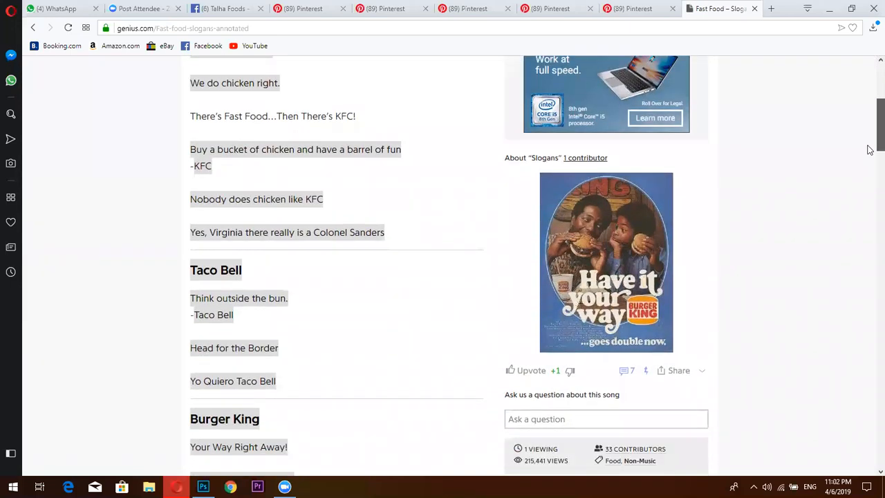
pyautogui.scroll(-2, 869, 151)
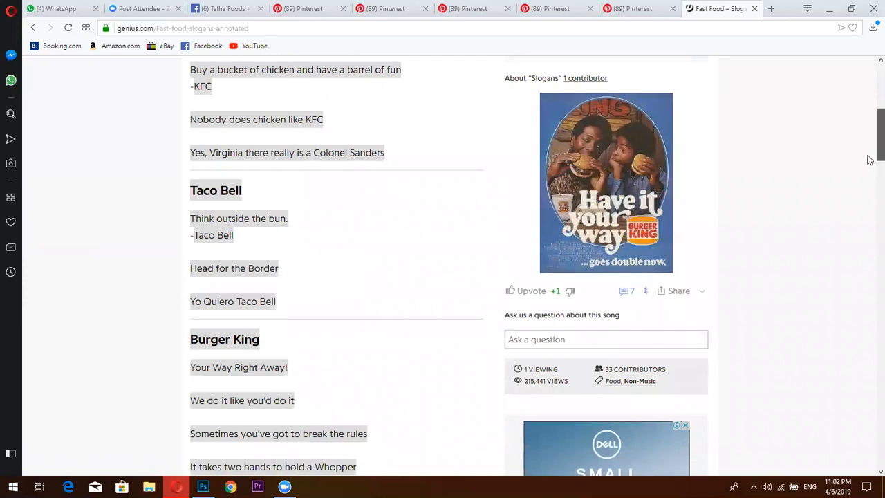
pyautogui.scroll(-1, 869, 161)
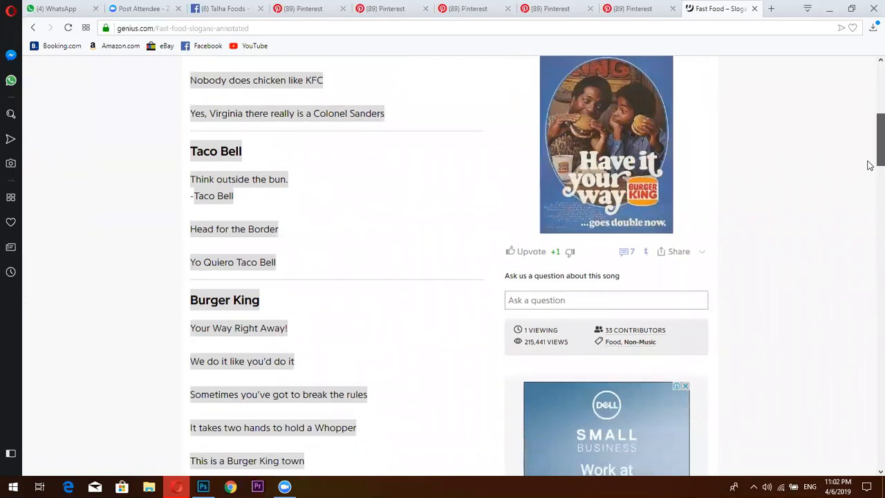
pyautogui.scroll(-1, 869, 166)
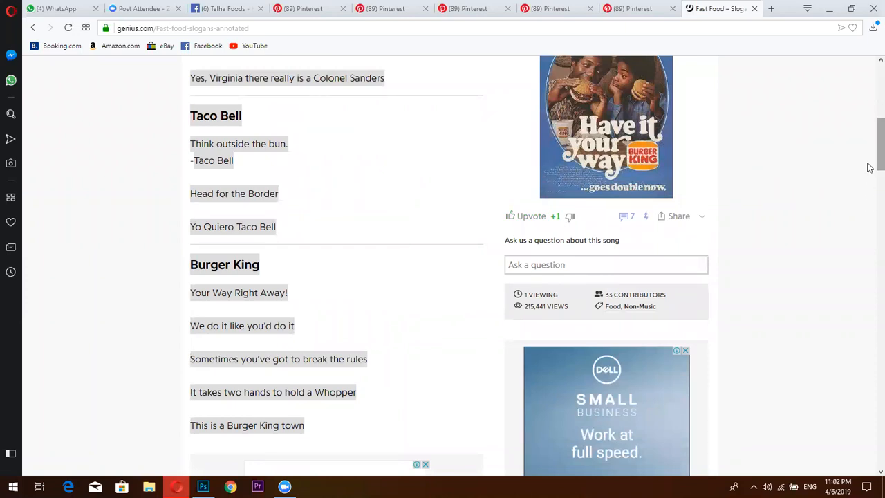
pyautogui.scroll(-1, 869, 173)
pyautogui.scroll(-2, 869, 181)
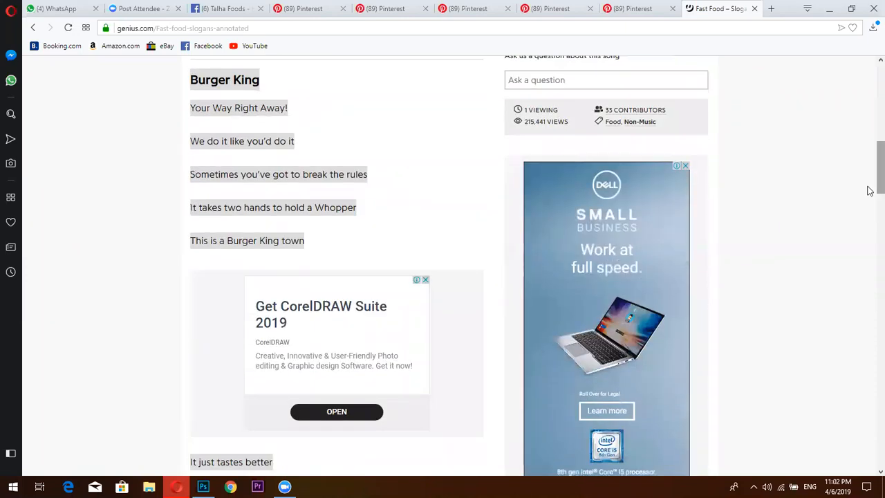
pyautogui.scroll(-1, 869, 194)
pyautogui.scroll(-2, 869, 207)
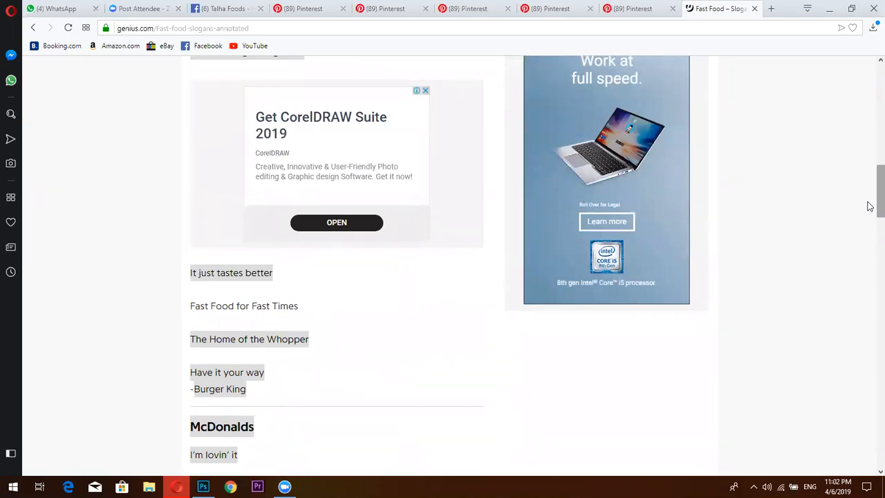
pyautogui.scroll(-2, 869, 207)
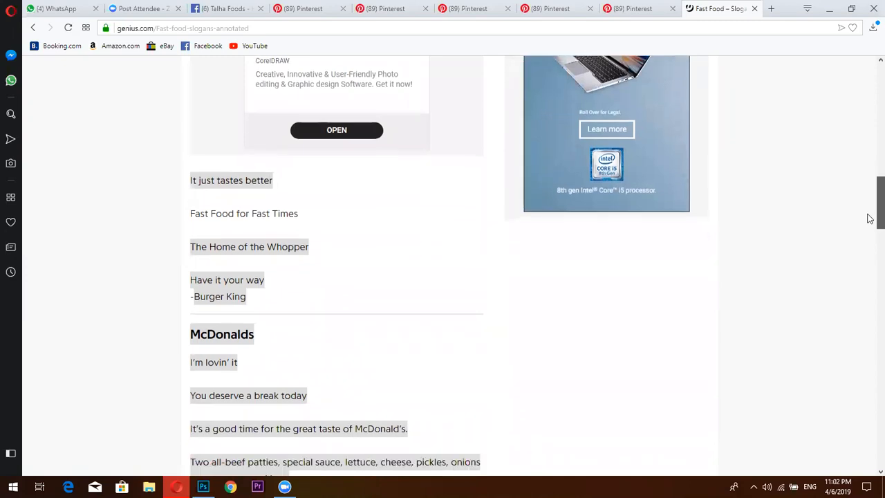
pyautogui.scroll(-1, 869, 220)
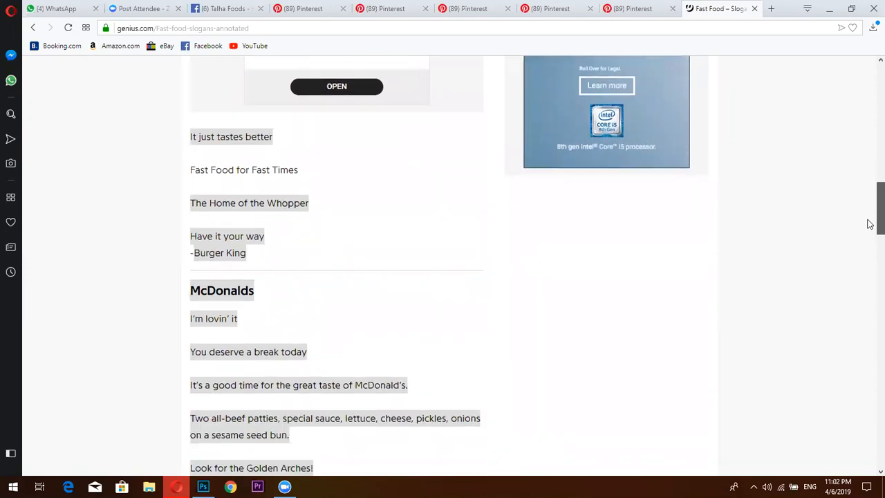
pyautogui.scroll(-5, 869, 221)
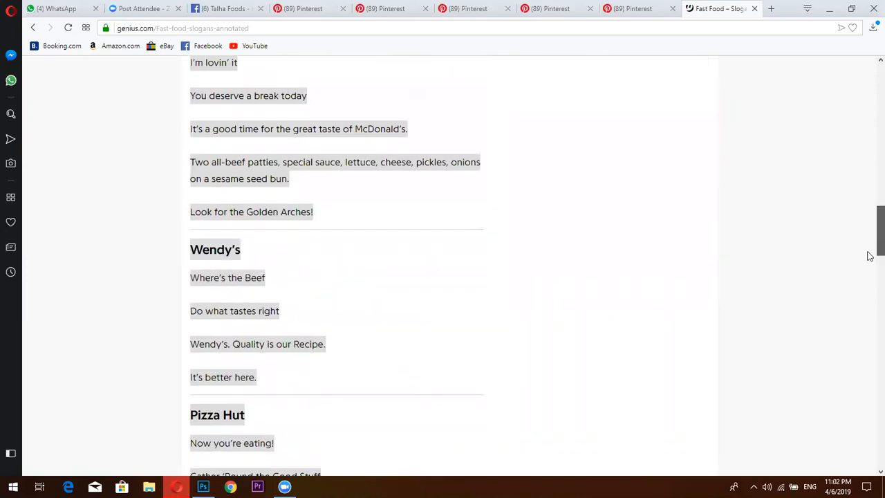
pyautogui.scroll(-5, 869, 268)
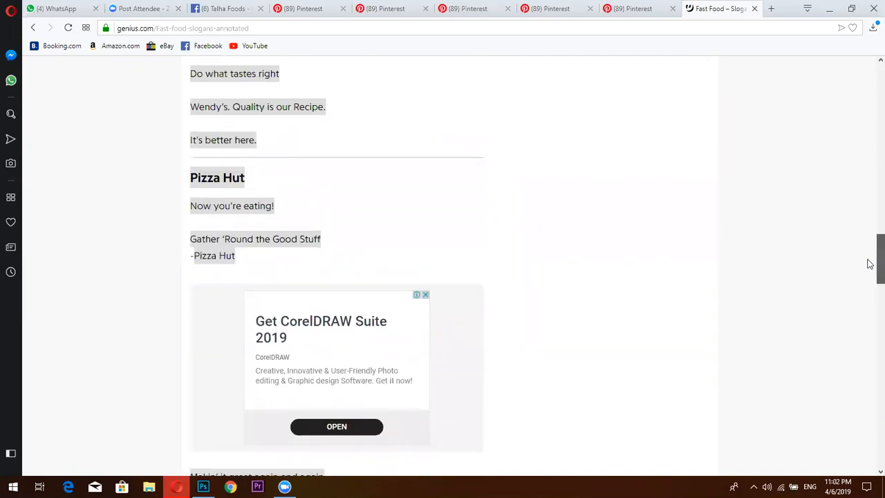
pyautogui.scroll(-4, 869, 297)
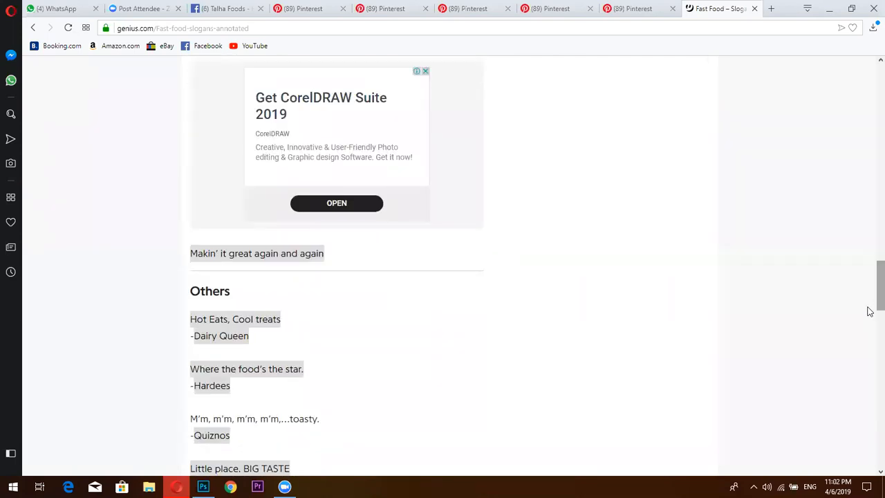
pyautogui.scroll(-3, 870, 322)
pyautogui.scroll(-1, 869, 327)
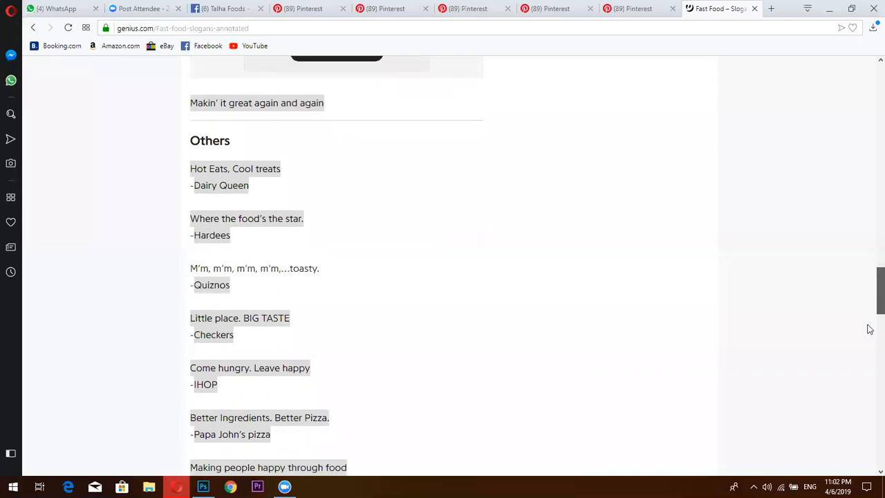
pyautogui.scroll(-2, 870, 330)
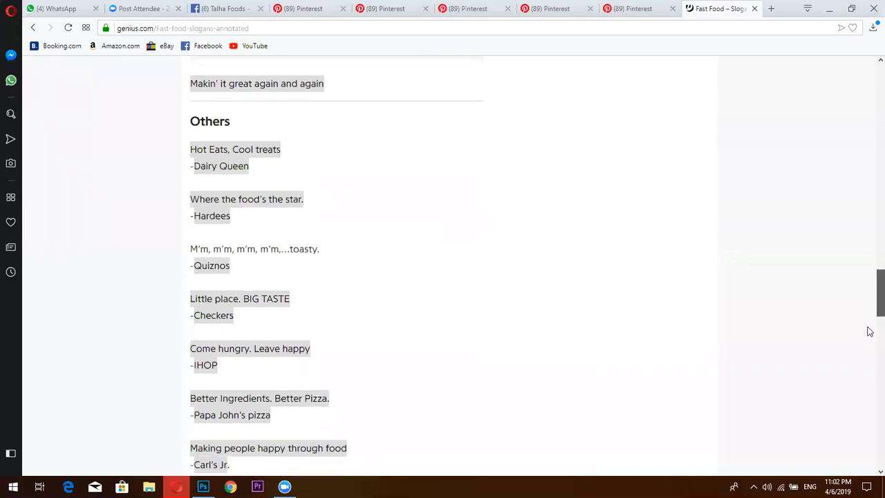
pyautogui.scroll(-4, 869, 332)
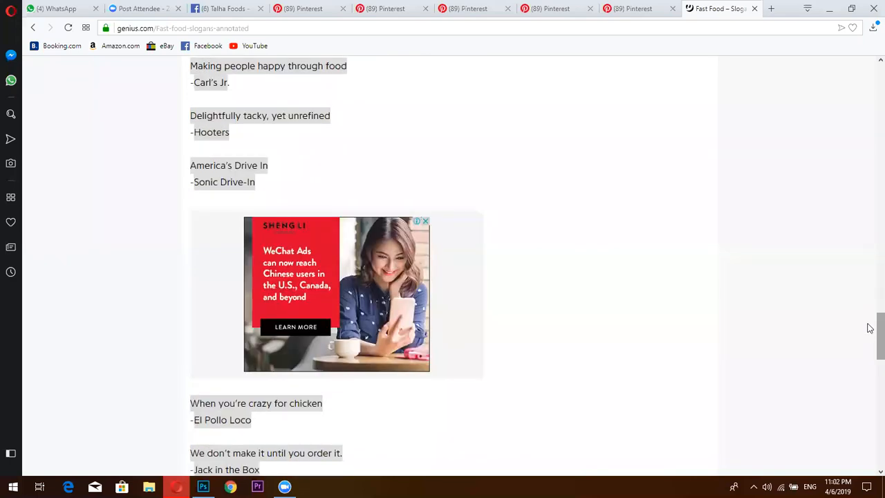
pyautogui.scroll(1, 870, 326)
pyautogui.scroll(-3, 871, 328)
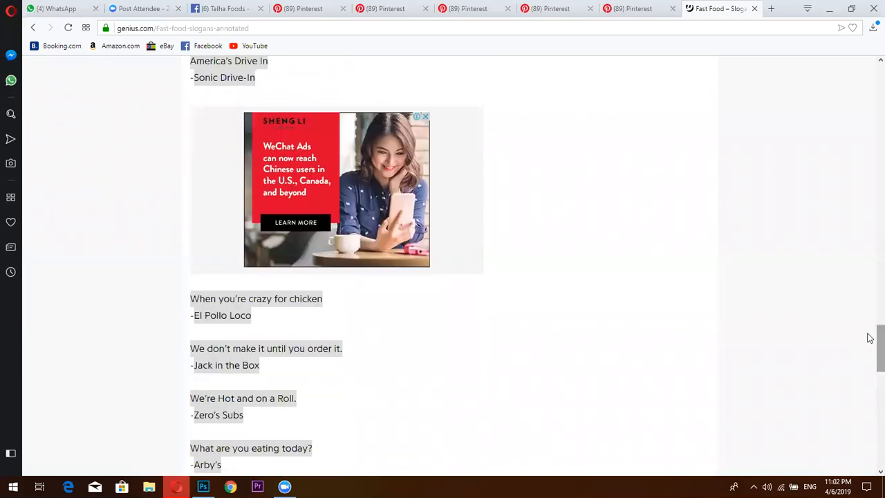
pyautogui.scroll(-1, 869, 341)
pyautogui.scroll(-2, 870, 346)
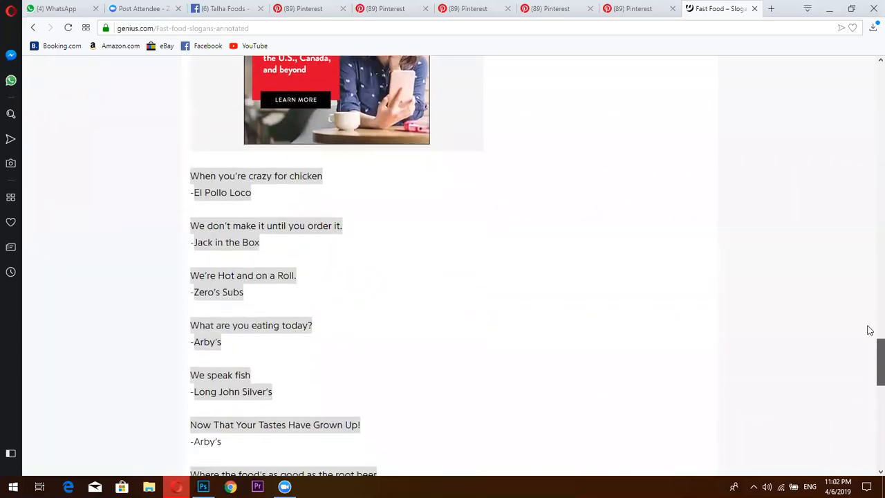
pyautogui.scroll(5, 869, 322)
pyautogui.scroll(3, 870, 310)
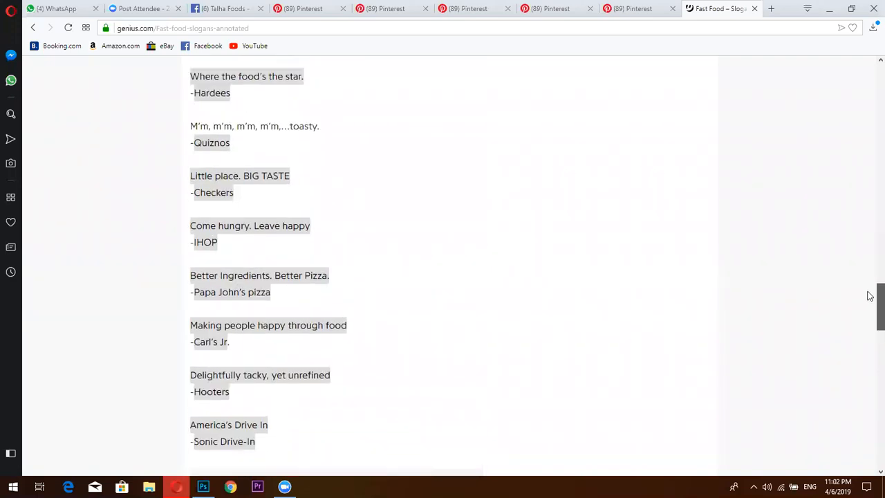
pyautogui.scroll(1, 870, 293)
pyautogui.scroll(-1, 870, 294)
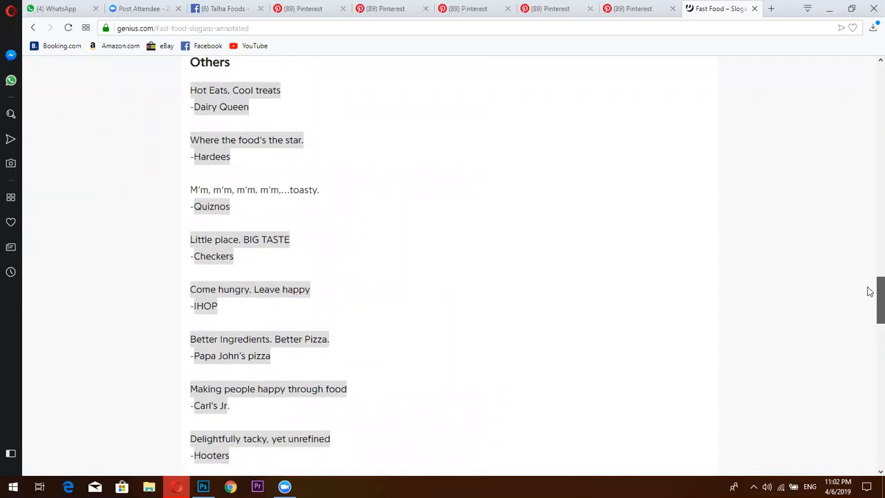
pyautogui.moveTo(870, 295); pyautogui.dragTo(869, 296)
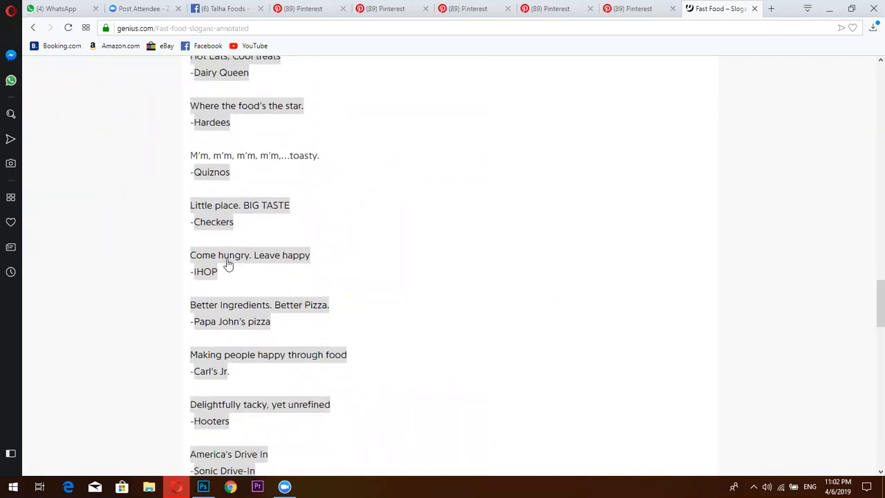
pyautogui.moveTo(191, 257); pyautogui.dragTo(307, 259)
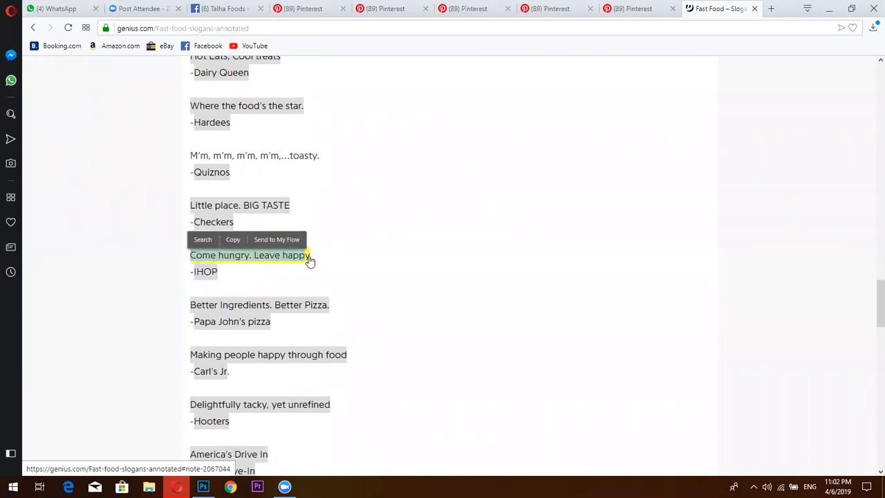
pyautogui.click(186, 249)
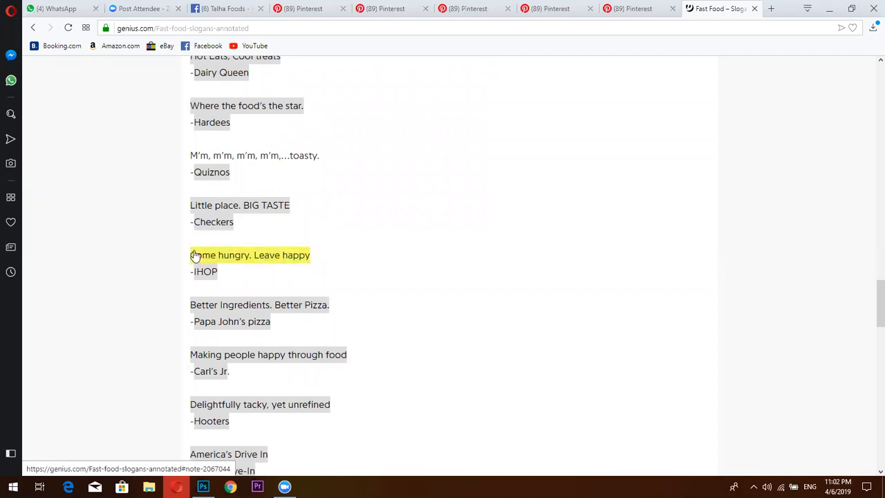
pyautogui.moveTo(190, 255); pyautogui.dragTo(321, 250)
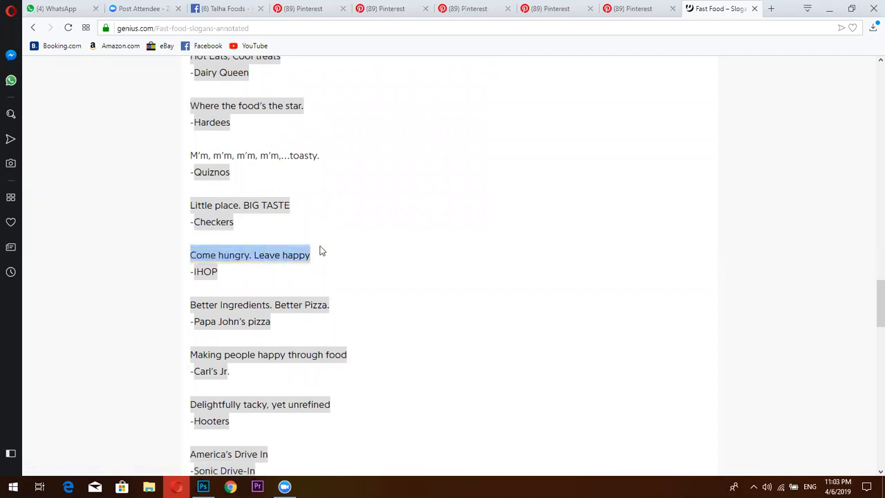
pyautogui.click(153, 330)
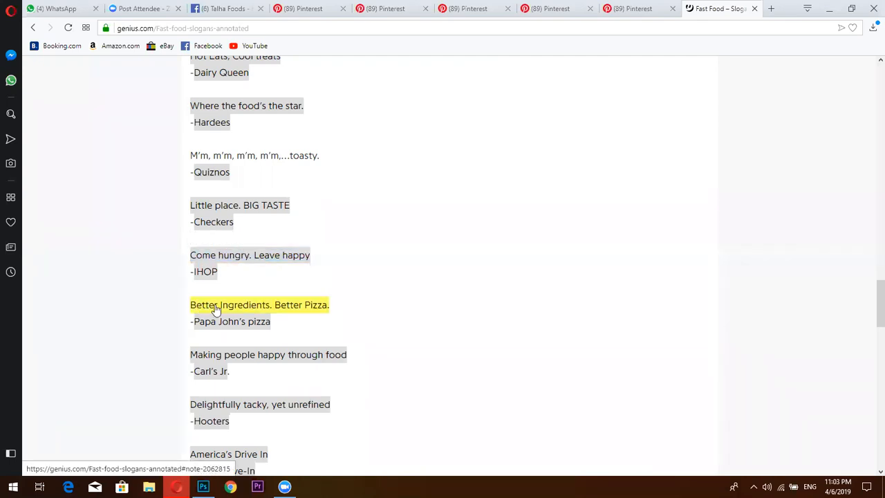
# Search Google for the slogan "Better Ingredients. Better Pizza." and reword the query to "Better Ingredients. Better burger".
pyautogui.moveTo(191, 306); pyautogui.dragTo(342, 309)
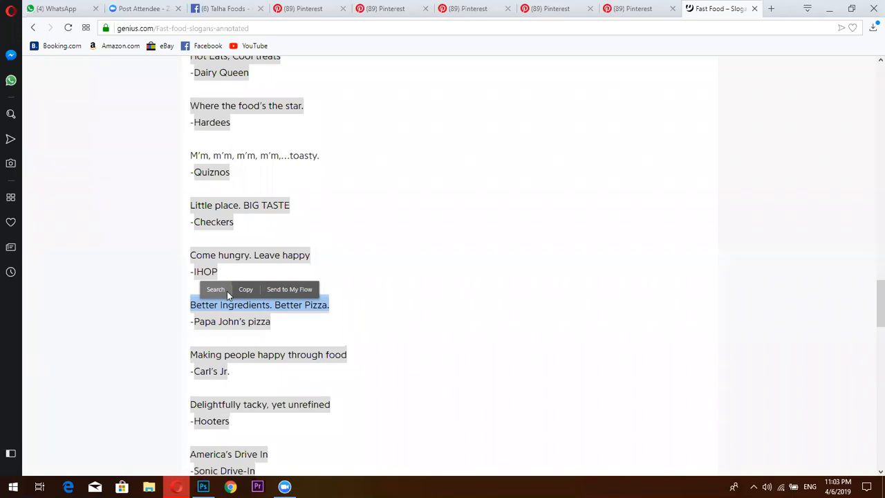
pyautogui.click(223, 291)
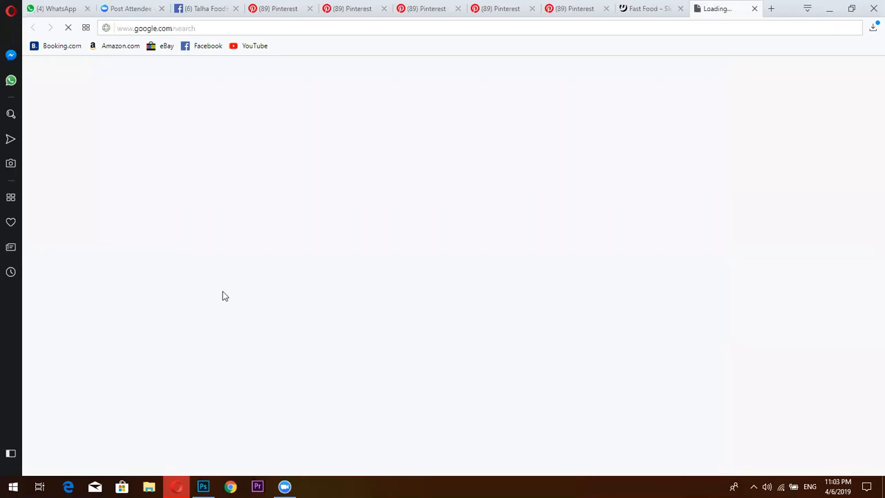
pyautogui.moveTo(241, 81); pyautogui.dragTo(223, 81)
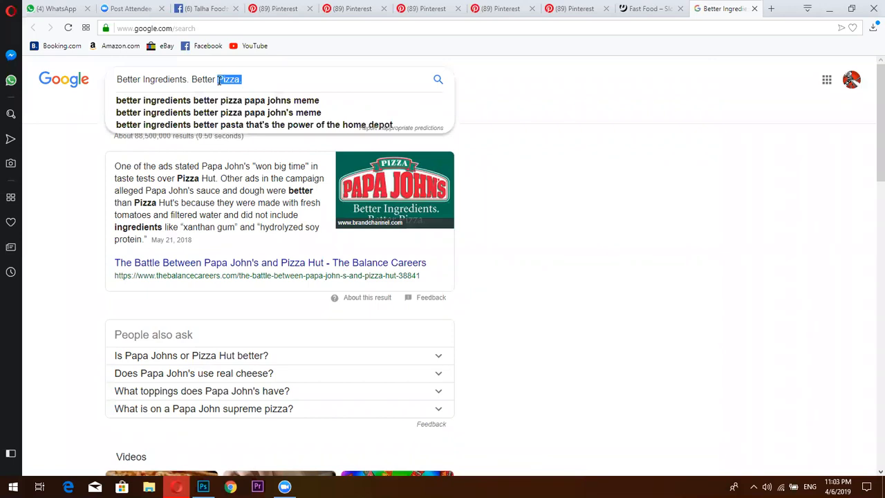
pyautogui.write('burger')
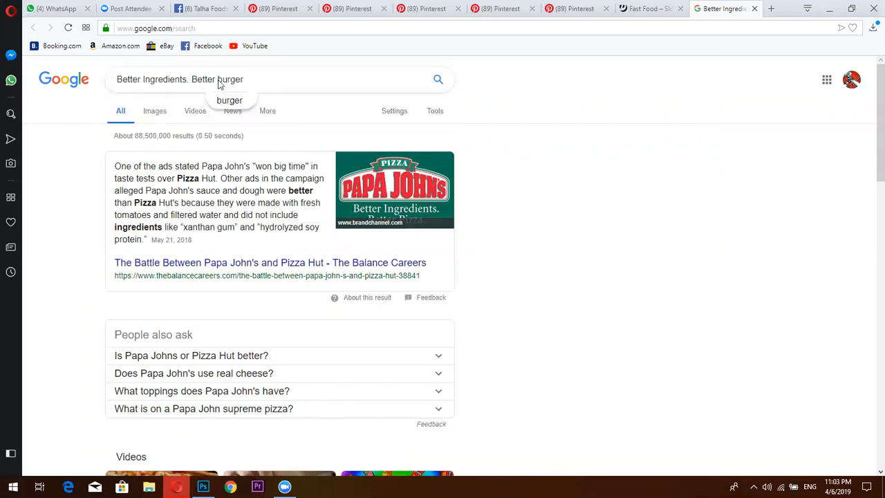
pyautogui.press('Return')
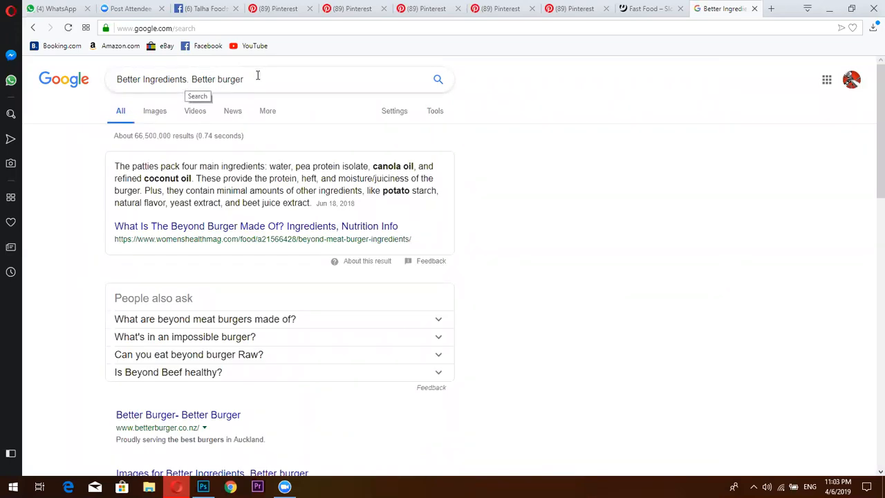
# Copy "Better Ingredients. Better burger" into a new text layer over the burger in Photoshop and select all its text.
pyautogui.moveTo(256, 78); pyautogui.dragTo(114, 82)
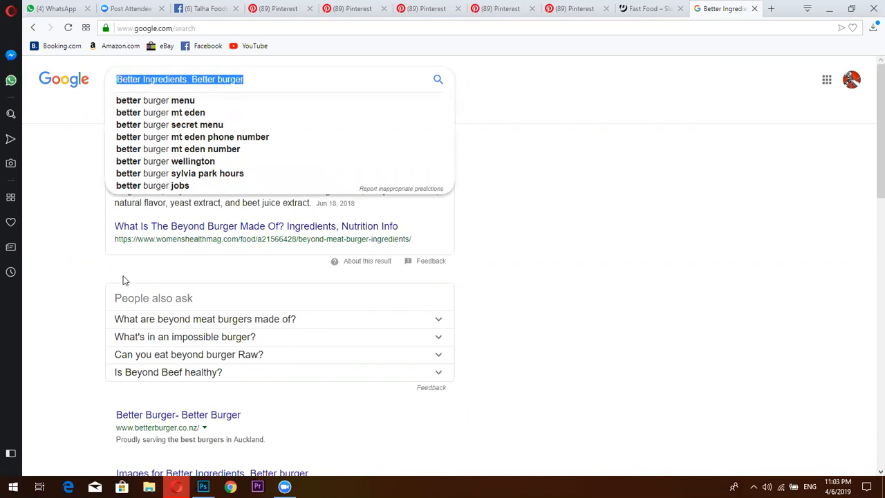
pyautogui.click(202, 486)
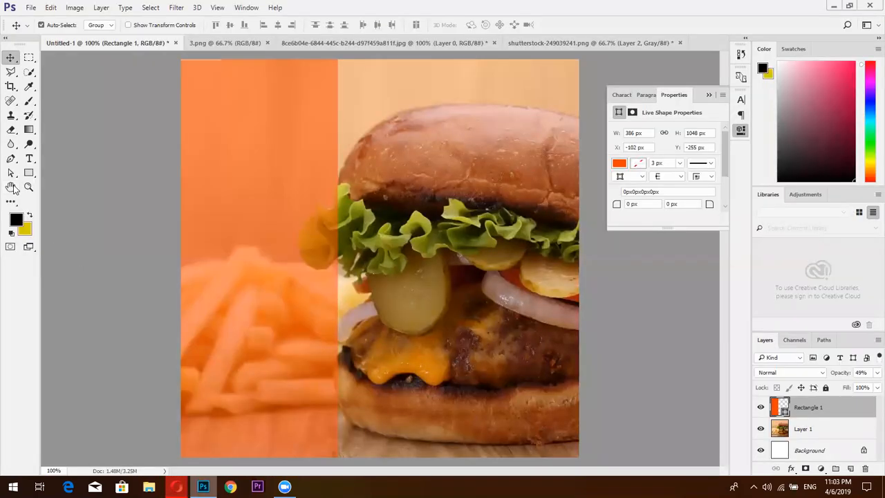
pyautogui.click(30, 159)
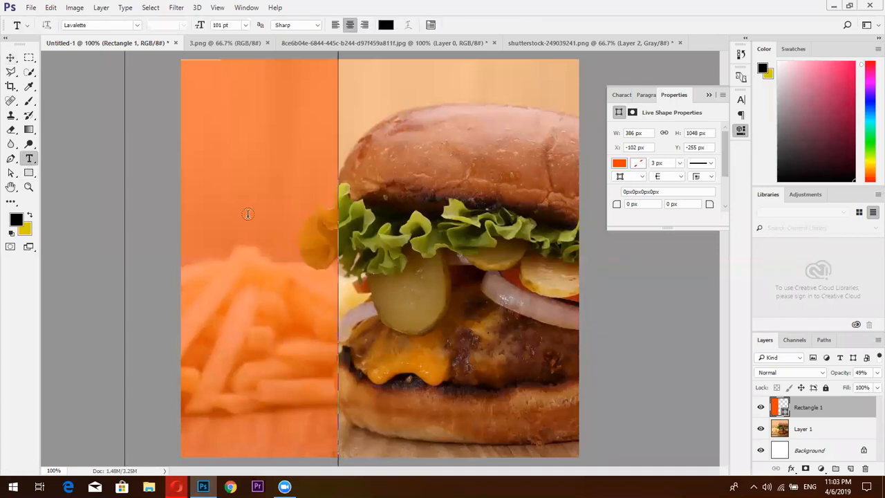
pyautogui.click(454, 195)
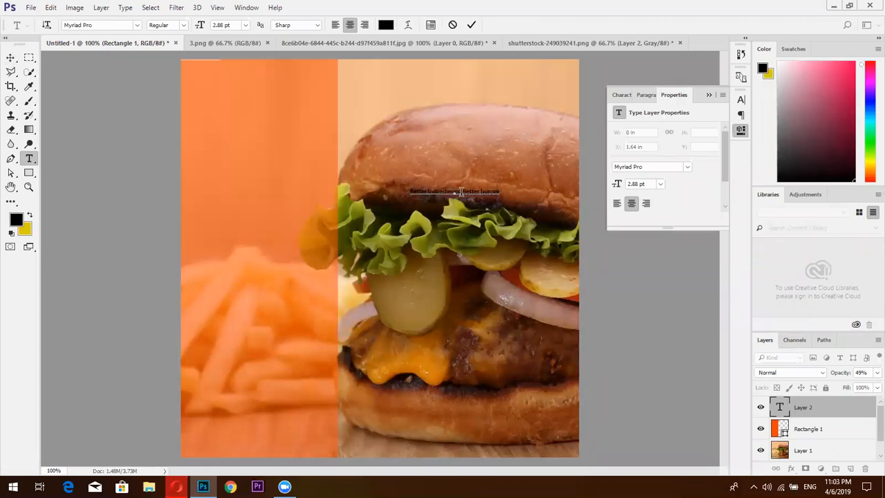
pyautogui.hotkey('ctrl', 'a')
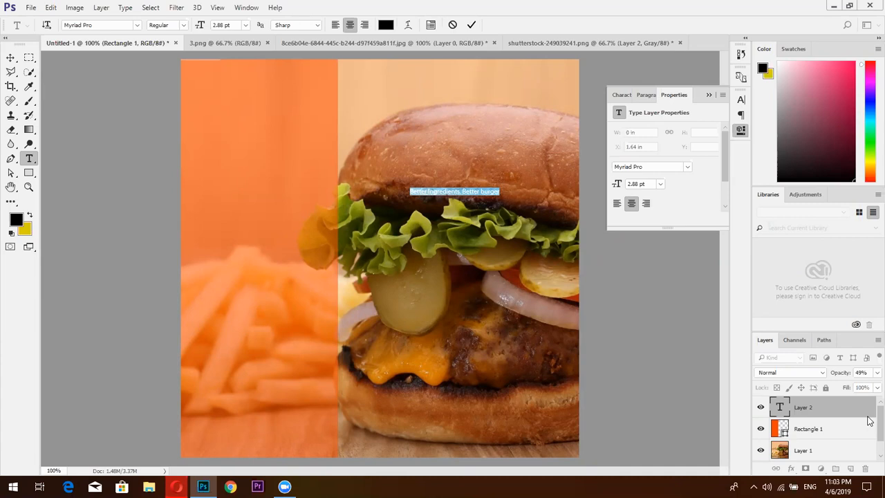
# Commit the tagline text and select the burger photo layer, Layer 1.
pyautogui.scroll(-1, 868, 433)
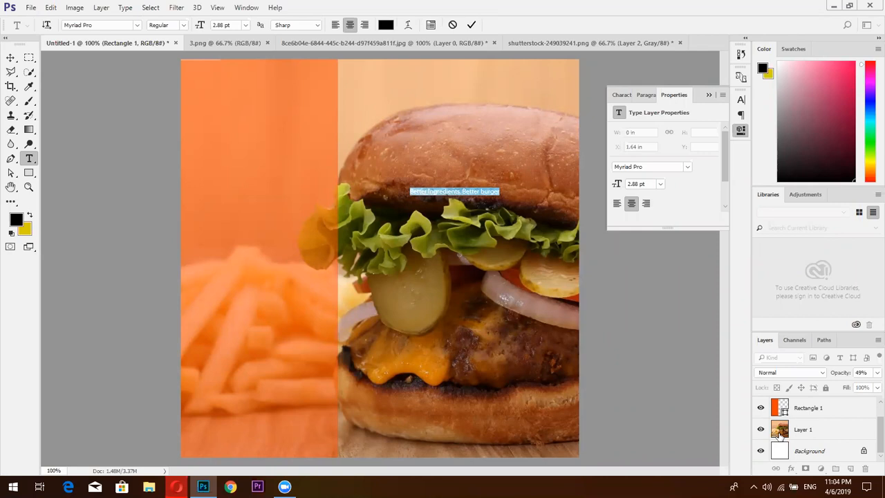
pyautogui.click(801, 456)
pyautogui.click(801, 456)
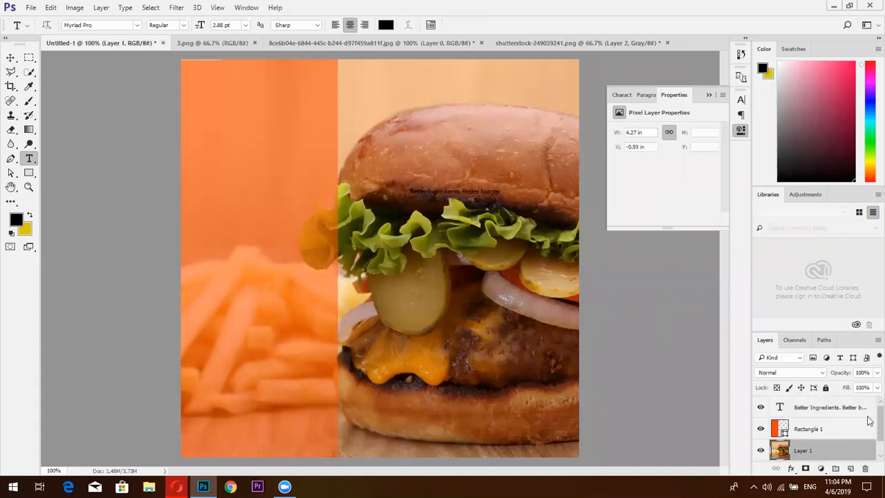
# Try to place the burger photo layer, Layer 1, from the layer list onto the canvas of the same document.
pyautogui.scroll(-1, 869, 432)
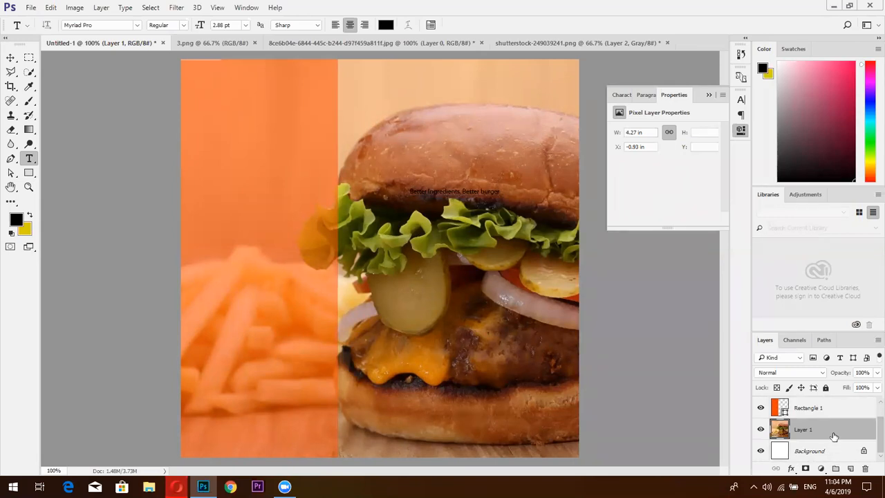
pyautogui.moveTo(834, 436); pyautogui.dragTo(614, 258)
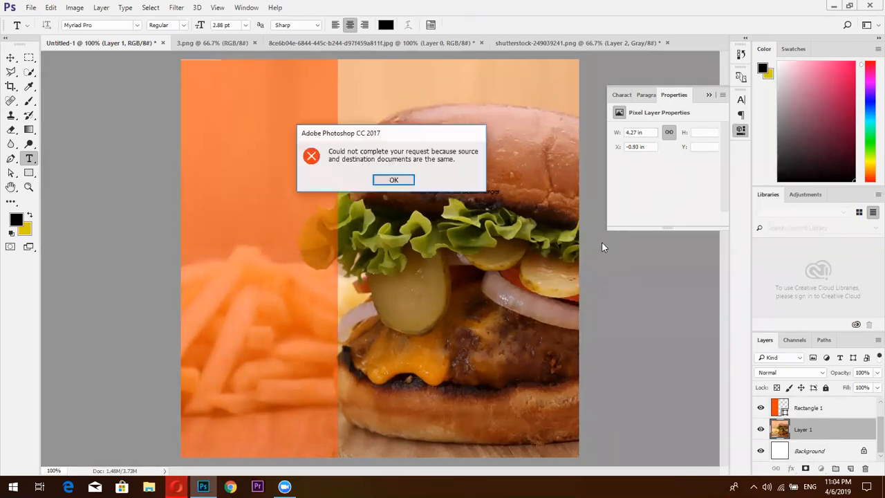
pyautogui.click(392, 179)
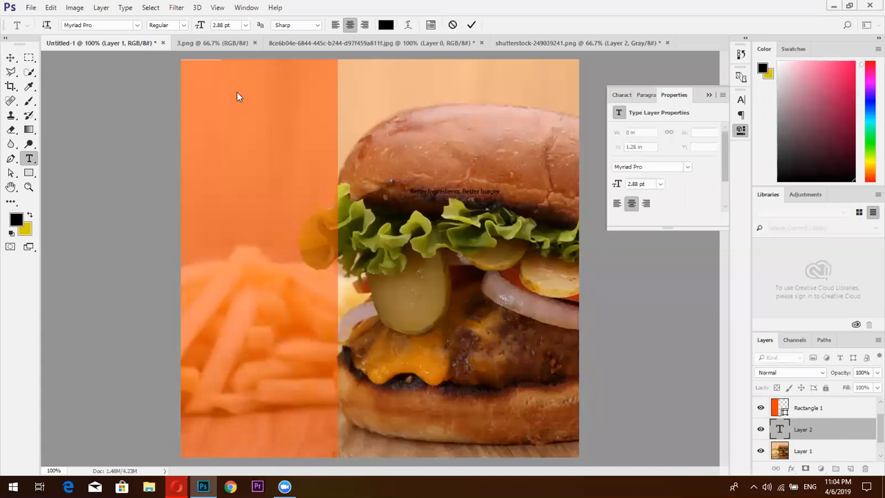
# Switch to the Move tool, view the source burger photo document, and reselect the burger photo layer, Layer 1, in Untitled-1.
pyautogui.click(10, 58)
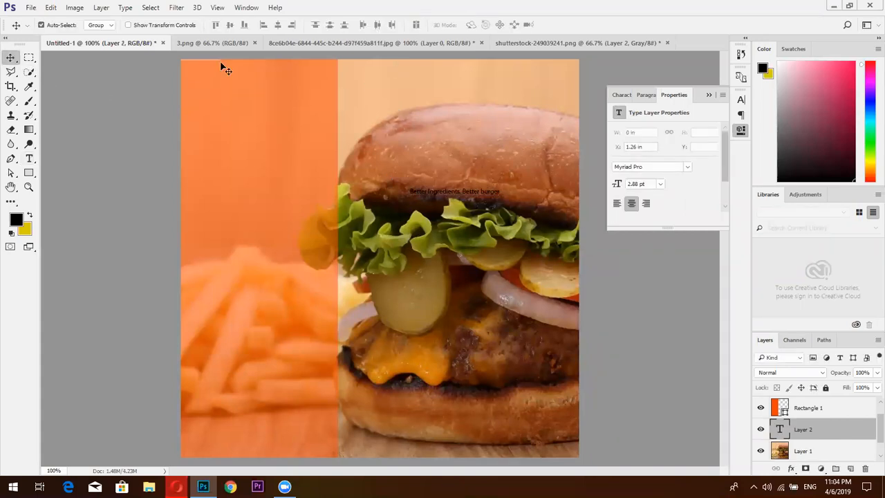
pyautogui.click(383, 44)
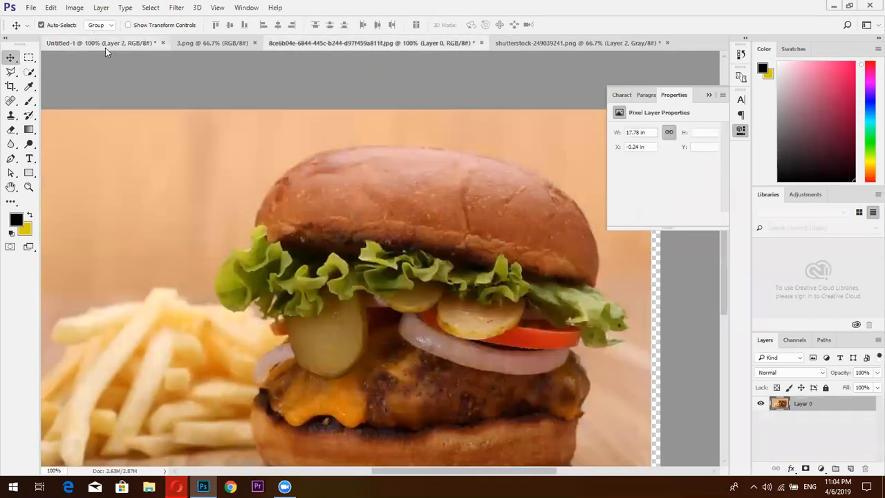
pyautogui.click(105, 48)
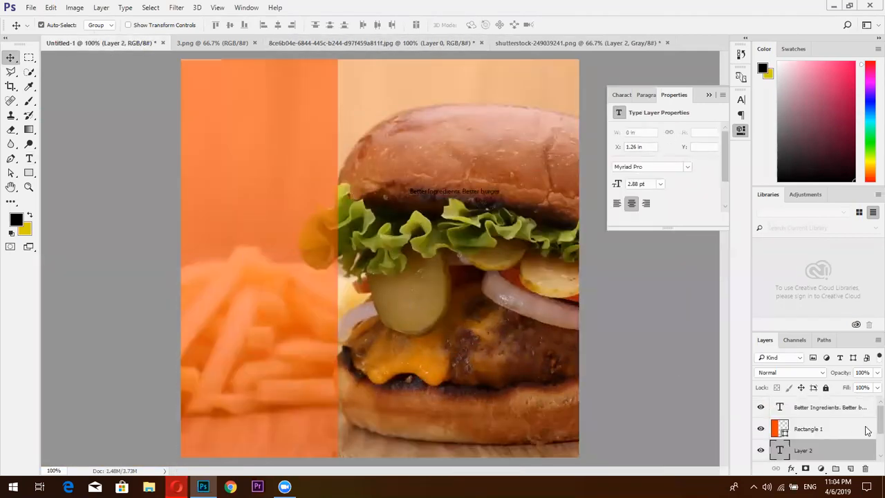
pyautogui.scroll(-1, 869, 443)
pyautogui.scroll(-1, 857, 441)
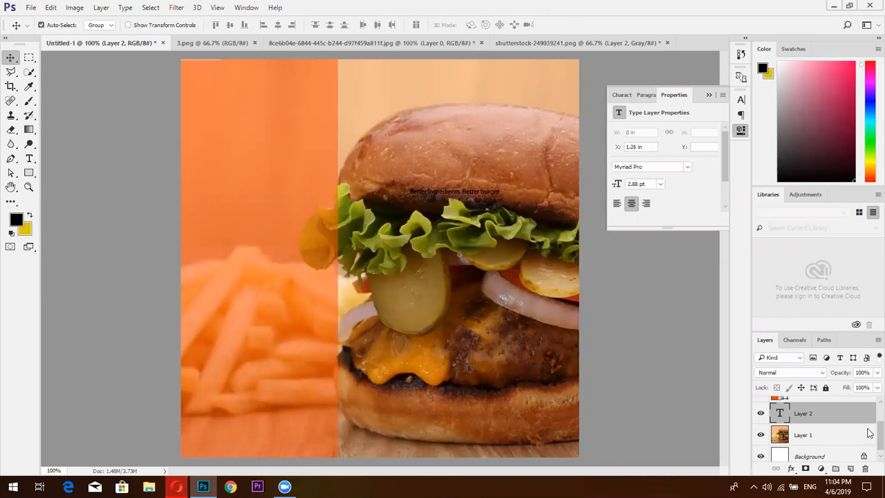
pyautogui.click(869, 432)
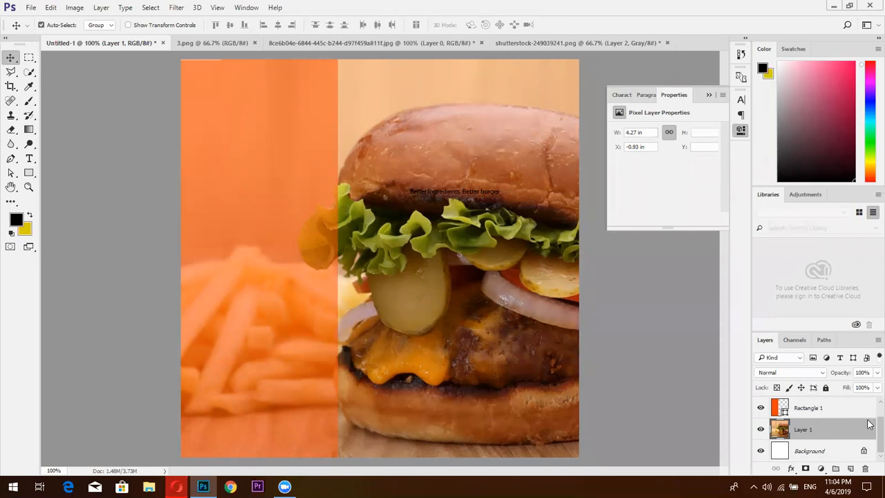
pyautogui.scroll(1, 869, 438)
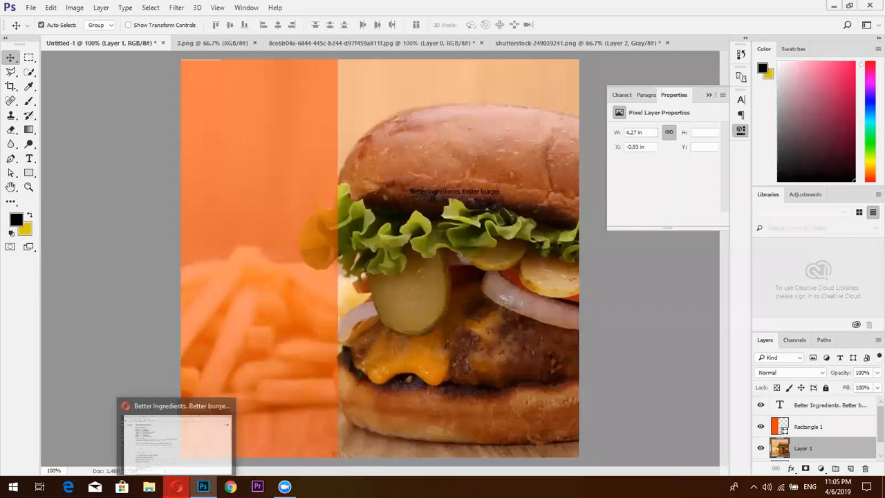
# Switch to Opera and open the stock image sites Shutterstock and freepik.com, each in a new tab.
pyautogui.click(176, 487)
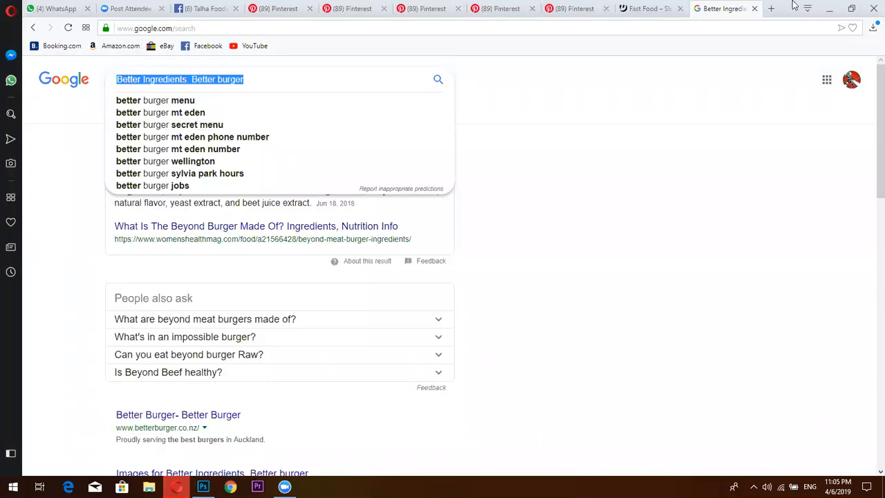
pyautogui.click(770, 9)
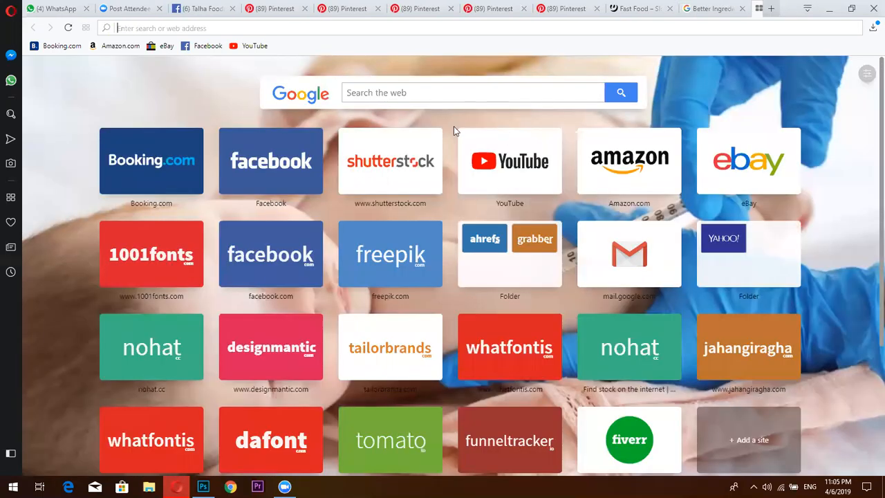
pyautogui.click(412, 162)
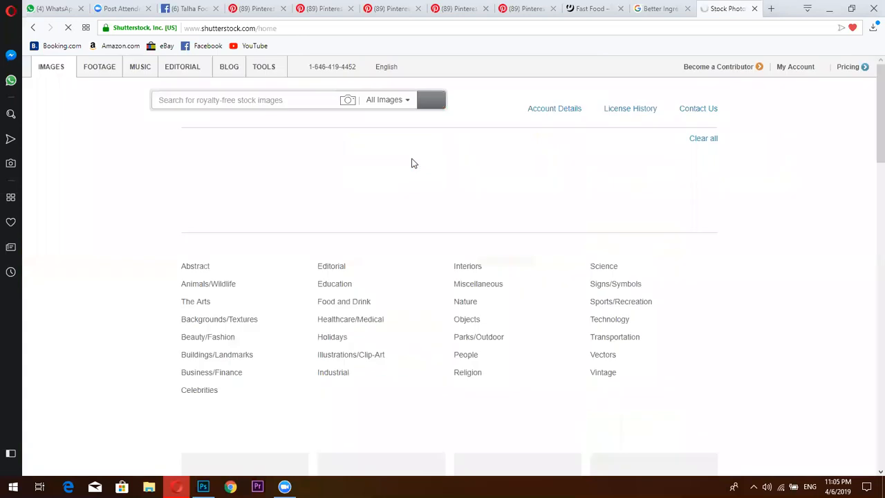
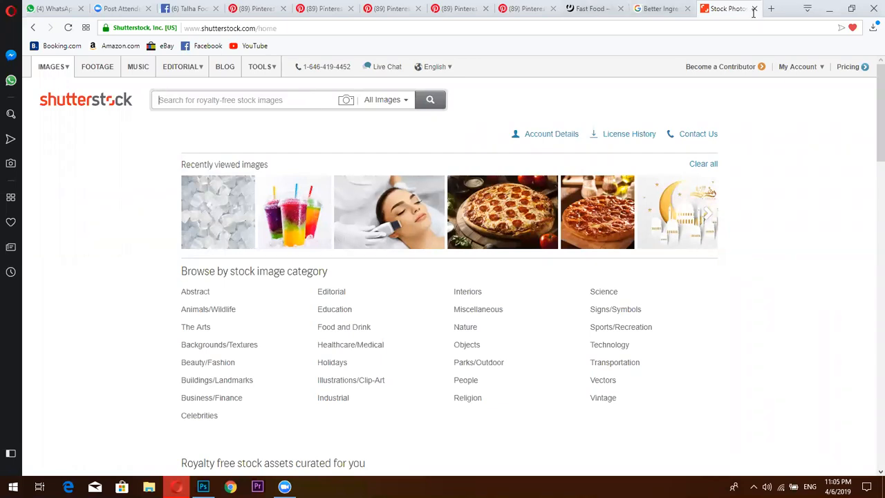
pyautogui.hotkey('ctrl', 't')
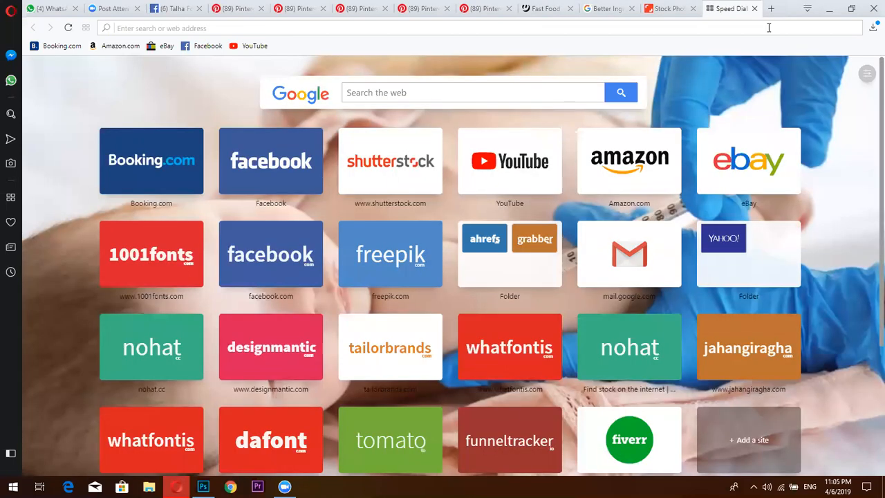
pyautogui.write('freepik.com')
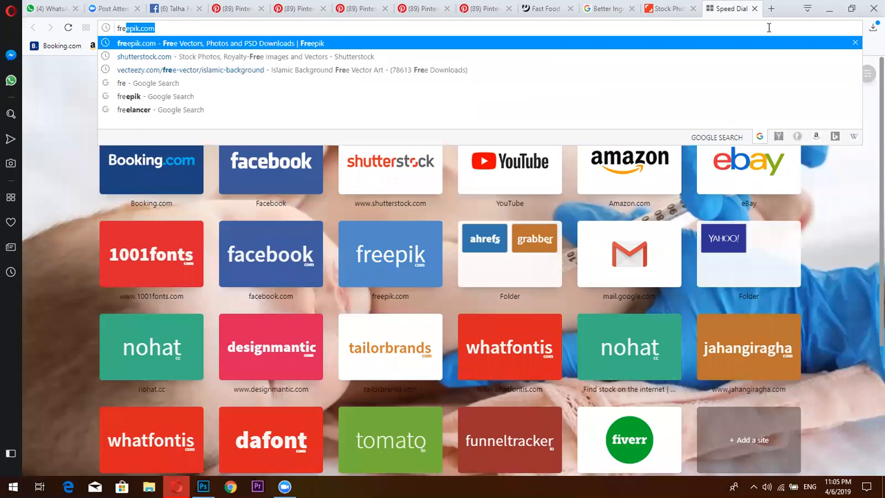
# Open freepik.com, search all resources for "burger" and browse the resulting images.
pyautogui.press('Return')
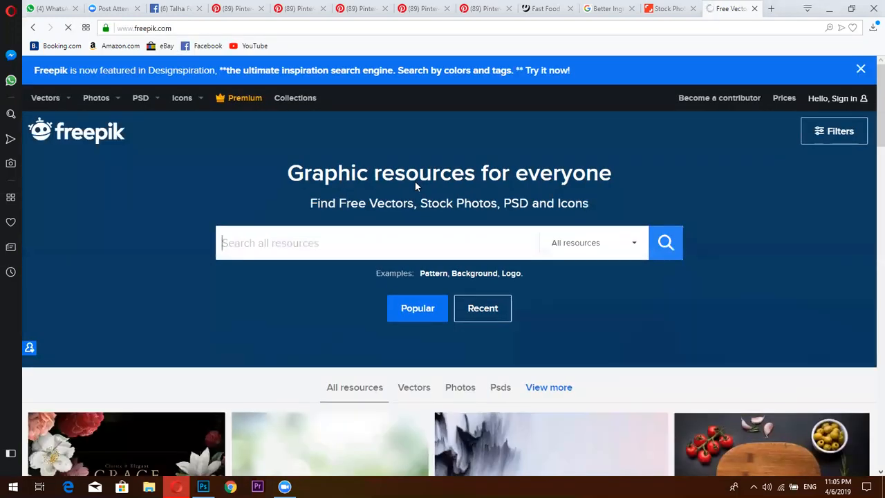
pyautogui.write('burg')
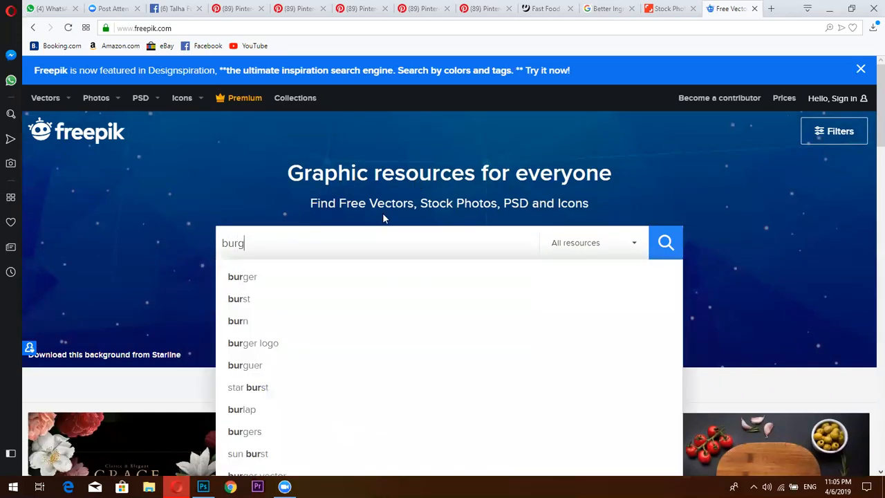
pyautogui.write('er')
pyautogui.press('Return')
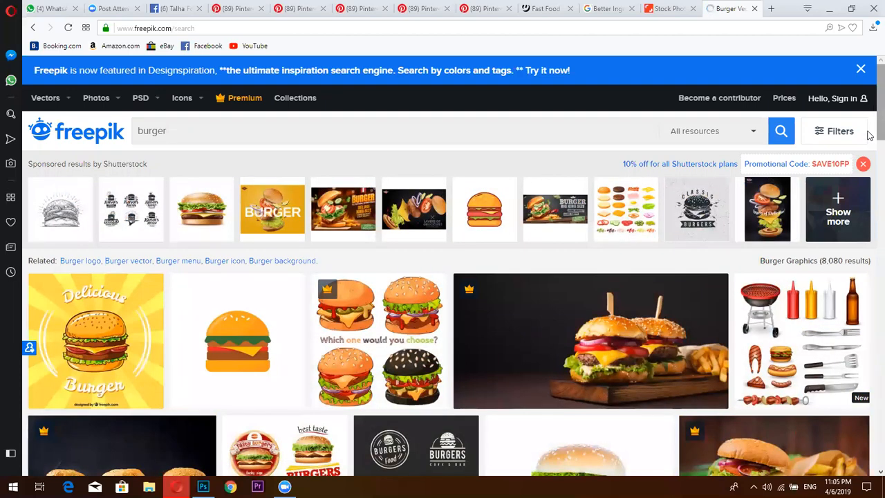
pyautogui.scroll(-4, 869, 176)
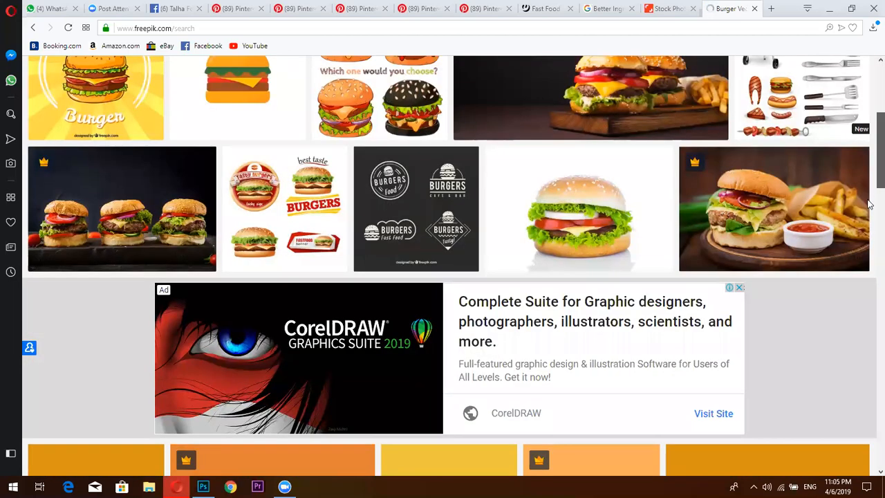
pyautogui.scroll(-2, 869, 208)
pyautogui.scroll(-1, 869, 219)
pyautogui.scroll(-1, 870, 245)
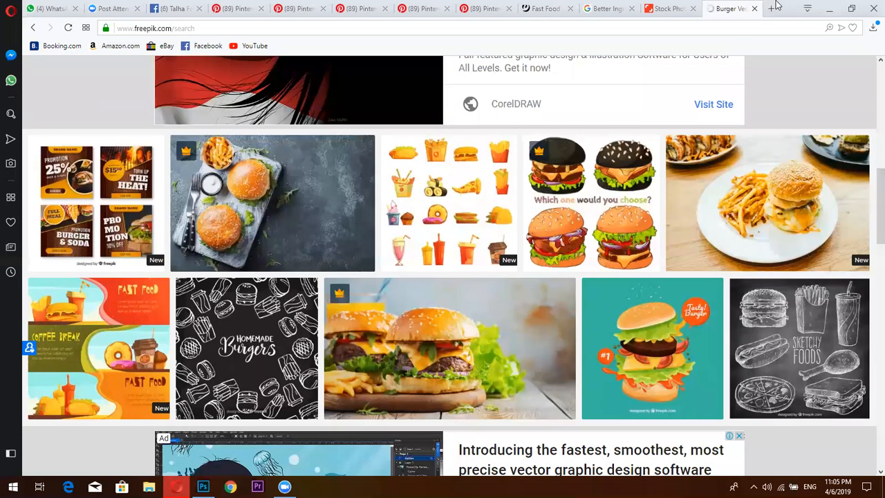
# Open Pixabay in a new browser tab and search its images for "burgers".
pyautogui.hotkey('ctrl', 't')
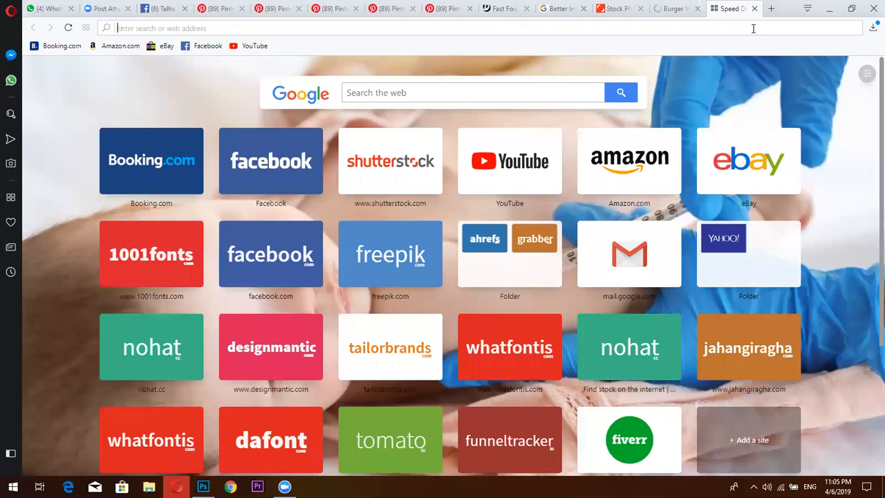
pyautogui.write('pixa')
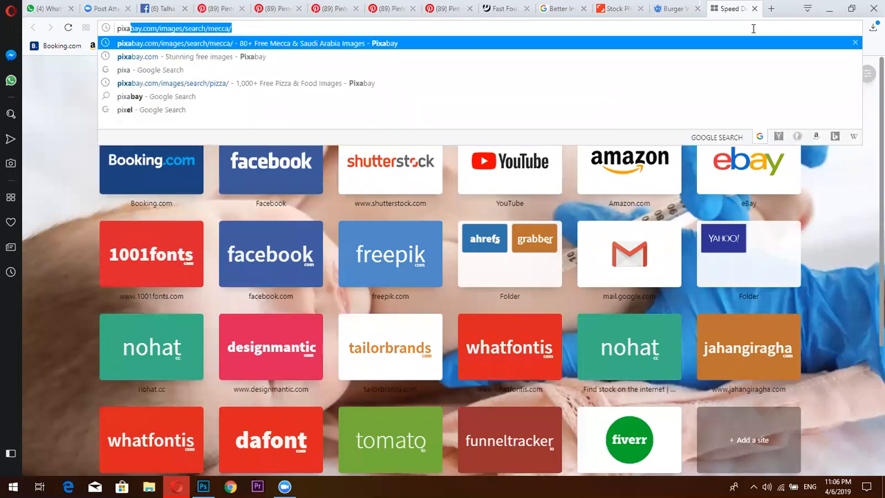
pyautogui.press('Return')
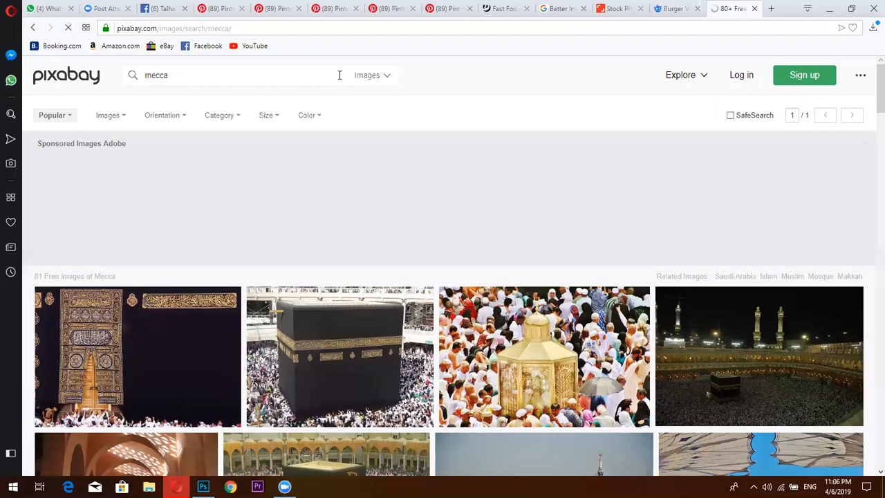
pyautogui.tripleClick(340, 75)
pyautogui.press('BackSpace')
pyautogui.write('bu')
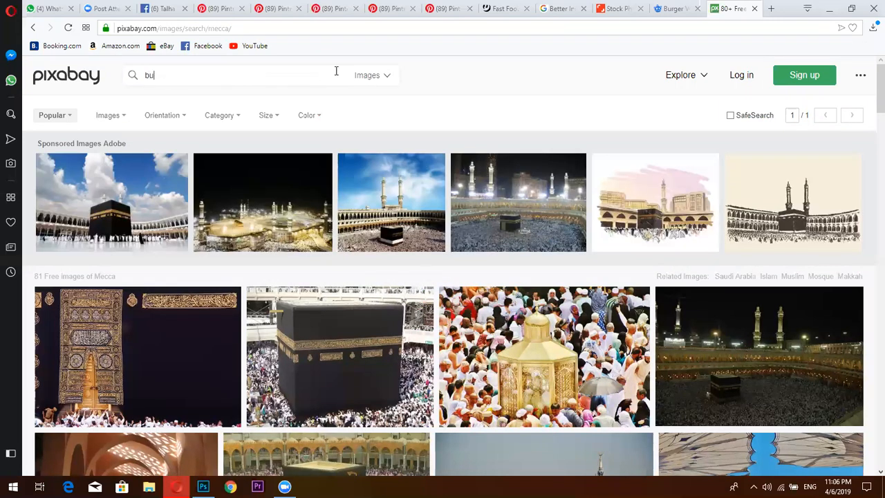
pyautogui.write('rg')
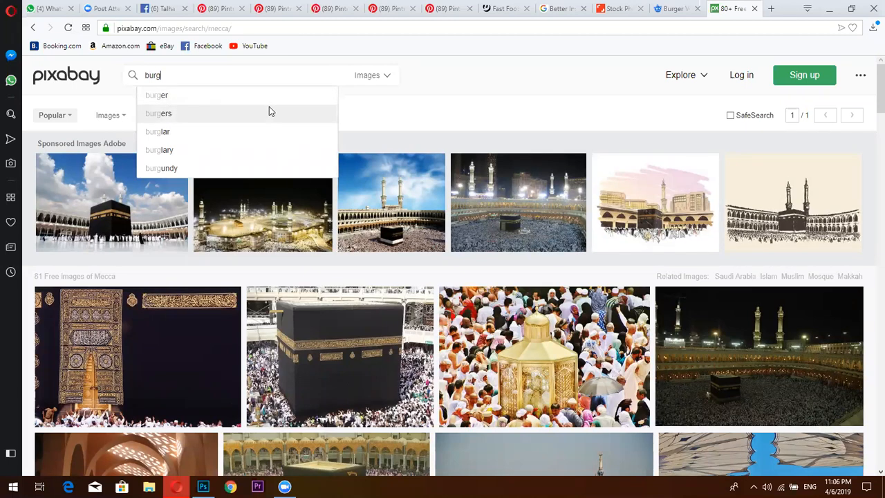
pyautogui.click(269, 112)
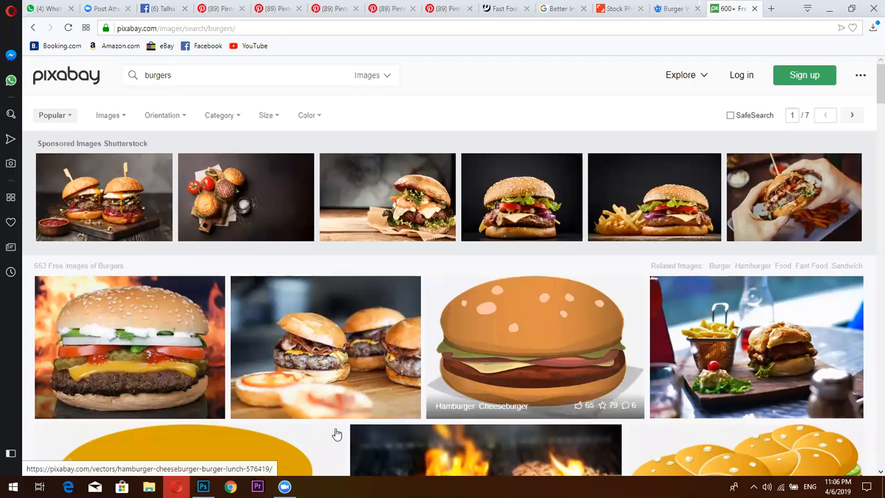
# Switch to Photoshop and bring up the burger and fries JPG document, fitted to the window.
pyautogui.click(207, 484)
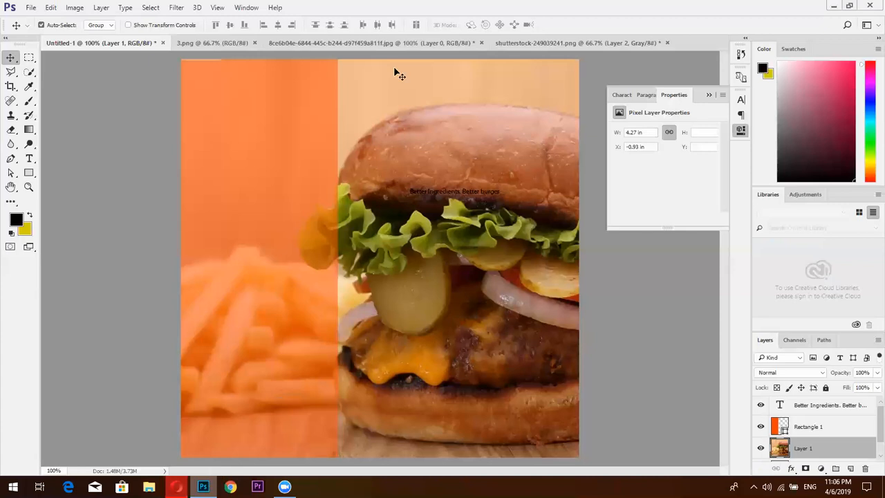
pyautogui.click(417, 48)
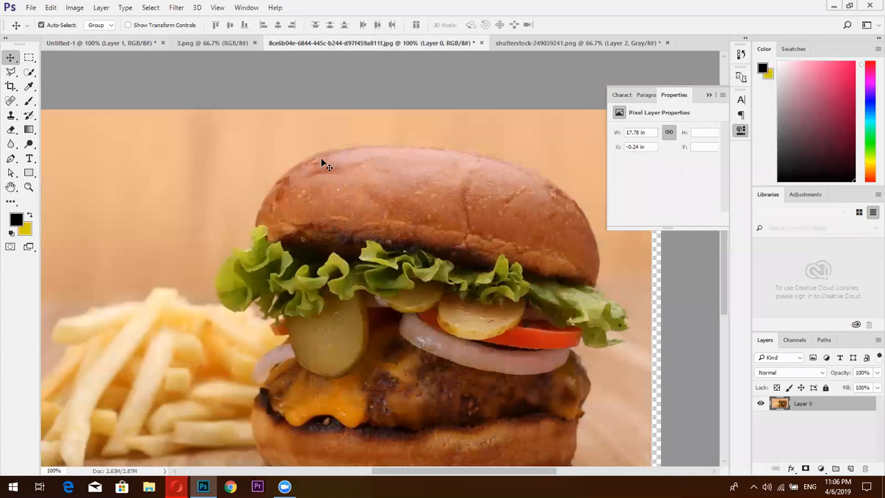
pyautogui.hotkey('ctrl', '0')
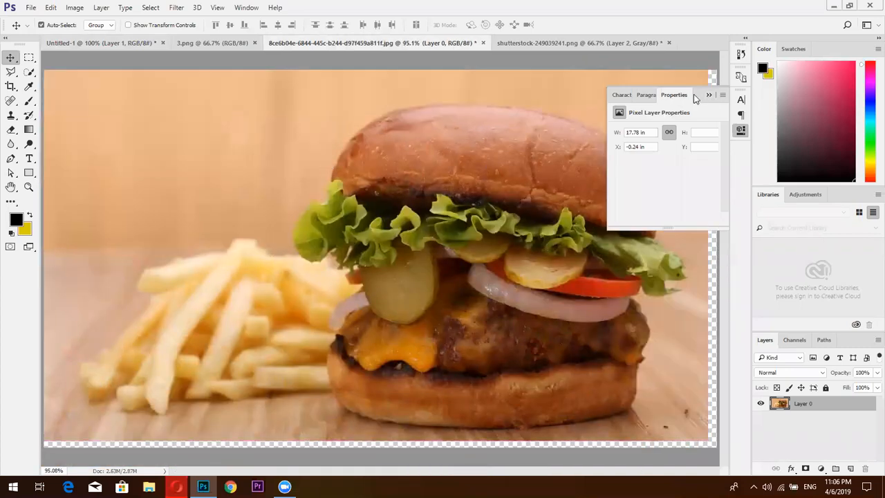
# Close the floating Properties panel and shift the burger photo to cover the transparent strips along the canvas's right and bottom edges.
pyautogui.moveTo(683, 94); pyautogui.dragTo(777, 42)
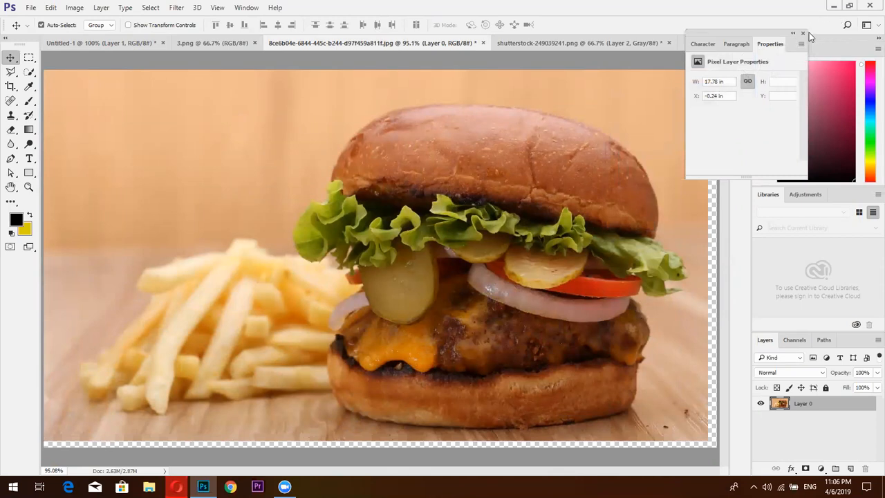
pyautogui.click(804, 33)
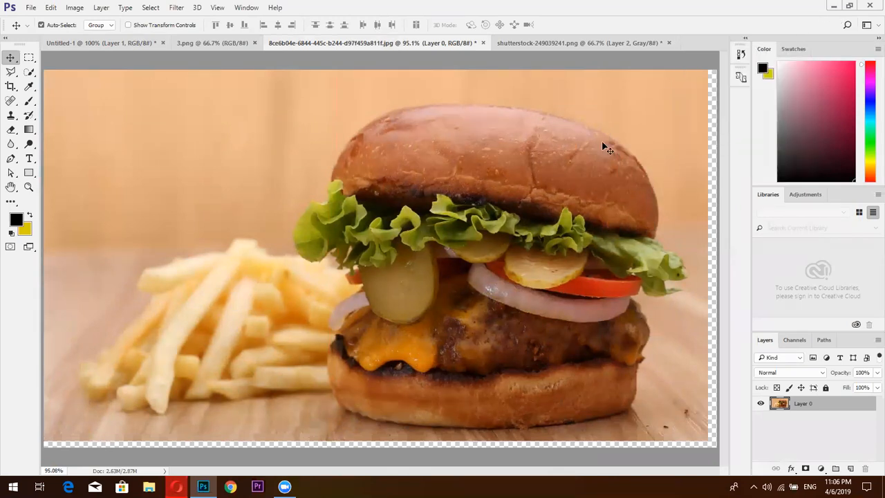
pyautogui.hotkey('shift', 'Right')
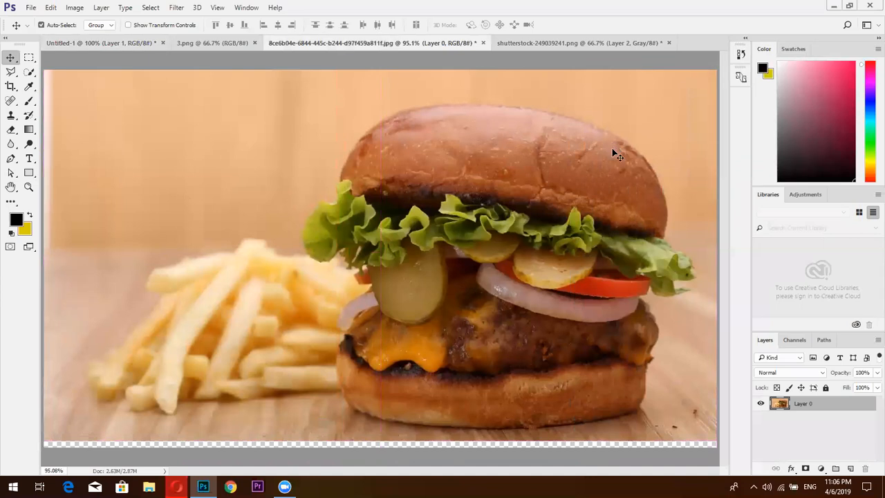
pyautogui.moveTo(599, 166)
pyautogui.mouseDown()
pyautogui.moveTo(600, 188)
pyautogui.moveTo(599, 177)
pyautogui.mouseUp()
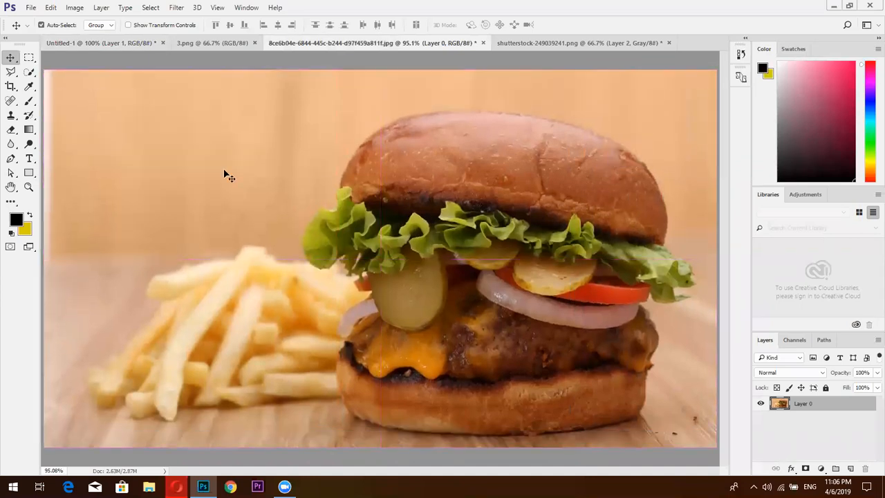
# Start a Quick Selection of the burger across the large pickle, the lettuce and the left end of the top bun.
pyautogui.click(28, 73)
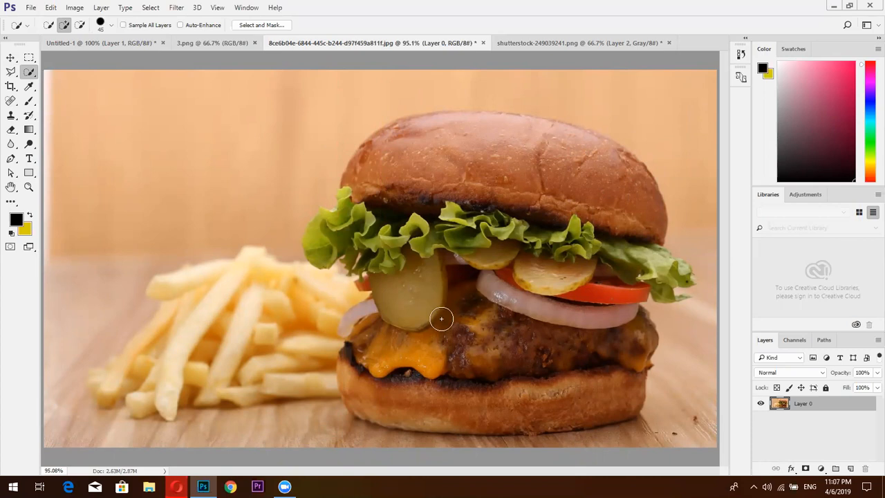
pyautogui.moveTo(423, 256)
pyautogui.mouseDown()
pyautogui.moveTo(380, 207)
pyautogui.moveTo(366, 223)
pyautogui.moveTo(380, 193)
pyautogui.moveTo(399, 182)
pyautogui.moveTo(384, 177)
pyautogui.moveTo(388, 148)
pyautogui.moveTo(403, 175)
pyautogui.mouseUp()
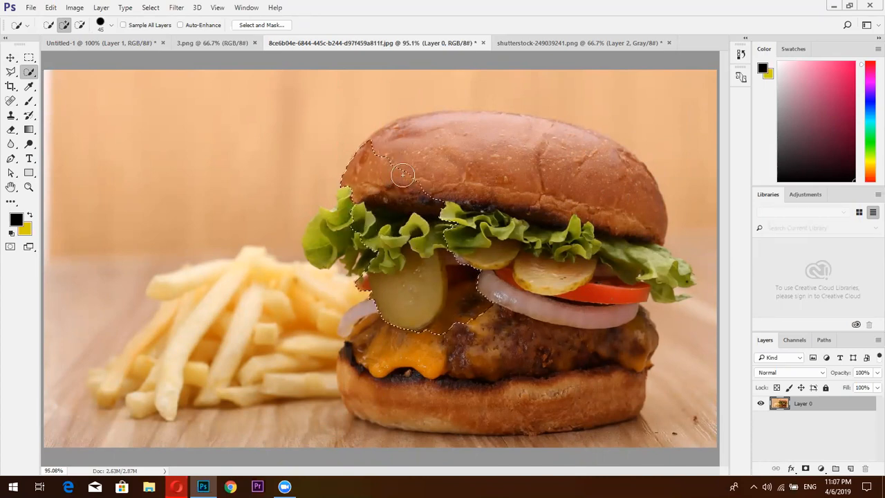
# Enlarge the Quick Selection brush to 400 px.
pyautogui.press(']')
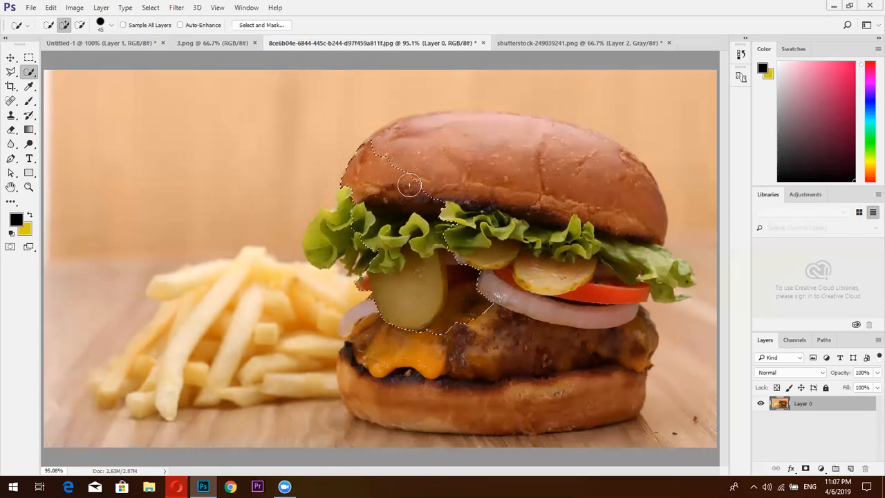
pyautogui.press(']')
pyautogui.press(']')
pyautogui.press(']')
pyautogui.press(']')
pyautogui.press(']')
pyautogui.press(']')
pyautogui.press(']')
pyautogui.press(']')
pyautogui.press(']')
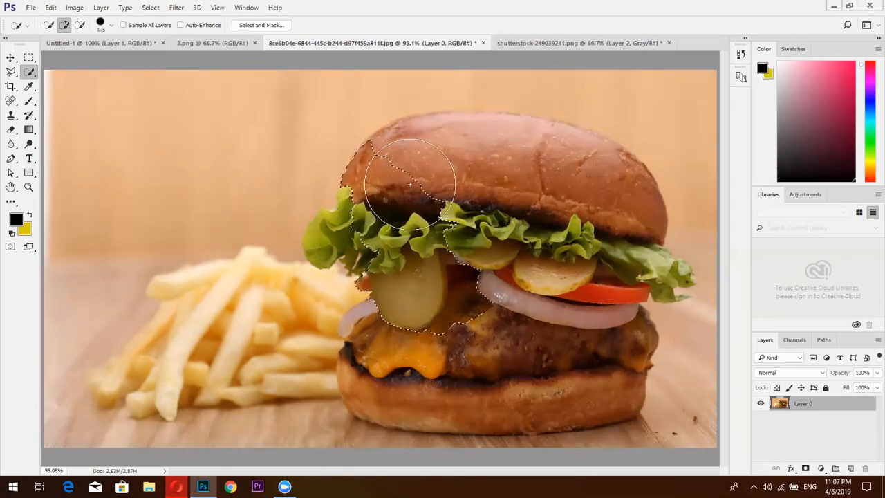
pyautogui.press(']')
pyautogui.press(']')
pyautogui.press(']')
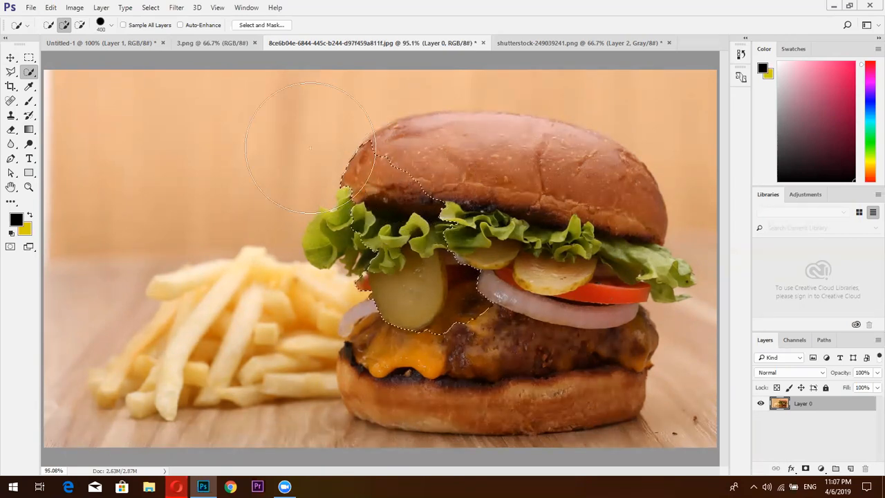
# Set the Quick Selection brush size to 100 px and extend the selection over the top bun, fillings, patty and bottom bun.
pyautogui.click(27, 27)
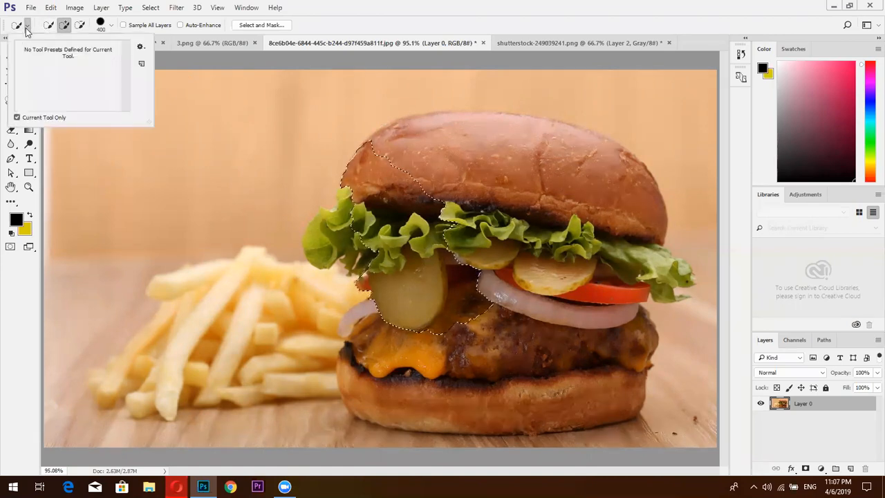
pyautogui.click(62, 26)
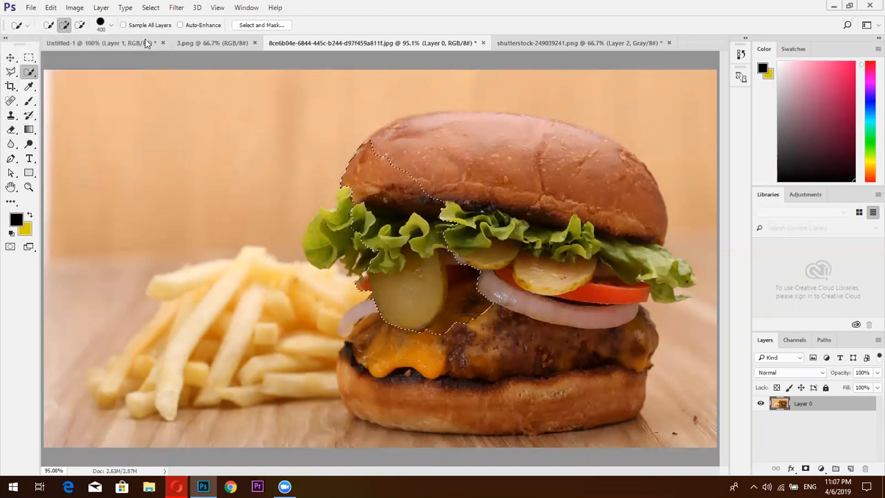
pyautogui.click(111, 26)
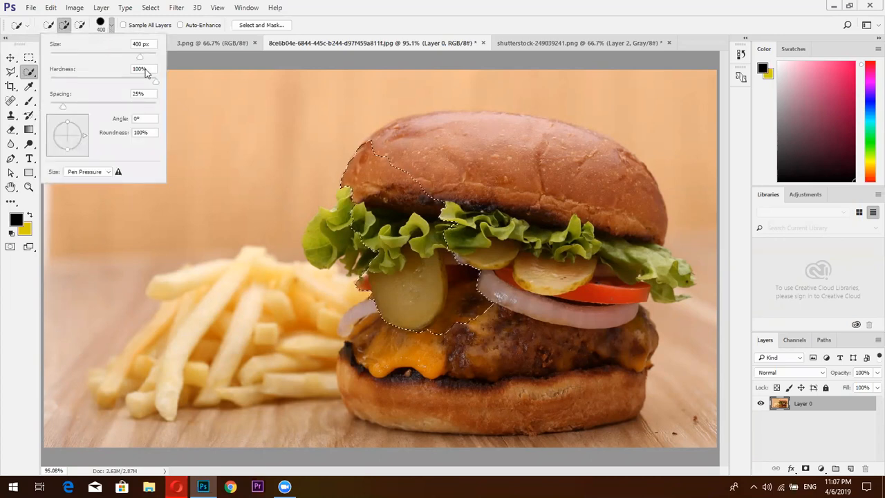
pyautogui.moveTo(95, 58)
pyautogui.mouseDown()
pyautogui.moveTo(136, 58)
pyautogui.moveTo(90, 60)
pyautogui.mouseUp()
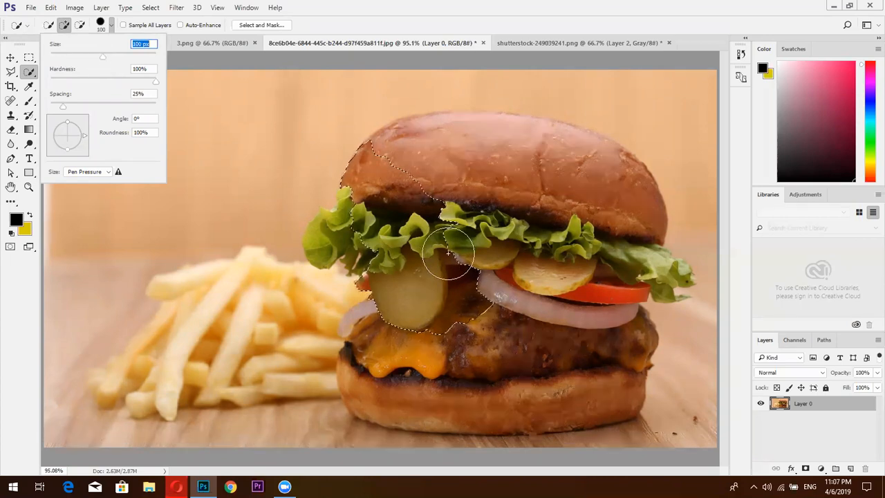
pyautogui.moveTo(454, 190)
pyautogui.mouseDown()
pyautogui.moveTo(451, 171)
pyautogui.moveTo(419, 146)
pyautogui.moveTo(470, 139)
pyautogui.moveTo(457, 138)
pyautogui.mouseUp()
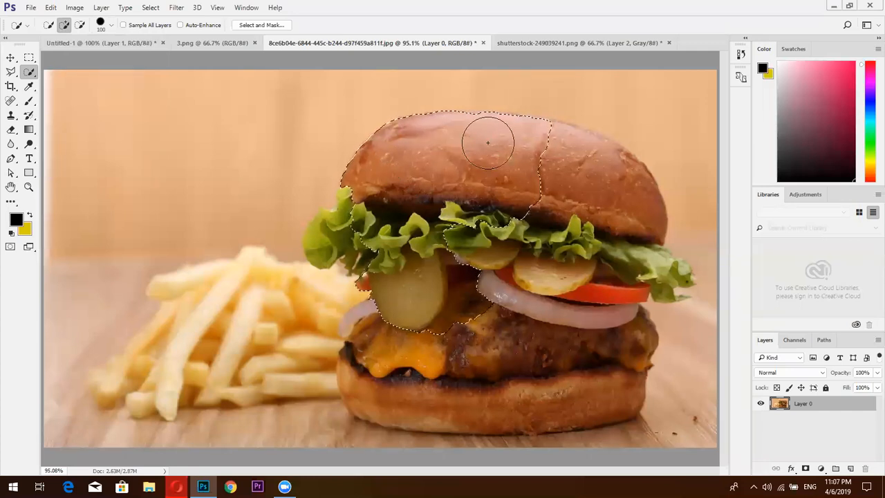
pyautogui.moveTo(537, 145)
pyautogui.mouseDown()
pyautogui.moveTo(557, 141)
pyautogui.moveTo(618, 173)
pyautogui.moveTo(621, 235)
pyautogui.moveTo(594, 336)
pyautogui.moveTo(577, 345)
pyautogui.moveTo(567, 375)
pyautogui.moveTo(470, 388)
pyautogui.moveTo(395, 379)
pyautogui.moveTo(595, 446)
pyautogui.moveTo(642, 450)
pyautogui.mouseUp()
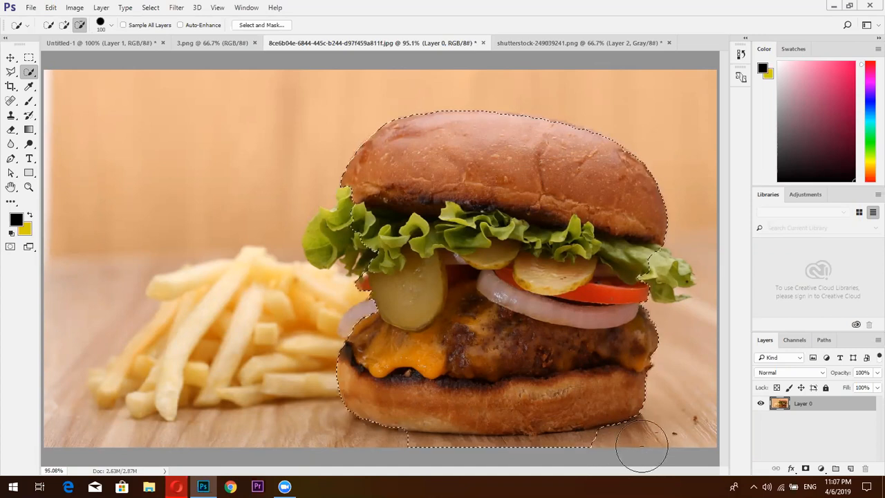
# Subtract the tabletop beneath the bottom bun from the selection and add the onion and lettuce on the burger's left side.
pyautogui.moveTo(553, 459); pyautogui.dragTo(411, 464)
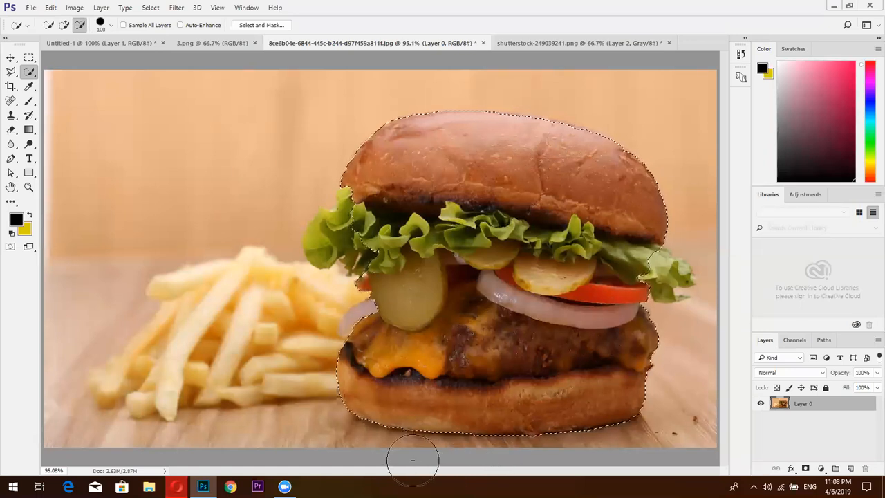
pyautogui.click(375, 332)
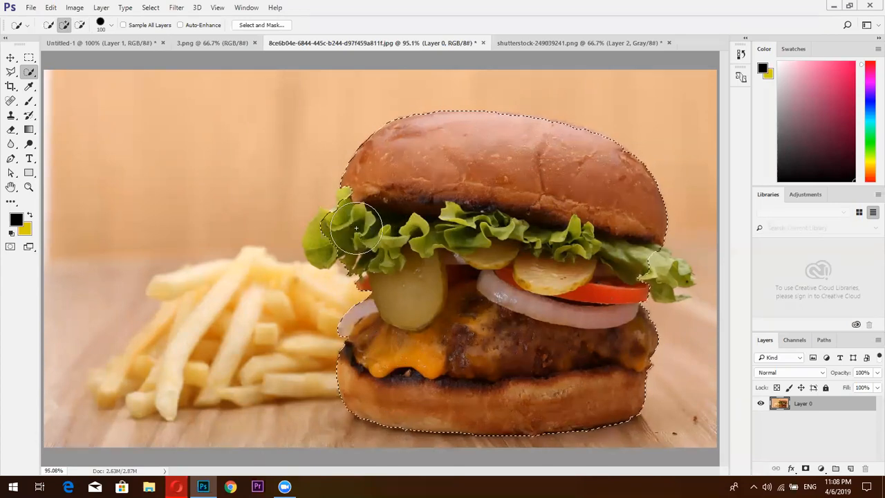
pyautogui.moveTo(338, 235); pyautogui.dragTo(395, 220)
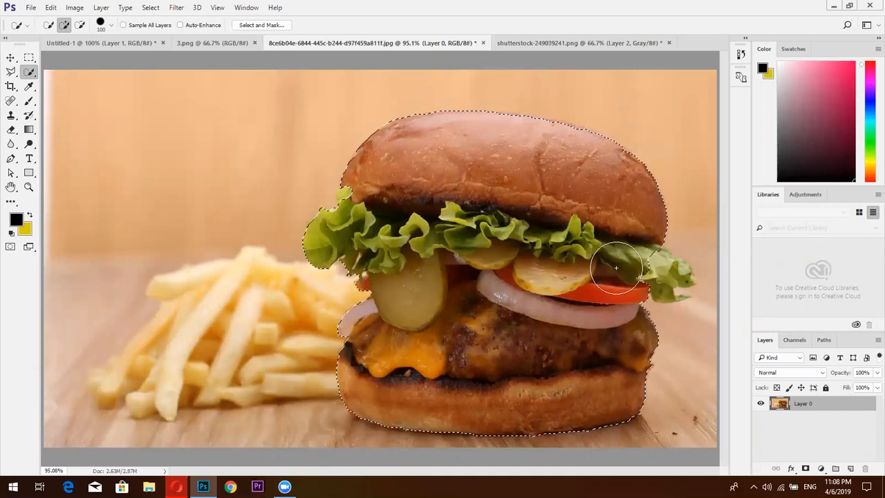
# Reduce the Quick Selection brush to 30 px and add the lettuce tip on the burger's right side to the selection.
pyautogui.moveTo(629, 265)
pyautogui.mouseDown()
pyautogui.moveTo(636, 258)
pyautogui.moveTo(601, 258)
pyautogui.mouseUp()
pyautogui.moveTo(533, 182); pyautogui.dragTo(534, 186)
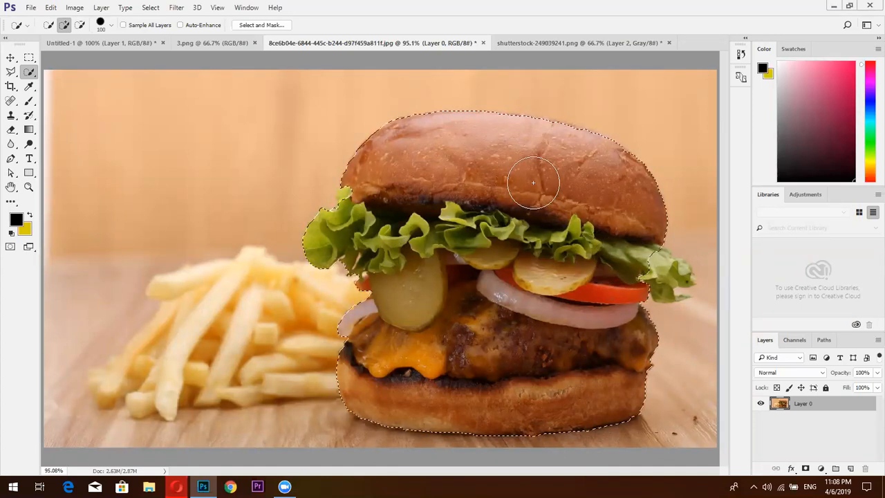
pyautogui.press('[')
pyautogui.press('[')
pyautogui.press('[')
pyautogui.click(669, 278)
pyautogui.press('[')
pyautogui.press('[')
pyautogui.press('[')
pyautogui.press('[')
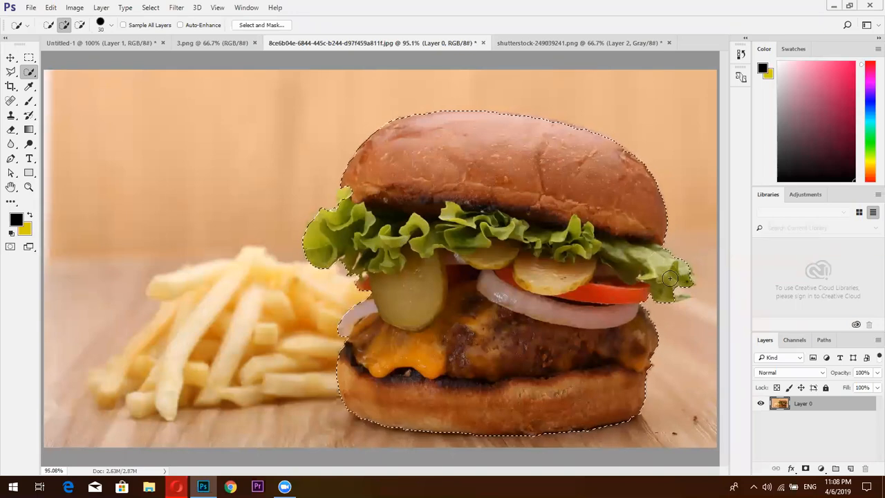
pyautogui.click(685, 273)
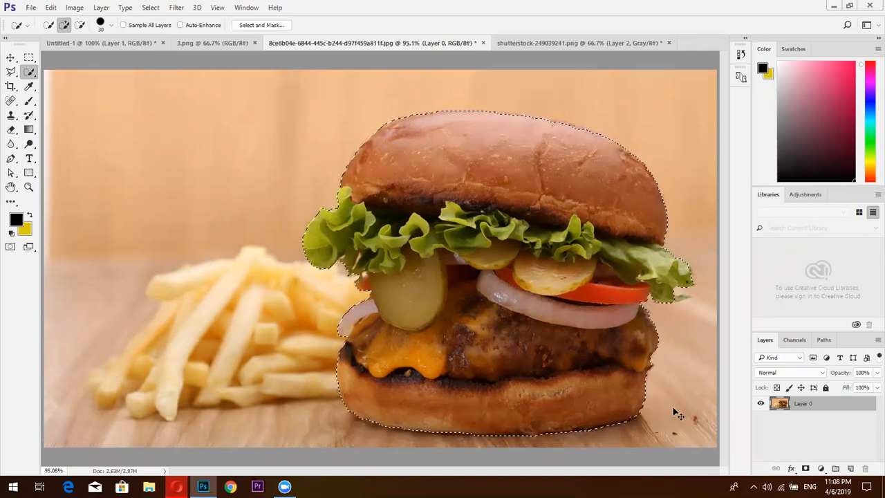
# Try copying the selected burger to a new layer with the original photo layer hidden, and undo it.
pyautogui.hotkey('ctrl', 'j')
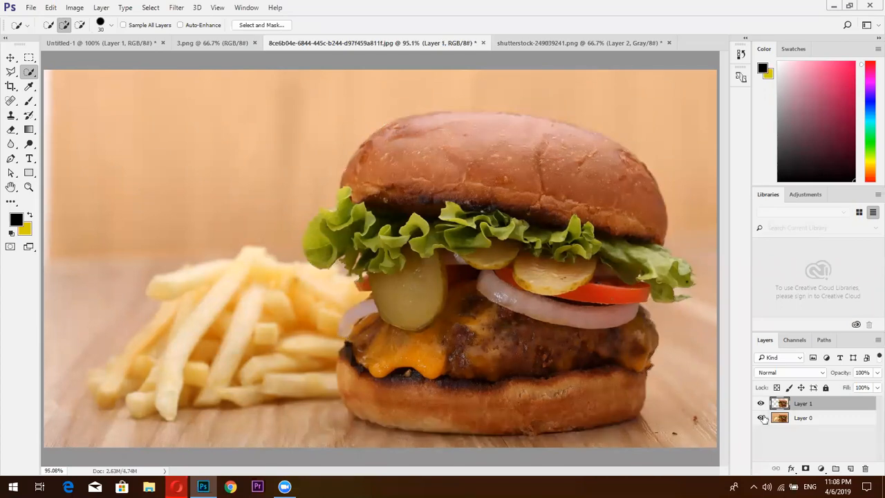
pyautogui.click(760, 418)
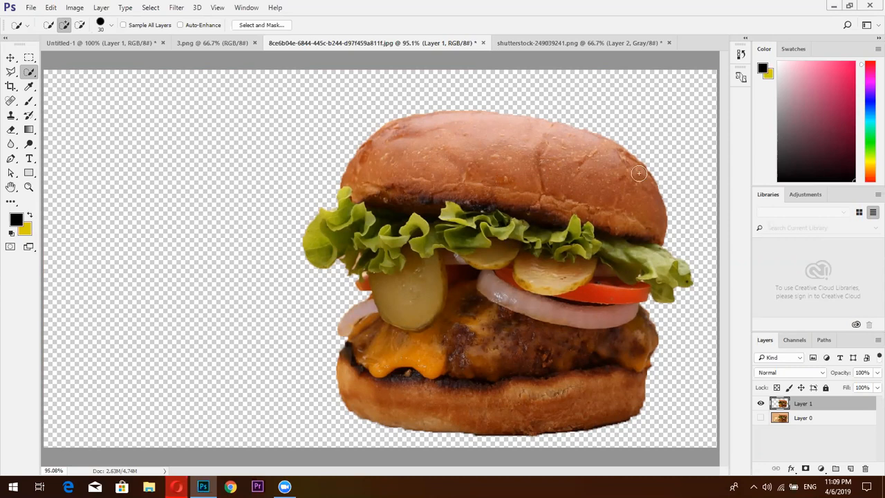
pyautogui.hotkey('ctrl', 'z')
pyautogui.hotkey('ctrl', 'z')
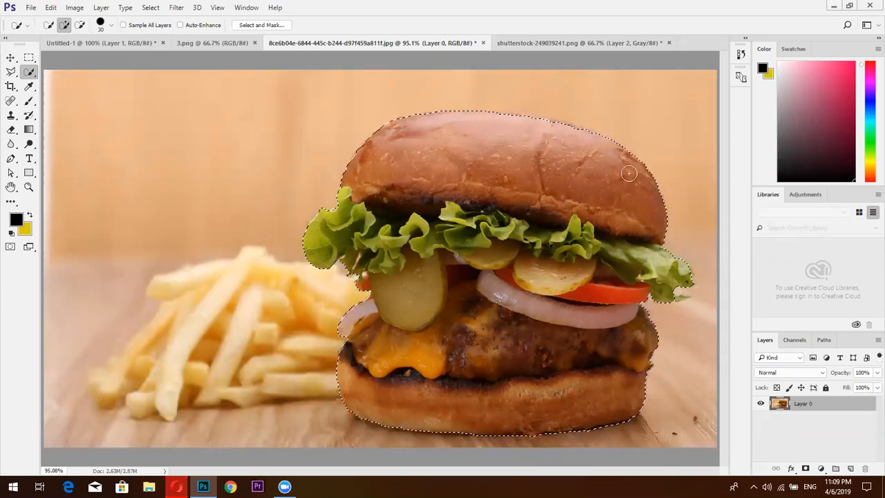
# Try Deselect and Select Inverse on the burger selection, restoring the selection around the burger after each.
pyautogui.rightClick(569, 180)
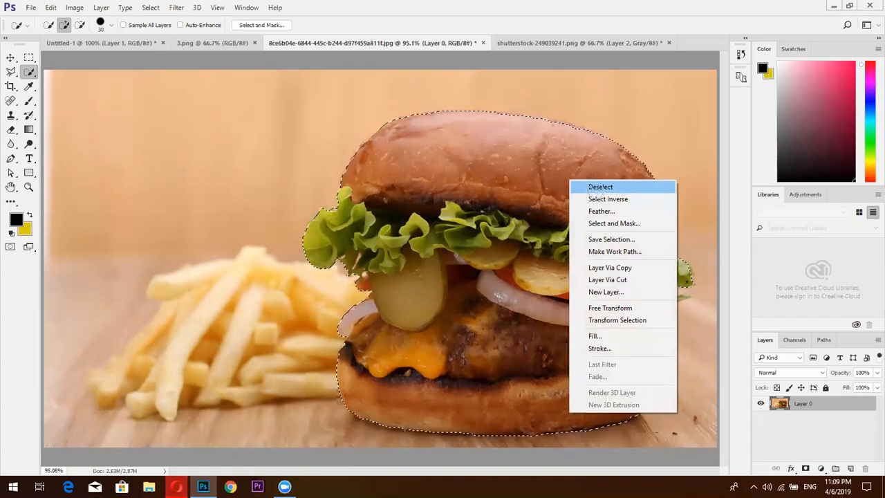
pyautogui.click(595, 188)
pyautogui.hotkey('ctrl', 'z')
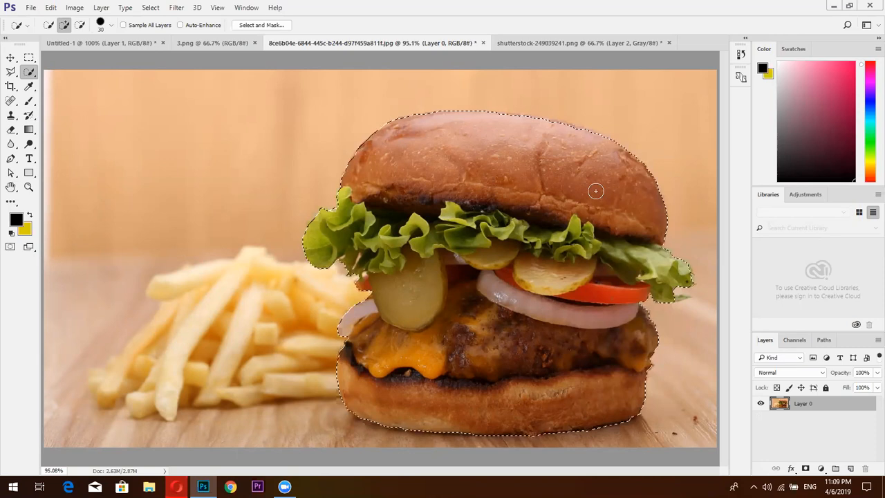
pyautogui.hotkey('ctrl', 'd')
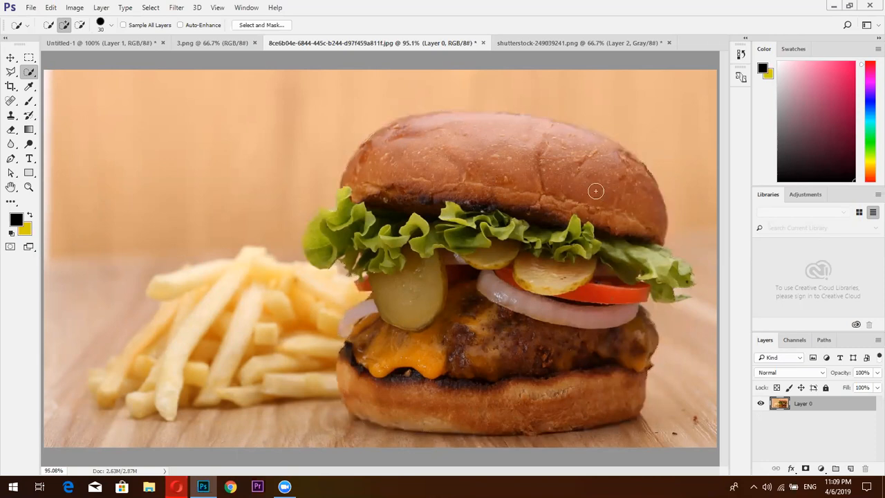
pyautogui.hotkey('ctrl', 'z')
pyautogui.rightClick(595, 191)
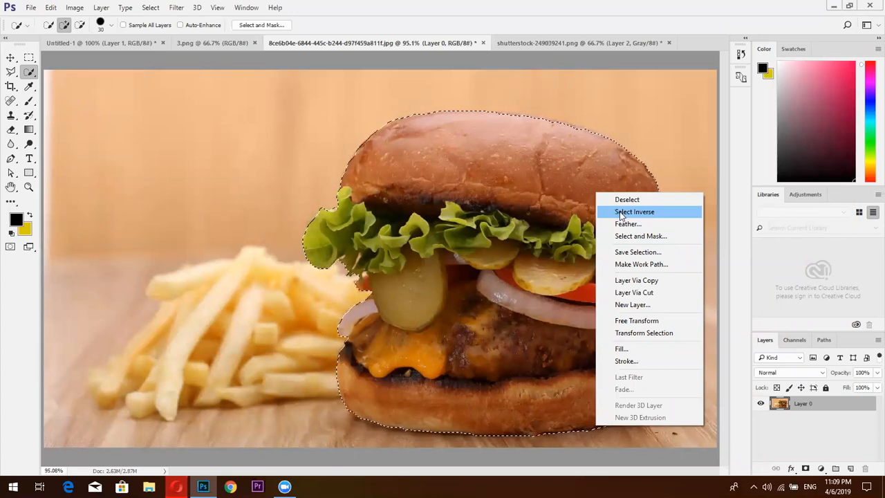
pyautogui.click(620, 211)
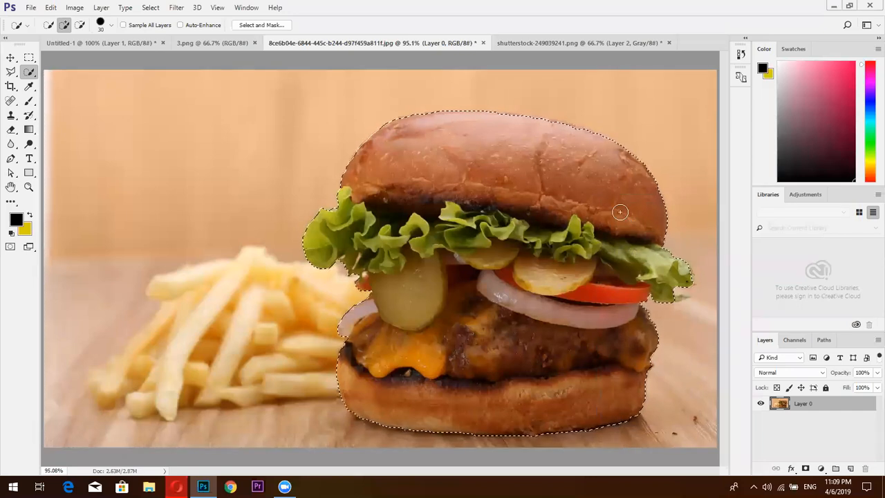
# Try Layer Via Copy on the burger selection with the original photo hidden, and undo back to the selection.
pyautogui.rightClick(621, 213)
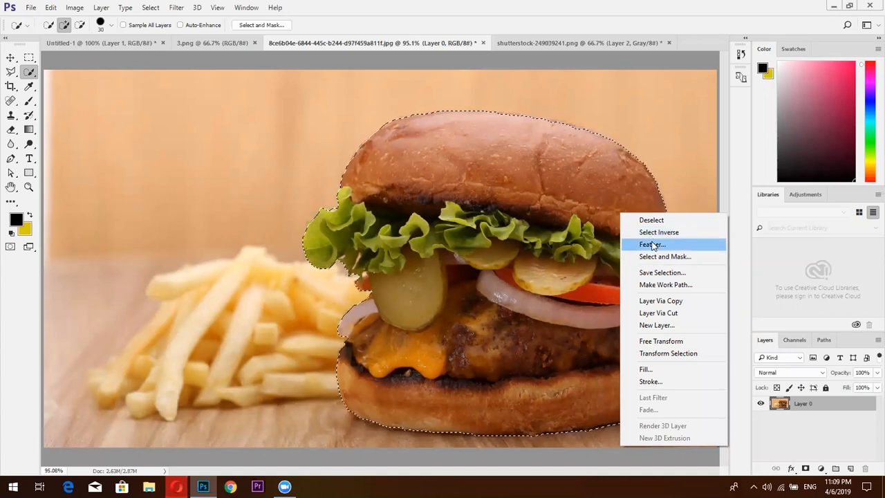
pyautogui.click(653, 302)
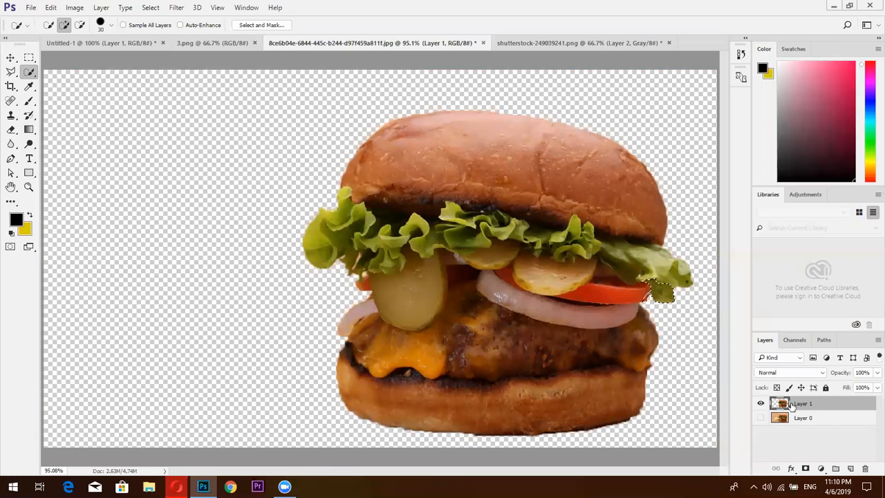
pyautogui.hotkey('ctrl', 'd')
pyautogui.hotkey('ctrl', 'z')
pyautogui.hotkey('ctrl', 'z')
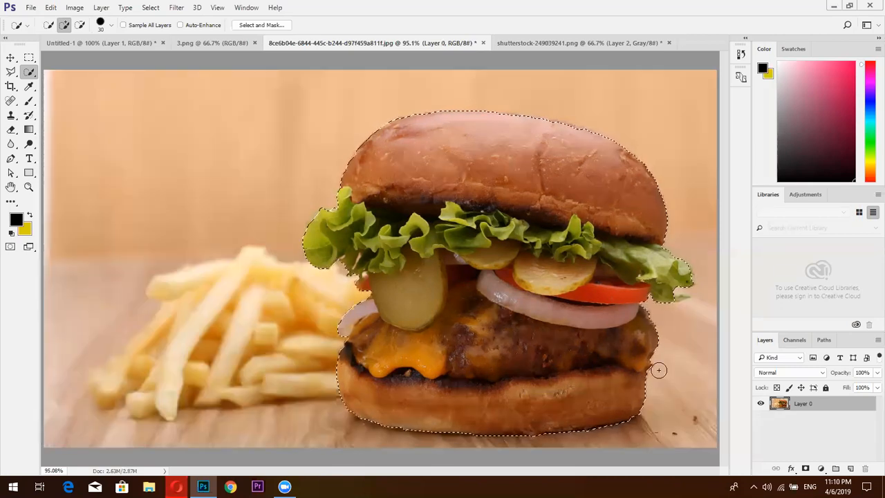
# Try Layer Via Cut on the selected burger, view each layer on its own, and return to the single photo layer.
pyautogui.rightClick(532, 239)
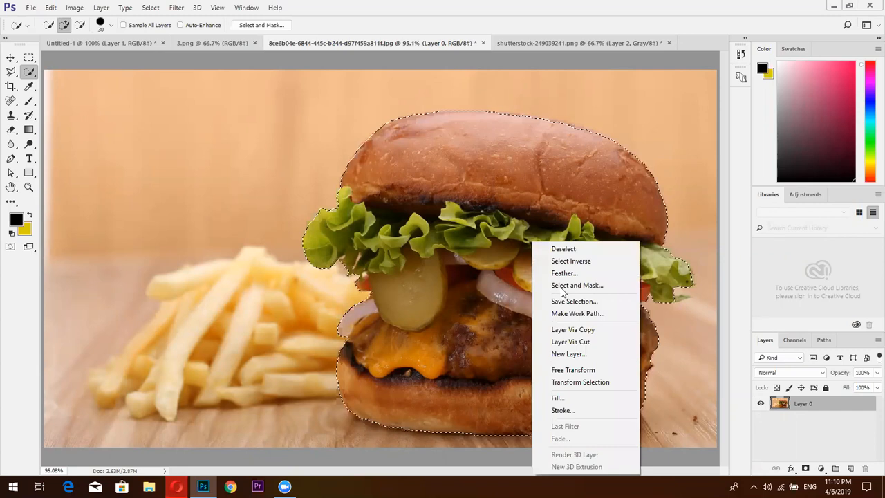
pyautogui.click(570, 342)
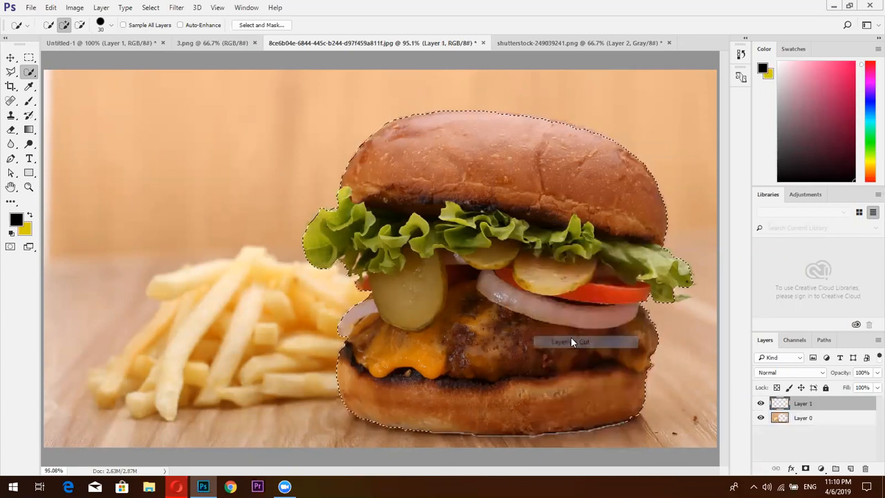
pyautogui.click(762, 419)
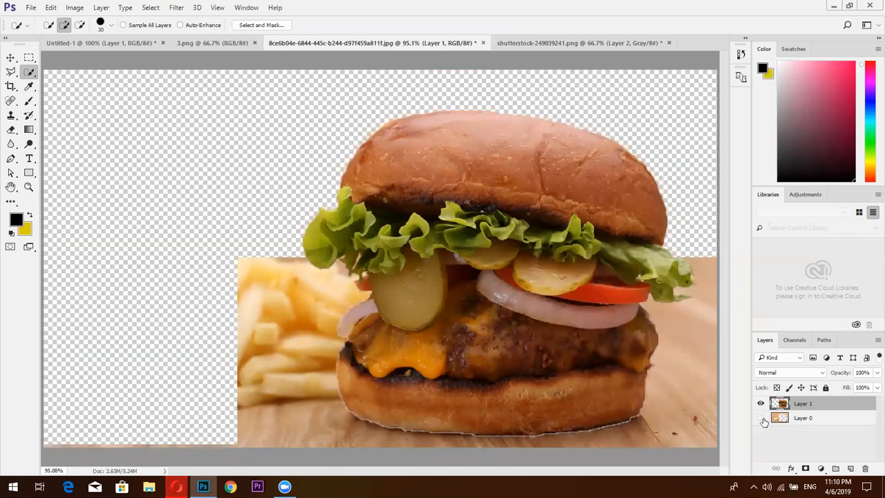
pyautogui.click(760, 418)
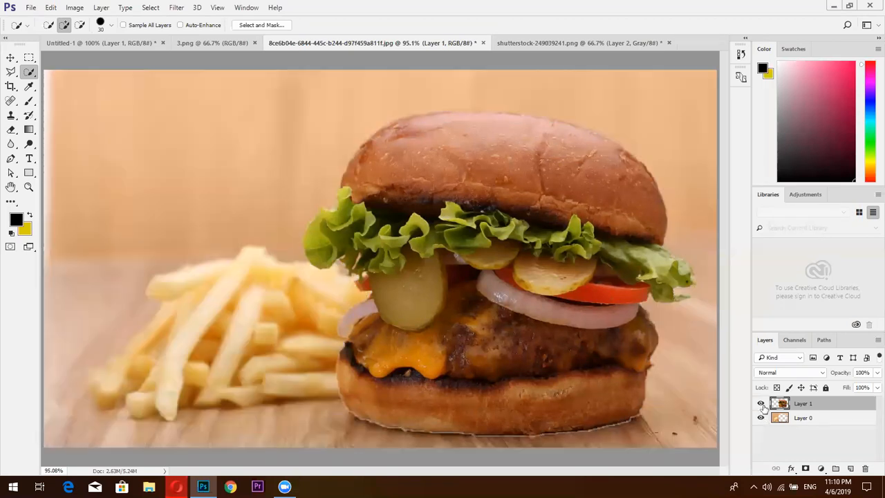
pyautogui.click(761, 403)
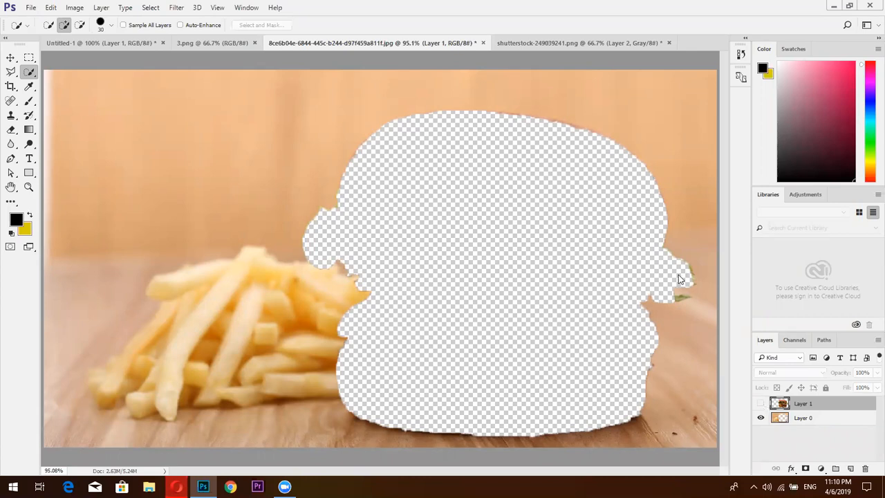
pyautogui.click(760, 403)
pyautogui.hotkey('ctrl', 'e')
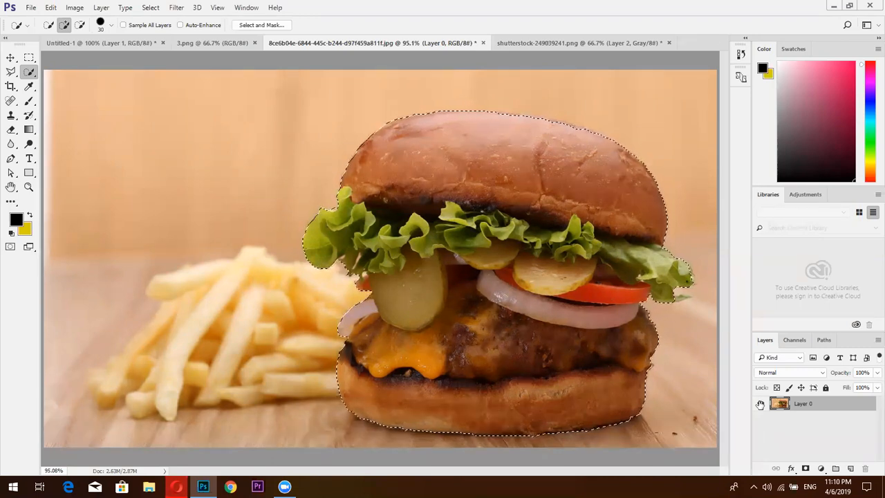
# Switch to the Untitled-1 document and move the "Better Ingredients. Better burger" text left onto the orange rectangle's right edge.
pyautogui.click(215, 43)
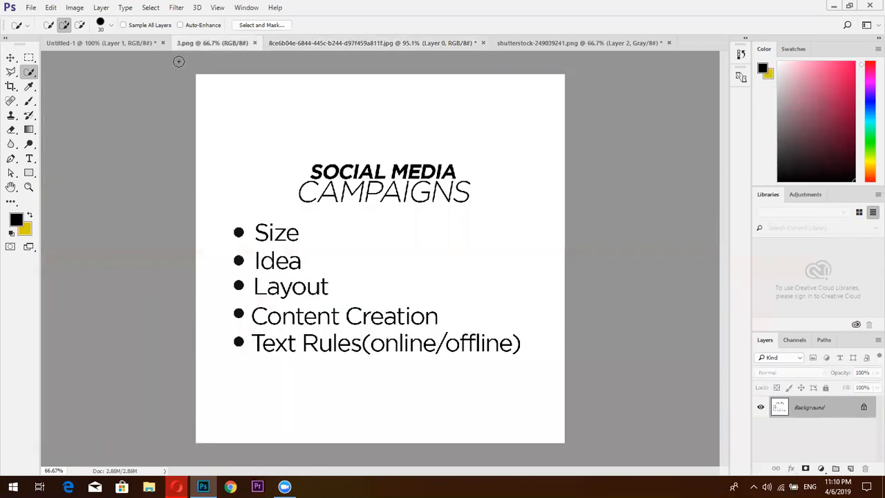
pyautogui.click(126, 43)
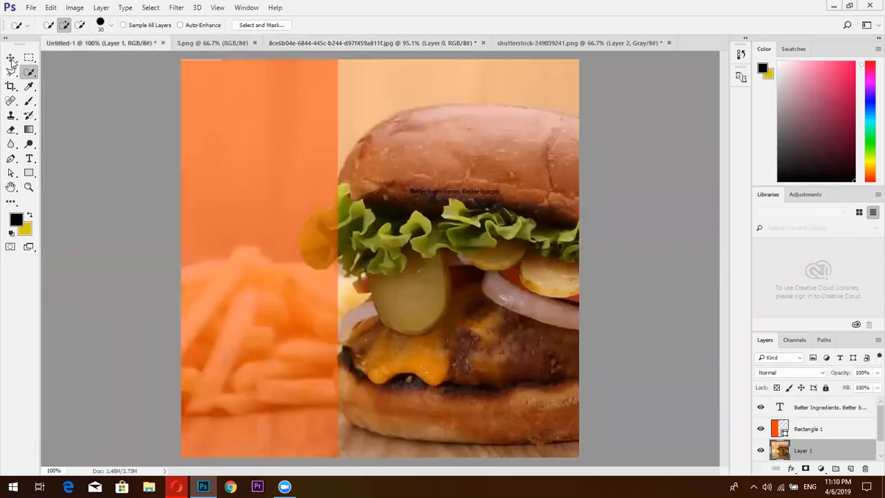
pyautogui.click(11, 58)
pyautogui.click(428, 197)
pyautogui.moveTo(428, 196); pyautogui.dragTo(319, 241)
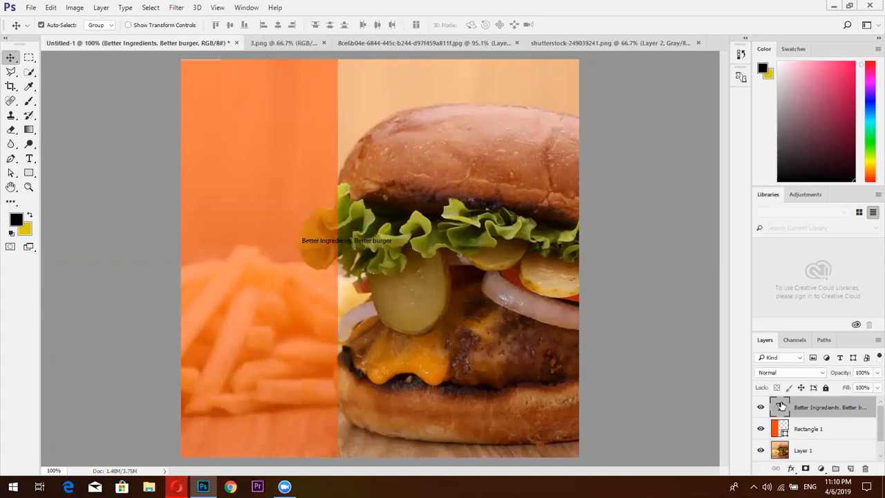
# Break the tagline into two lines after "Ingredients." and enlarge its font size to 17.88 pt.
pyautogui.click(29, 158)
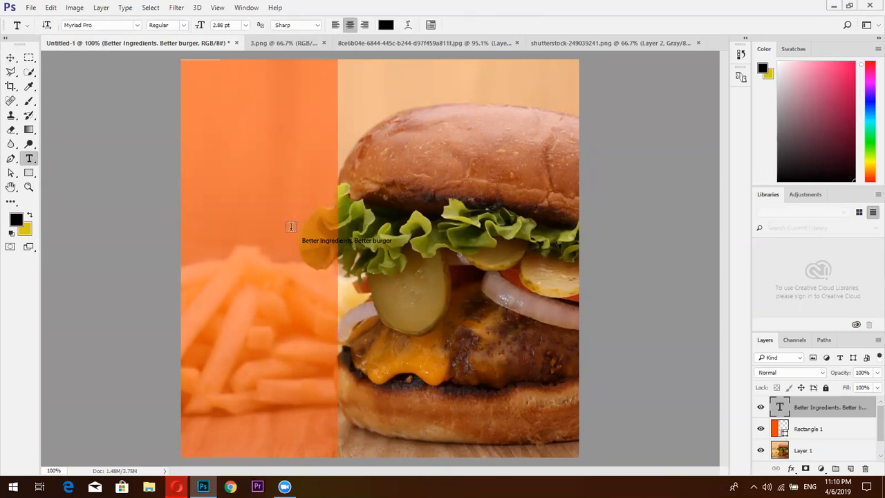
pyautogui.click(354, 240)
pyautogui.press('Return')
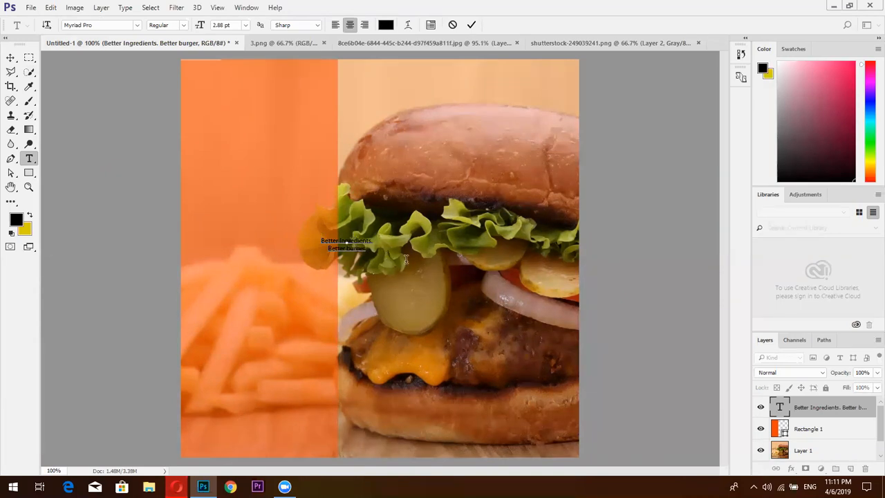
pyautogui.hotkey('ctrl', 'a')
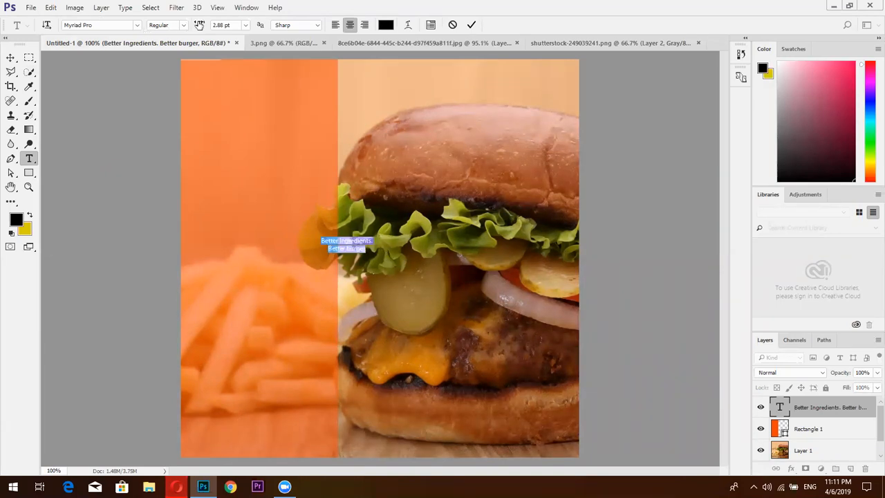
pyautogui.click(217, 25)
pyautogui.moveTo(210, 29); pyautogui.dragTo(206, 28)
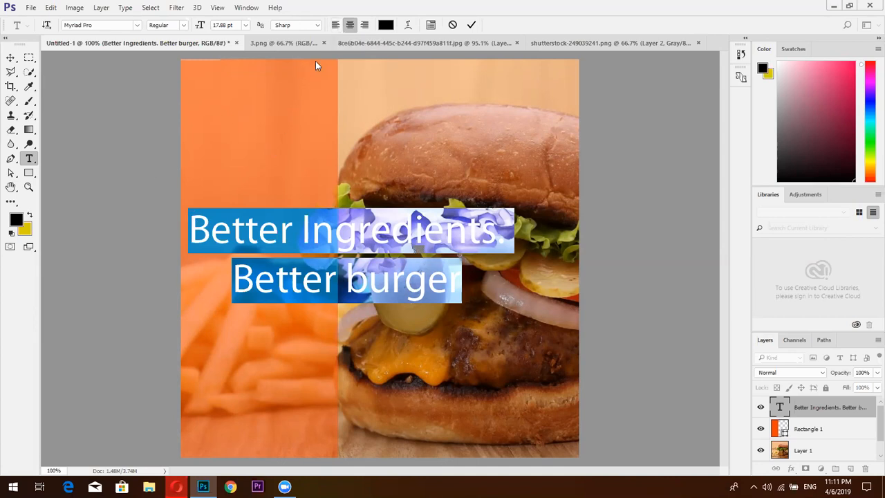
# Compare left, centre and right alignment on the tagline and leave it left-aligned.
pyautogui.click(335, 26)
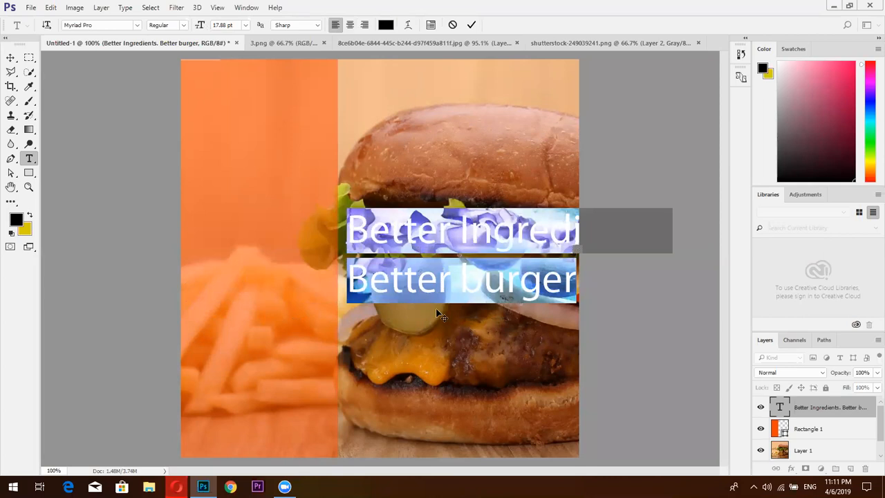
pyautogui.moveTo(439, 316); pyautogui.dragTo(290, 312)
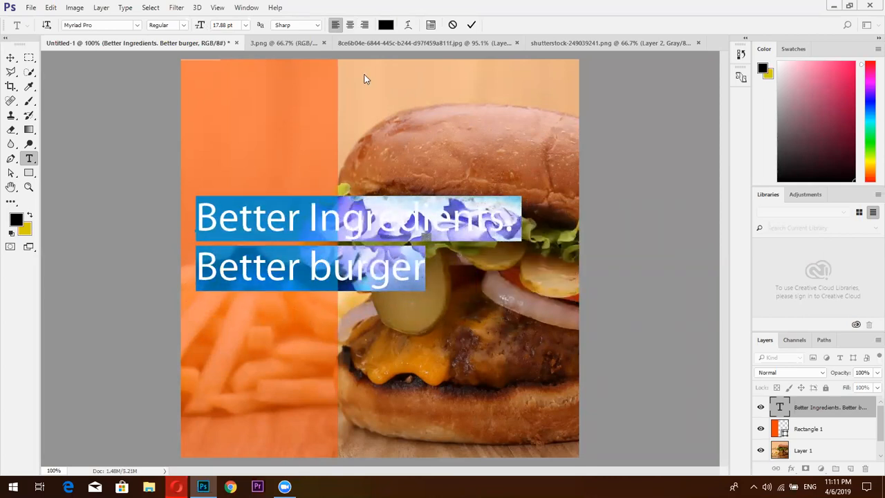
pyautogui.click(350, 25)
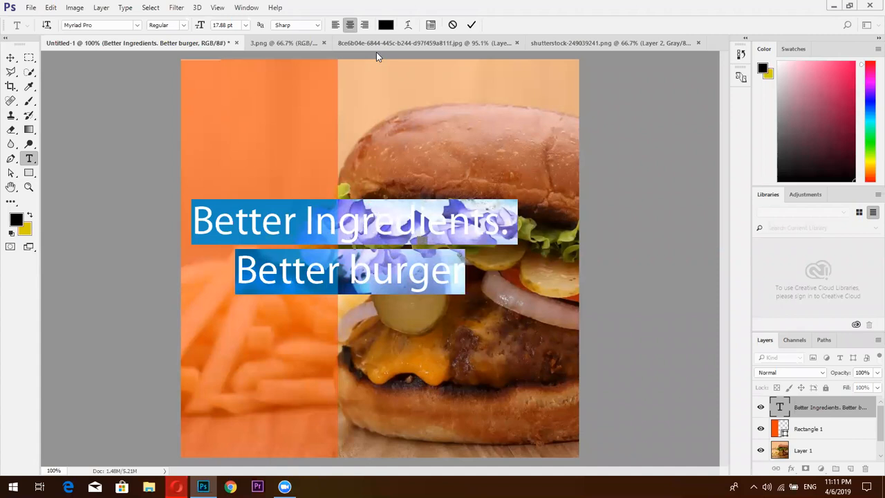
pyautogui.click(364, 26)
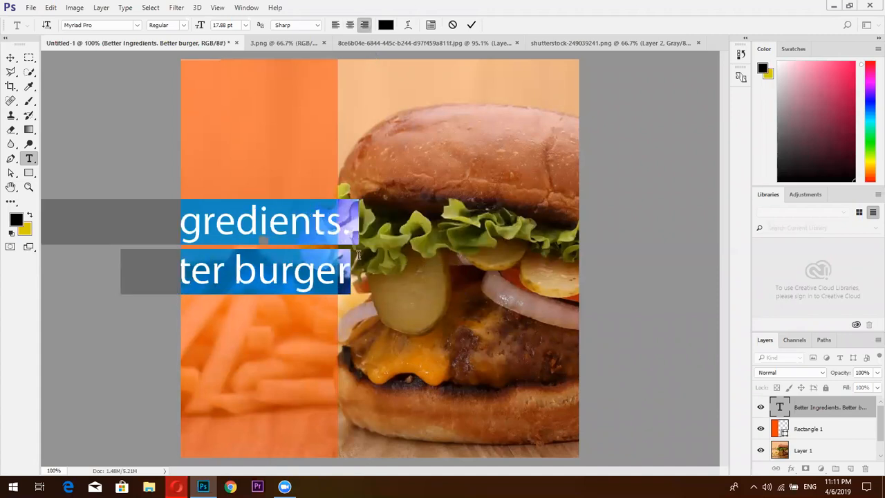
pyautogui.click(335, 25)
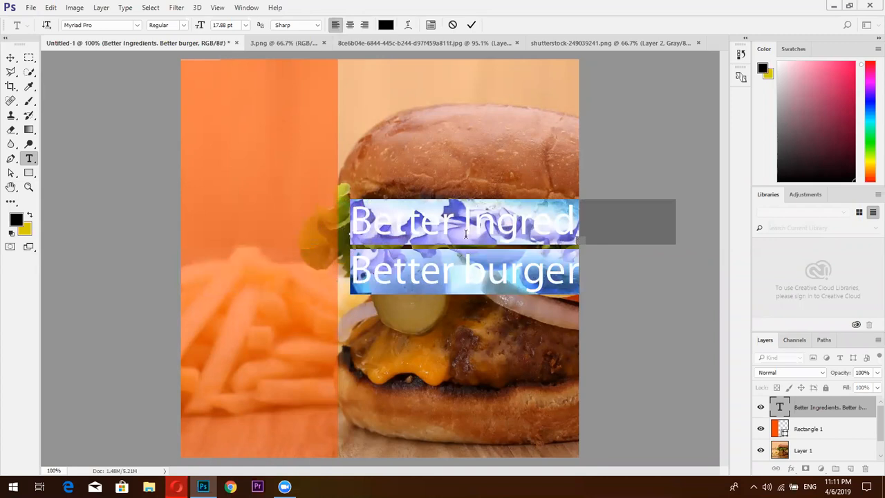
# Split the tagline into four lines, with "Better", "Ingredients.", "Better" and "burger" each on its own line.
pyautogui.click(465, 234)
pyautogui.press('Return')
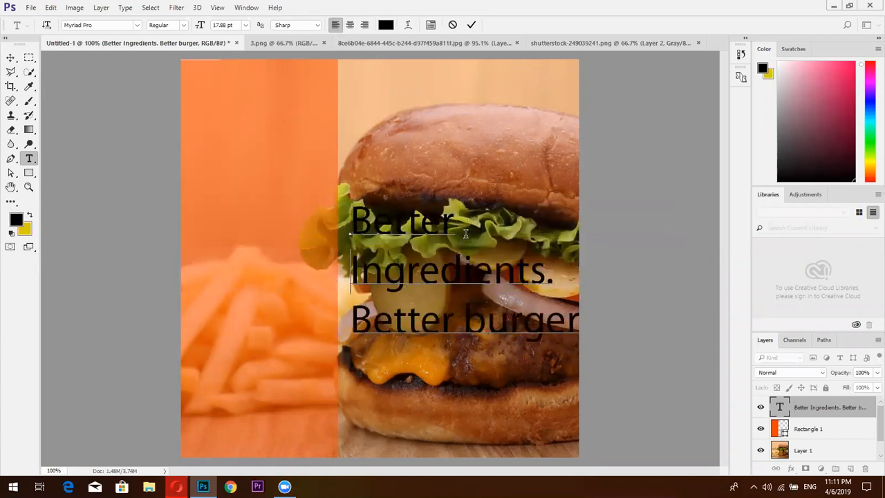
pyautogui.click(462, 319)
pyautogui.press('BackSpace')
pyautogui.press('Return')
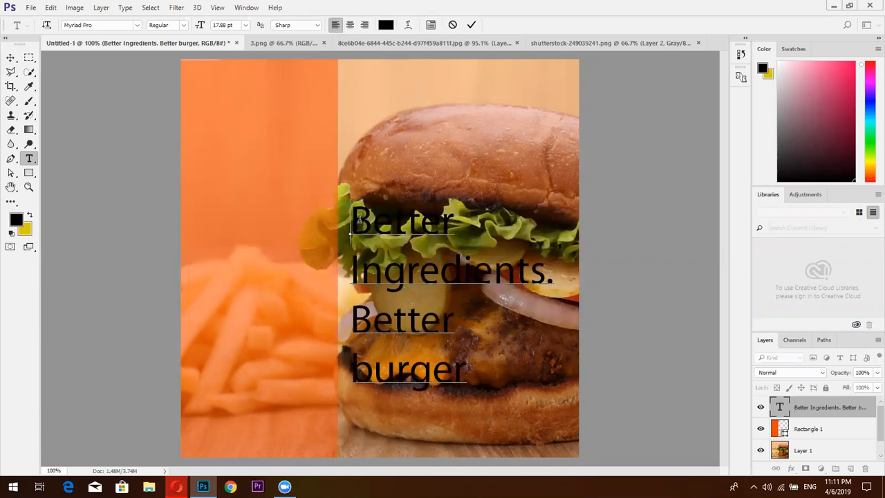
# Set the colour of the whole tagline to white (ffffff).
pyautogui.hotkey('ctrl', 'a')
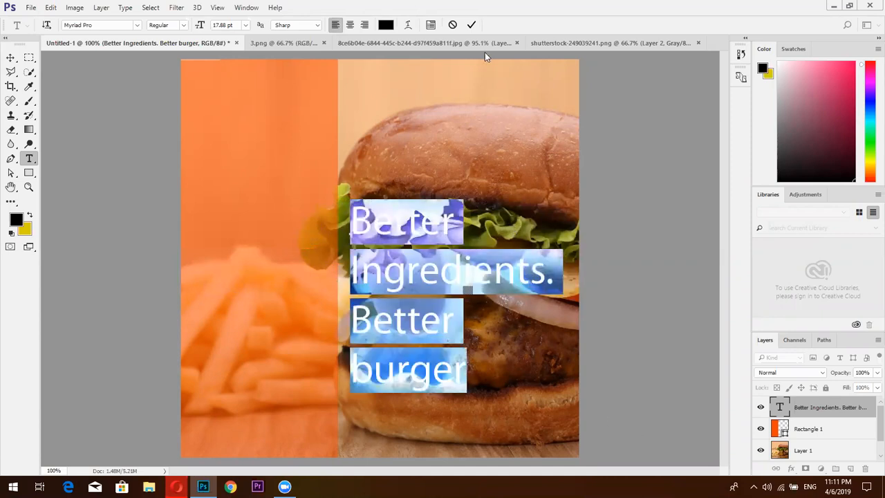
pyautogui.click(386, 25)
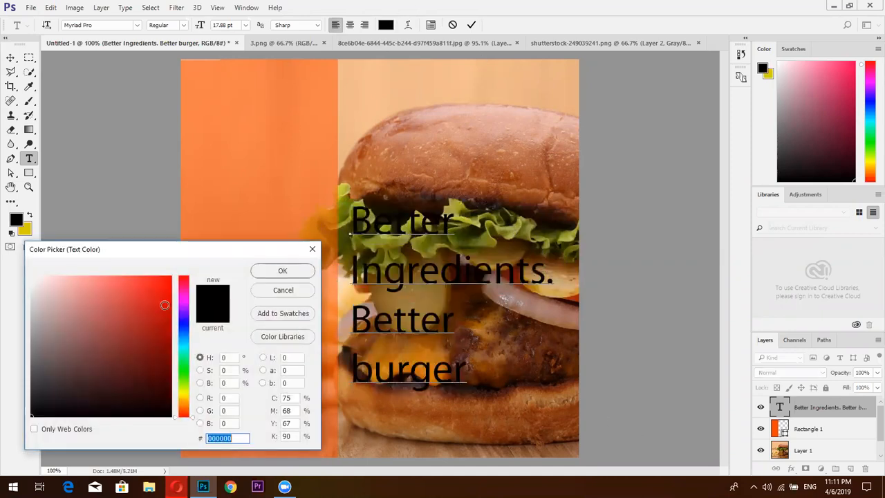
pyautogui.write('ffffff')
pyautogui.click(302, 276)
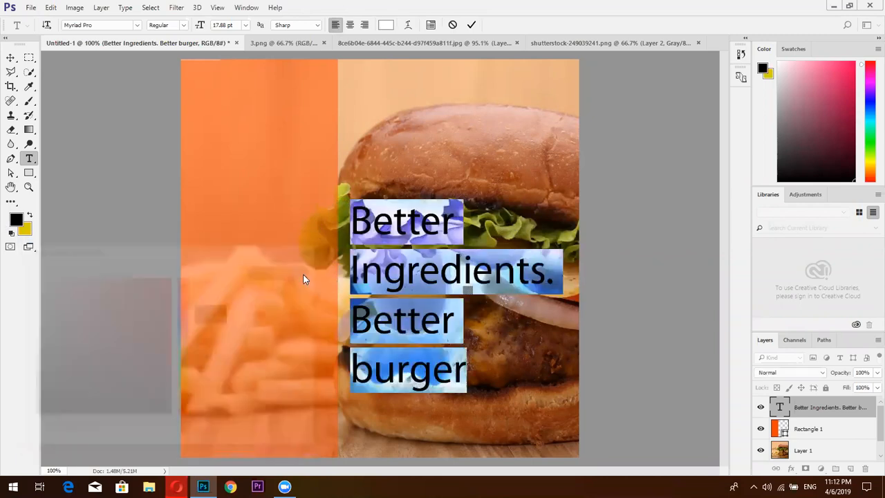
# Open the detailed character formatting settings for the selected tagline text.
pyautogui.click(102, 26)
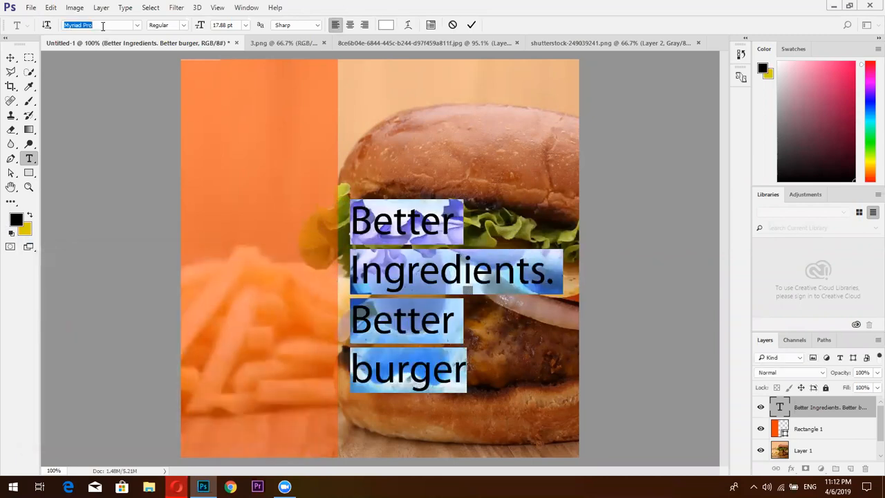
pyautogui.click(78, 146)
pyautogui.click(431, 26)
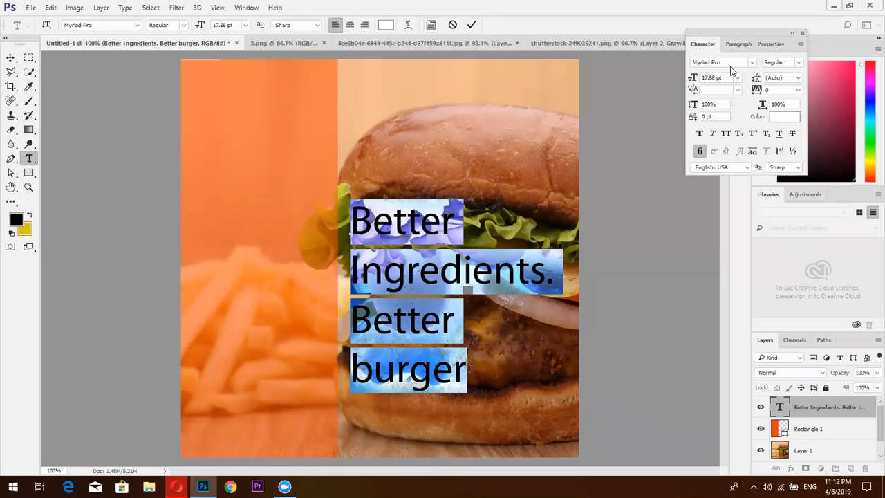
pyautogui.click(731, 64)
# Select the Rectangle 1 layer and examine the current foreground and background colours without changing them.
pyautogui.click(809, 429)
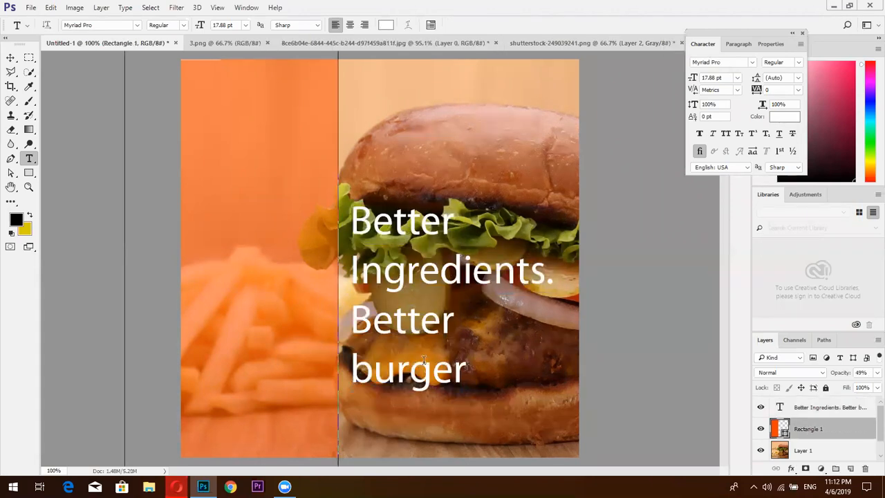
pyautogui.click(21, 220)
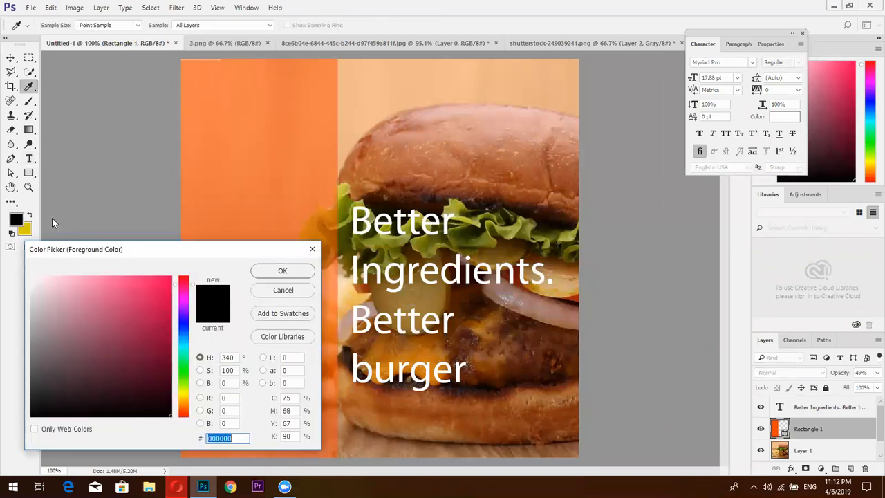
pyautogui.click(313, 248)
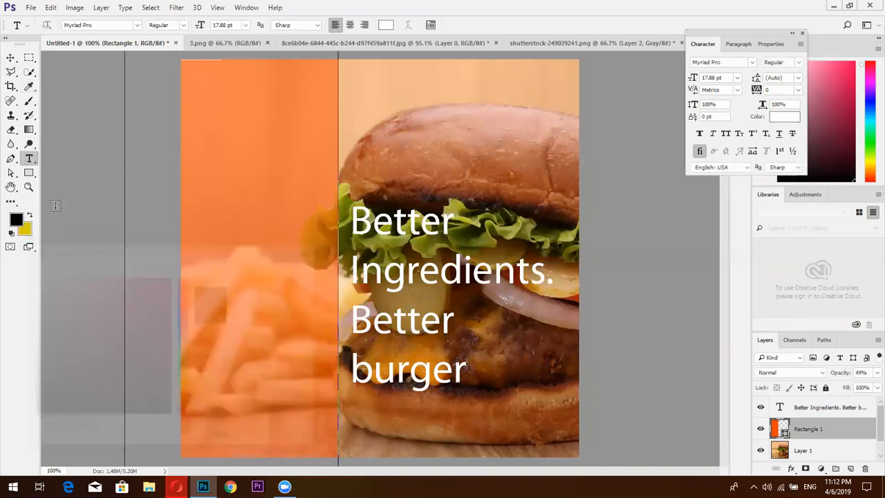
pyautogui.click(22, 216)
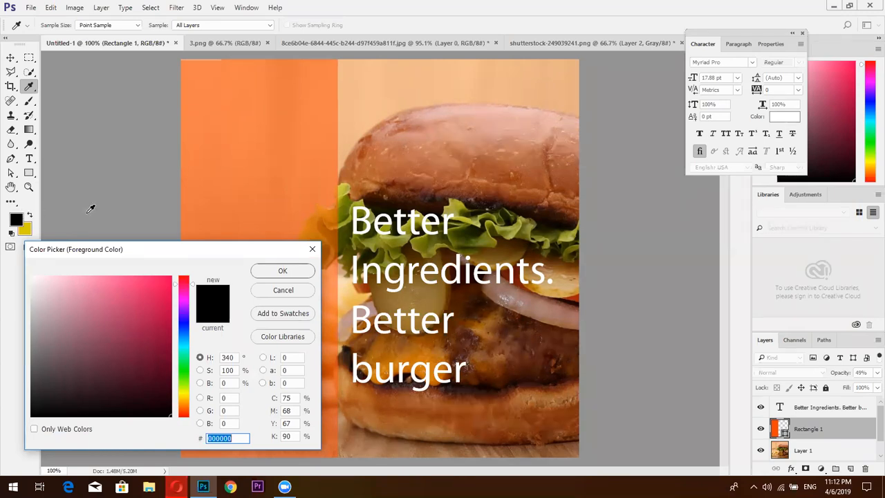
pyautogui.click(309, 248)
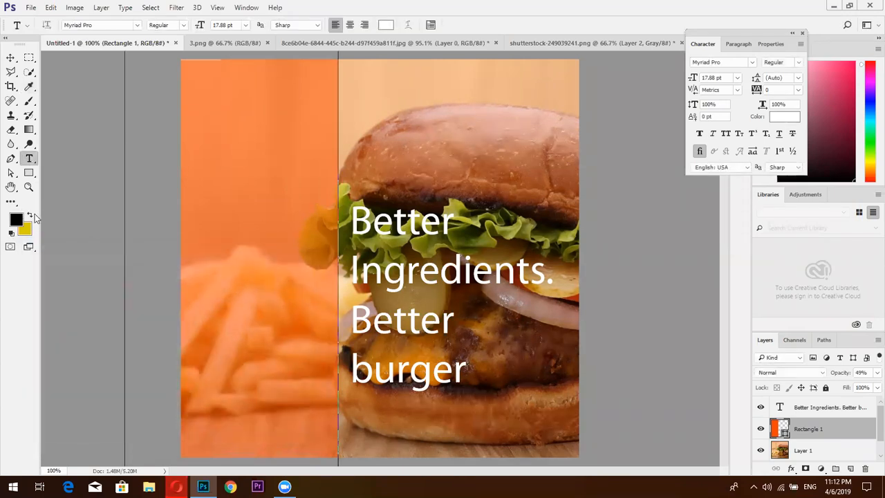
pyautogui.click(26, 231)
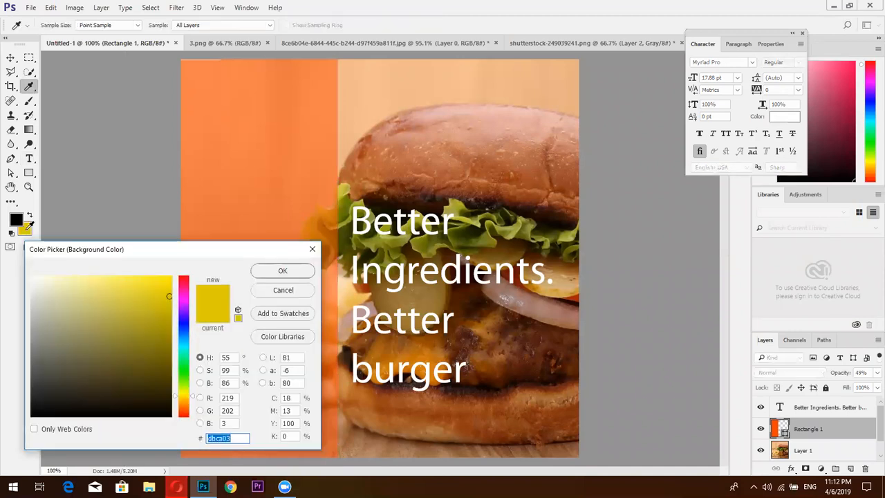
pyautogui.click(312, 249)
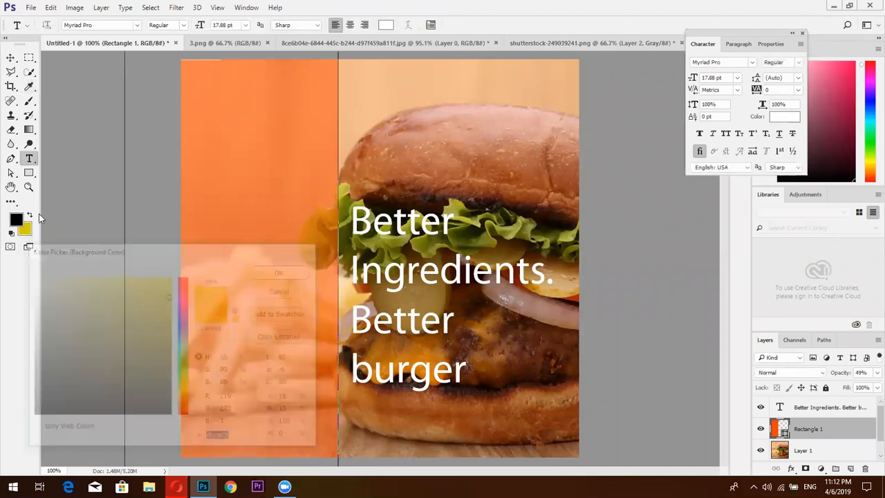
# Try filling the Rectangle 1 overlay with a crimson foreground colour and undo the fill.
pyautogui.press('i')
pyautogui.click(16, 219)
pyautogui.click(156, 312)
pyautogui.click(283, 270)
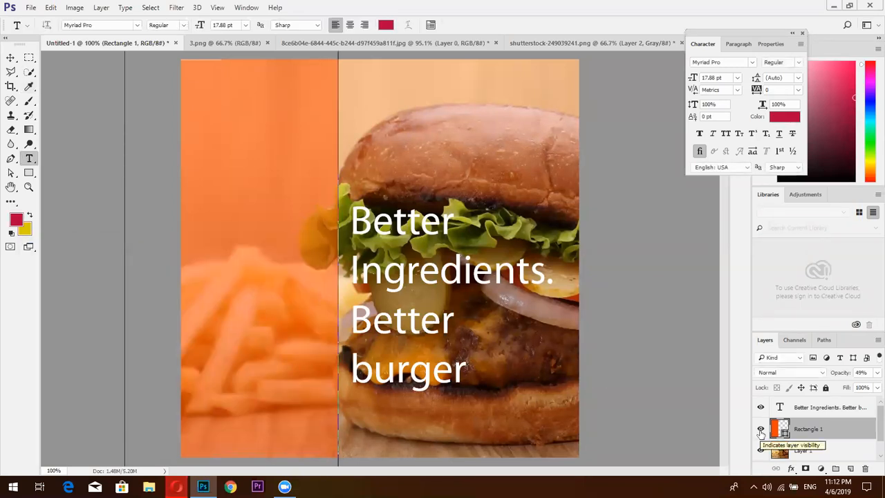
pyautogui.hotkey('alt', 'BackSpace')
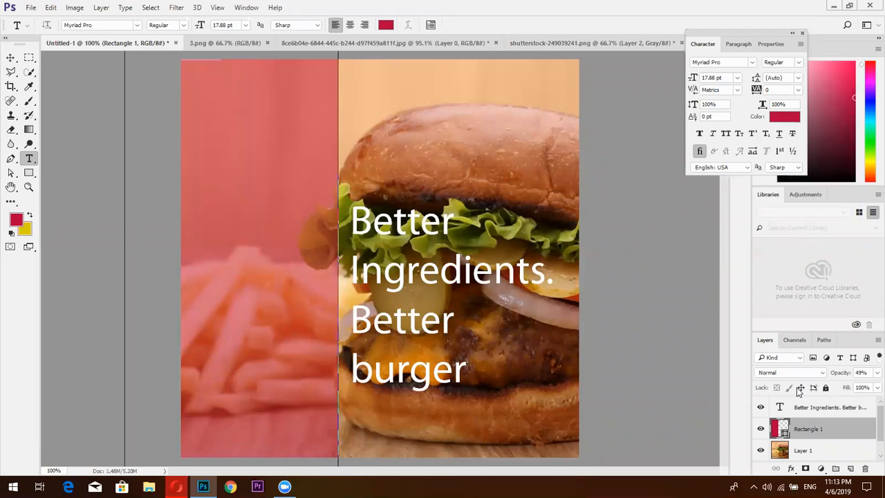
pyautogui.hotkey('ctrl', 'z')
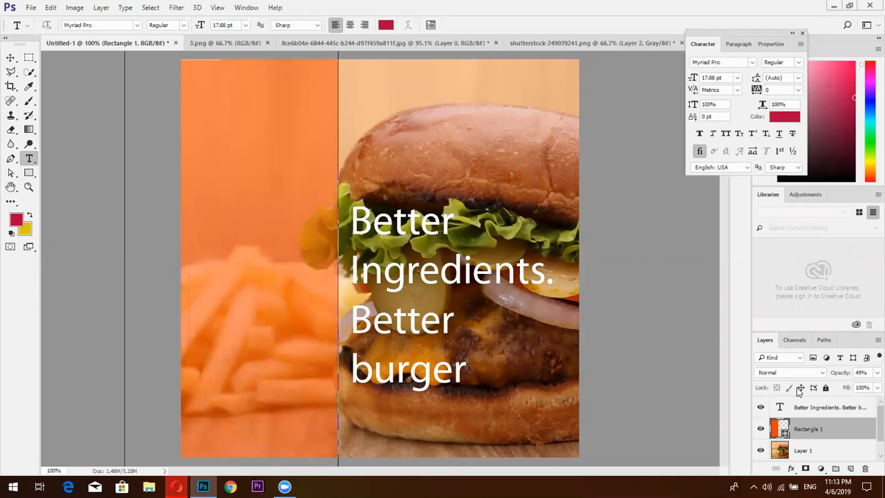
# Change the font of the whole tagline to Gotham in the Bold style.
pyautogui.moveTo(350, 219); pyautogui.dragTo(528, 349)
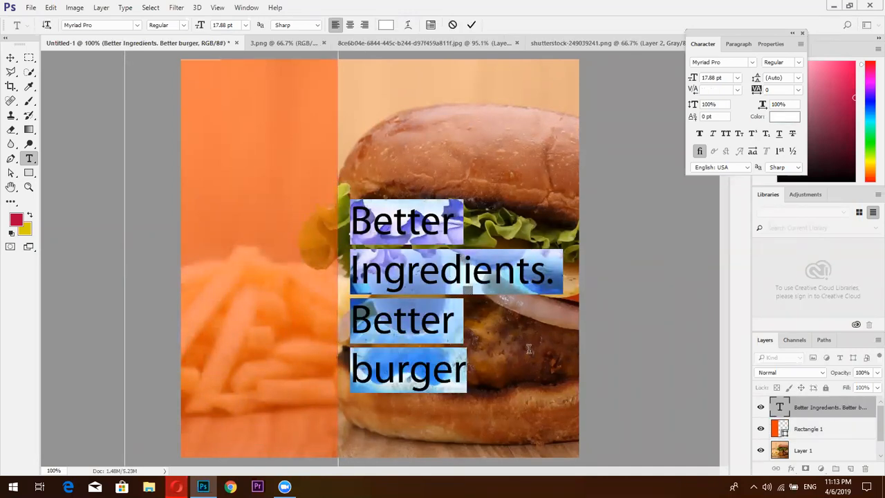
pyautogui.click(740, 62)
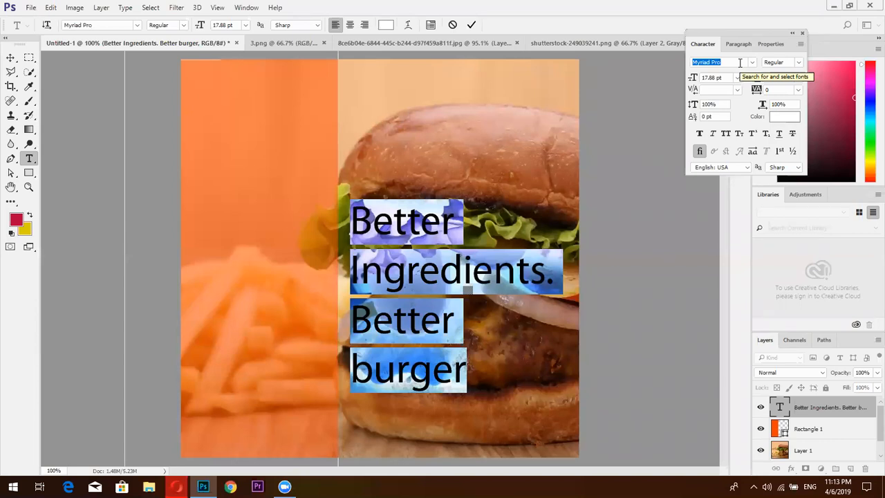
pyautogui.write('go')
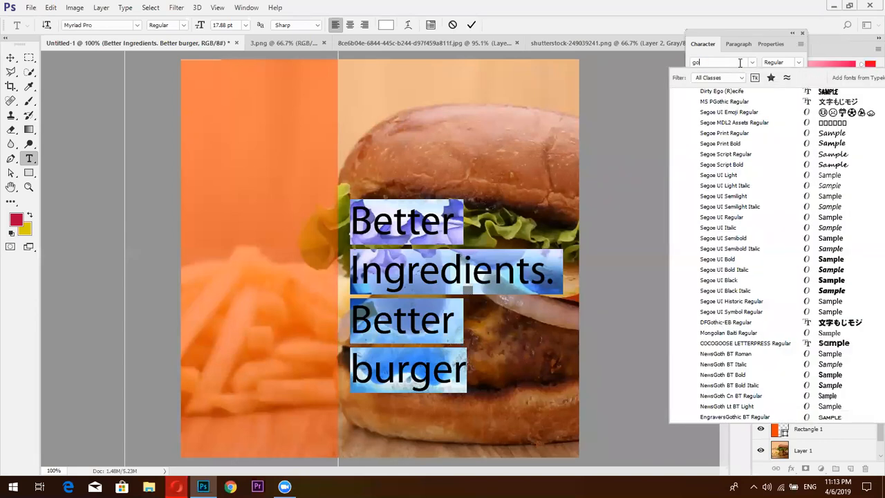
pyautogui.write('the')
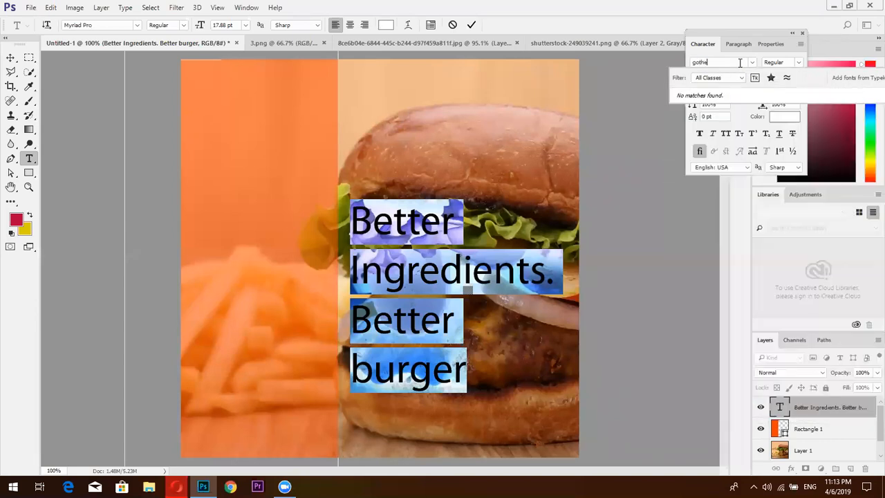
pyautogui.press('BackSpace')
pyautogui.write('am')
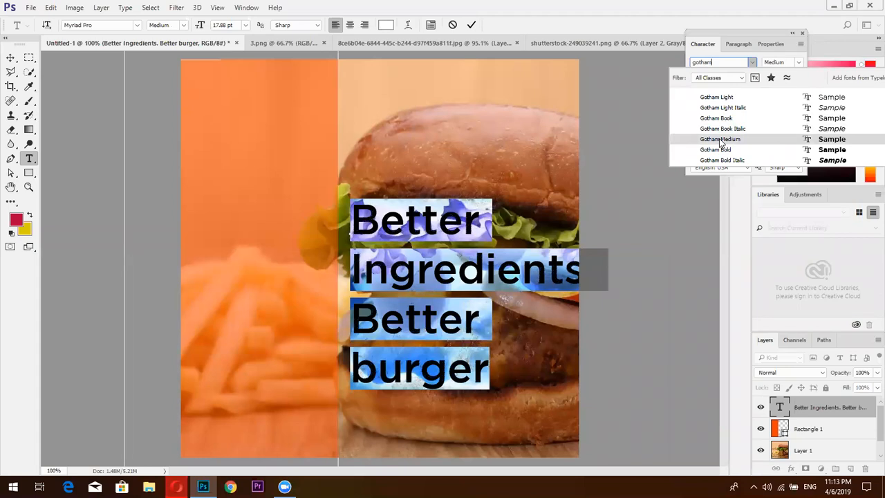
pyautogui.click(720, 140)
pyautogui.click(795, 62)
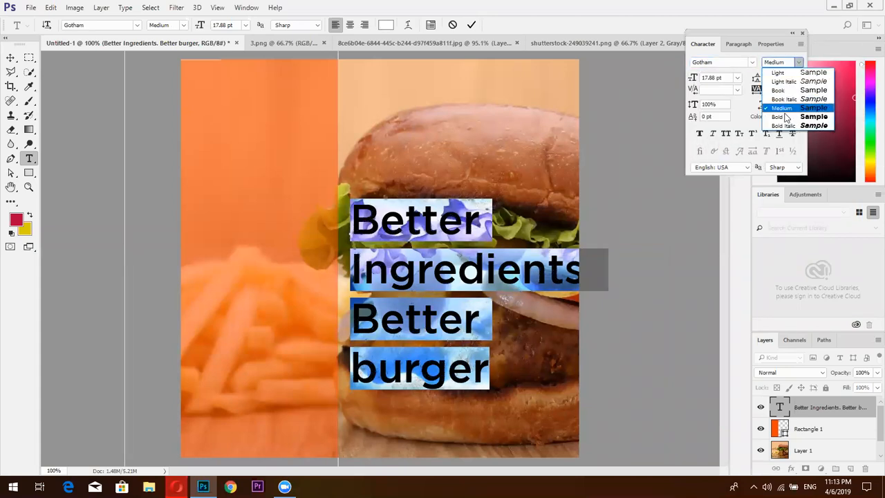
pyautogui.click(785, 117)
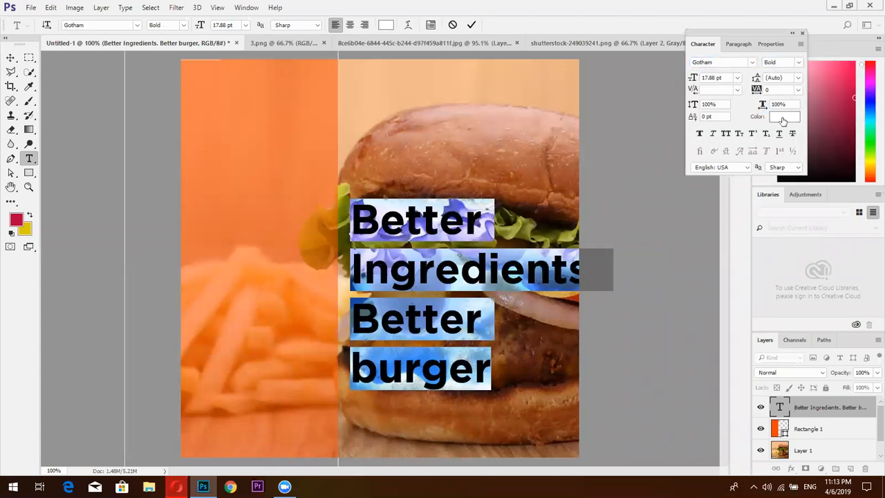
# Set the whole tagline in all caps and tighten its leading to 17.01 pt.
pyautogui.click(726, 133)
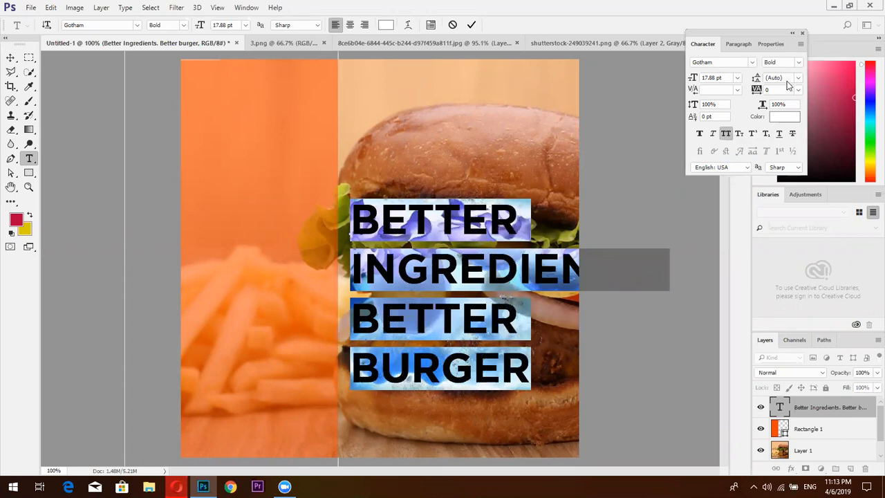
pyautogui.moveTo(757, 79); pyautogui.dragTo(765, 82)
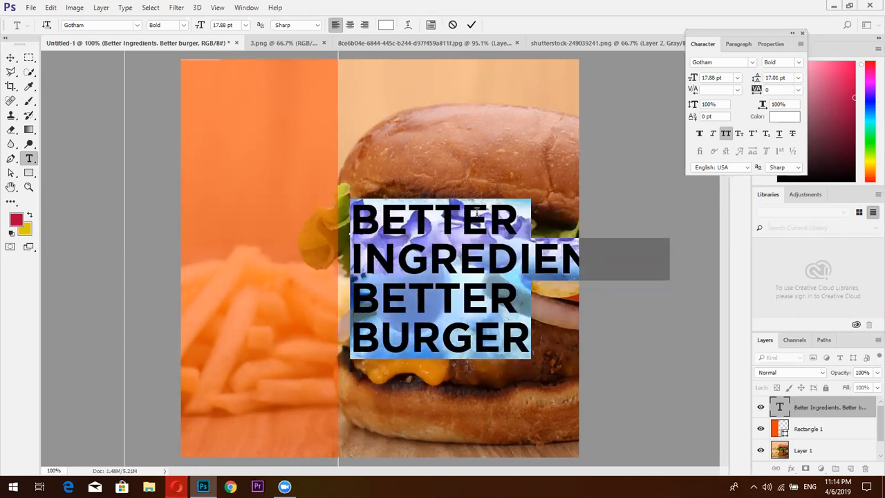
# Set the word "BETTER" on the first and third lines of the tagline to the Gotham Book style.
pyautogui.doubleClick(475, 204)
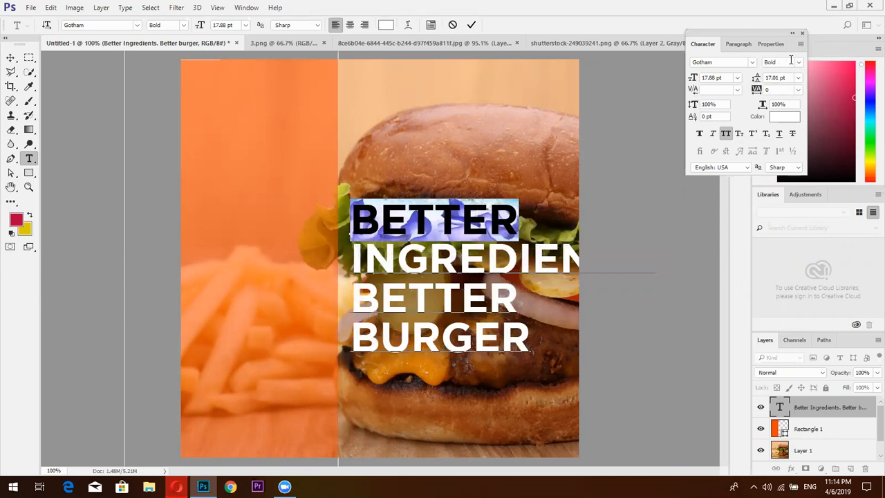
pyautogui.click(797, 64)
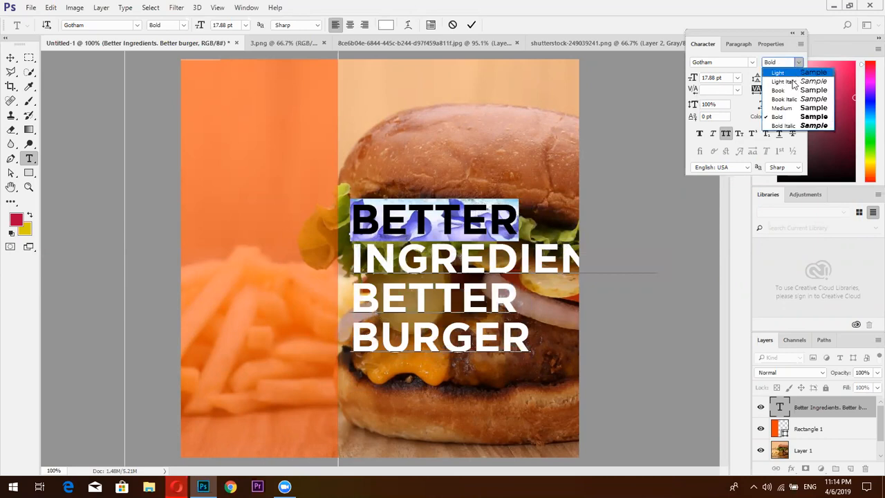
pyautogui.click(794, 91)
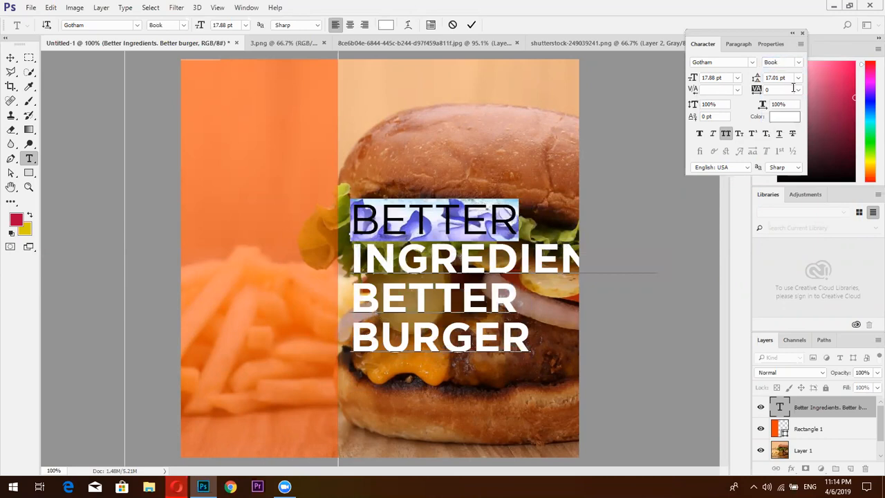
pyautogui.doubleClick(500, 290)
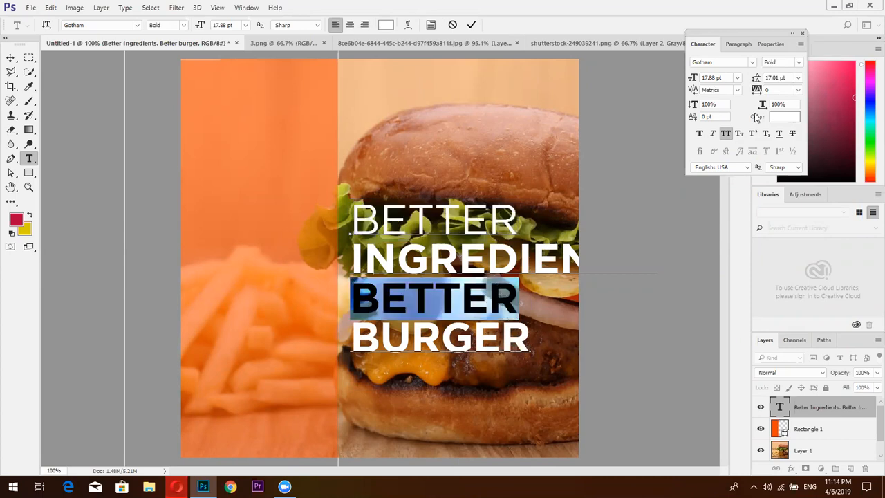
pyautogui.click(798, 79)
pyautogui.click(801, 65)
pyautogui.click(799, 63)
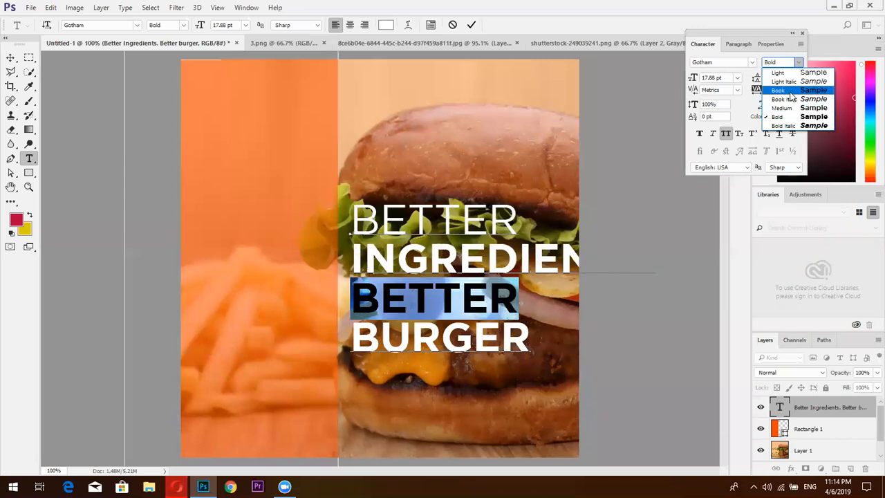
pyautogui.click(790, 90)
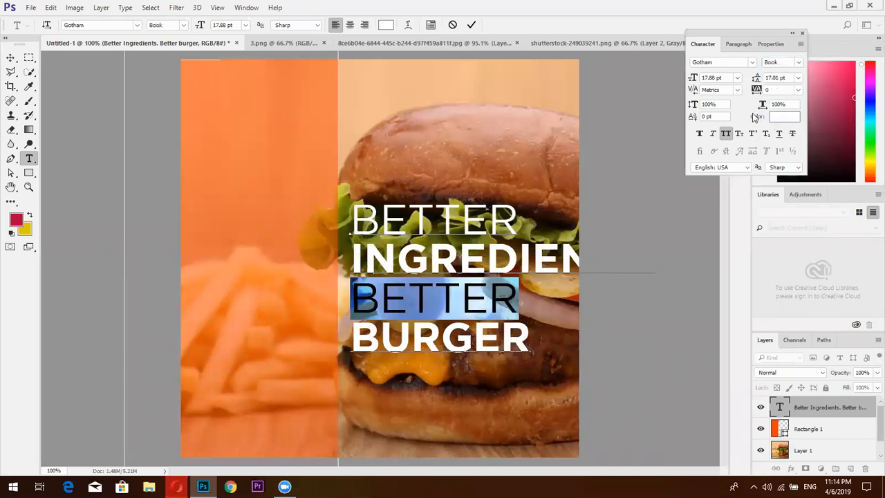
# Move the tagline so it starts near the left edge of the orange strip and set its tracking to -50.
pyautogui.click(10, 56)
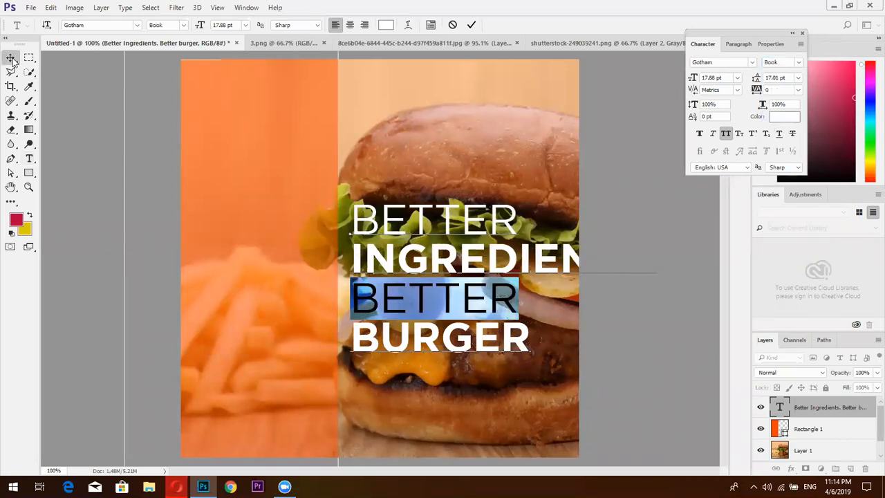
pyautogui.moveTo(422, 265); pyautogui.dragTo(260, 234)
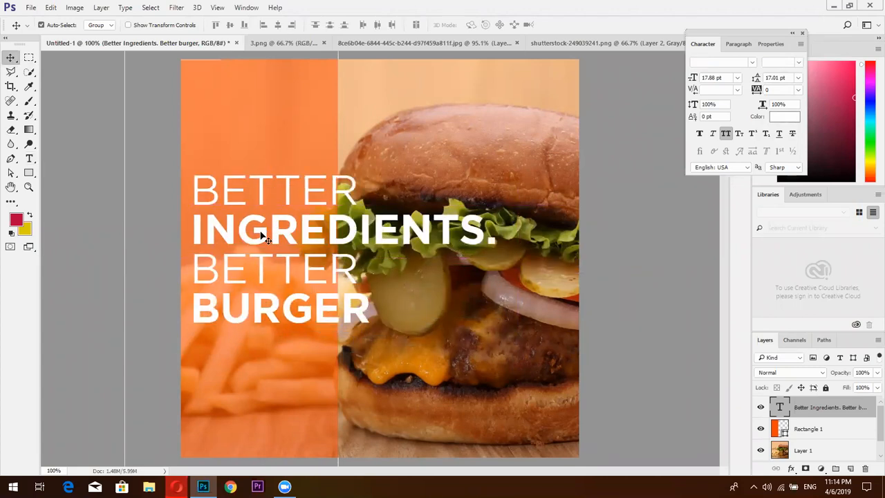
pyautogui.click(798, 91)
pyautogui.click(790, 127)
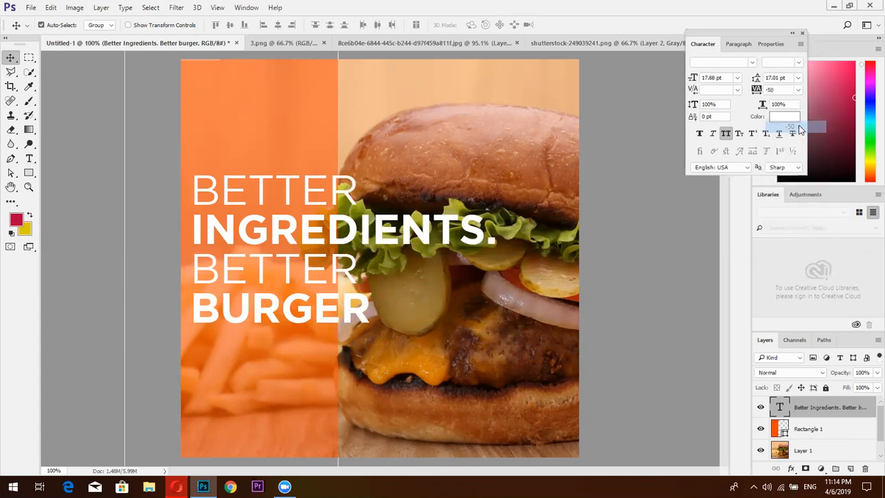
# Scale the whole tagline down proportionally to 57% and shift it left over the orange strip.
pyautogui.click(320, 239)
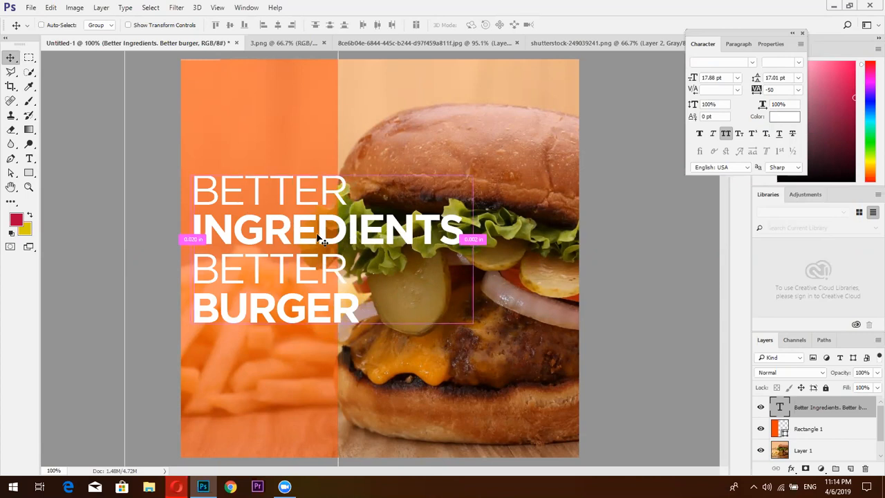
pyautogui.hotkey('ctrl', 't')
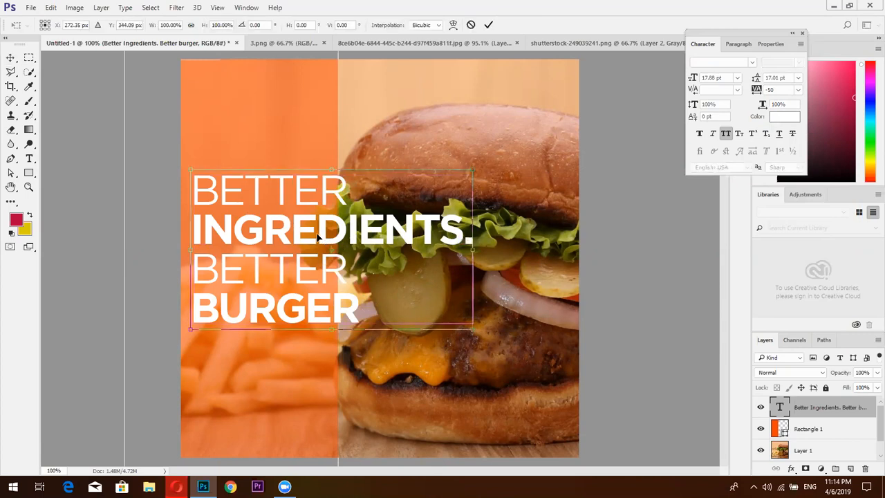
pyautogui.click(192, 25)
pyautogui.moveTo(151, 26); pyautogui.dragTo(130, 29)
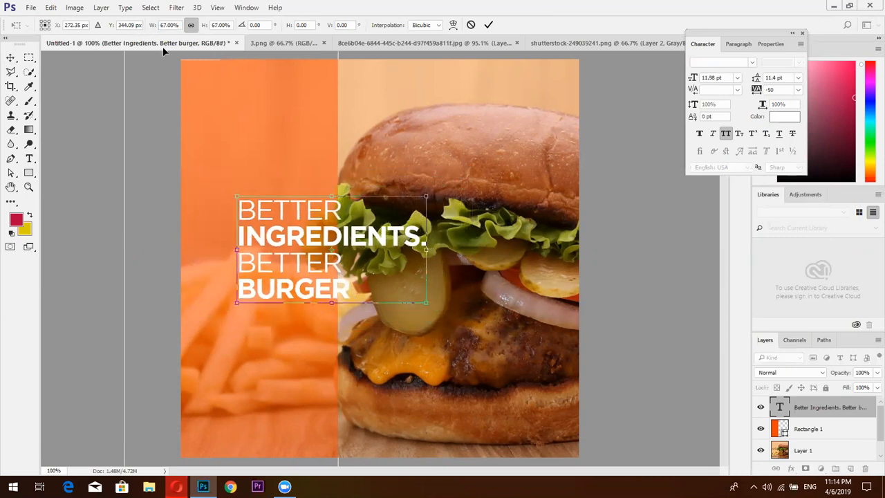
pyautogui.moveTo(344, 243); pyautogui.dragTo(299, 247)
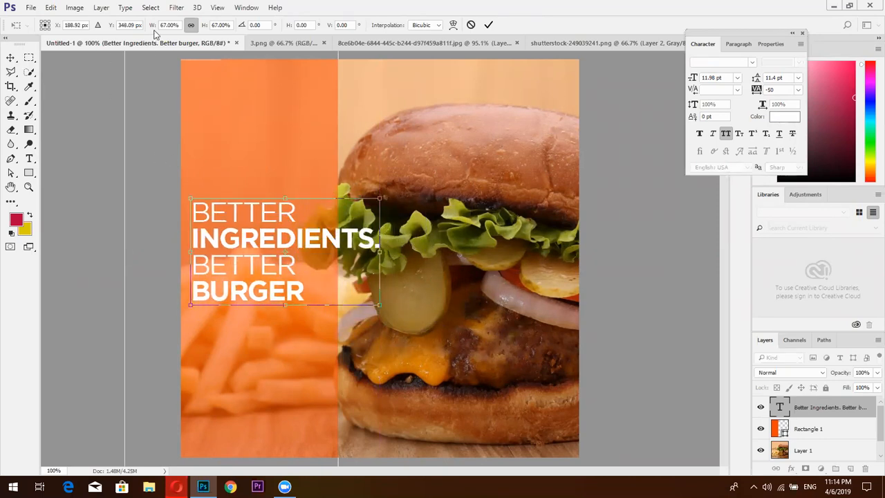
pyautogui.moveTo(150, 28); pyautogui.dragTo(142, 27)
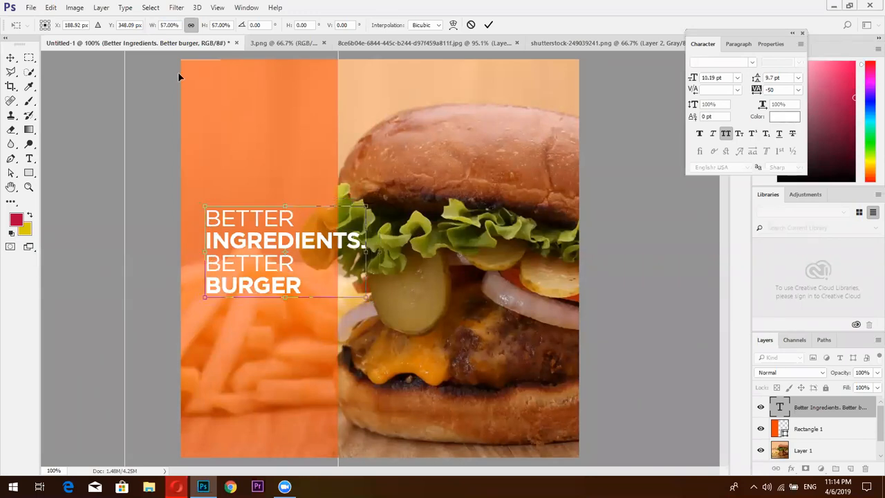
pyautogui.press('Return')
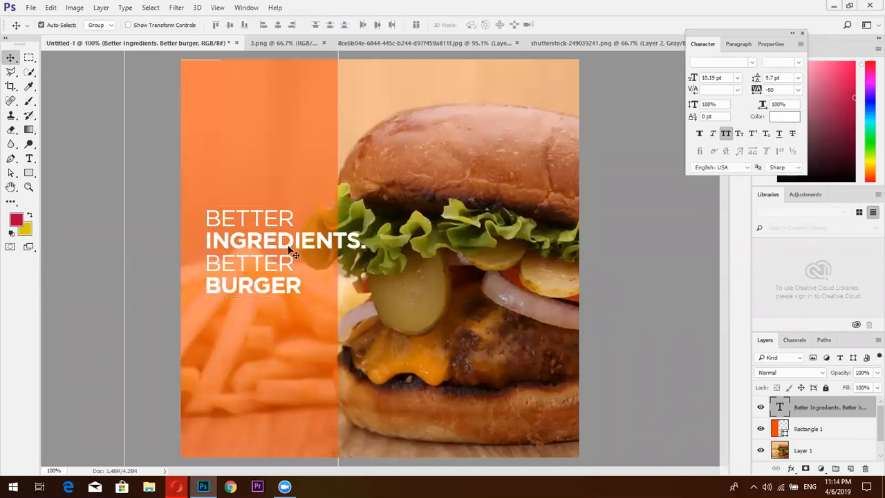
# Delete the full stop after "INGREDIENTS" in the tagline.
pyautogui.click(29, 158)
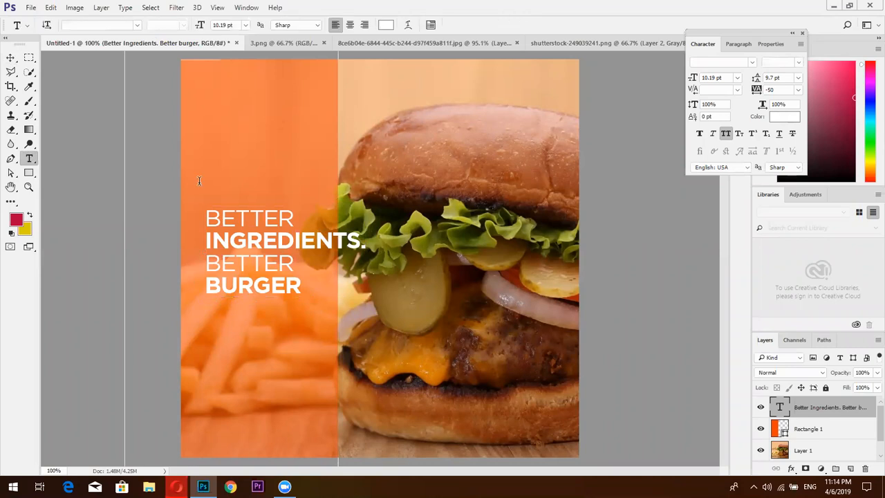
pyautogui.click(363, 242)
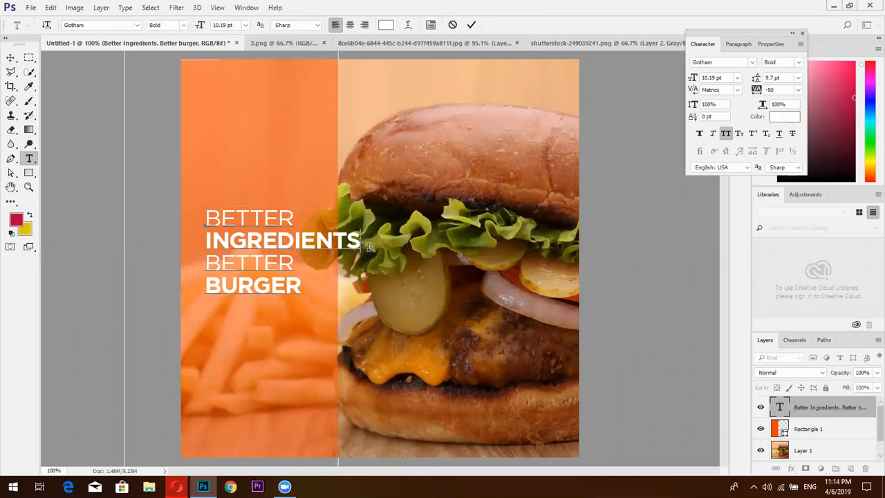
pyautogui.click(471, 25)
pyautogui.click(10, 57)
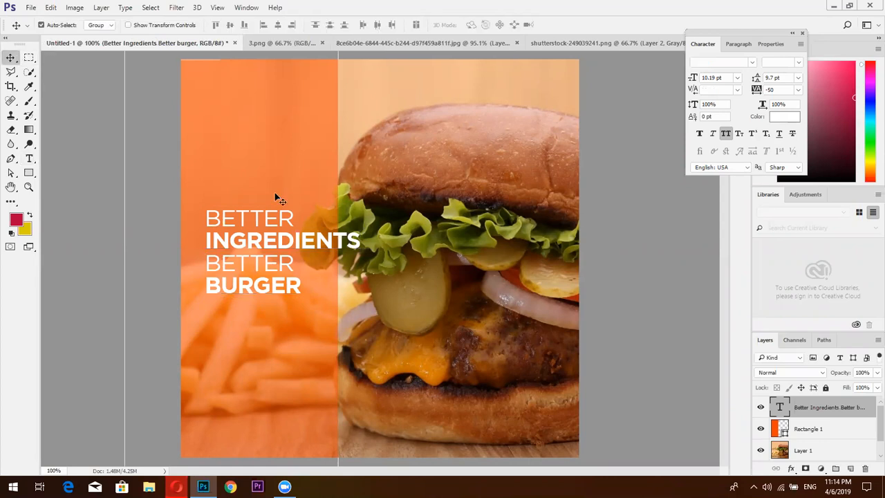
# Move the tagline left so that all its lines fit within the width of the orange strip.
pyautogui.moveTo(309, 237); pyautogui.dragTo(286, 237)
pyautogui.hotkey('ctrl', 't')
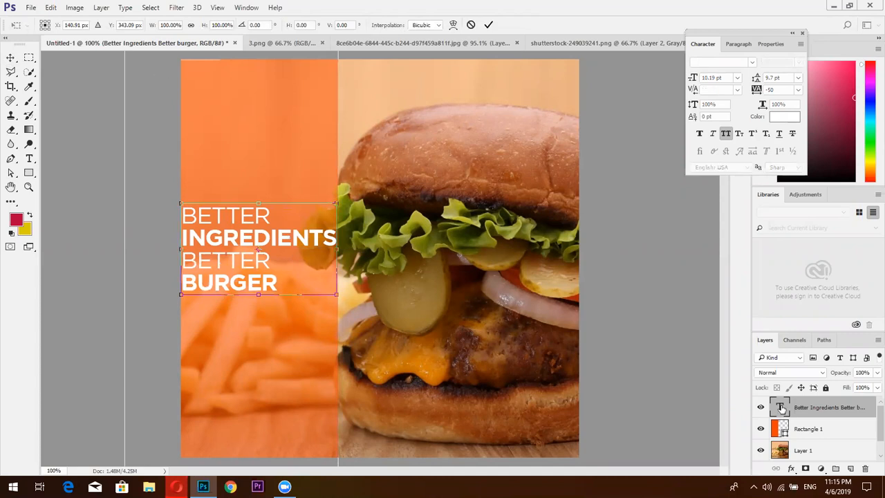
pyautogui.click(488, 25)
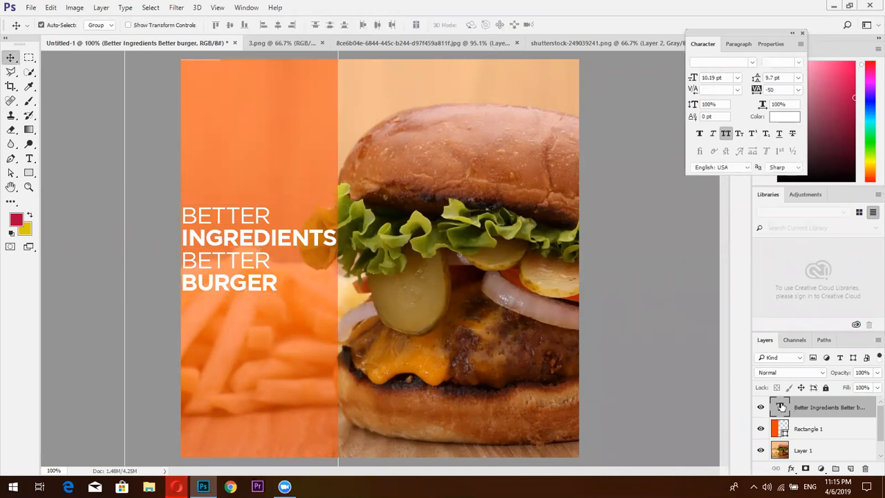
# Change the font of the word "INGREDIENTS" to Bebas Neue Regular.
pyautogui.doubleClick(781, 408)
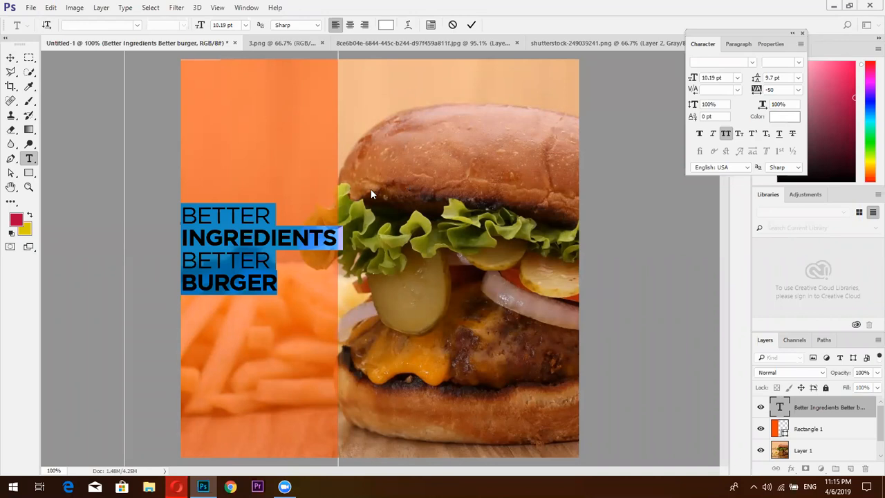
pyautogui.doubleClick(313, 236)
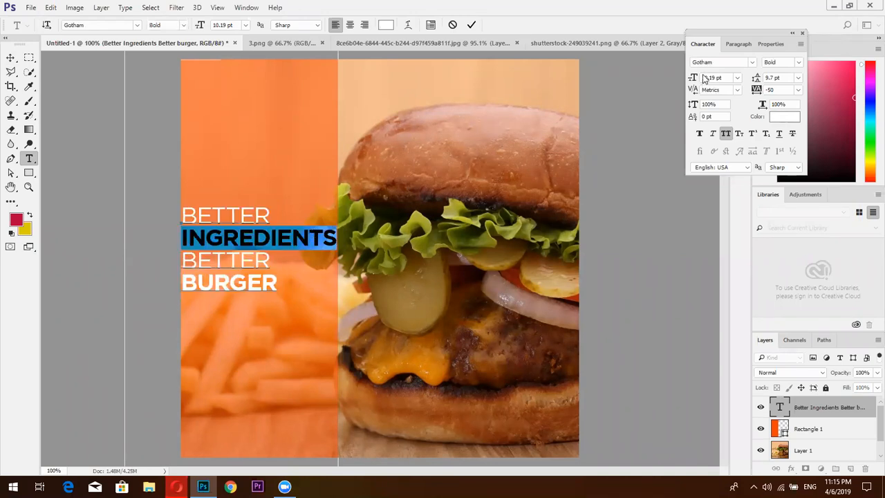
pyautogui.click(724, 57)
pyautogui.write('beb')
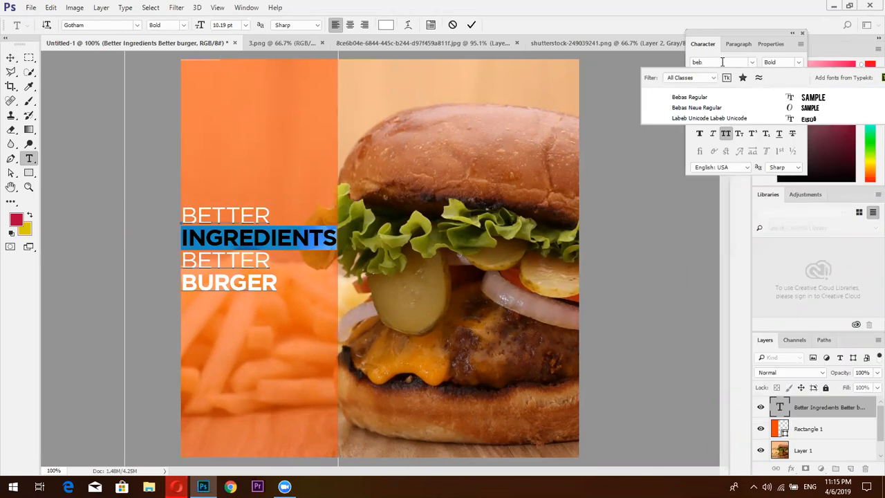
pyautogui.click(703, 108)
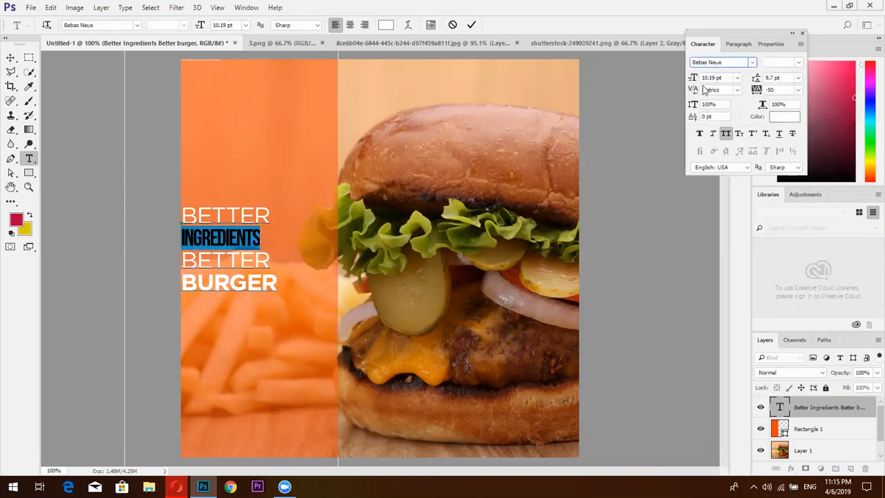
# Set the word "INGREDIENTS" to a size of 15.19 pt with 13.01 pt leading.
pyautogui.moveTo(693, 79); pyautogui.dragTo(696, 78)
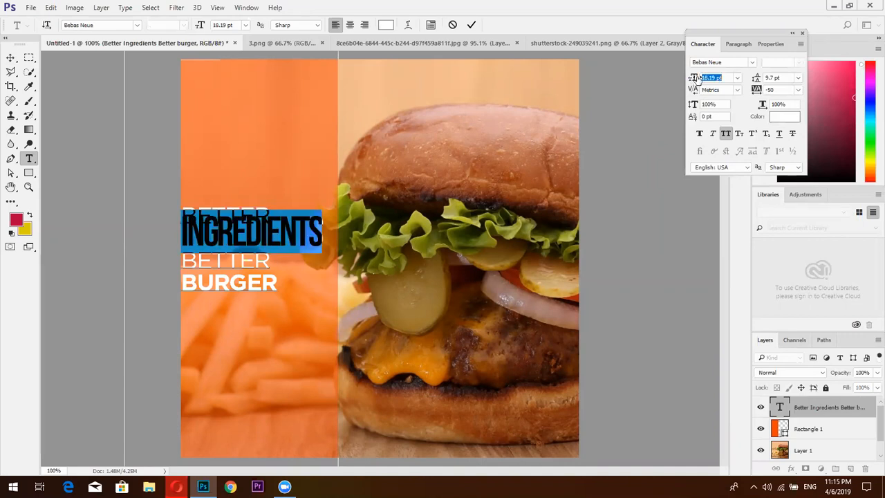
pyautogui.moveTo(757, 79); pyautogui.dragTo(758, 78)
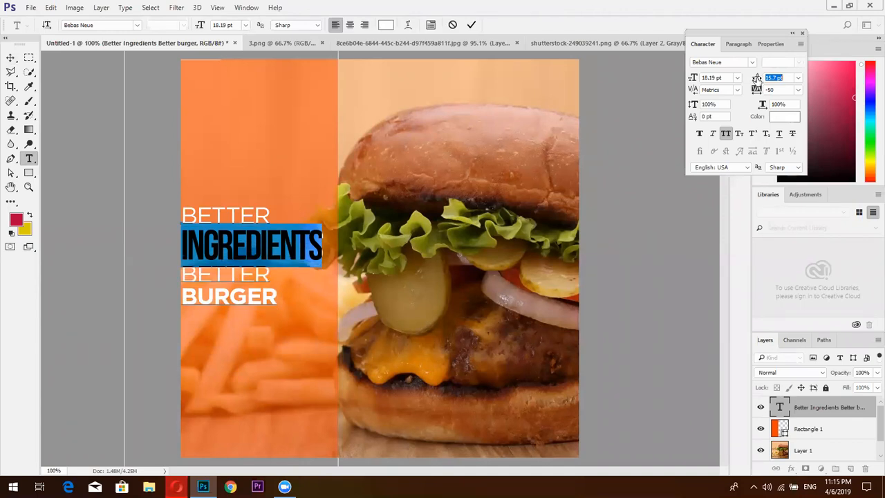
pyautogui.moveTo(693, 79); pyautogui.dragTo(690, 78)
pyautogui.moveTo(758, 78)
pyautogui.mouseDown()
pyautogui.moveTo(721, 76)
pyautogui.moveTo(765, 81)
pyautogui.mouseUp()
pyautogui.moveTo(693, 78); pyautogui.dragTo(690, 78)
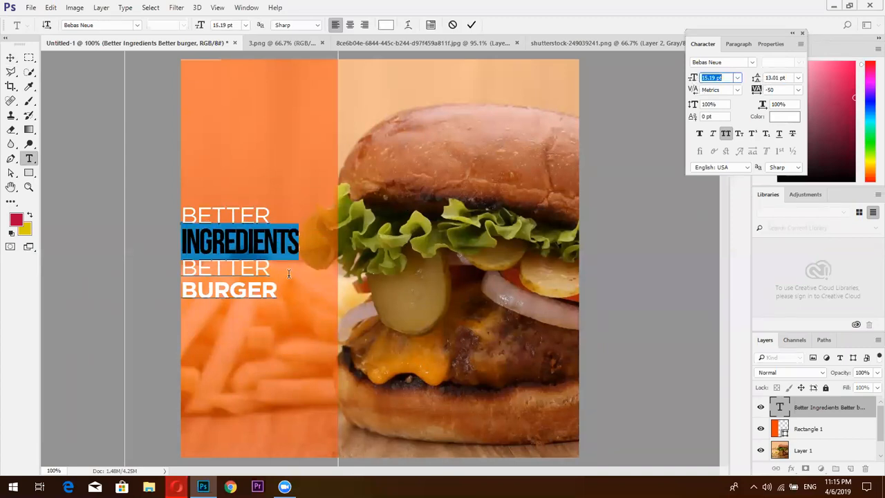
# Format the word "BURGER" in Bebas Regular at 14 pt with 13.7 pt leading.
pyautogui.doubleClick(272, 287)
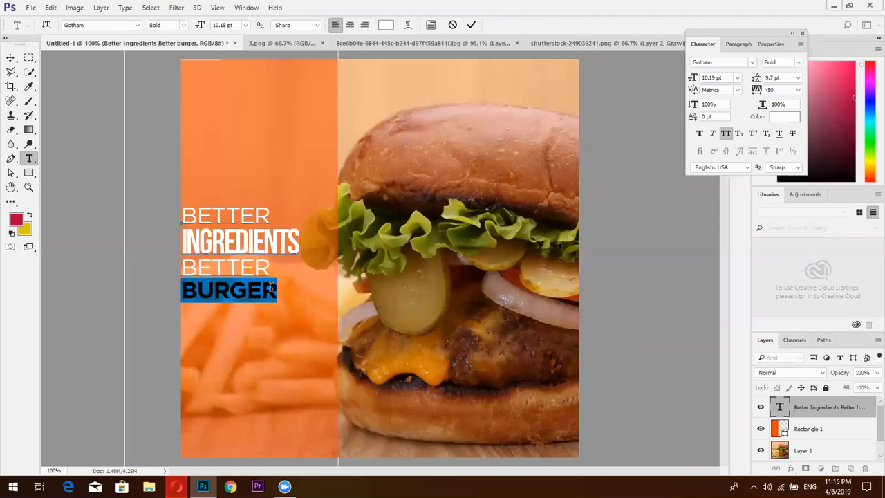
pyautogui.click(722, 60)
pyautogui.write('beb')
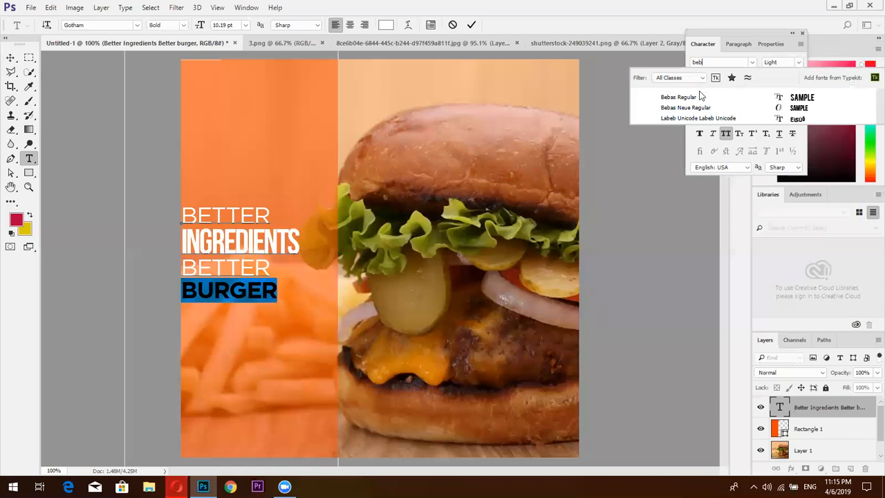
pyautogui.click(700, 97)
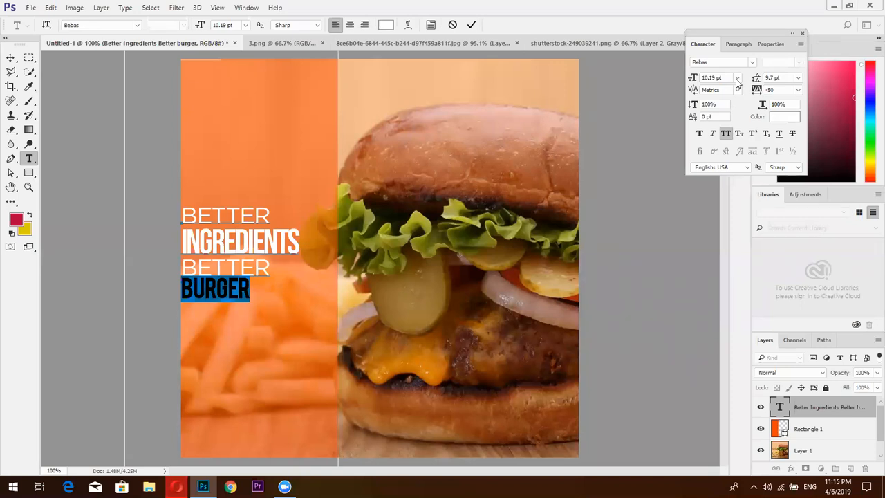
pyautogui.click(737, 79)
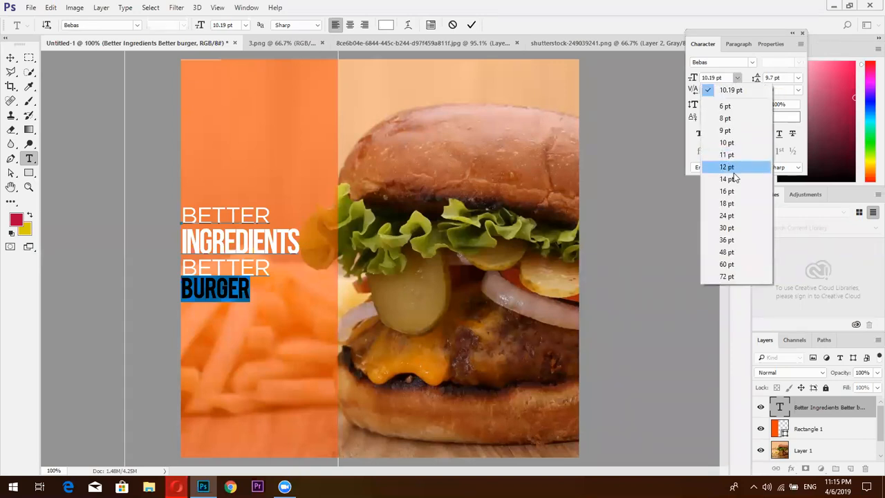
pyautogui.click(727, 179)
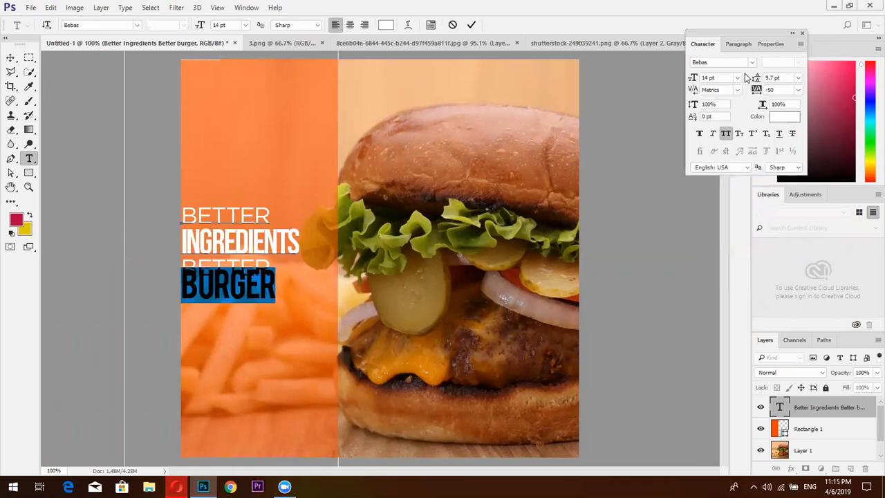
pyautogui.moveTo(757, 78); pyautogui.dragTo(759, 79)
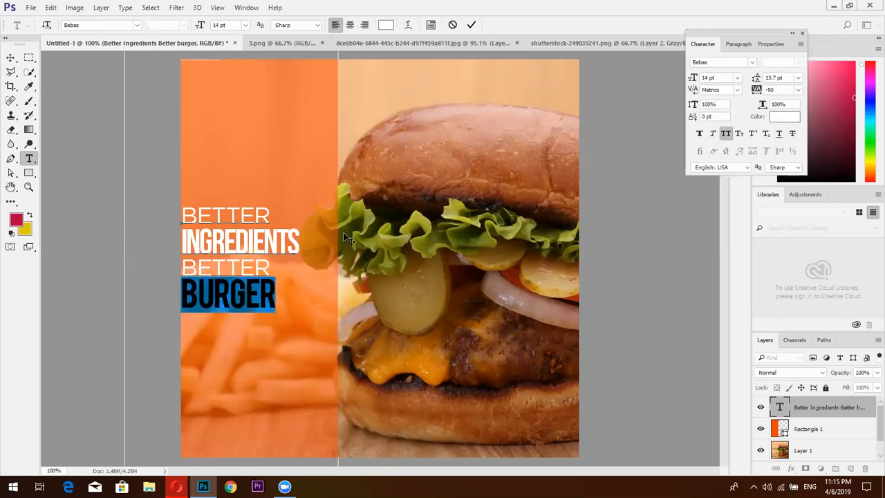
# Set the size of "INGREDIENTS" to 14 pt and move the whole tagline right to centre it on the orange strip.
pyautogui.doubleClick(288, 240)
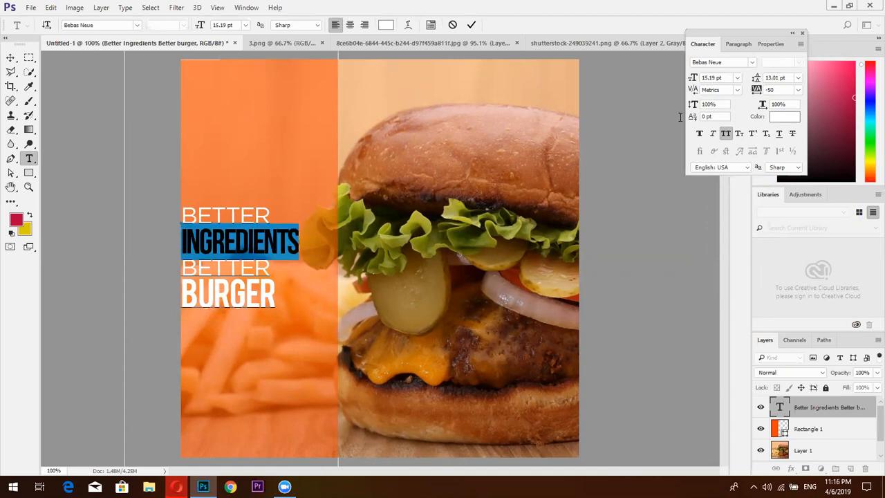
pyautogui.click(738, 78)
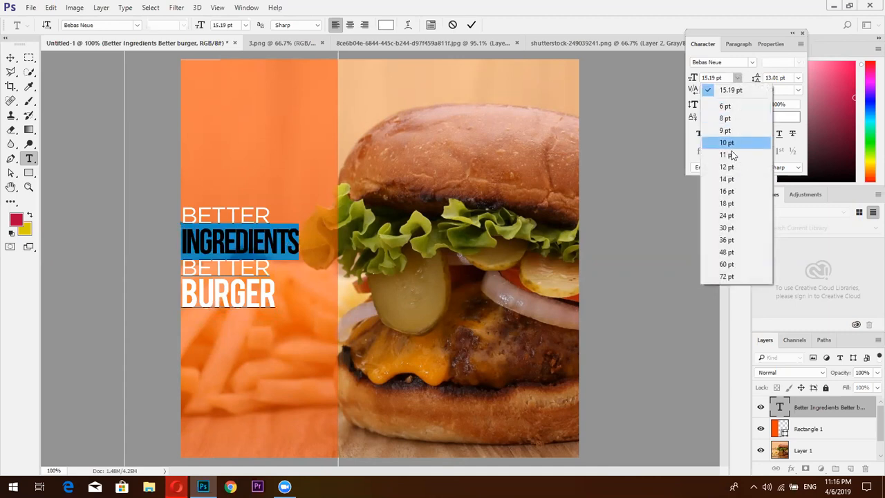
pyautogui.click(727, 179)
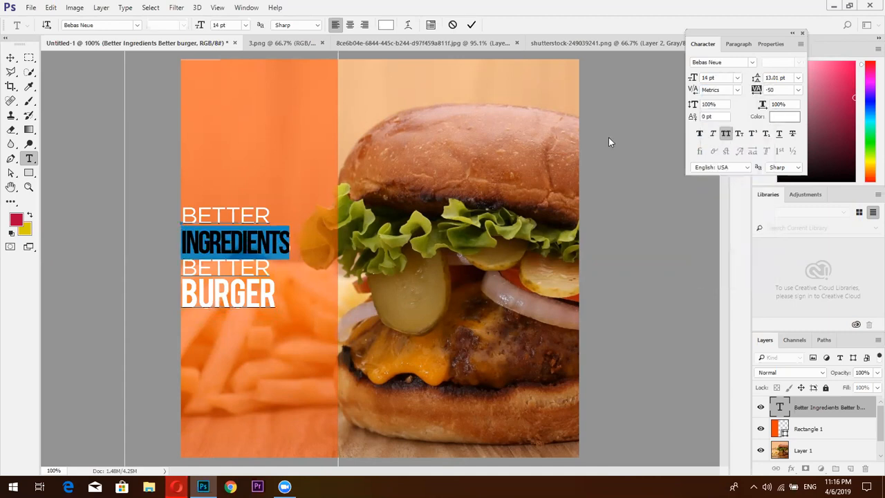
pyautogui.click(473, 24)
pyautogui.press('v')
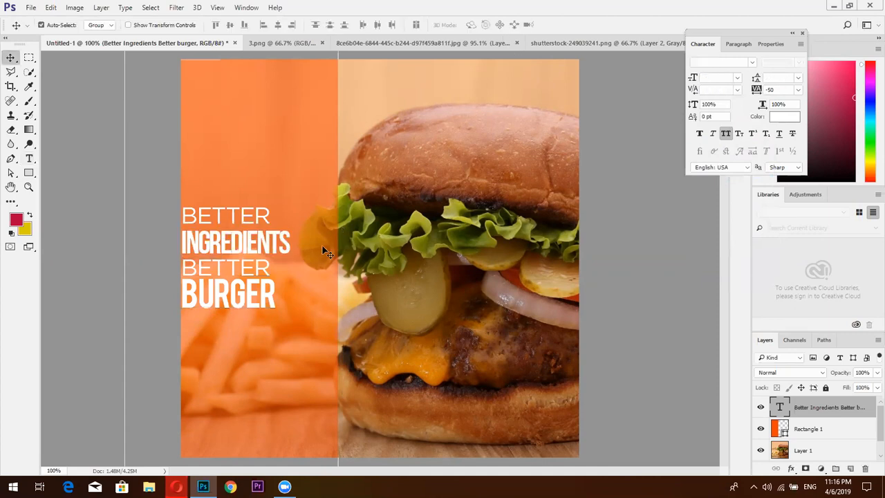
pyautogui.moveTo(282, 247); pyautogui.dragTo(302, 247)
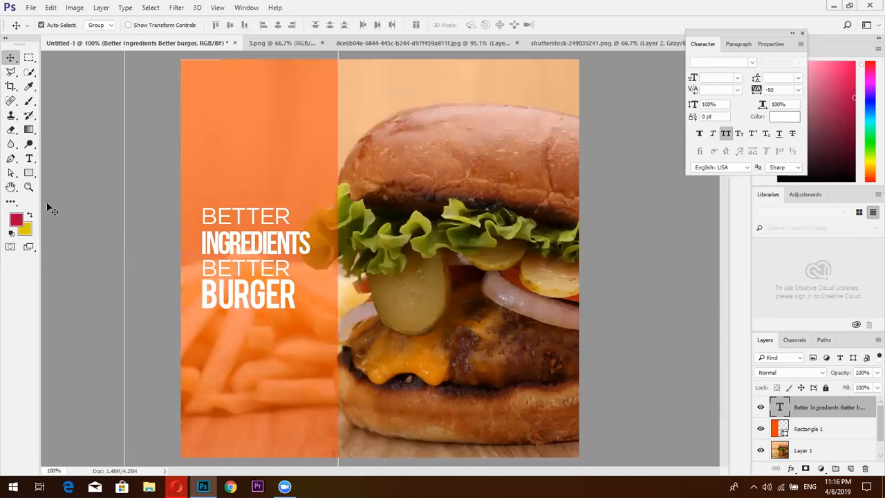
# Compare the fonts of "INGREDIENTS" and "BURGER" and change "BURGER" to Bebas Neue to match.
pyautogui.click(29, 158)
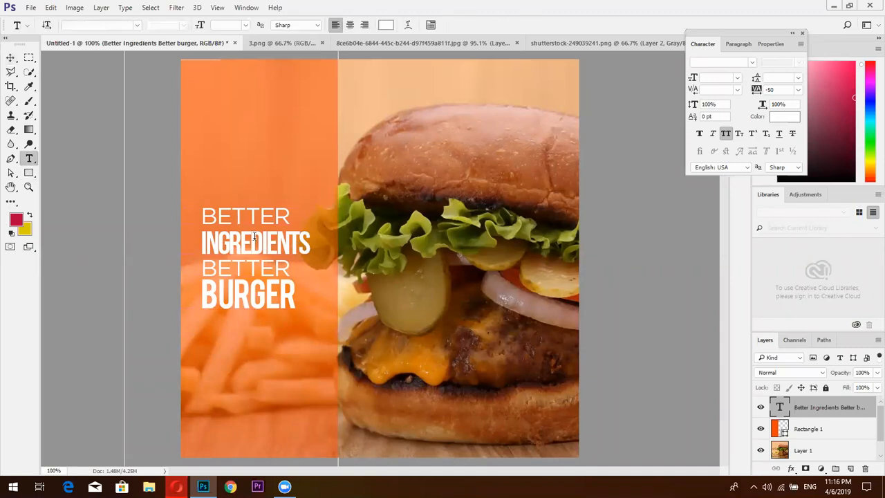
pyautogui.doubleClick(255, 237)
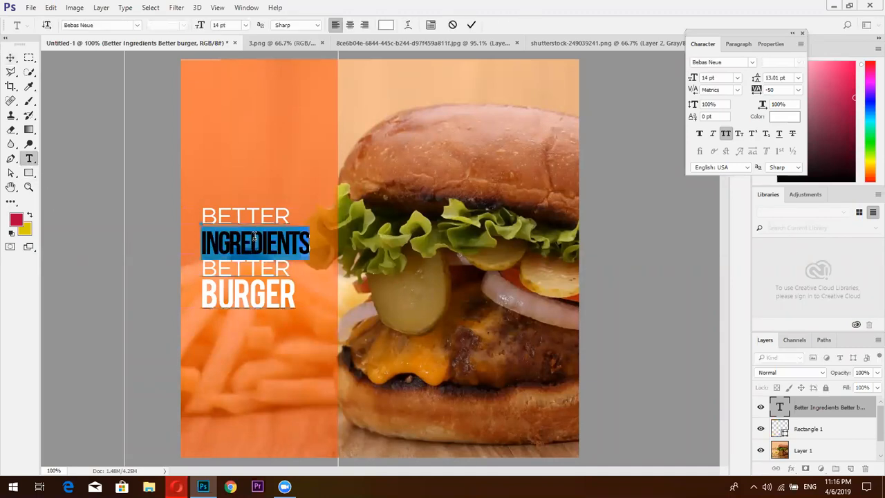
pyautogui.doubleClick(261, 288)
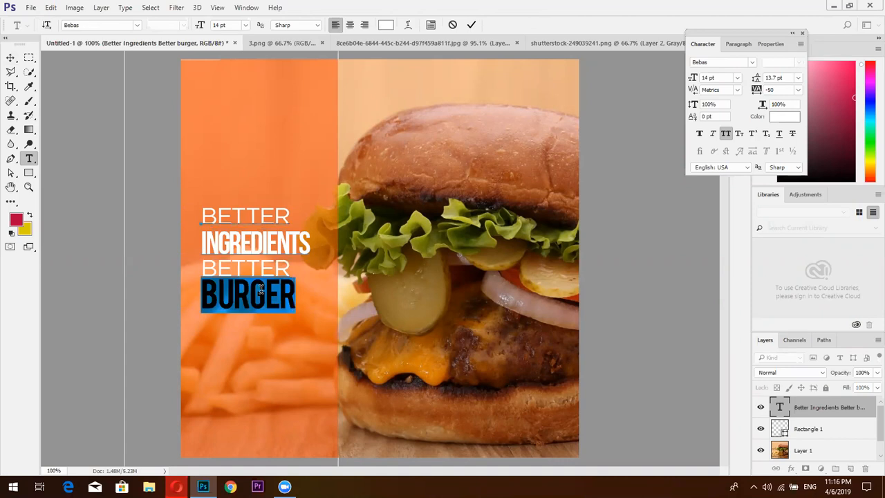
pyautogui.doubleClick(269, 238)
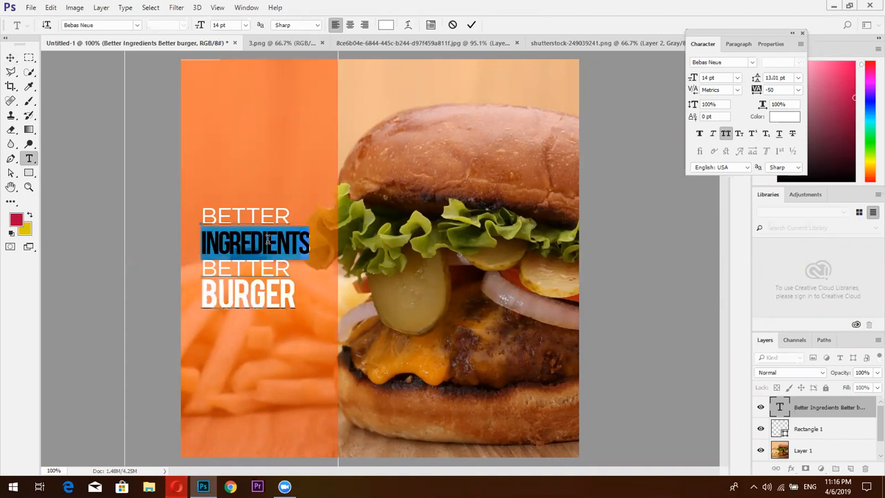
pyautogui.doubleClick(268, 296)
pyautogui.click(752, 63)
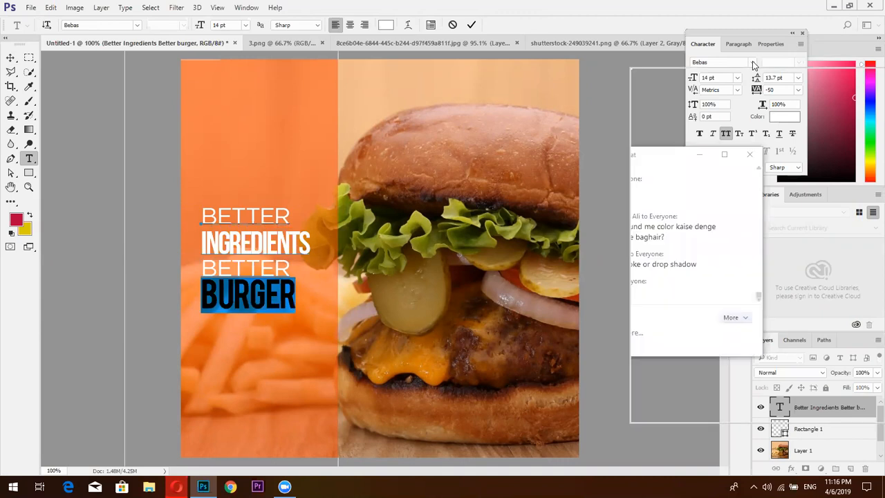
pyautogui.click(693, 109)
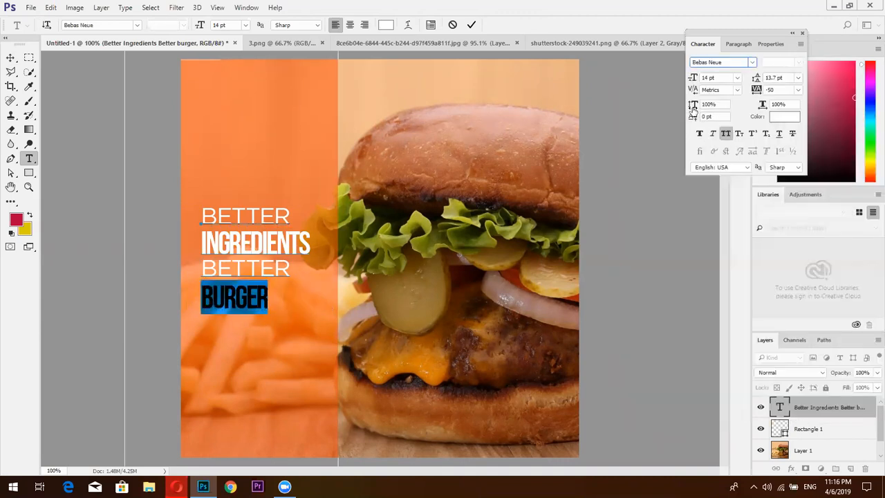
# Set the letter tracking of "BURGER" and "INGREDIENTS" to 0.
pyautogui.click(799, 91)
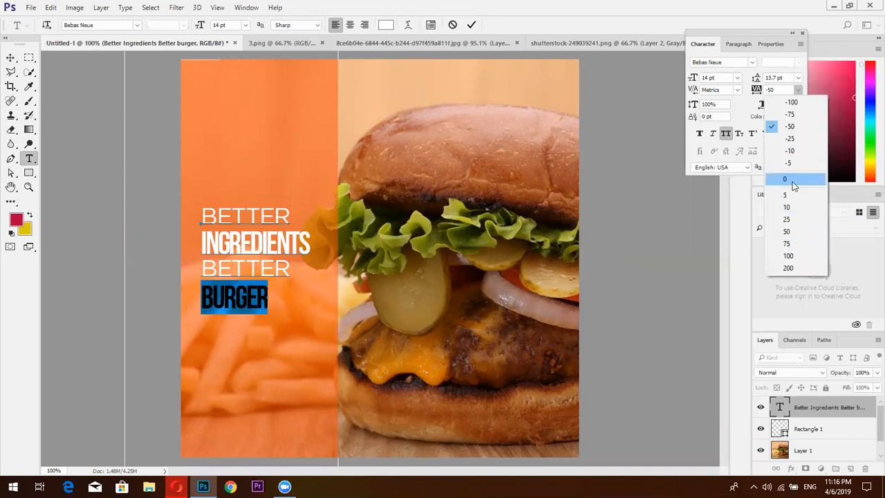
pyautogui.click(788, 179)
pyautogui.doubleClick(292, 238)
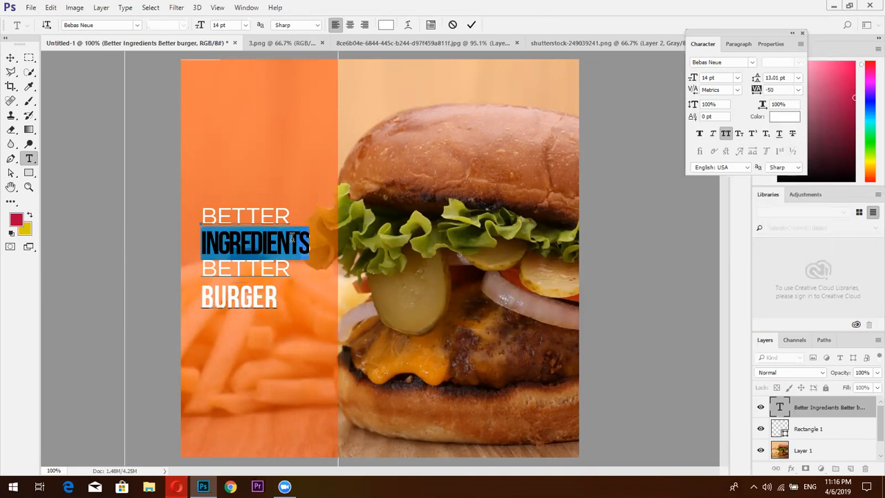
pyautogui.click(797, 93)
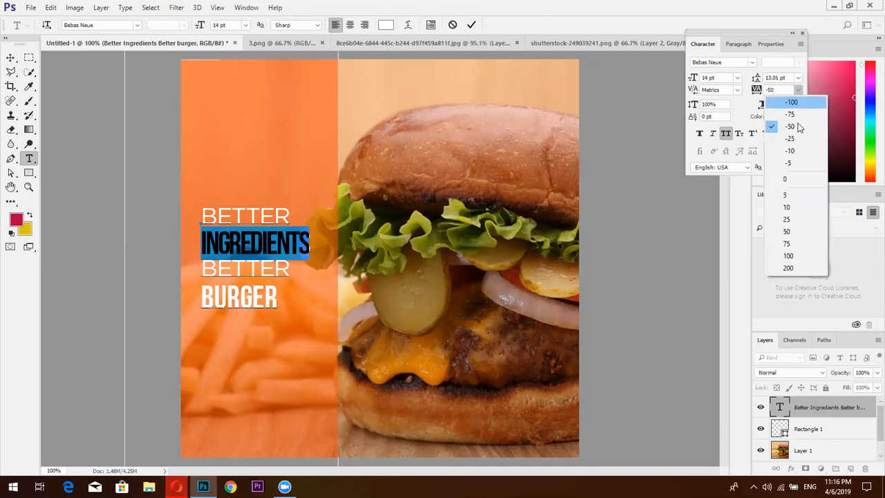
pyautogui.click(794, 178)
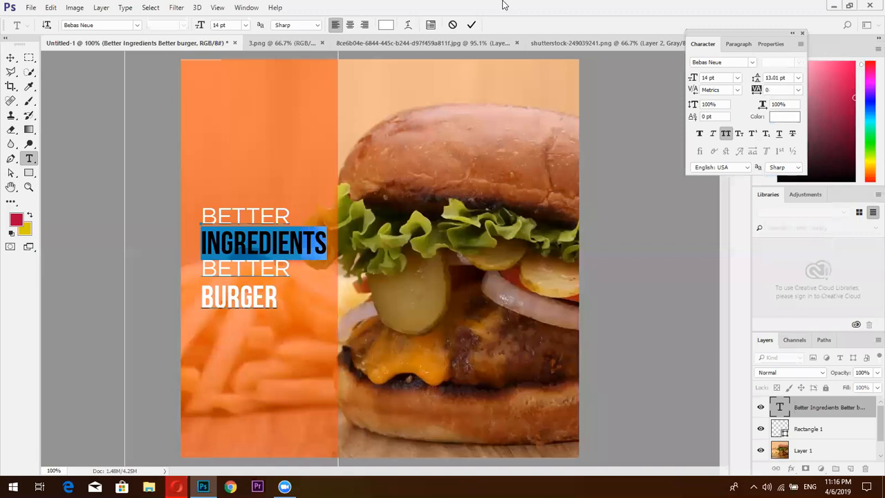
pyautogui.click(470, 25)
# Reduce the leading of the word "BURGER" so it sits closer to the "BETTER" line above it.
pyautogui.moveTo(278, 298); pyautogui.dragTo(201, 297)
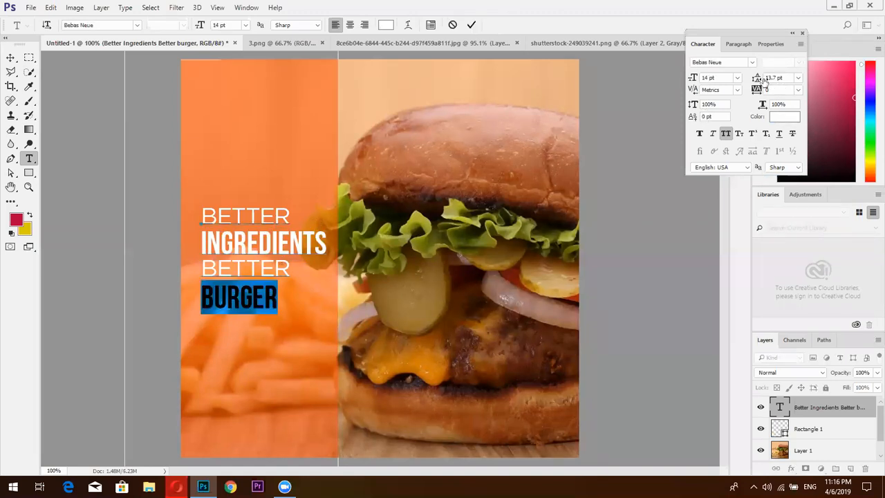
pyautogui.moveTo(760, 79); pyautogui.dragTo(758, 78)
pyautogui.click(471, 25)
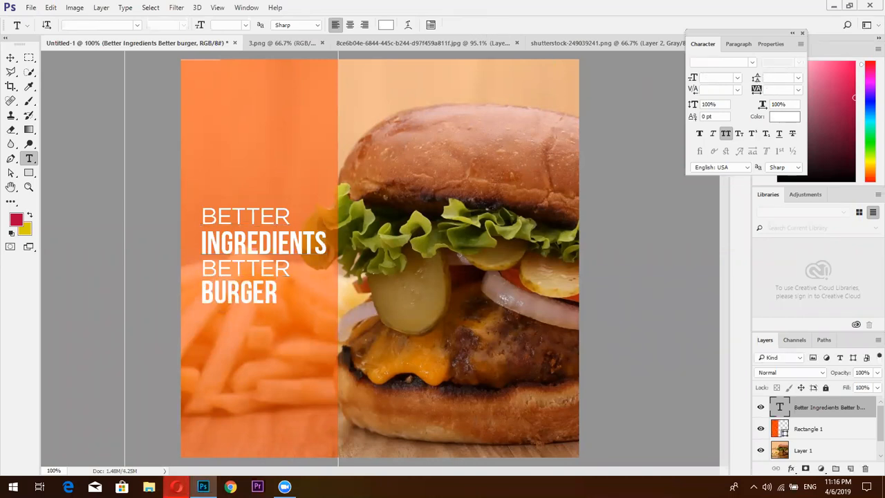
# Switch to the Opera browser and look through the saved Pinterest food designs up to the Instagram food banners pin.
pyautogui.hotkey('alt', 'Tab')
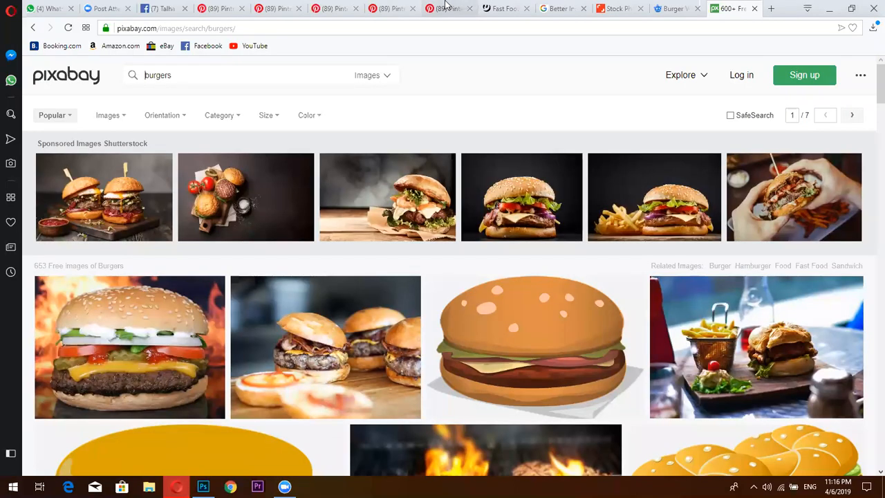
pyautogui.click(446, 8)
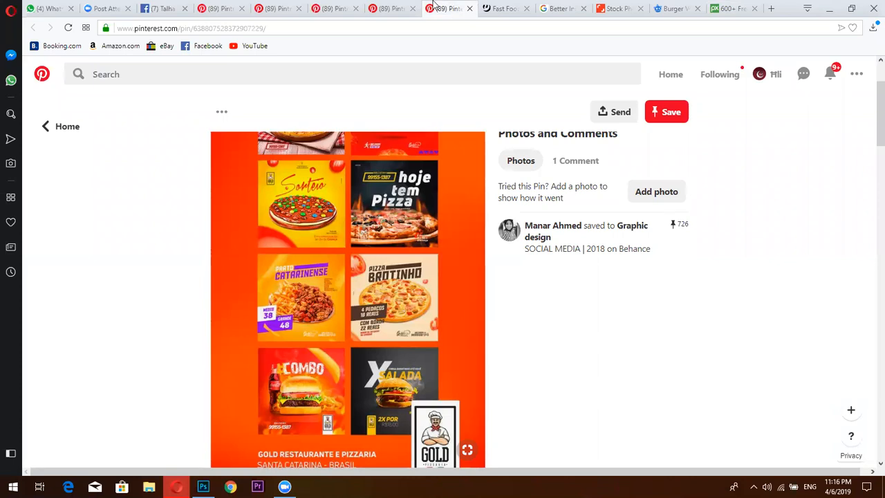
pyautogui.click(335, 8)
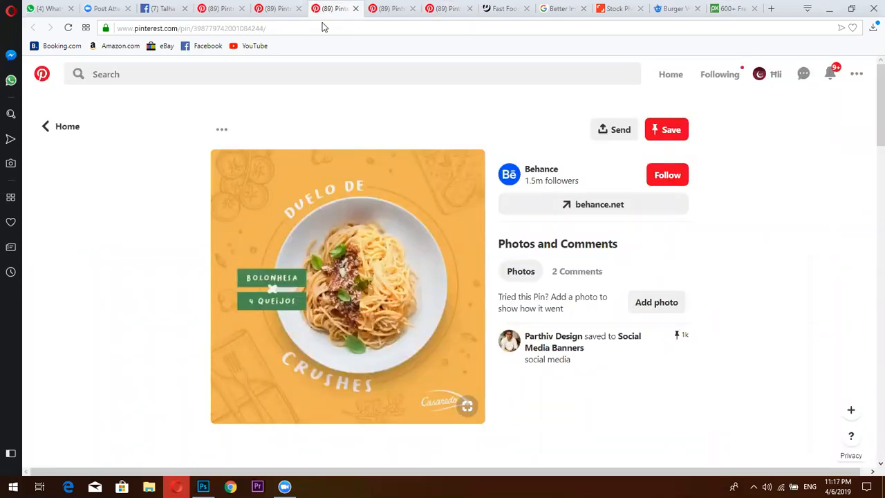
pyautogui.hotkey('ctrl', 'shift', 'Tab')
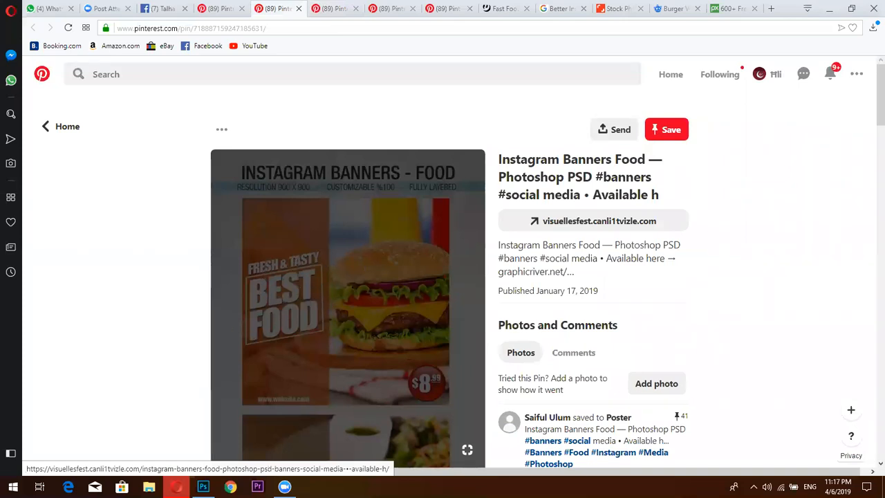
# Switch back to Photoshop and frame the tagline with an unfilled rectangle, 3 px stroke, resized to about 246 by 204 px.
pyautogui.click(203, 486)
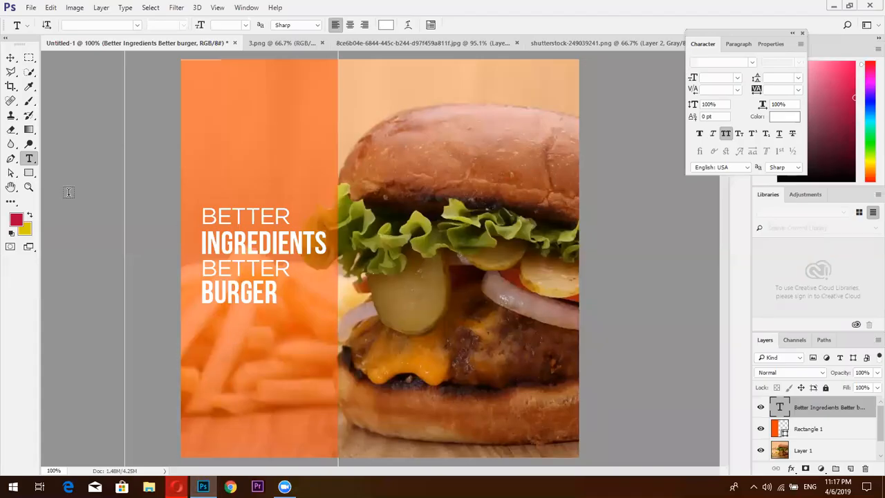
pyautogui.click(29, 173)
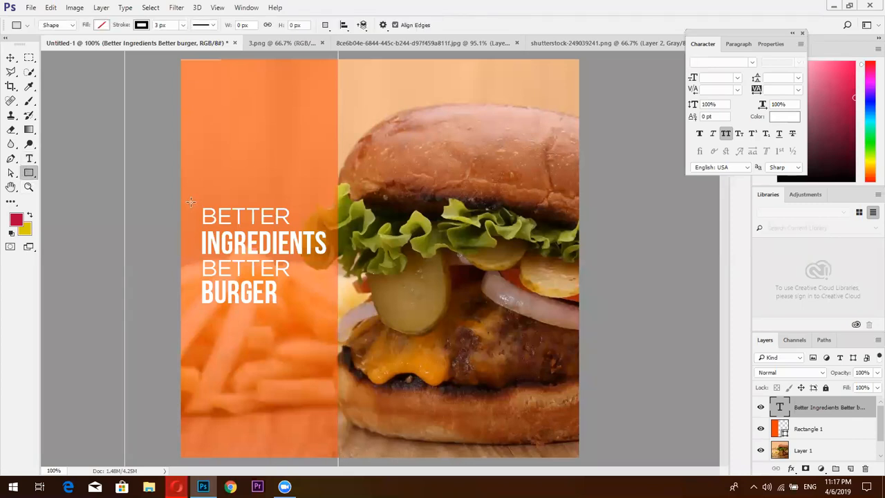
pyautogui.moveTo(191, 203); pyautogui.dragTo(330, 312)
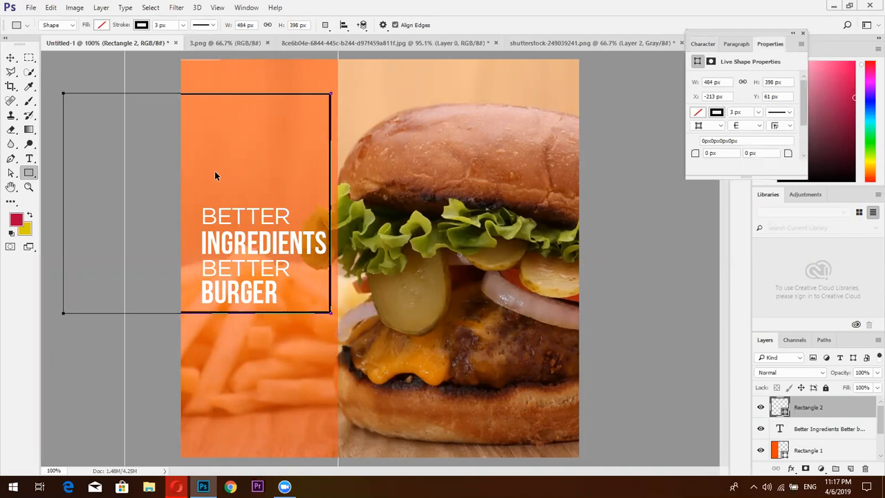
pyautogui.hotkey('ctrl', 't')
pyautogui.moveTo(63, 204); pyautogui.dragTo(199, 224)
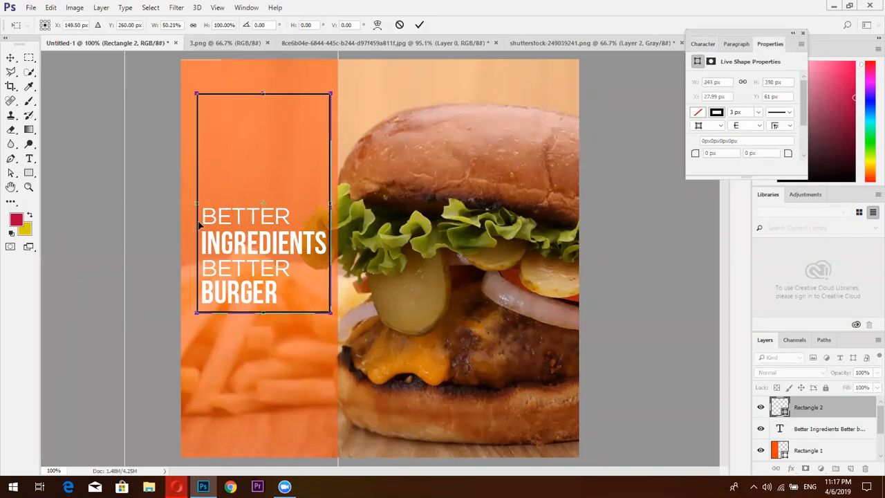
pyautogui.moveTo(263, 94); pyautogui.dragTo(266, 201)
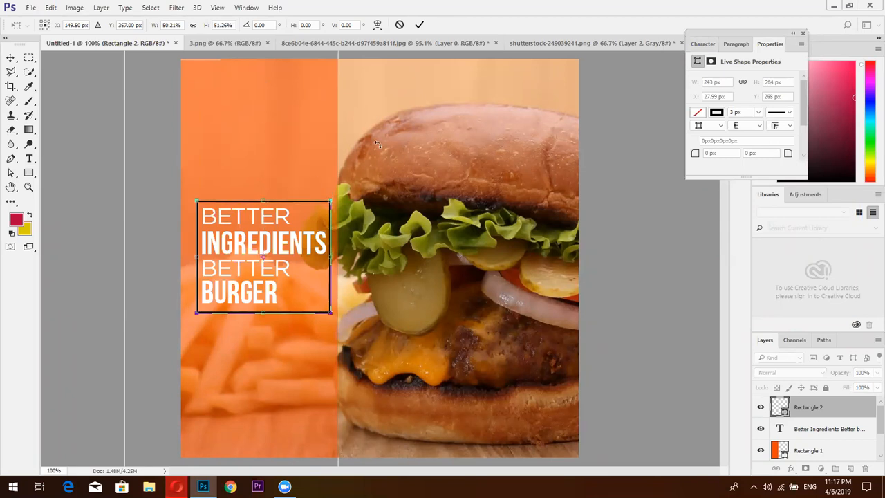
pyautogui.moveTo(330, 257); pyautogui.dragTo(332, 257)
pyautogui.click(419, 25)
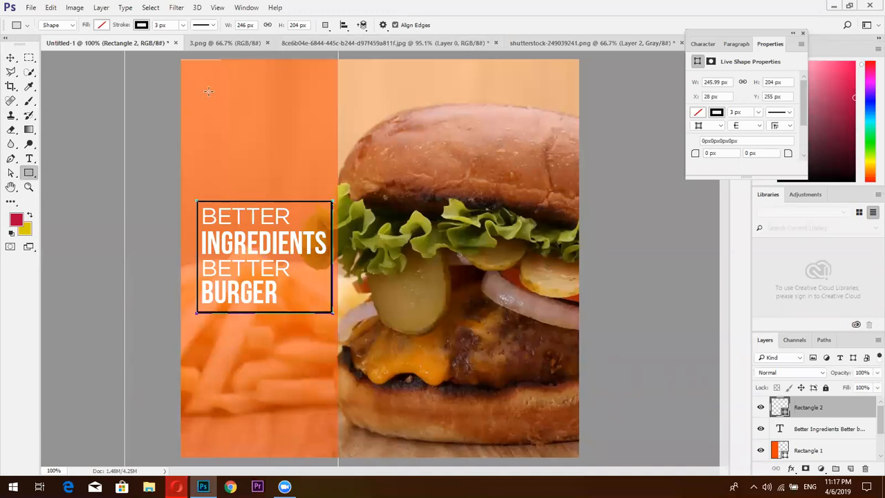
# Change the stroke colour of the rectangle around the tagline to white.
pyautogui.click(142, 28)
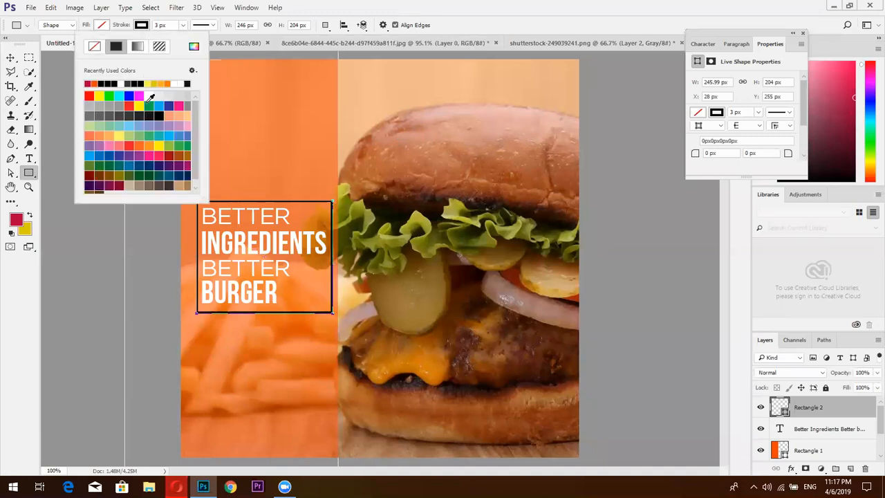
pyautogui.click(148, 96)
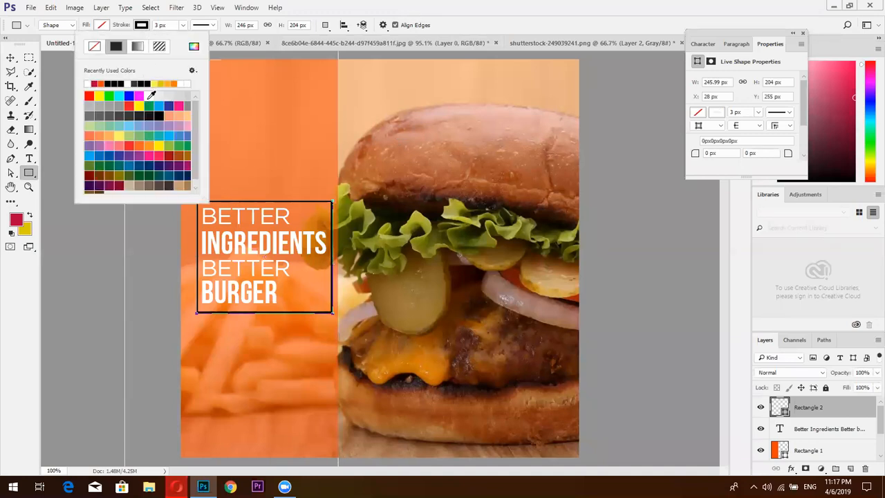
pyautogui.click(11, 59)
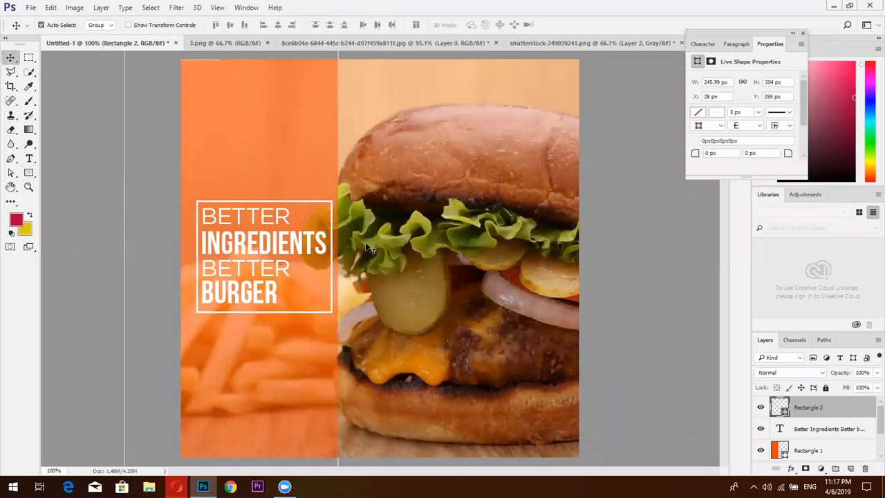
# Nudge the frame and the tagline left together until the frame's X position is 19 px.
pyautogui.keyDown('ctrl'); pyautogui.click(802, 423); pyautogui.keyUp('ctrl')
pyautogui.hotkey('ctrl', 'Left')
pyautogui.hotkey('ctrl', 'Left')
pyautogui.hotkey('ctrl', 'Left')
pyautogui.hotkey('ctrl', 'Left')
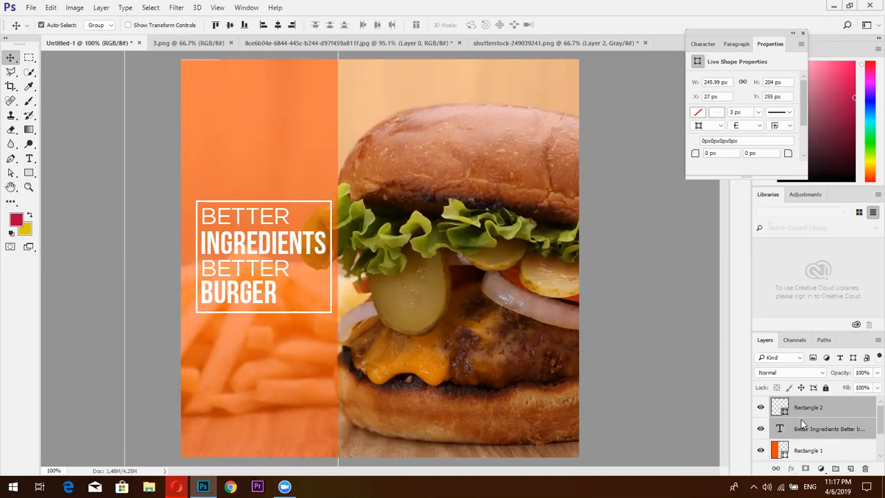
pyautogui.hotkey('ctrl', 'Left')
pyautogui.hotkey('ctrl', 'Left')
pyautogui.hotkey('ctrl', 'Left')
pyautogui.hotkey('ctrl', 'Left')
pyautogui.hotkey('ctrl', 'Left')
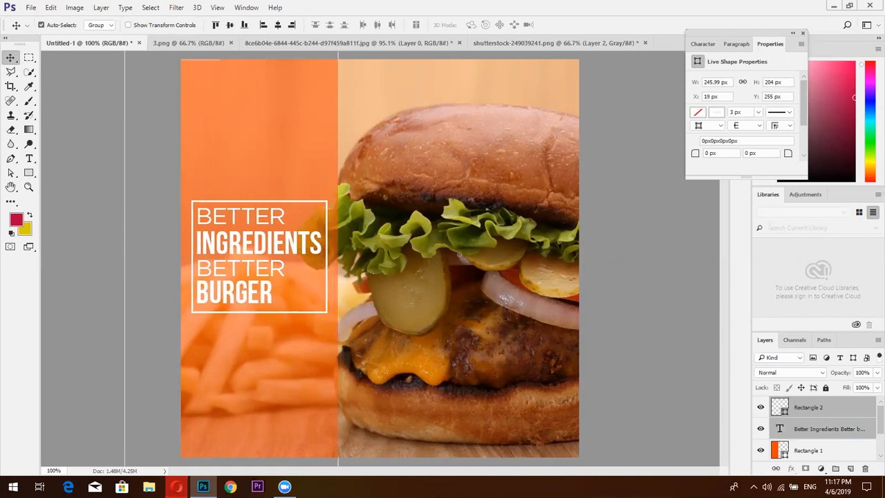
# Check the "Best Food" banner on Pinterest, and skew the tagline with its frame in Photoshop so the right side slants upward.
pyautogui.hotkey('alt', 'Tab')
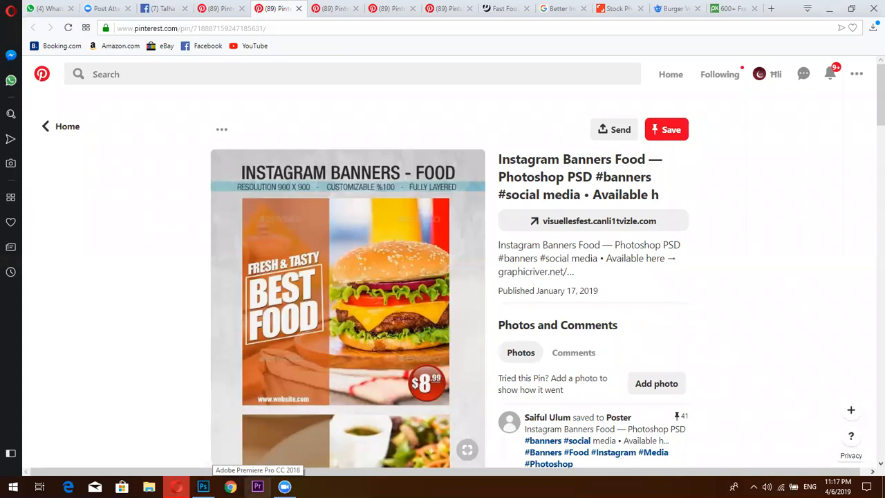
pyautogui.click(202, 486)
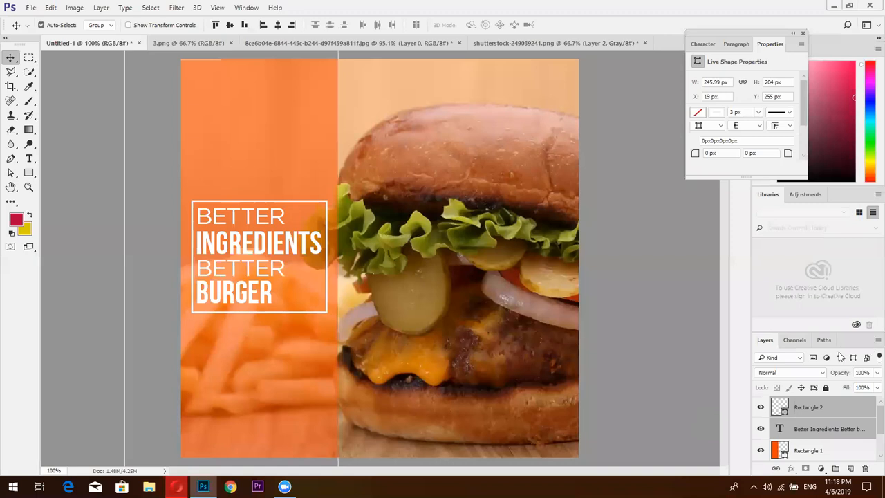
pyautogui.click(797, 407)
pyautogui.keyDown('shift'); pyautogui.click(808, 430); pyautogui.keyUp('shift')
pyautogui.hotkey('ctrl', 't')
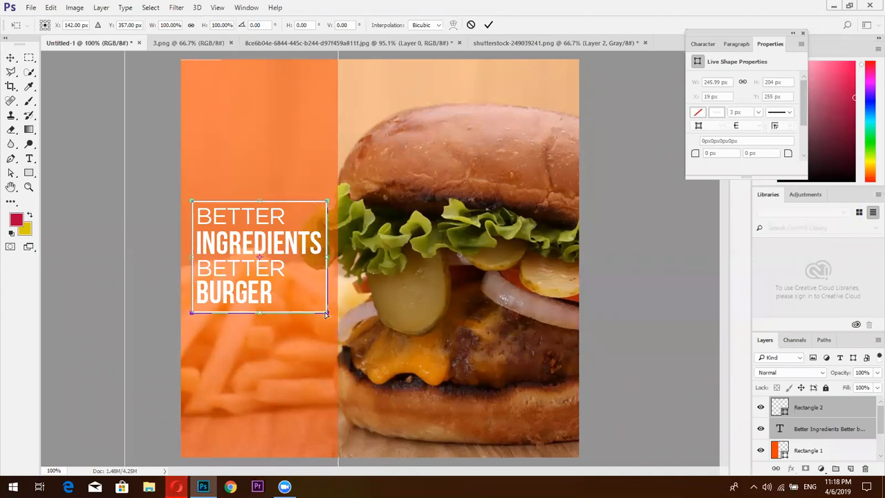
pyautogui.moveTo(326, 256); pyautogui.dragTo(325, 233)
pyautogui.click(489, 25)
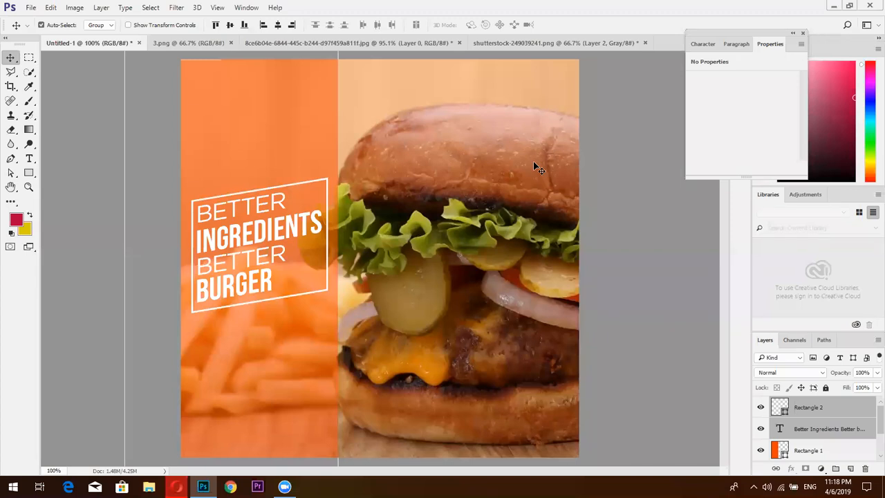
# Add a new layer above the frame, and open the Talha Foods Chapli Kabab post in the browser as a design reference.
pyautogui.click(850, 469)
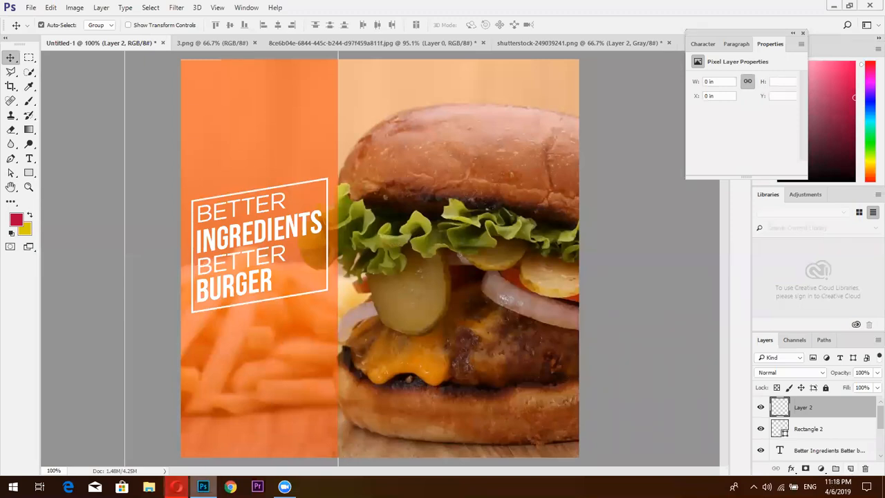
pyautogui.hotkey('alt', 'Tab')
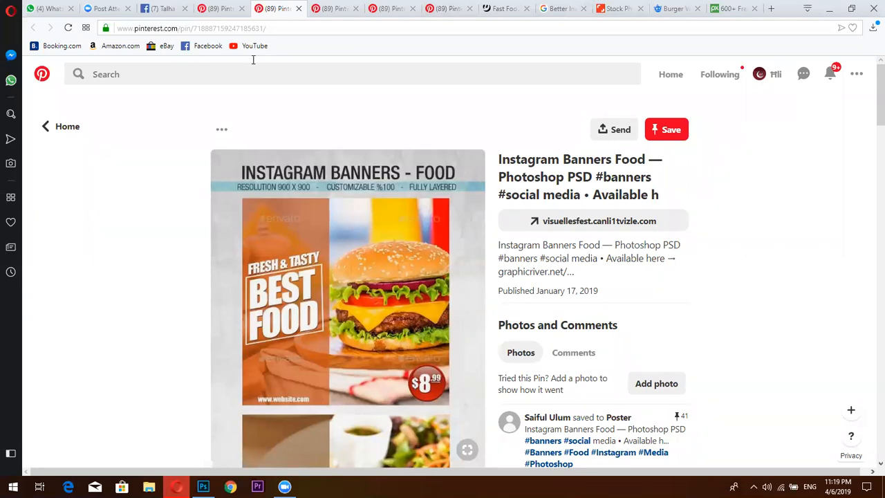
pyautogui.click(216, 9)
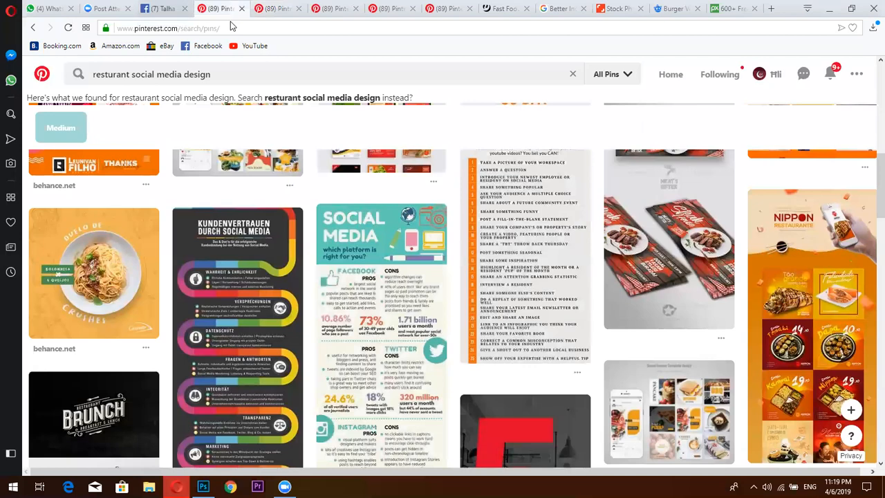
pyautogui.click(163, 9)
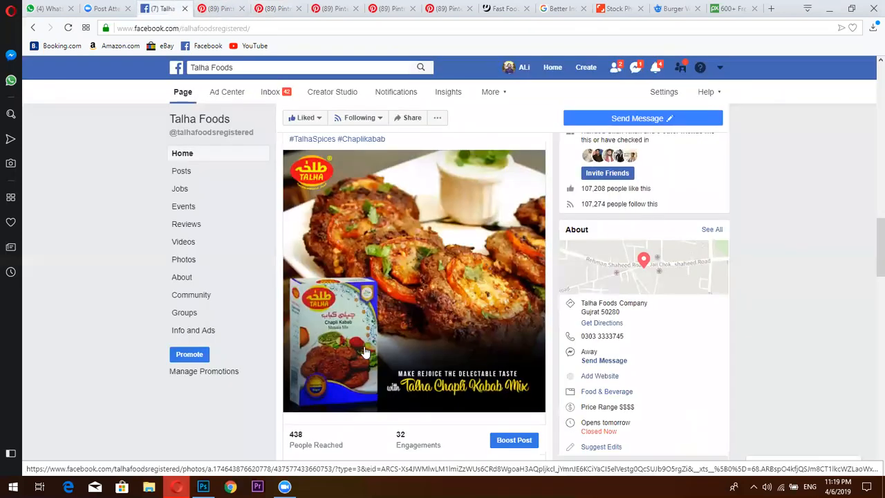
pyautogui.click(440, 266)
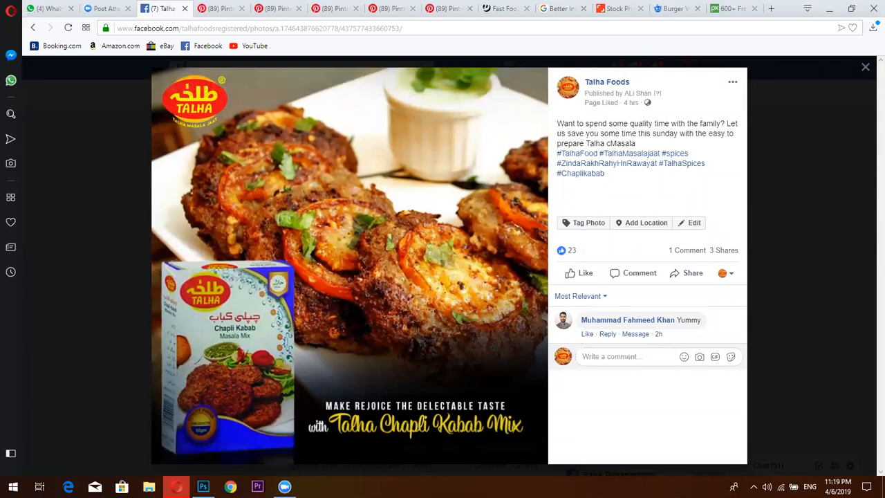
# Switch back to Photoshop, set the foreground colour to black (000000) and fill the new empty layer with it.
pyautogui.click(203, 486)
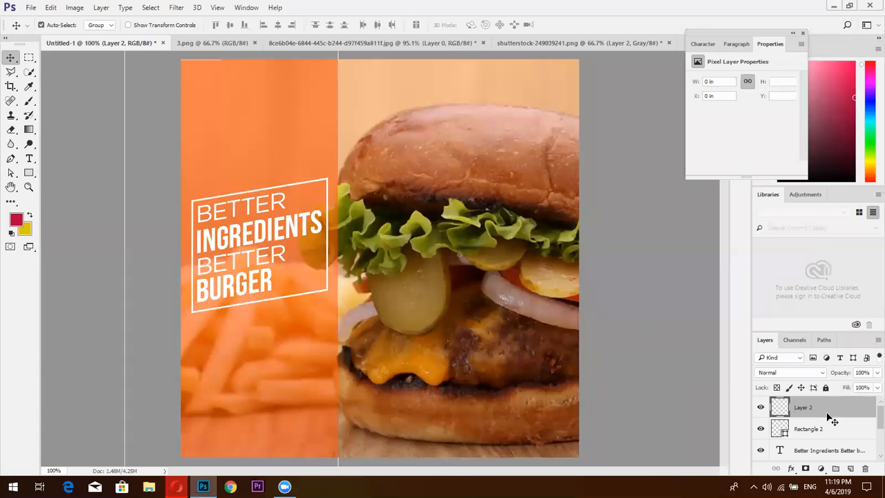
pyautogui.click(19, 223)
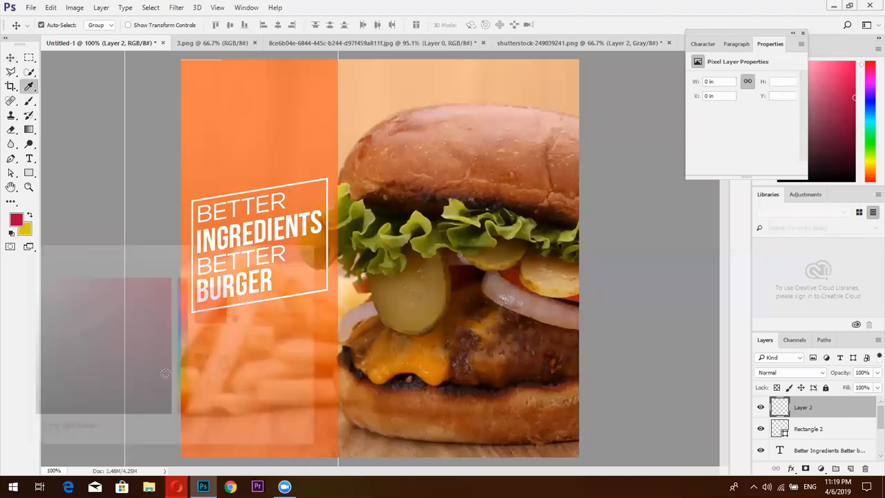
pyautogui.click(172, 416)
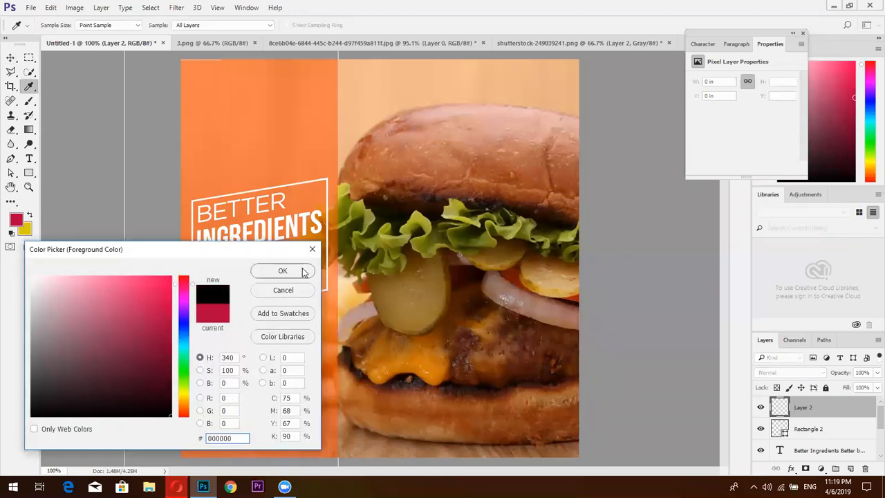
pyautogui.press('v')
pyautogui.click(283, 270)
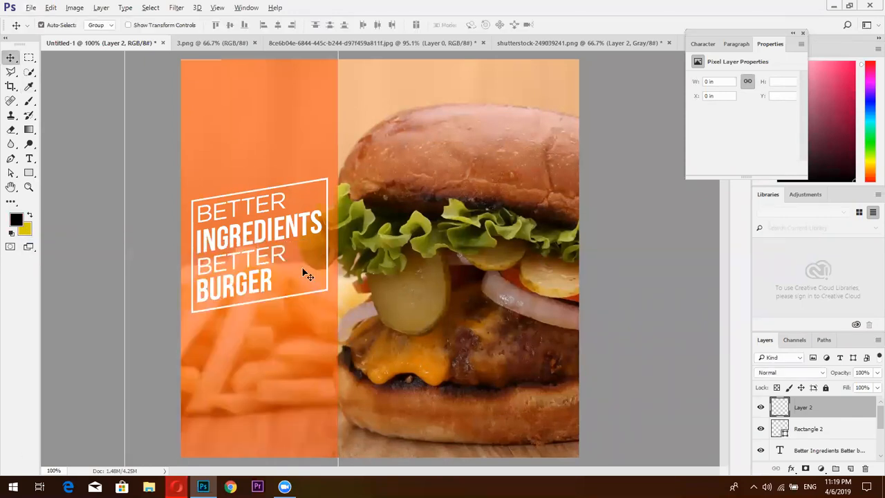
pyautogui.hotkey('alt', 'BackSpace')
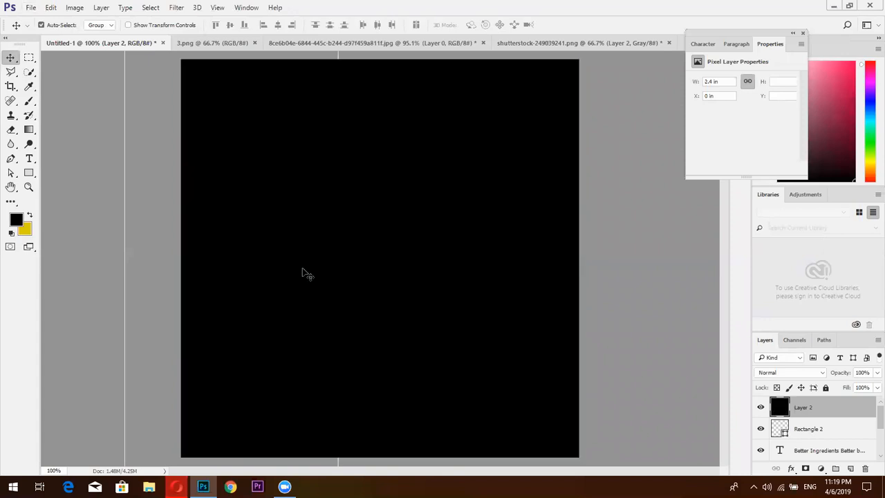
# Choose the Eraser and set its soft brush size to 720 px.
pyautogui.click(11, 131)
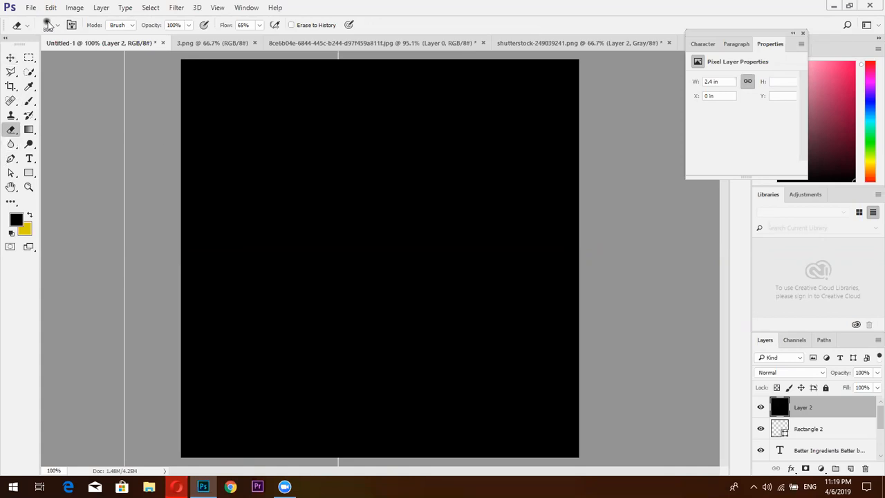
pyautogui.click(51, 26)
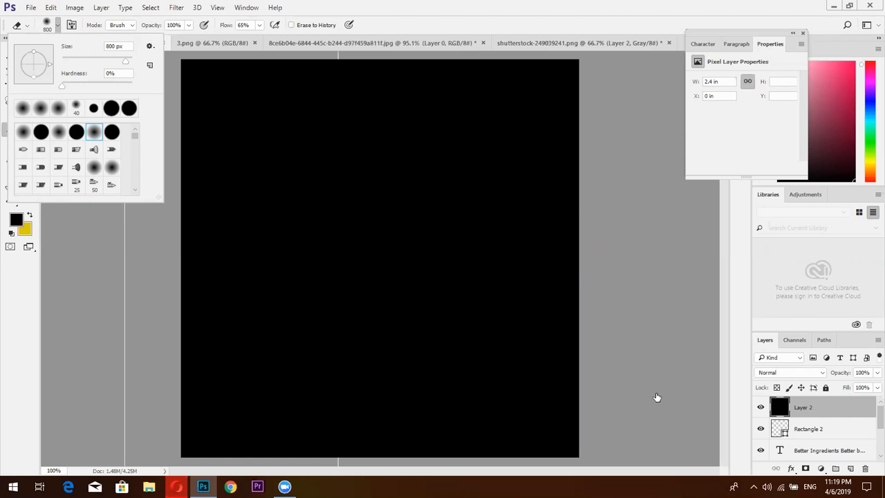
pyautogui.moveTo(125, 67); pyautogui.dragTo(105, 47)
pyautogui.write('720')
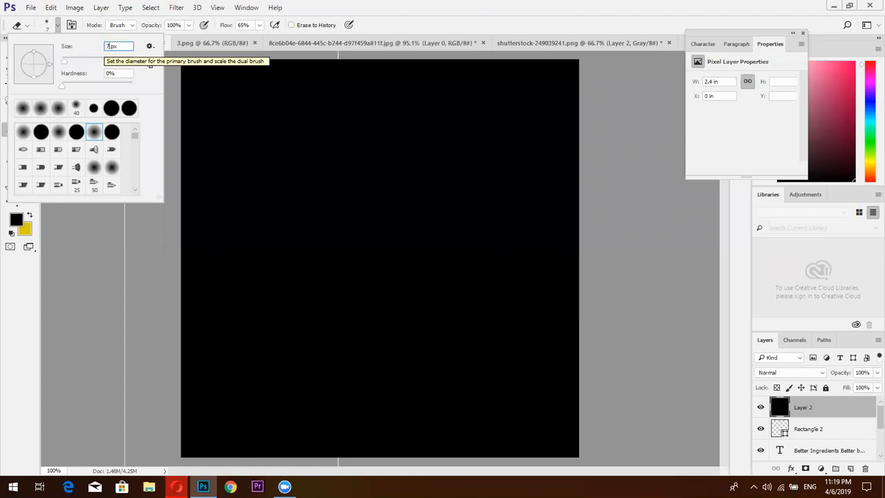
pyautogui.press('Return')
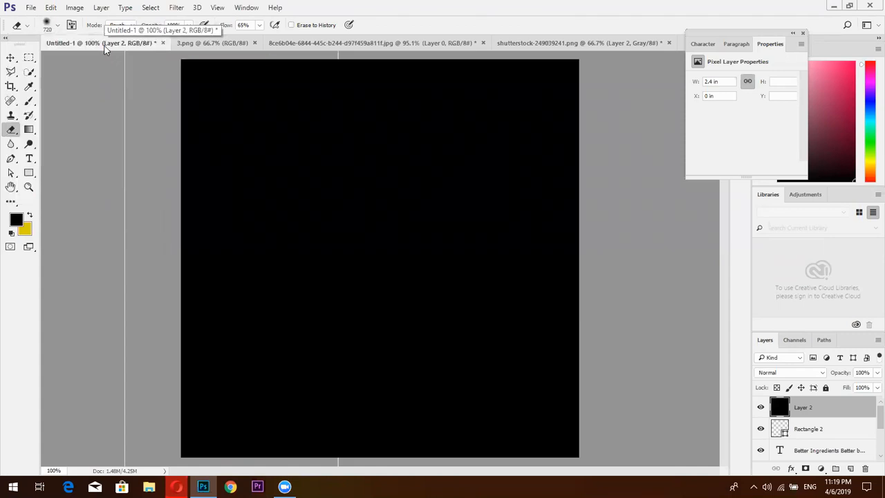
# Erase the black layer over the centre and towards the corners to leave a dark vignette, then compare with the layer hidden and shown.
pyautogui.click(384, 264)
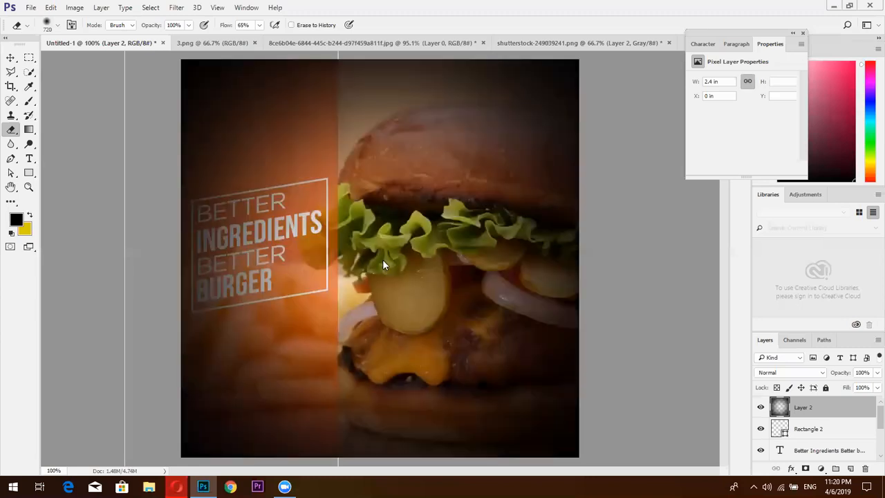
pyautogui.click(383, 259)
pyautogui.click(382, 260)
pyautogui.click(382, 259)
pyautogui.click(559, 115)
pyautogui.click(285, 125)
pyautogui.click(269, 342)
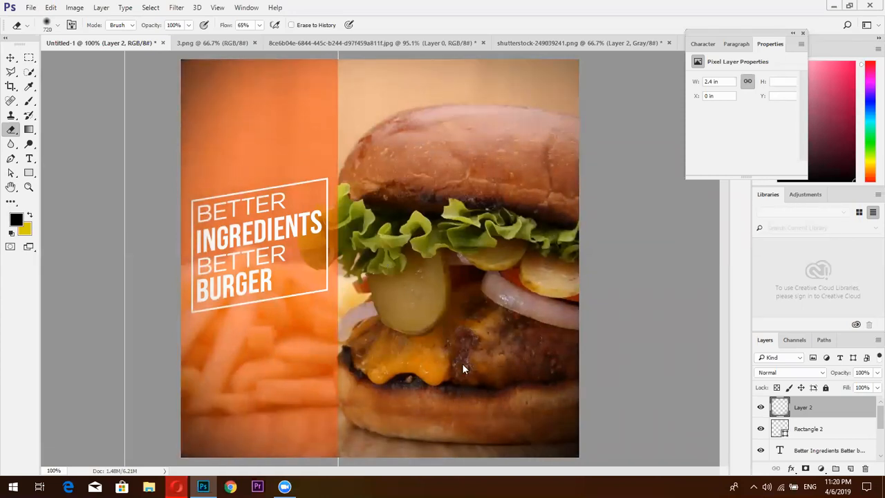
pyautogui.click(529, 393)
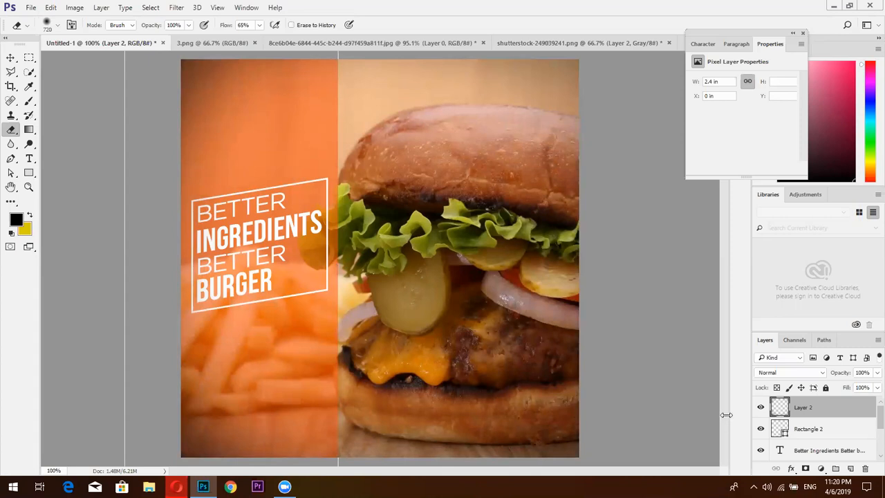
pyautogui.click(760, 410)
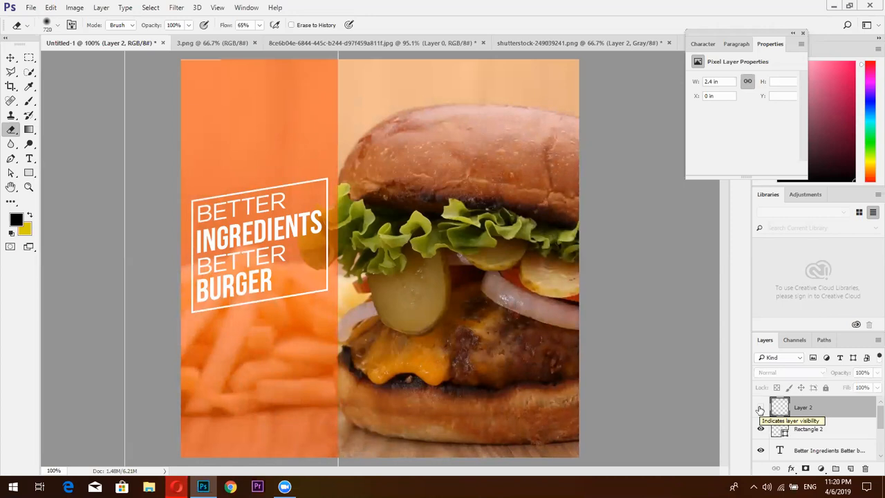
pyautogui.click(760, 410)
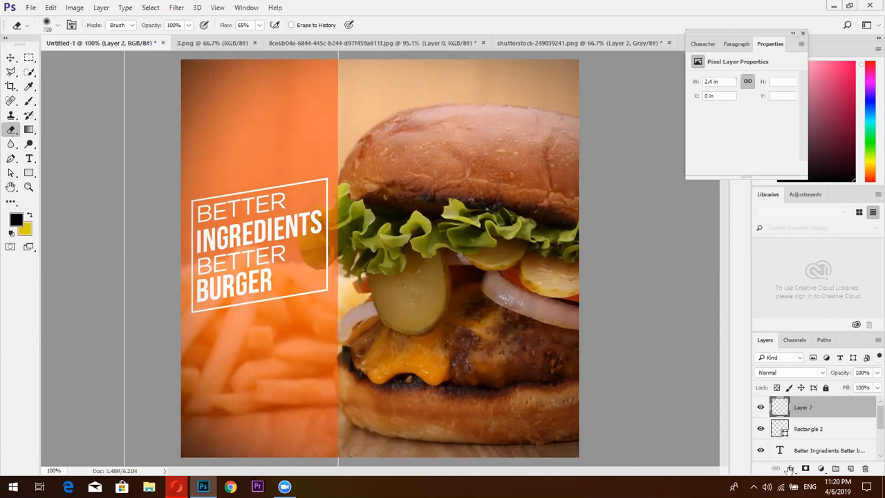
# Add a Selective Color adjustment layer above the erased black layer.
pyautogui.click(819, 468)
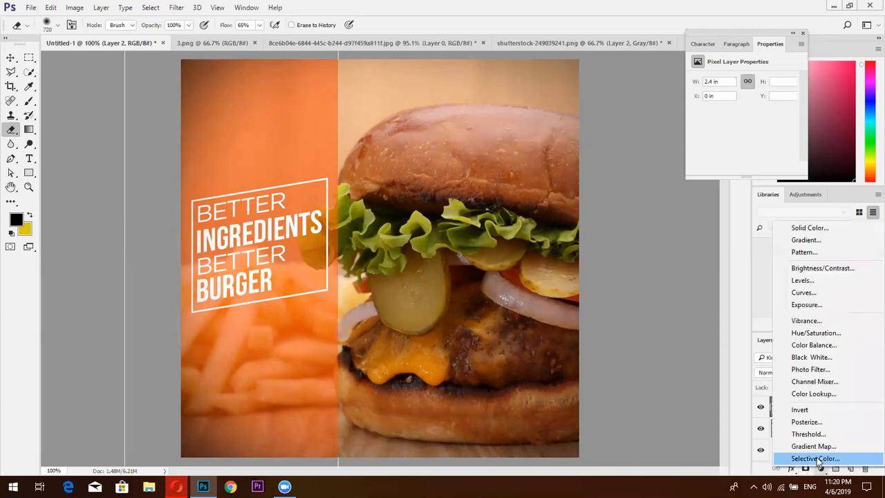
pyautogui.click(821, 469)
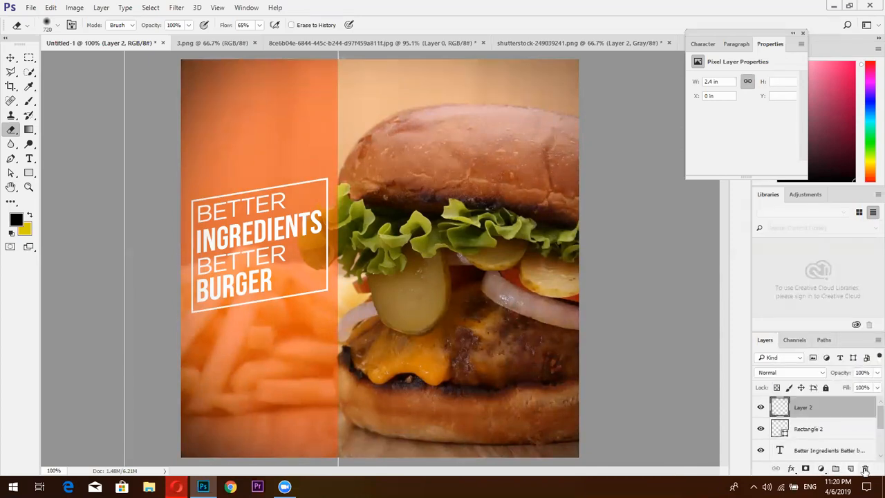
pyautogui.click(824, 470)
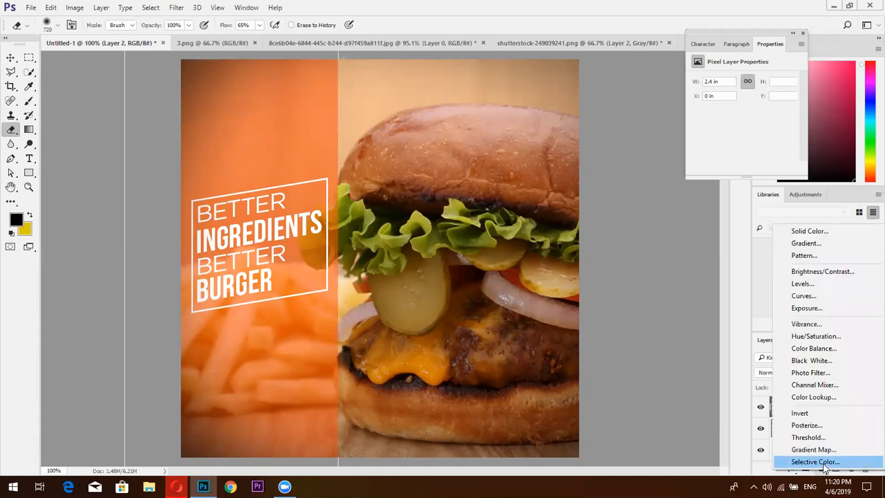
pyautogui.click(824, 464)
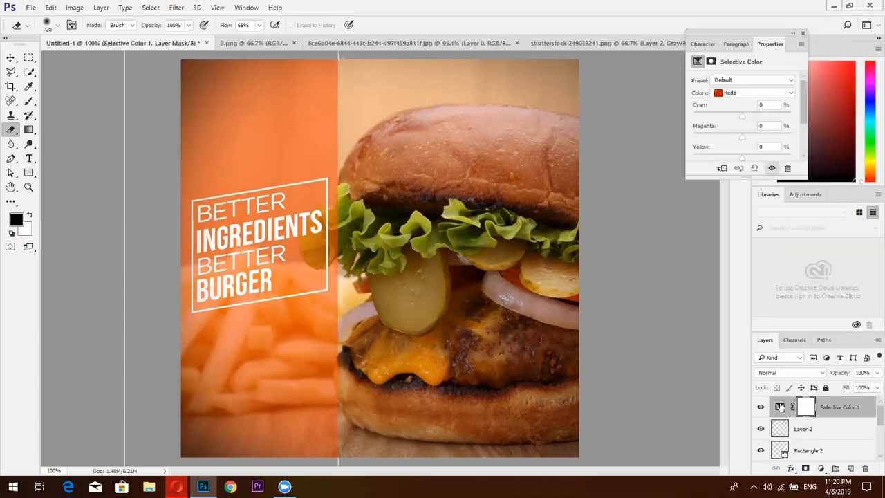
pyautogui.click(779, 407)
# Detach and close the Paragraph panel, and move the floating Properties panel higher up.
pyautogui.moveTo(738, 43)
pyautogui.mouseDown()
pyautogui.moveTo(730, 24)
pyautogui.moveTo(732, 31)
pyautogui.mouseUp()
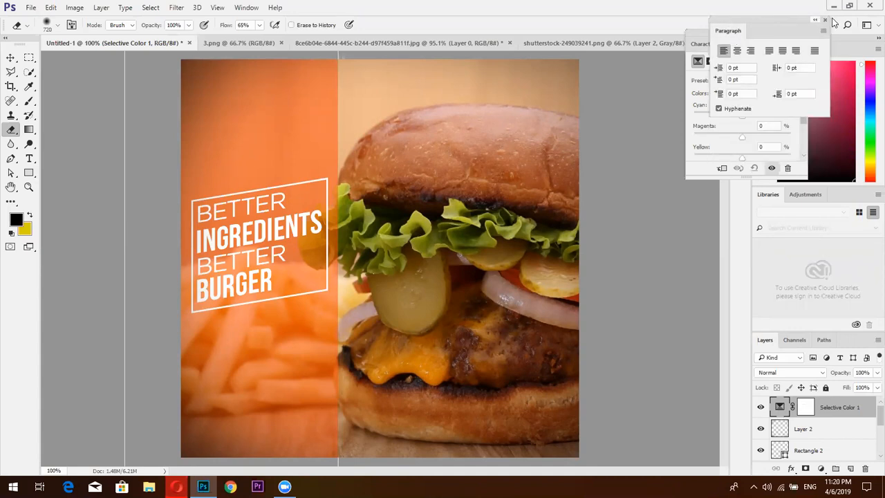
pyautogui.click(824, 19)
pyautogui.moveTo(764, 32); pyautogui.dragTo(756, 4)
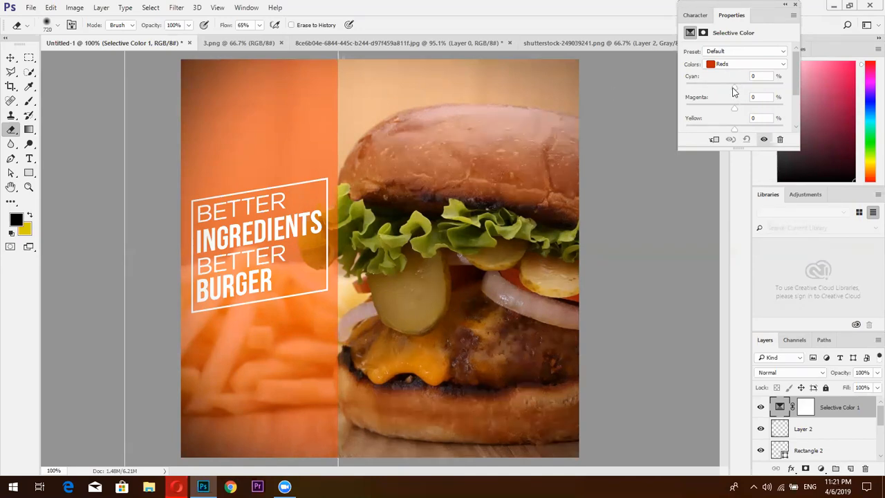
# Keep Reds as the Selective Color range and lower its Cyan to -9%.
pyautogui.click(735, 65)
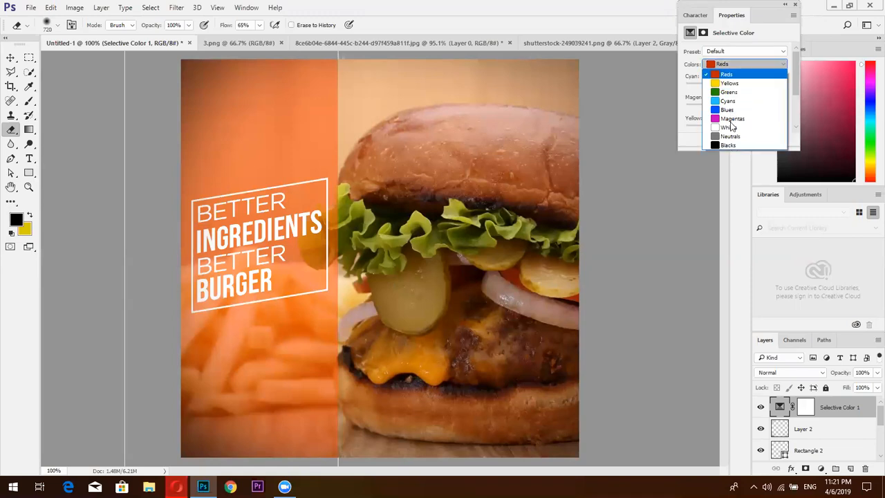
pyautogui.click(736, 78)
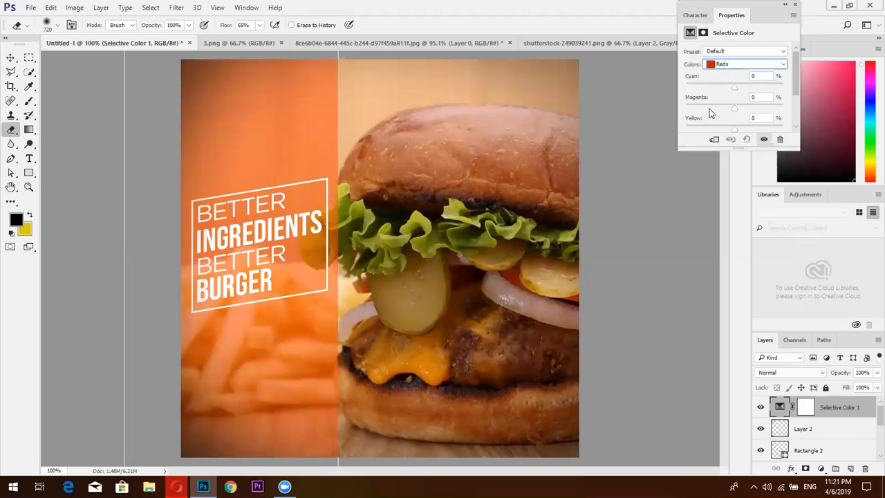
pyautogui.moveTo(735, 88); pyautogui.dragTo(746, 89)
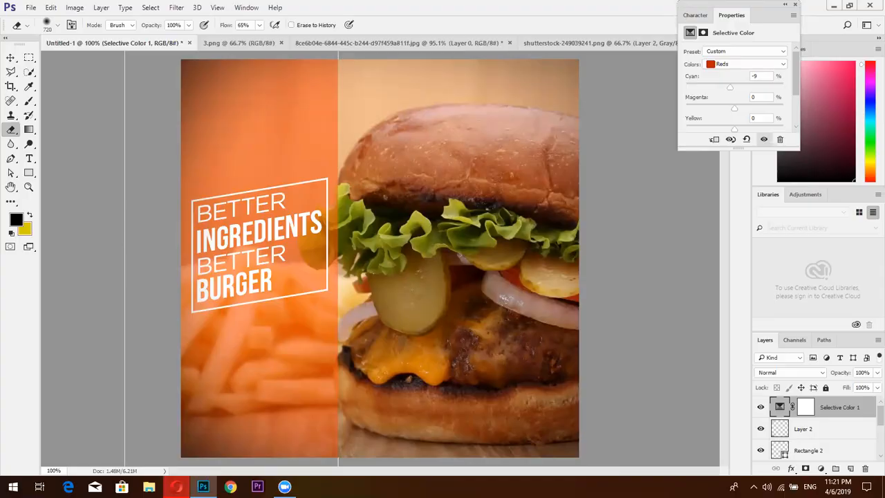
# Switch to the browser to compare the advert's colours with the Talha Foods Chapli Kabab post, and return to Photoshop.
pyautogui.click(176, 486)
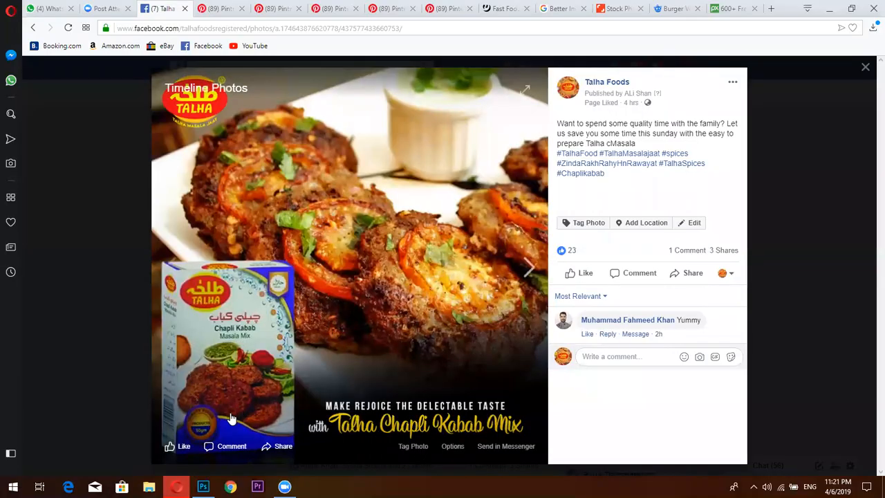
pyautogui.click(202, 486)
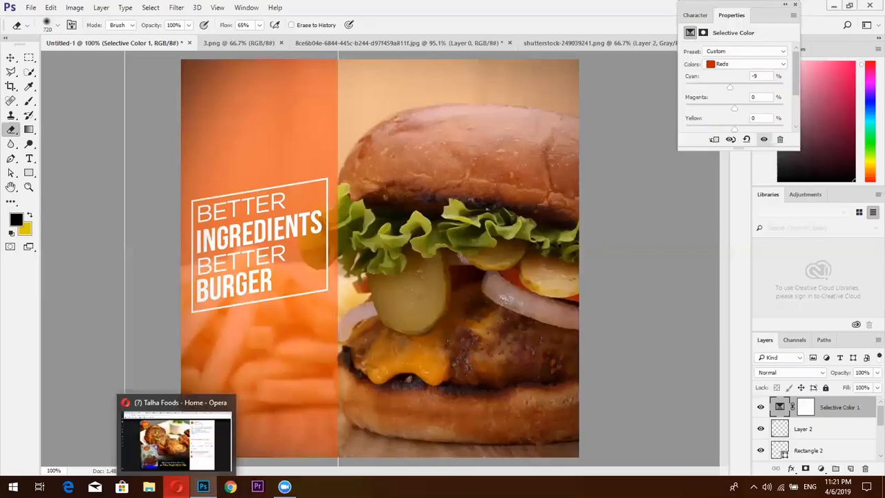
pyautogui.click(176, 486)
pyautogui.click(202, 486)
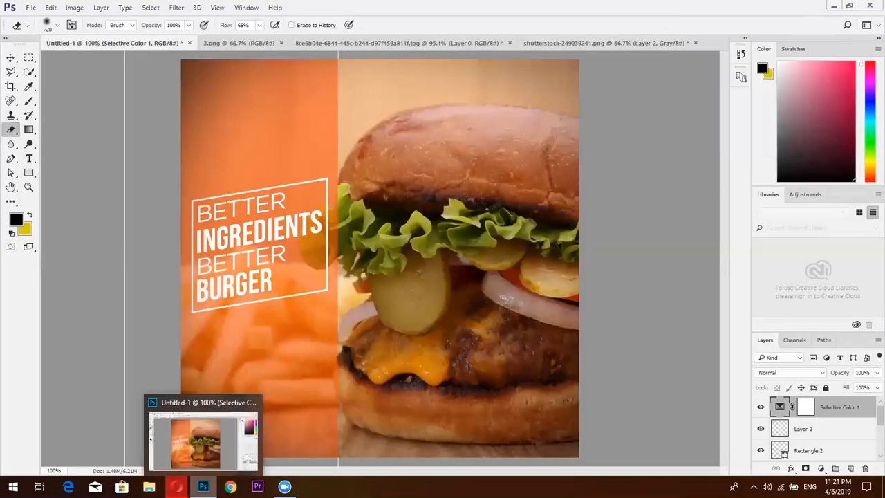
pyautogui.click(202, 486)
pyautogui.click(203, 486)
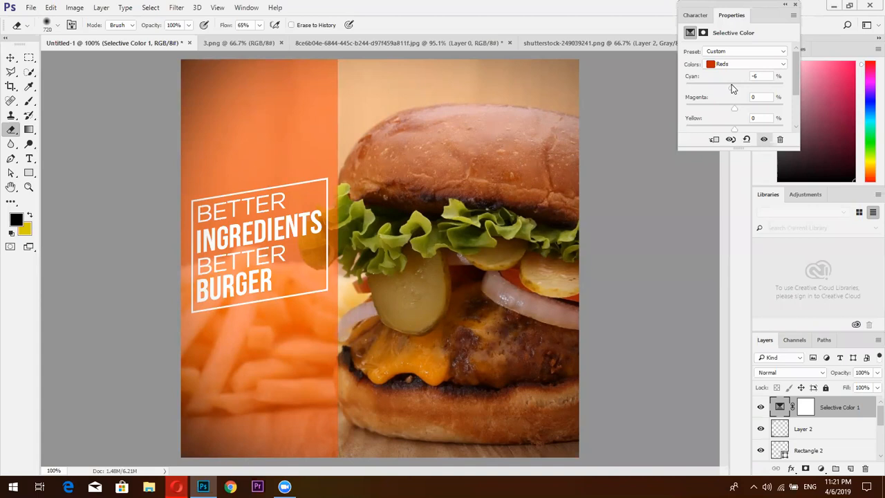
# Set the Selective Color Reds to Cyan -25%, Magenta +40%, Yellow +32% and Black +36%.
pyautogui.moveTo(732, 85); pyautogui.dragTo(724, 87)
pyautogui.moveTo(736, 113); pyautogui.dragTo(755, 112)
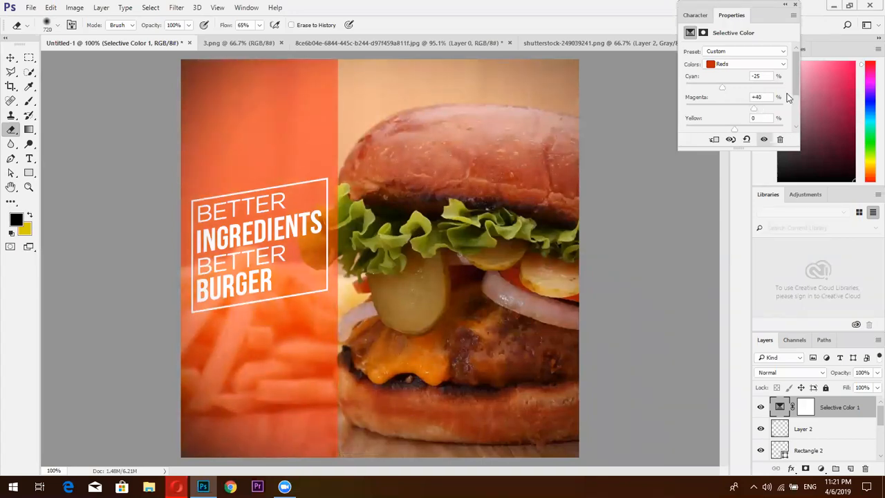
pyautogui.scroll(-3, 797, 96)
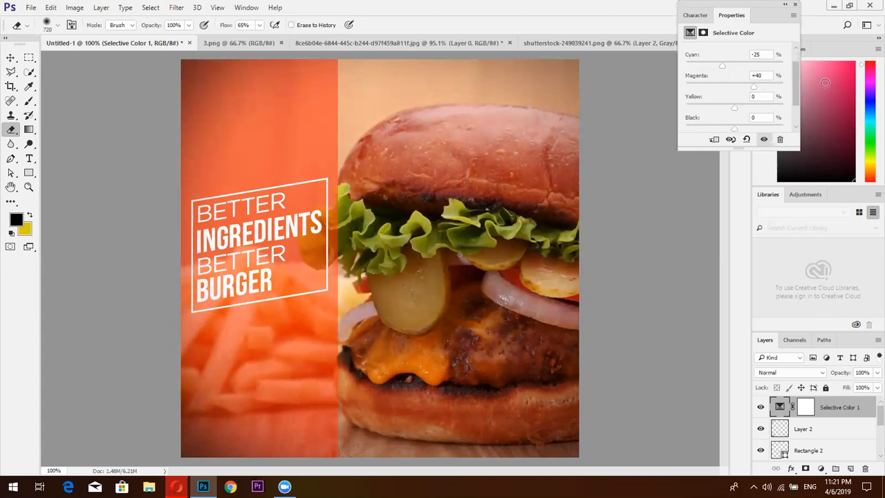
pyautogui.moveTo(734, 105); pyautogui.dragTo(753, 112)
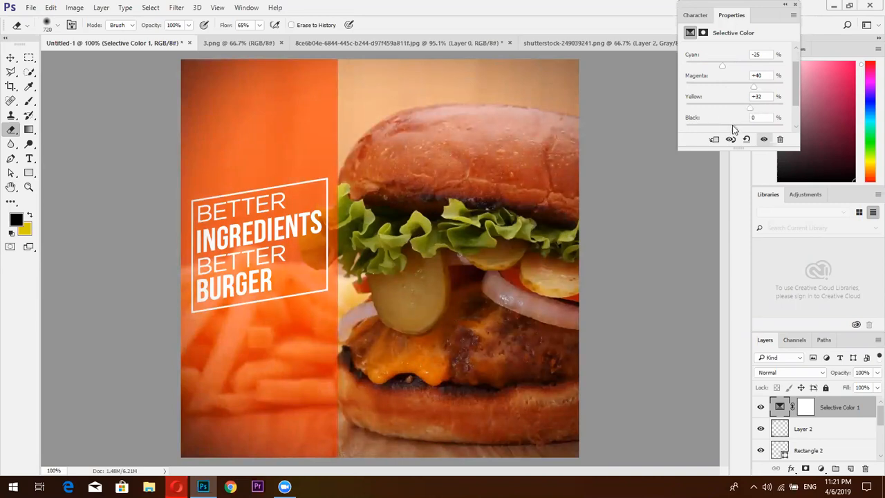
pyautogui.moveTo(735, 130); pyautogui.dragTo(754, 130)
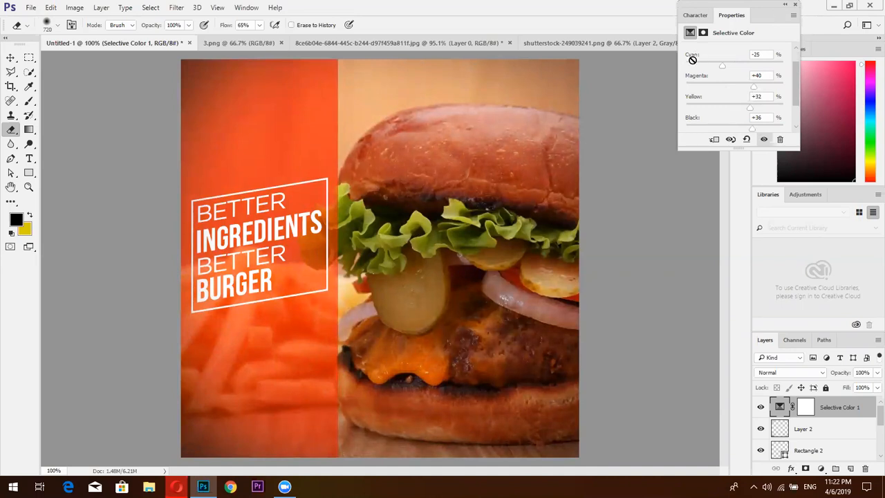
# Set the Selective Color layer to Soft Light blending at 41% opacity, and compare the advert with it hidden and shown.
pyautogui.click(788, 375)
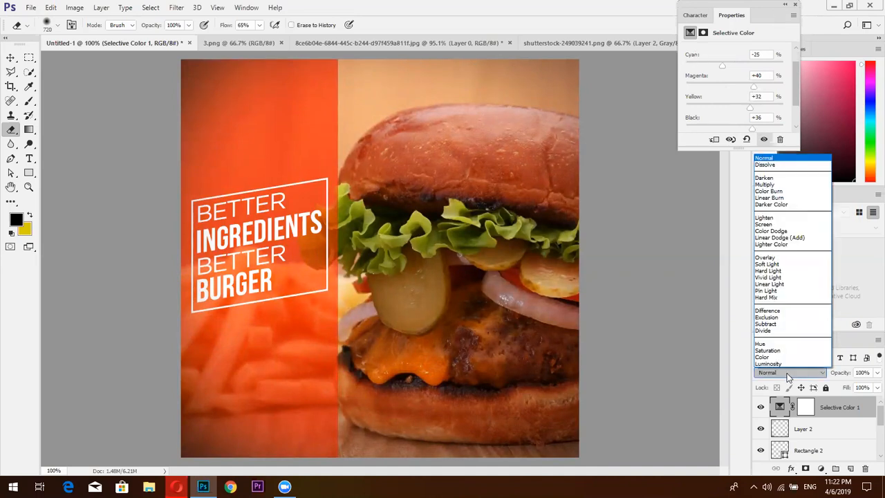
pyautogui.click(792, 267)
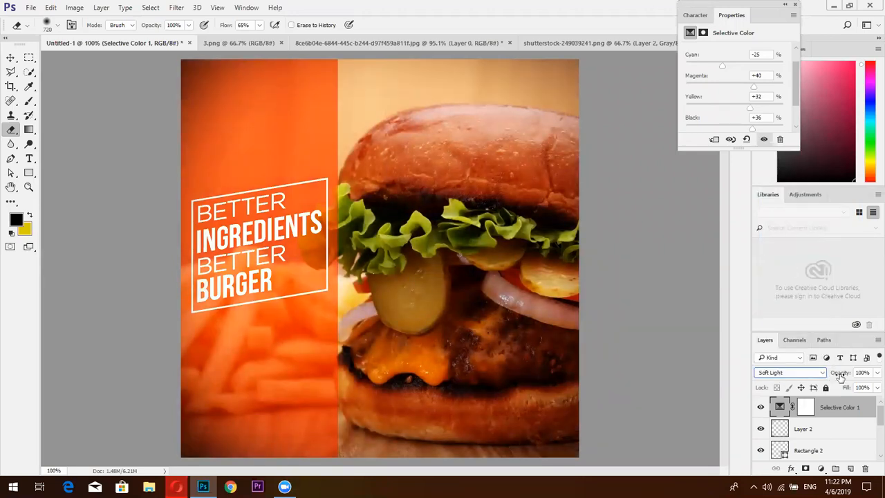
pyautogui.moveTo(842, 375); pyautogui.dragTo(813, 373)
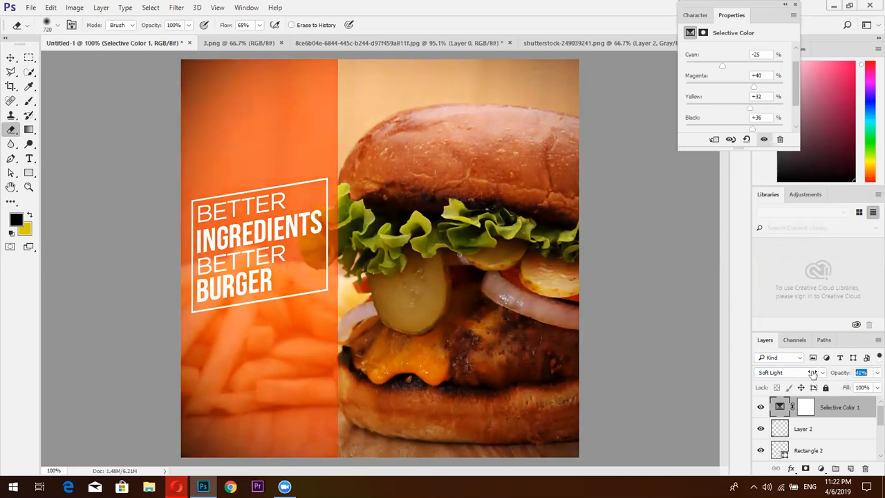
pyautogui.click(759, 409)
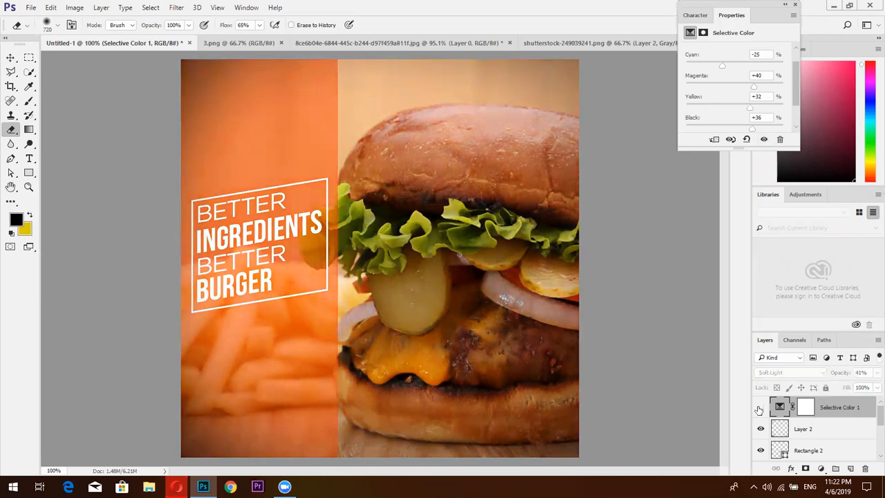
pyautogui.click(760, 409)
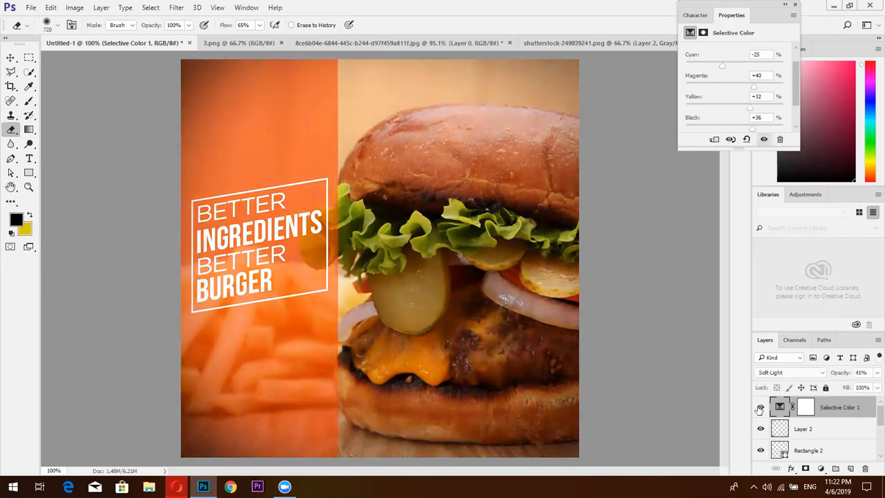
pyautogui.click(759, 409)
pyautogui.click(759, 410)
# Add a Vibrance adjustment layer above the Selective Color layer, set Vibrance to +35 and collapse the adjustment settings.
pyautogui.click(820, 468)
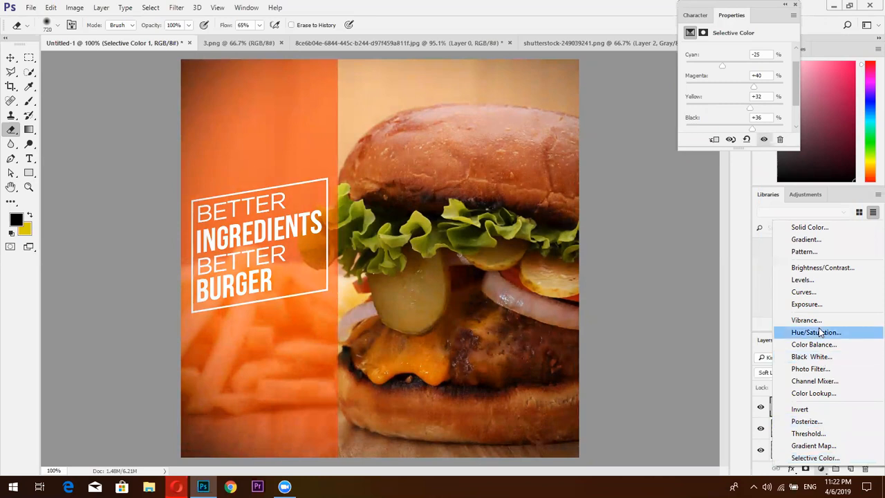
pyautogui.click(805, 320)
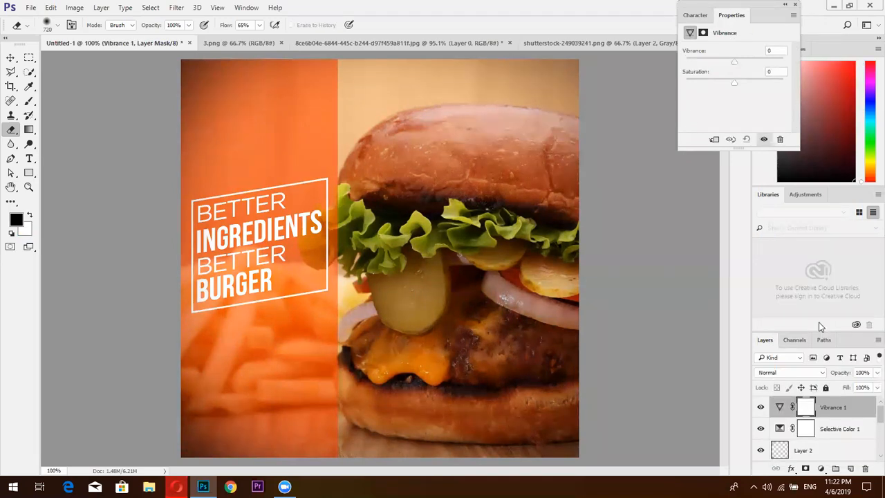
pyautogui.moveTo(734, 62)
pyautogui.mouseDown()
pyautogui.moveTo(765, 62)
pyautogui.moveTo(751, 63)
pyautogui.mouseUp()
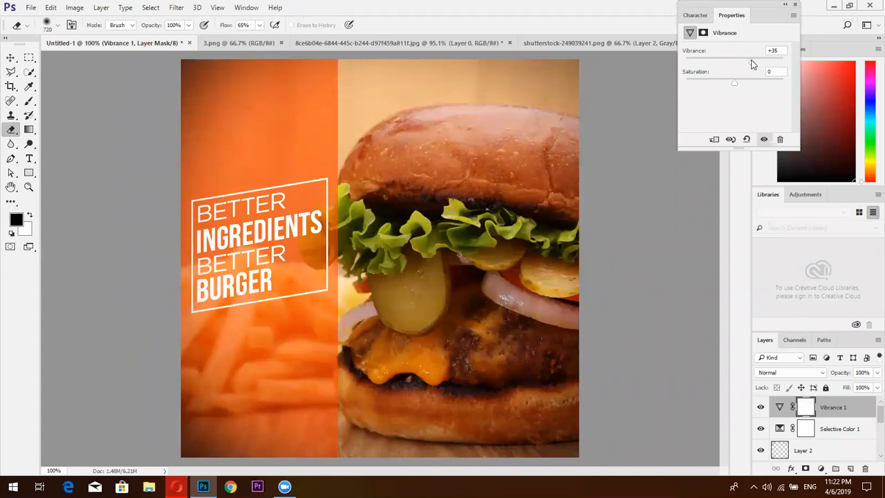
pyautogui.click(787, 5)
# Add a Color Balance adjustment layer with Midtones Cyan–Red at -18 and Yellow–Blue at +27, and collapse the adjustment settings.
pyautogui.click(820, 470)
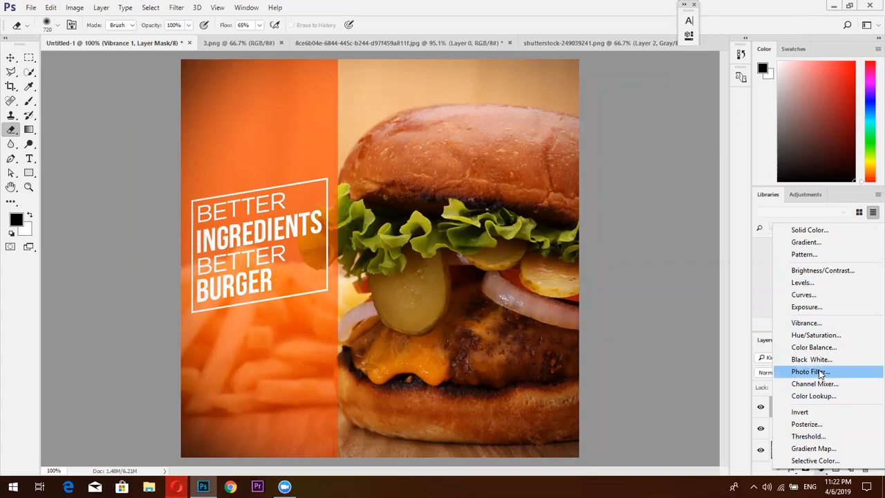
pyautogui.click(822, 347)
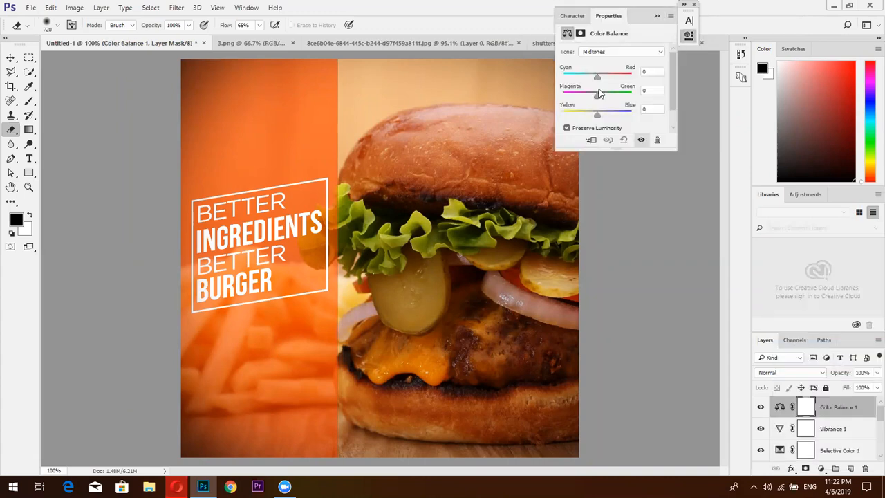
pyautogui.moveTo(599, 77)
pyautogui.mouseDown()
pyautogui.moveTo(608, 78)
pyautogui.moveTo(593, 78)
pyautogui.mouseUp()
pyautogui.moveTo(599, 115); pyautogui.dragTo(604, 116)
pyautogui.moveTo(593, 77)
pyautogui.mouseDown()
pyautogui.moveTo(604, 77)
pyautogui.moveTo(591, 84)
pyautogui.mouseUp()
pyautogui.moveTo(603, 117); pyautogui.dragTo(607, 116)
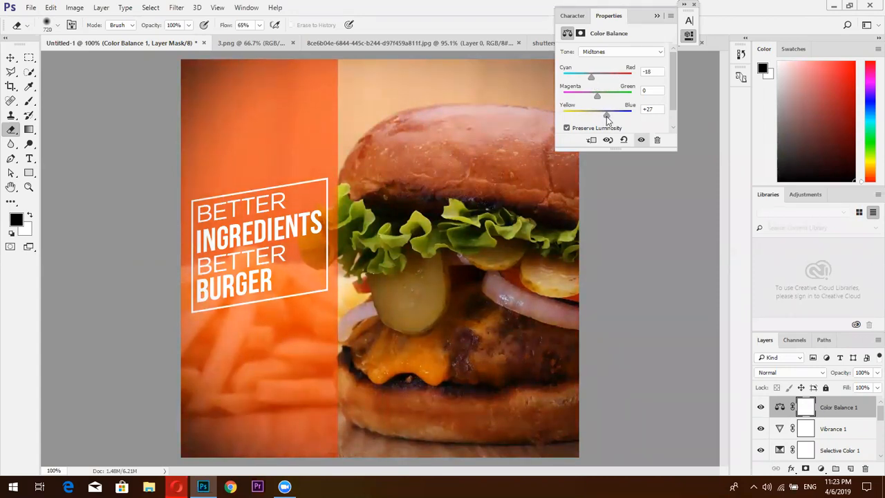
pyautogui.click(660, 16)
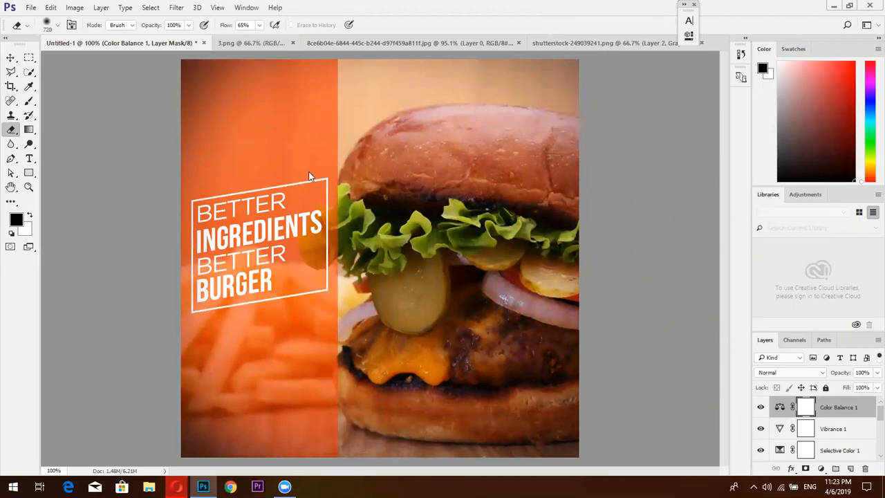
# Open WHAT A PIZZA.psd from the flash 2 folder on Local Disk (E:) and dismiss the missing fonts dialog.
pyautogui.click(31, 8)
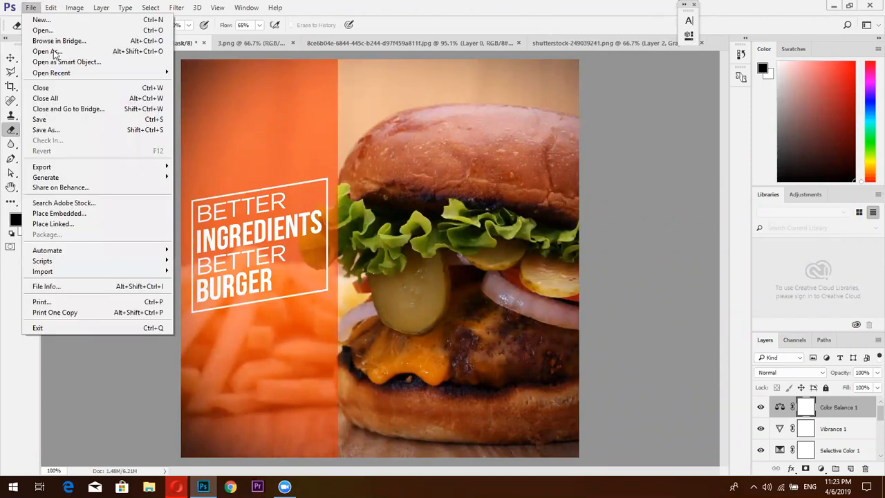
pyautogui.click(43, 31)
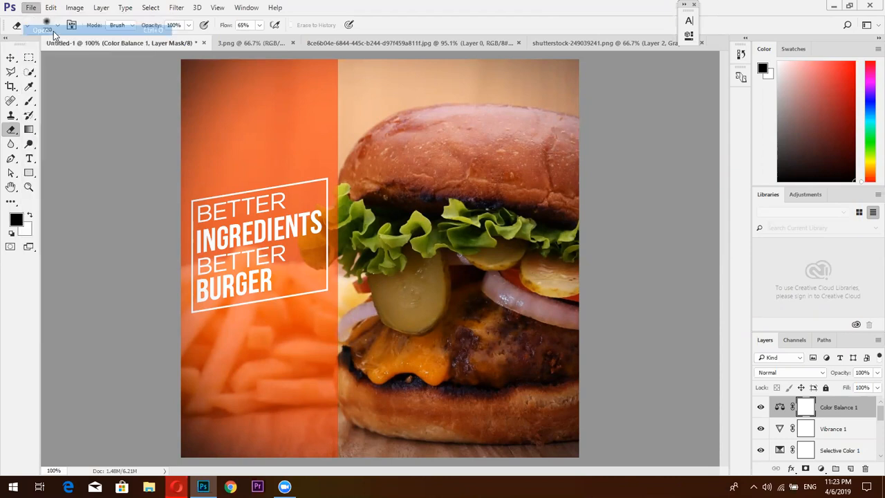
pyautogui.click(56, 246)
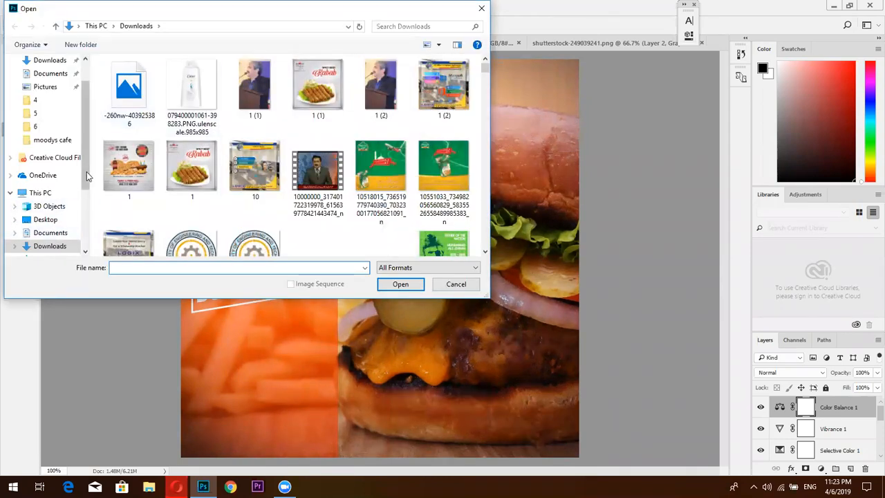
pyautogui.scroll(-3, 82, 183)
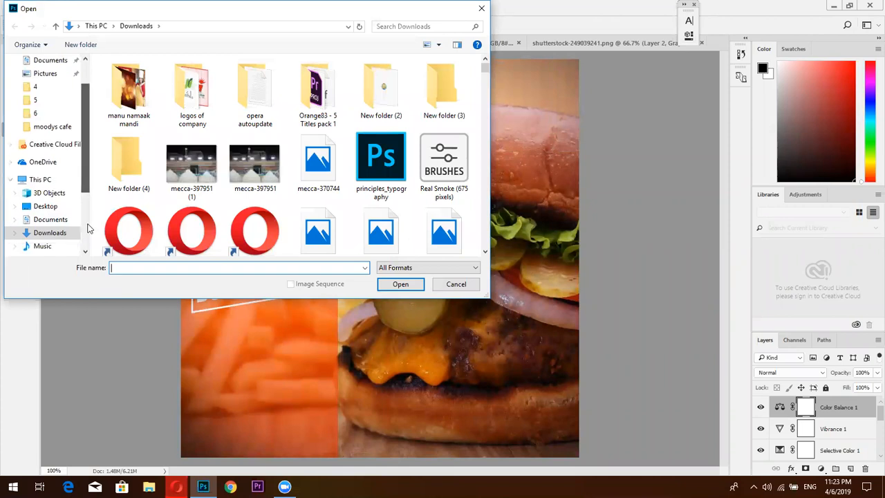
pyautogui.click(75, 205)
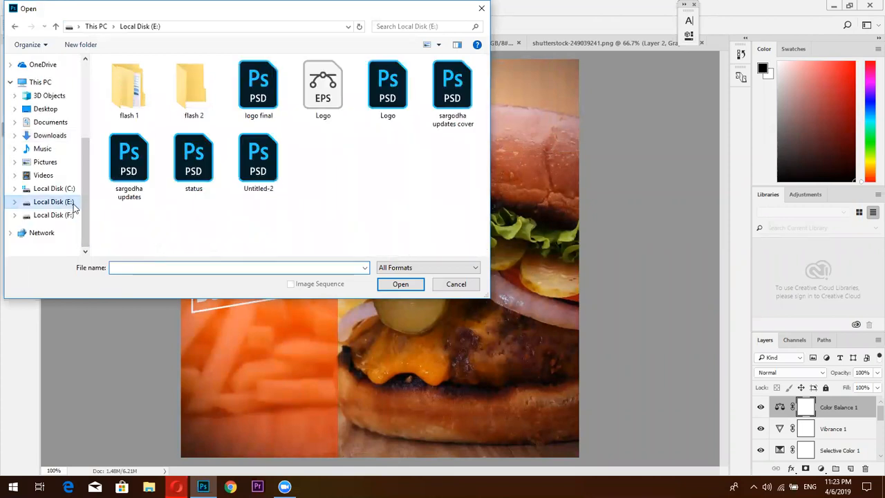
pyautogui.click(207, 104)
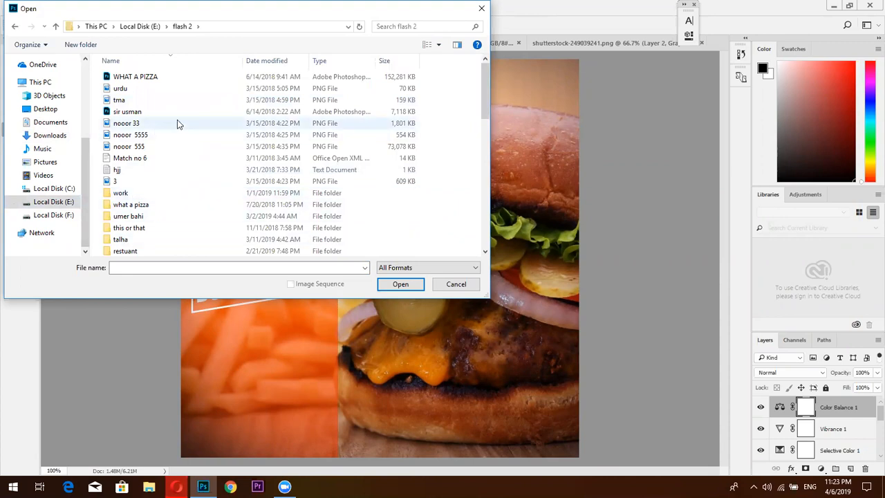
pyautogui.doubleClick(181, 79)
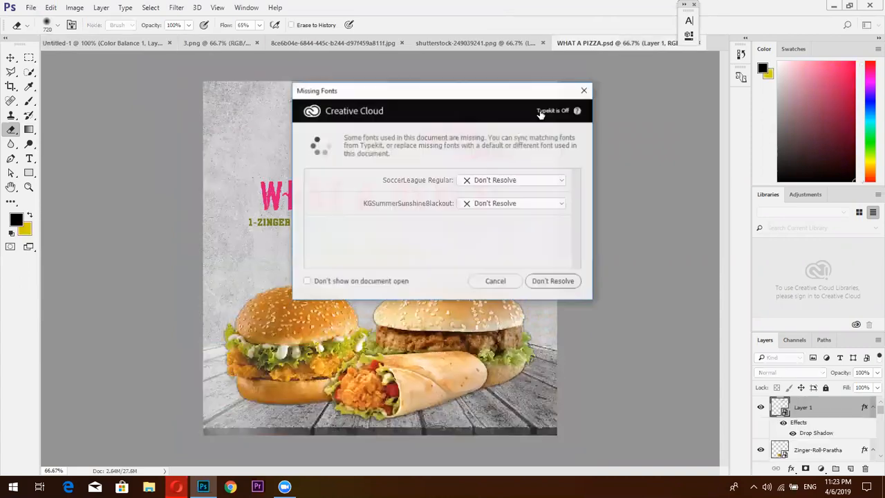
pyautogui.click(585, 92)
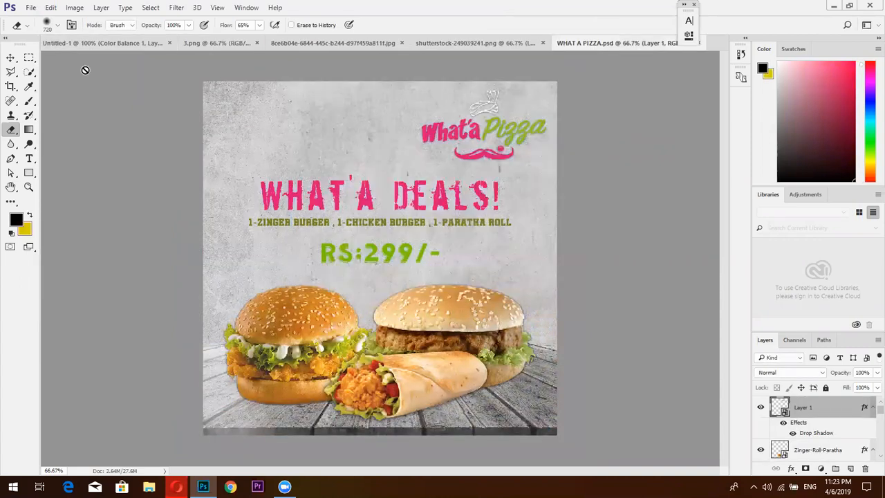
# Copy the What'a Pizza logo from its document into the burger advert and scale it proportionally to 9.5%.
pyautogui.click(11, 58)
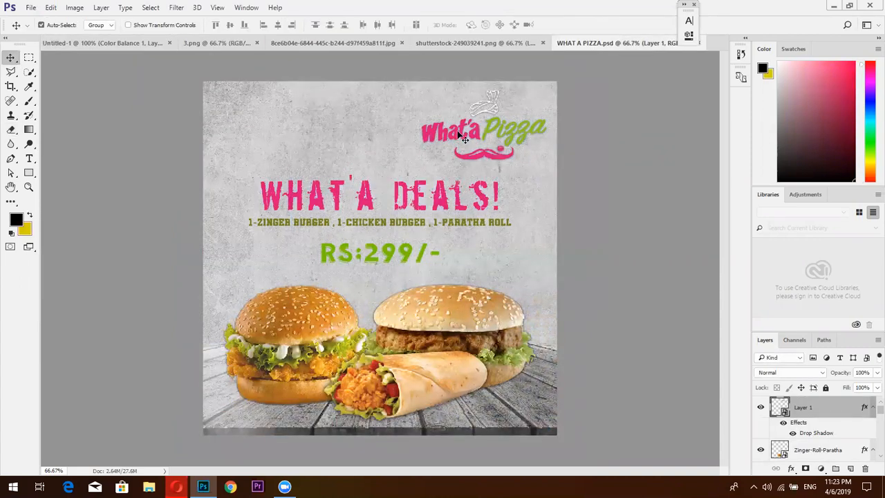
pyautogui.moveTo(456, 135); pyautogui.dragTo(280, 130)
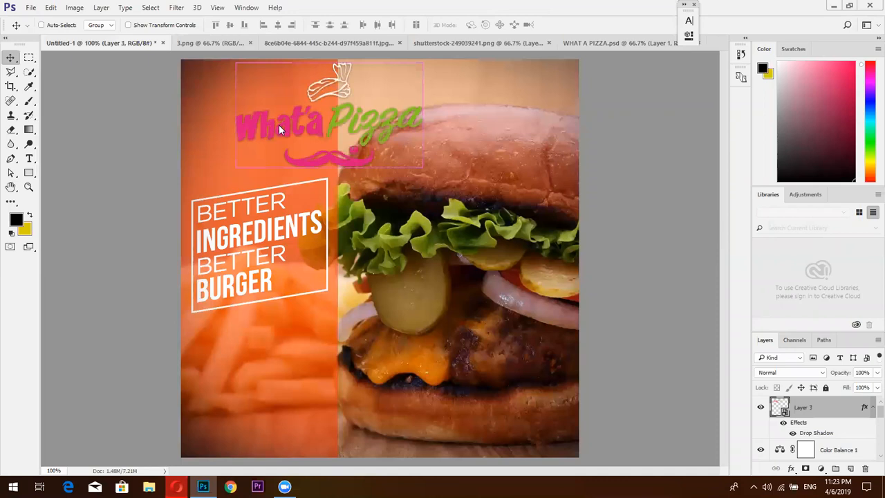
pyautogui.hotkey('ctrl', 't')
pyautogui.click(196, 26)
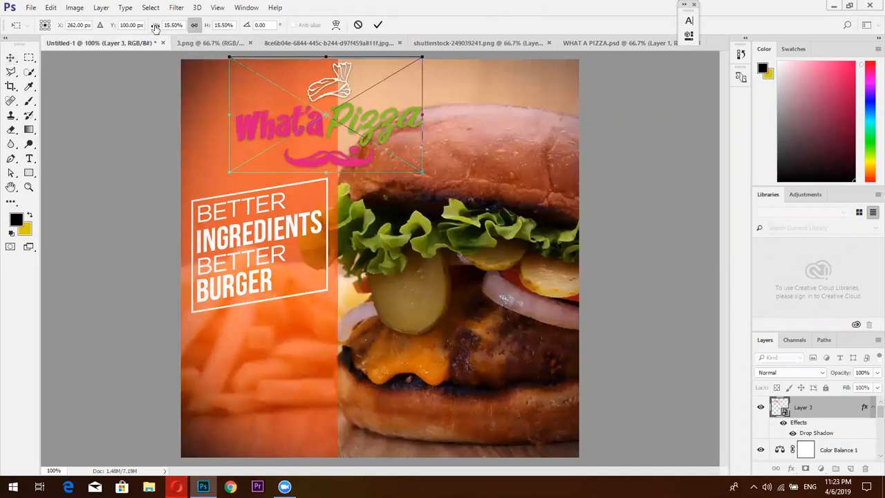
pyautogui.moveTo(157, 27)
pyautogui.mouseDown()
pyautogui.moveTo(144, 29)
pyautogui.moveTo(156, 31)
pyautogui.mouseUp()
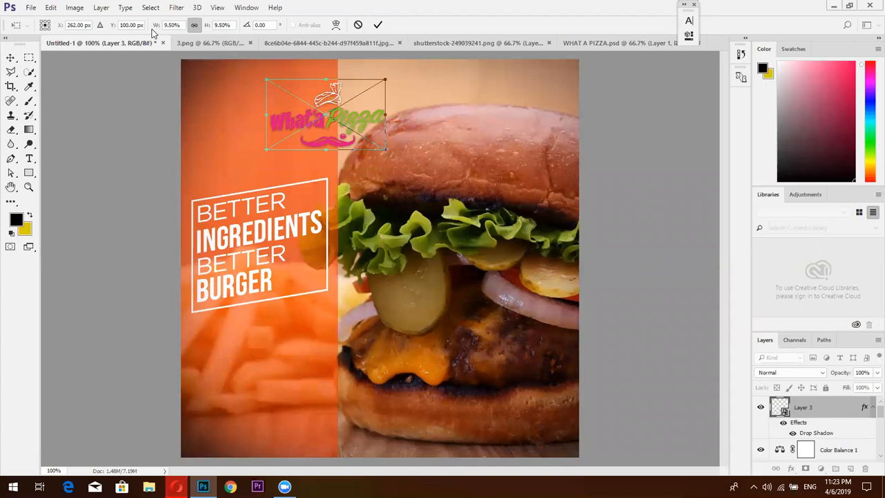
pyautogui.click(377, 25)
pyautogui.click(320, 119)
pyautogui.moveTo(320, 119)
pyautogui.mouseDown()
pyautogui.moveTo(286, 113)
pyautogui.moveTo(311, 119)
pyautogui.mouseUp()
pyautogui.hotkey('ctrl', 'z')
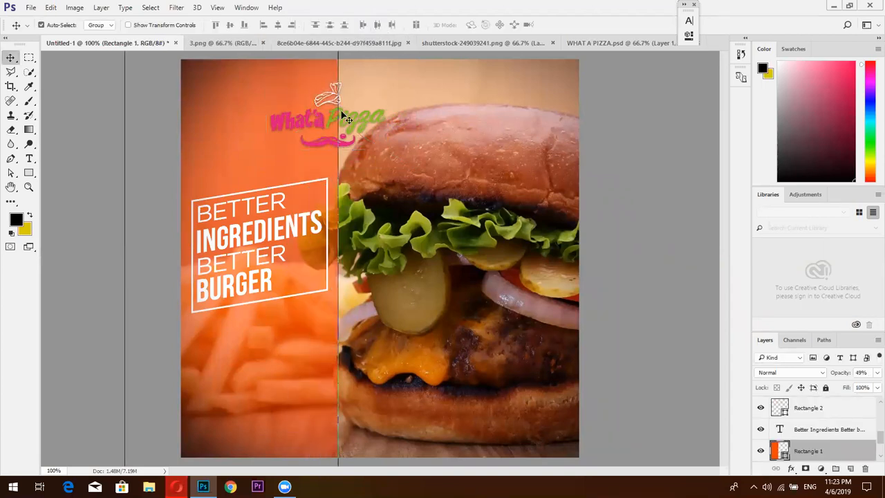
pyautogui.click(356, 126)
pyautogui.moveTo(354, 120)
pyautogui.mouseDown()
pyautogui.moveTo(330, 114)
pyautogui.moveTo(353, 123)
pyautogui.mouseUp()
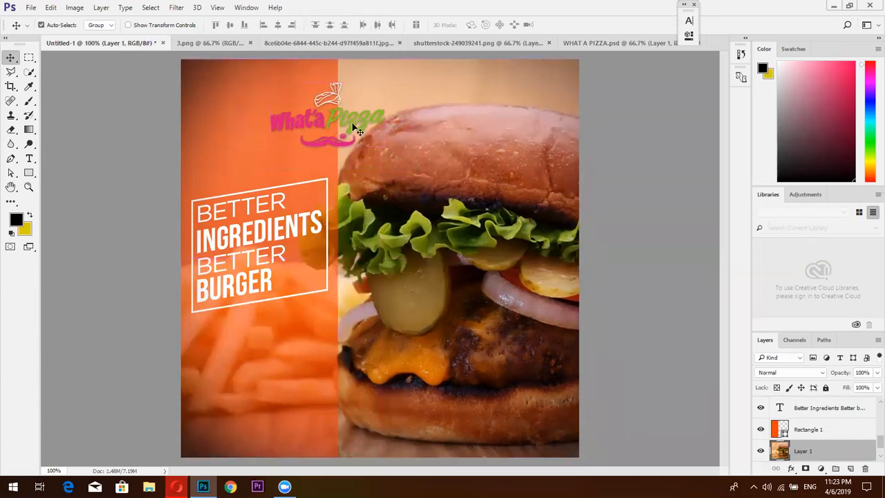
# Move the What'a Pizza logo onto the orange strip, roughly centred above the framed tagline, undoing accidental shifts.
pyautogui.click(354, 128)
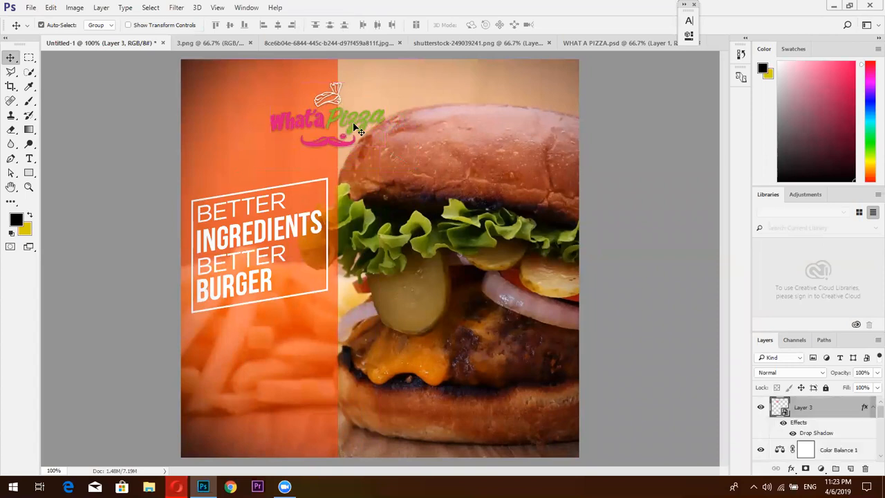
pyautogui.moveTo(354, 129); pyautogui.dragTo(276, 95)
pyautogui.hotkey('ctrl', 'z')
pyautogui.hotkey('ctrl', 'z')
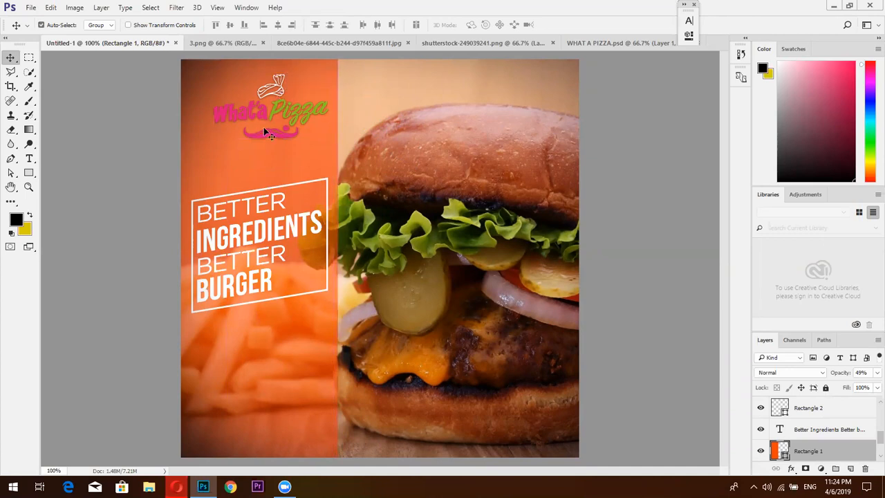
pyautogui.click(264, 134)
pyautogui.moveTo(265, 134); pyautogui.dragTo(260, 140)
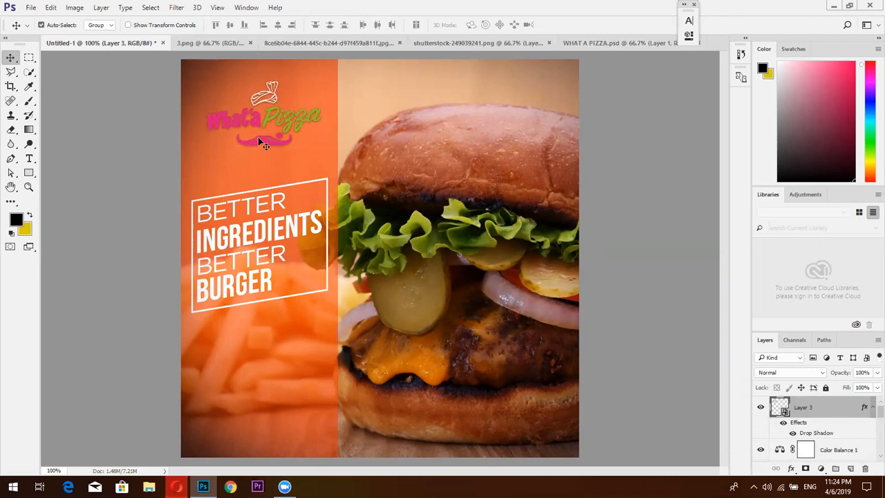
pyautogui.click(258, 137)
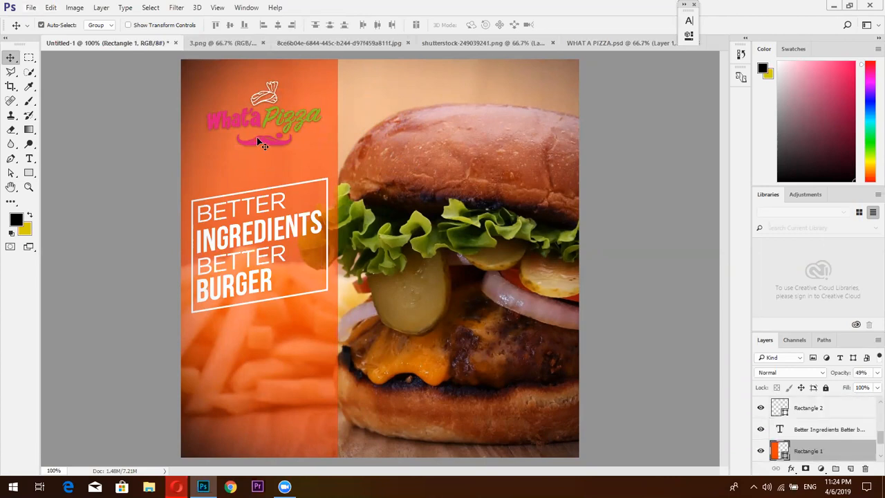
# Export the advert with Save for Web as a PNG-24 image at 720 x 720 px.
pyautogui.click(31, 6)
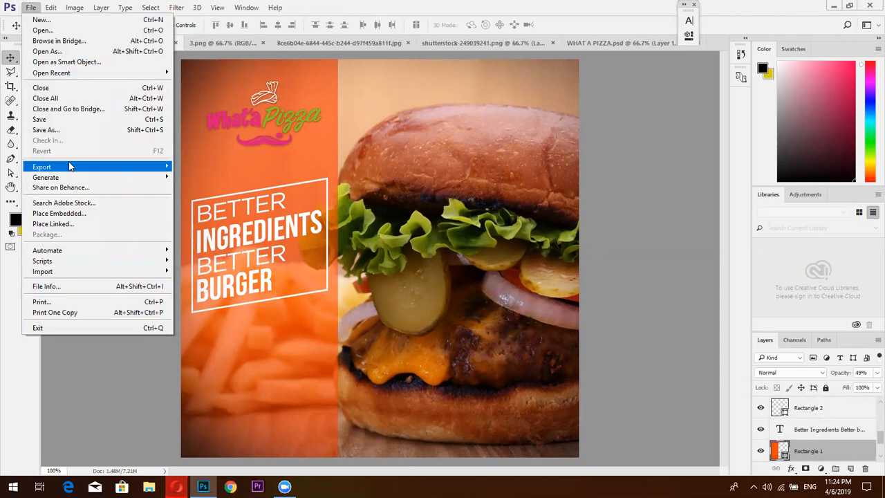
pyautogui.moveTo(70, 167)
pyautogui.moveTo(113, 170)
pyautogui.click(227, 204)
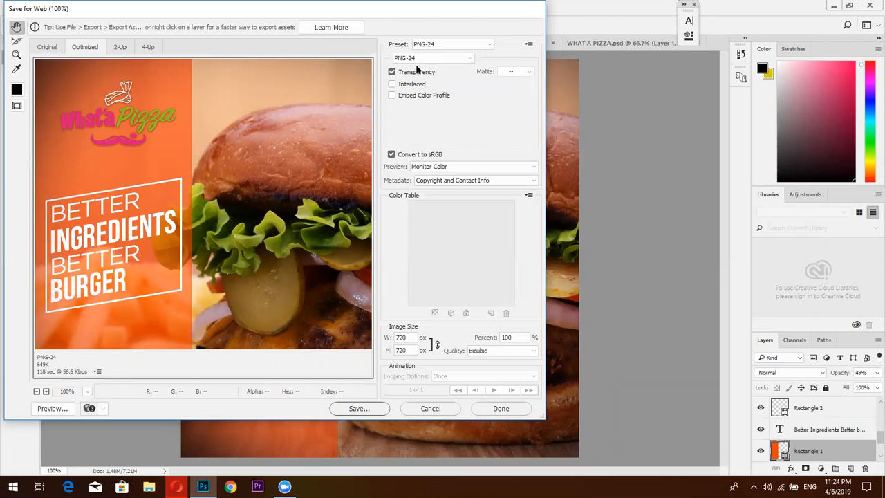
pyautogui.click(373, 411)
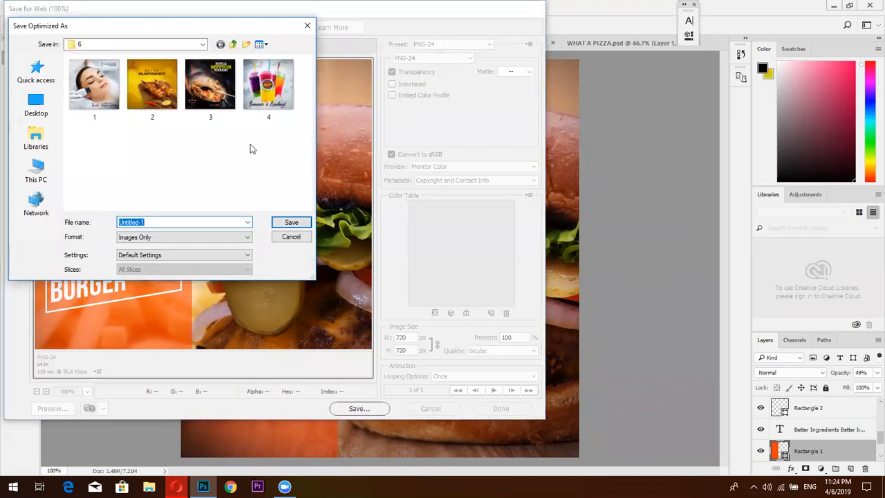
pyautogui.click(300, 27)
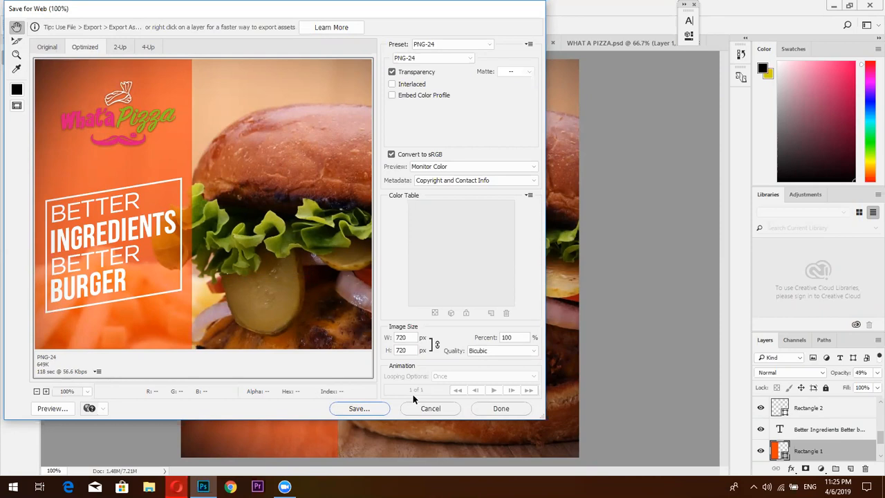
pyautogui.click(378, 409)
pyautogui.click(292, 222)
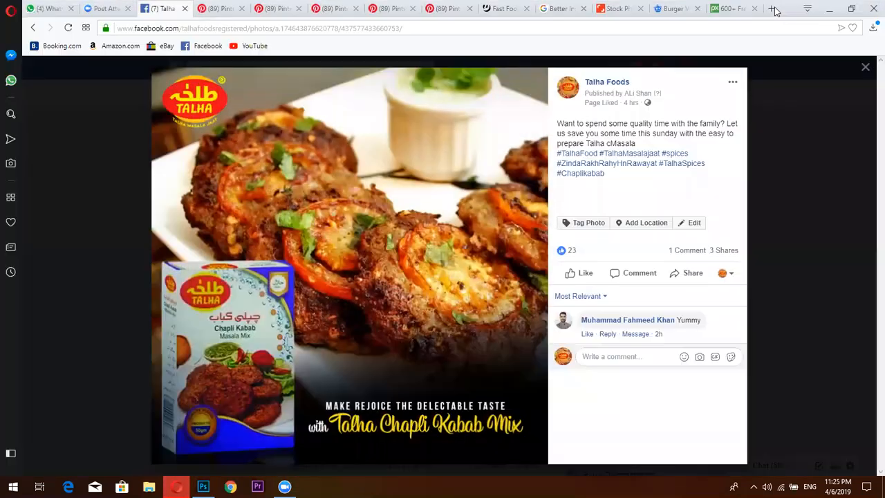
# Search for "facebook overlay" in a new browser tab and open Facebook's Text Overlay Tool page.
pyautogui.click(774, 10)
pyautogui.write('f')
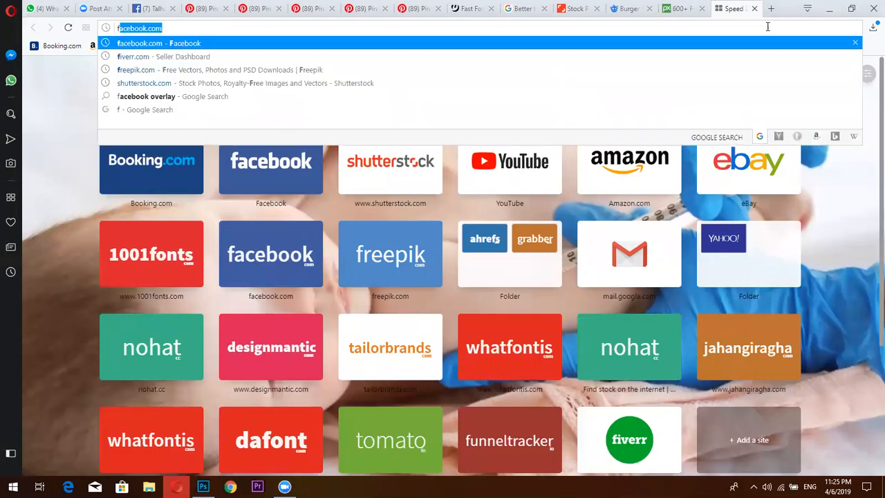
pyautogui.write('ace')
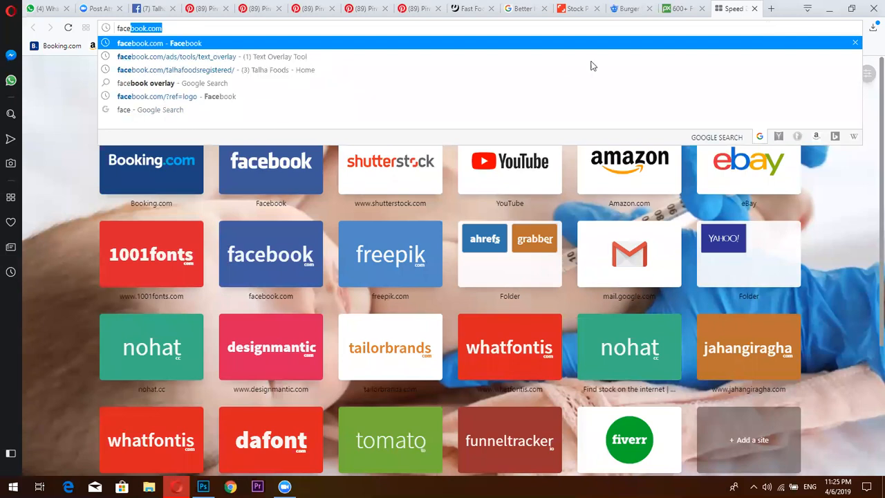
pyautogui.click(510, 82)
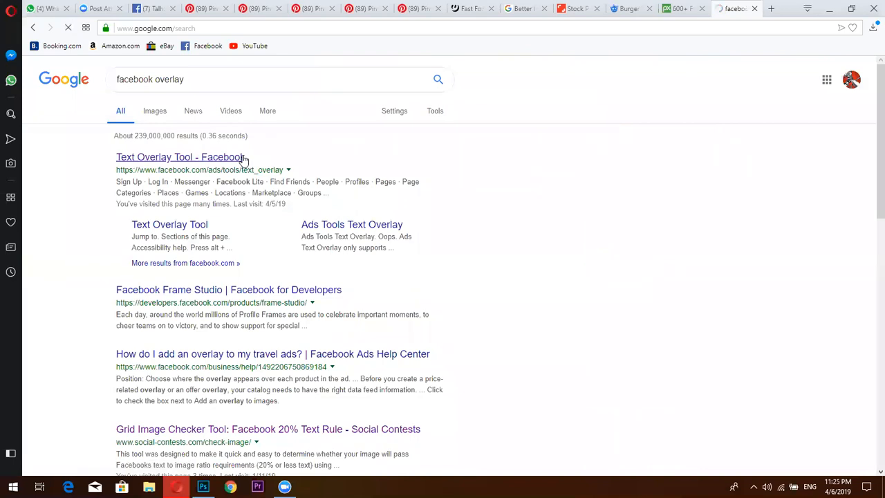
pyautogui.click(243, 158)
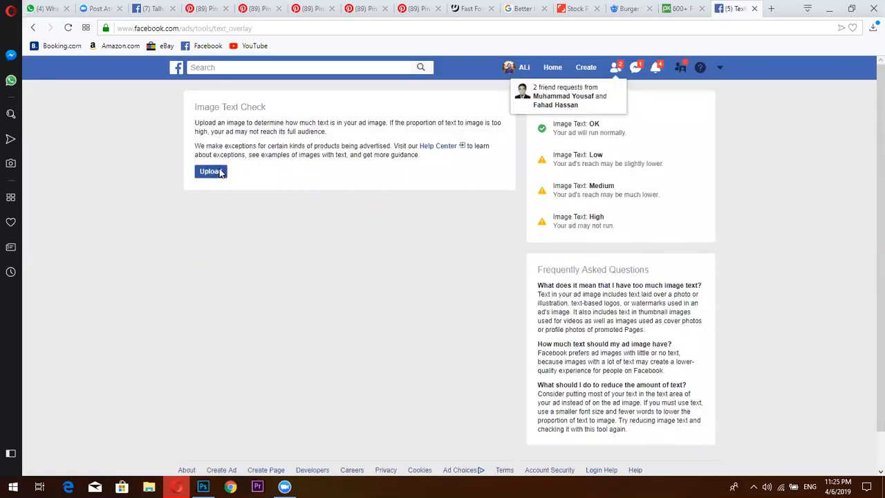
# Upload the exported burger advert to Facebook's Image Text Check.
pyautogui.click(220, 173)
pyautogui.click(416, 232)
pyautogui.doubleClick(416, 232)
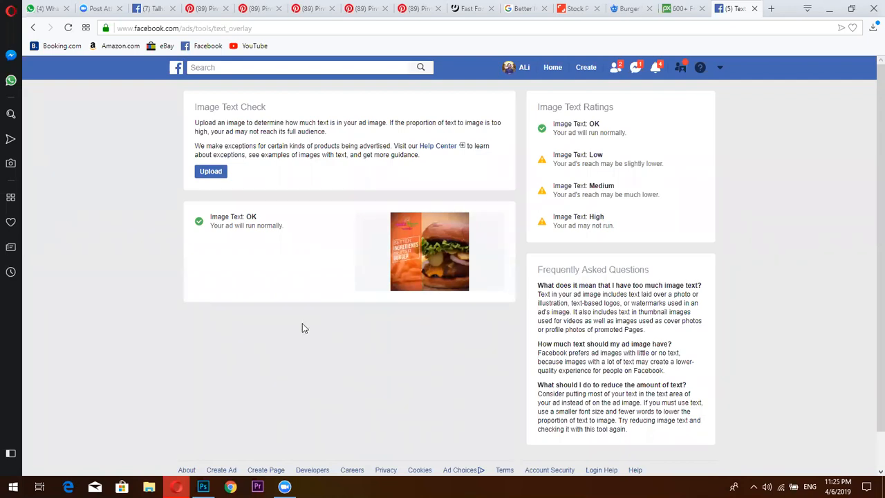
# Switch between Photoshop and the browser to review the advert alongside its Image Text Check, and return to Photoshop.
pyautogui.click(204, 487)
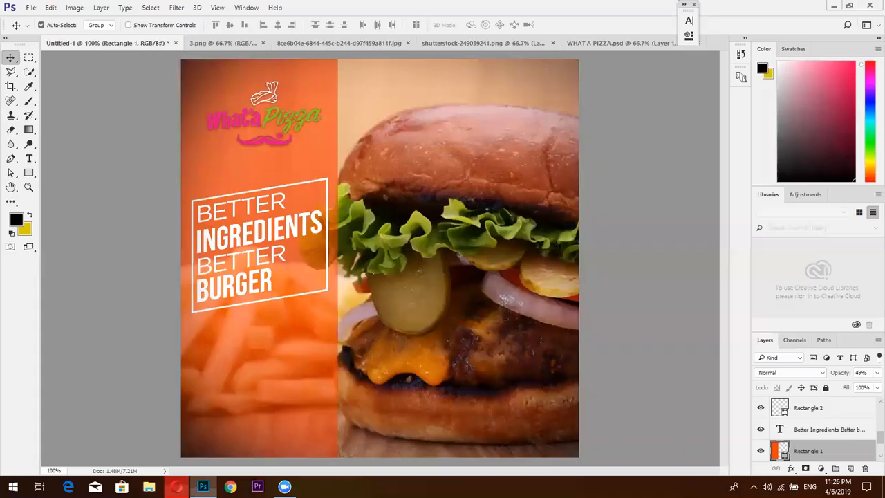
pyautogui.click(203, 487)
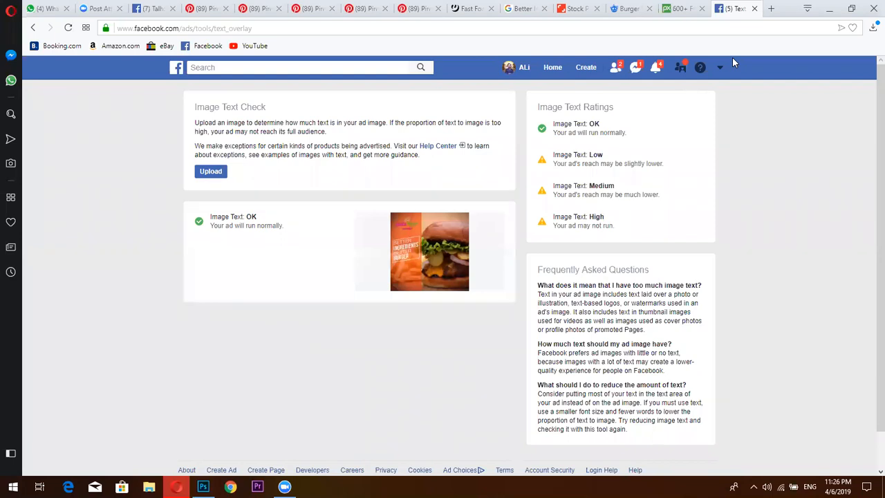
pyautogui.click(203, 487)
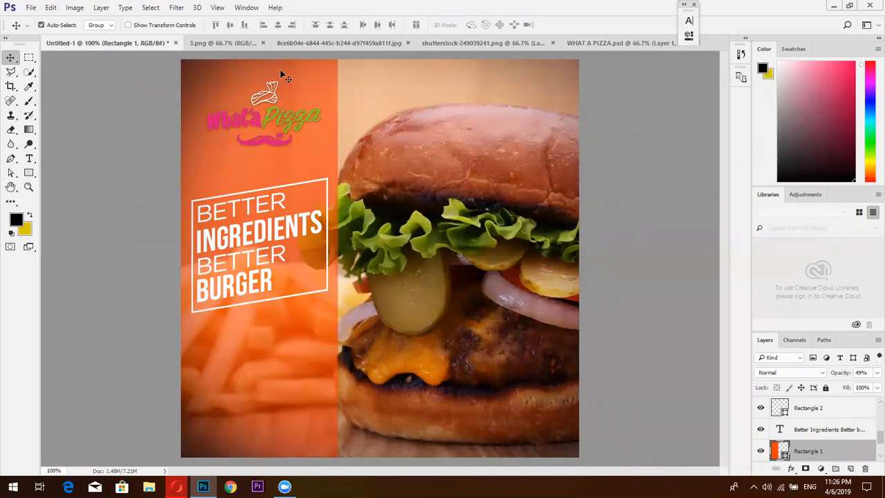
# Overlay the advert with a guide layout of 5 columns and 5 rows, leaving out the margin guides.
pyautogui.doubleClick(445, 3)
pyautogui.moveTo(394, 20); pyautogui.dragTo(445, 22)
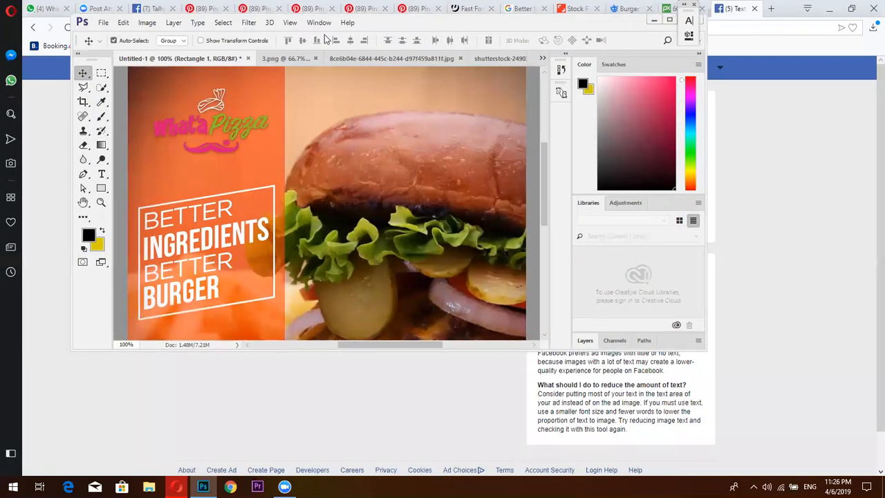
pyautogui.click(294, 25)
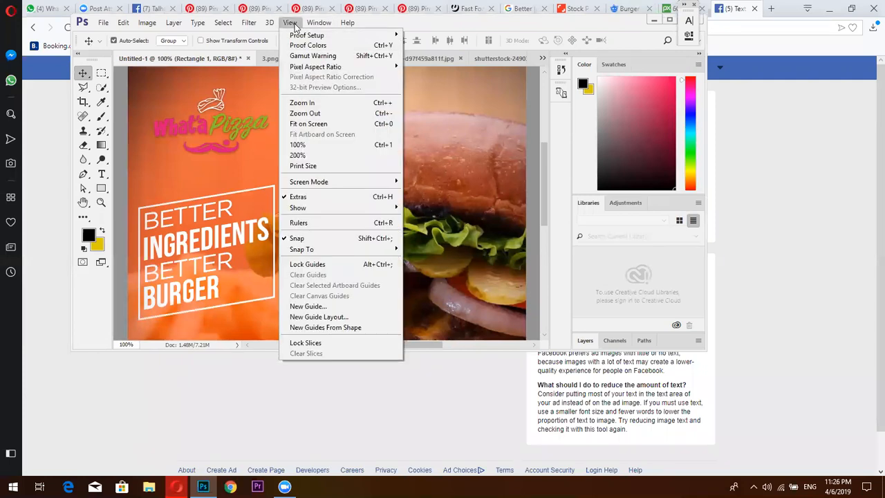
pyautogui.click(303, 318)
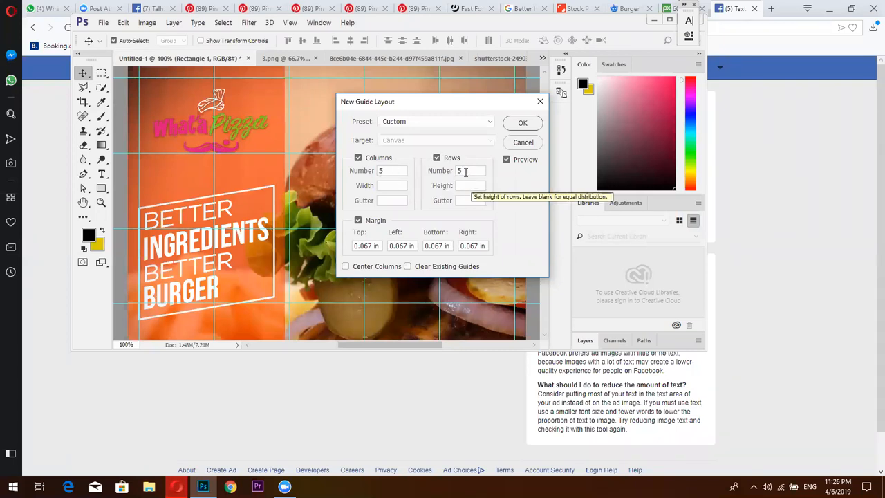
pyautogui.click(358, 220)
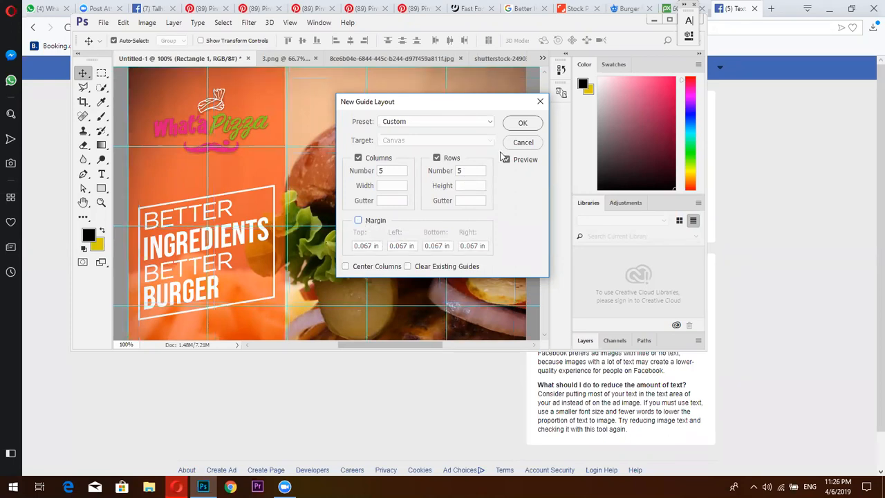
pyautogui.click(522, 124)
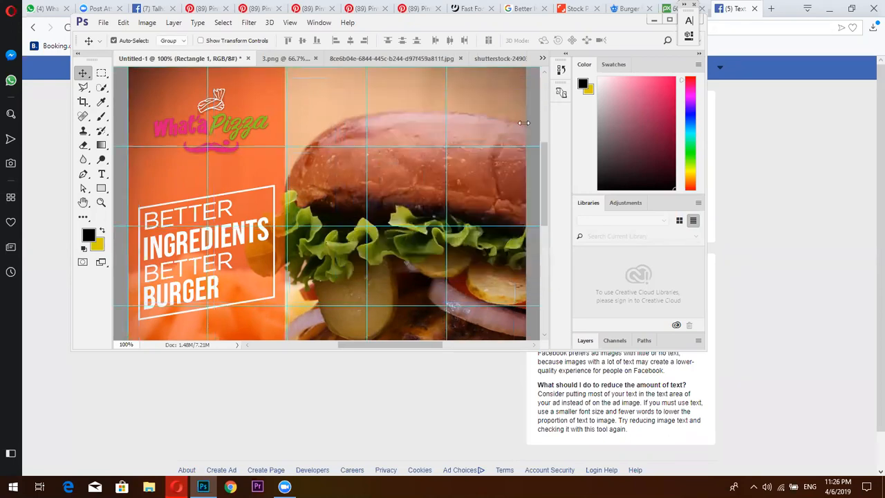
# Maximise the Photoshop window to view the grid over the whole advert, and return to Facebook's Image Text Check in the browser.
pyautogui.click(669, 19)
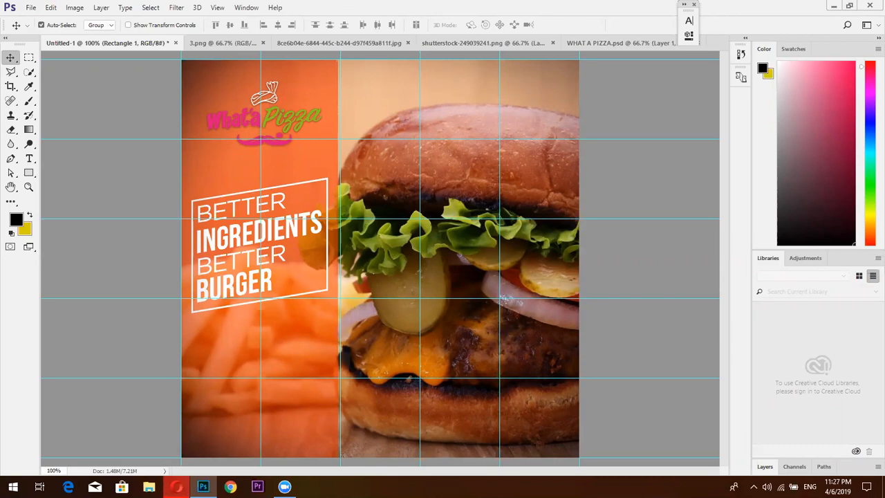
pyautogui.click(176, 486)
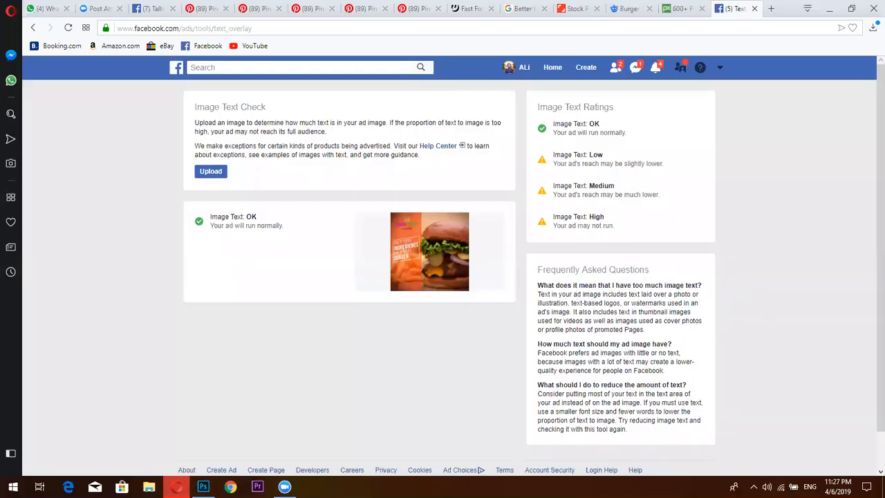